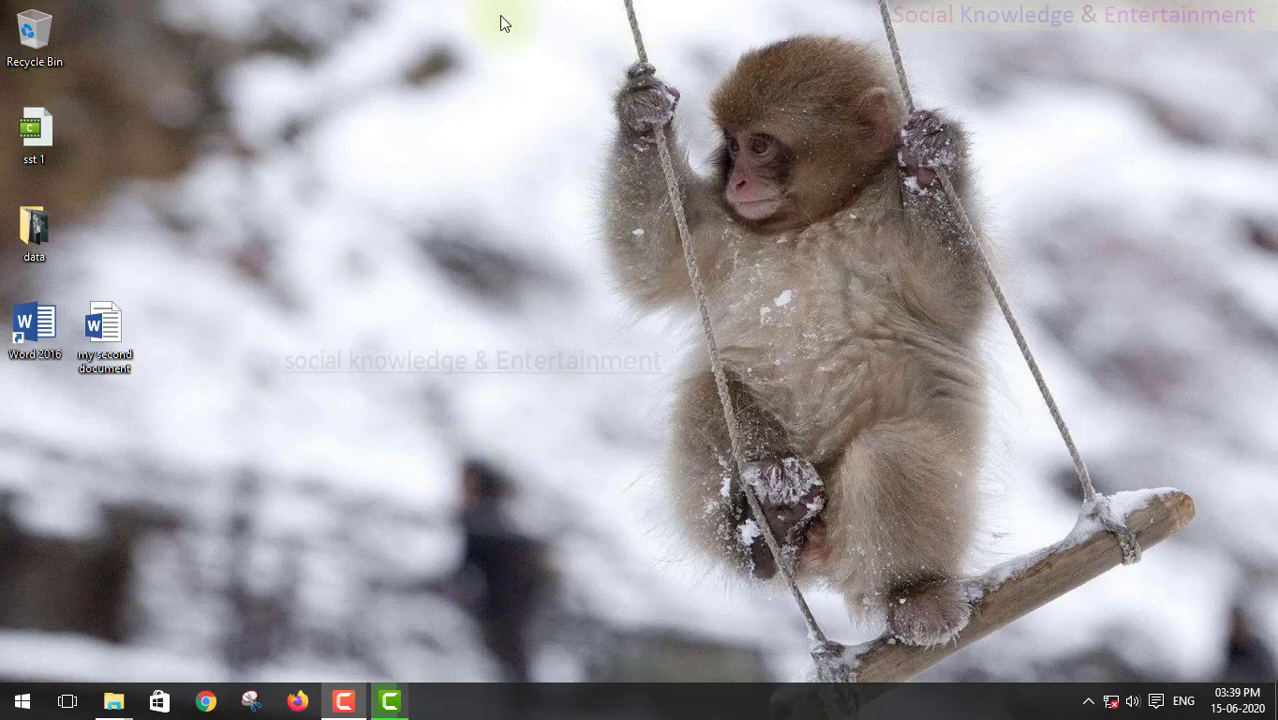
# Step: Refresh the desktop and briefly check the Start menu and the taskbar calendar
pyautogui.rightClick(378, 70)
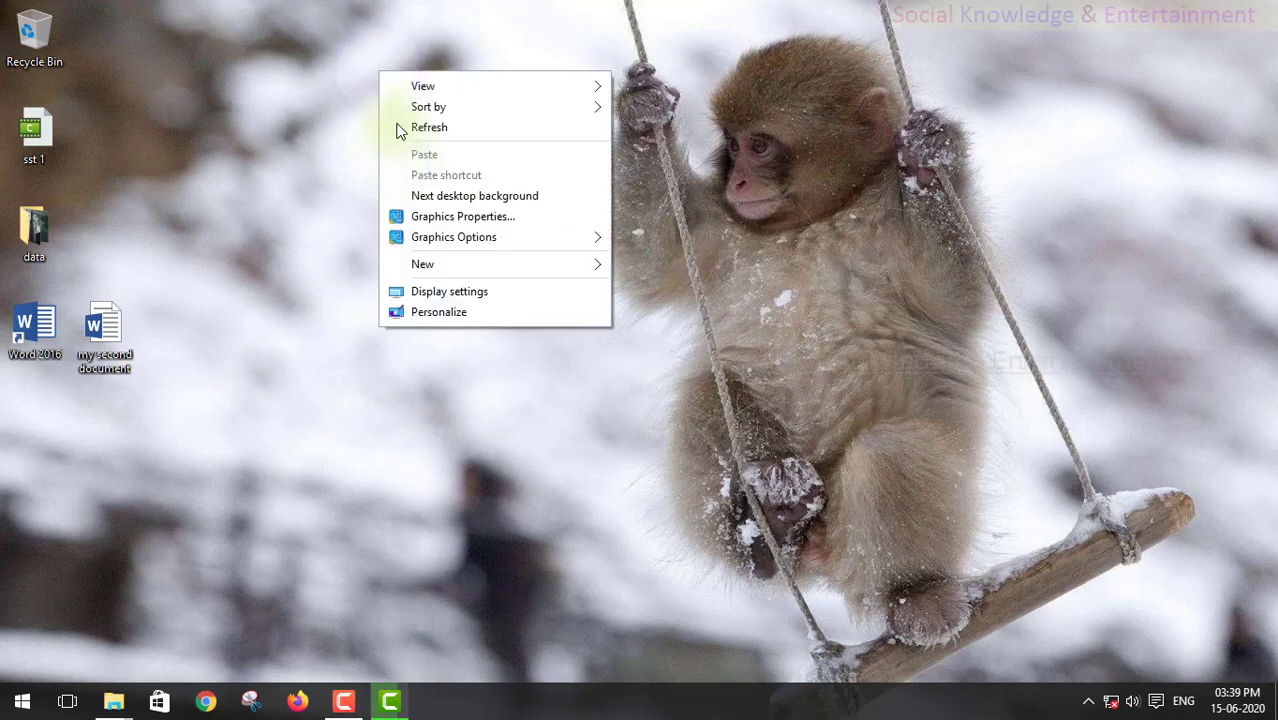
pyautogui.click(400, 128)
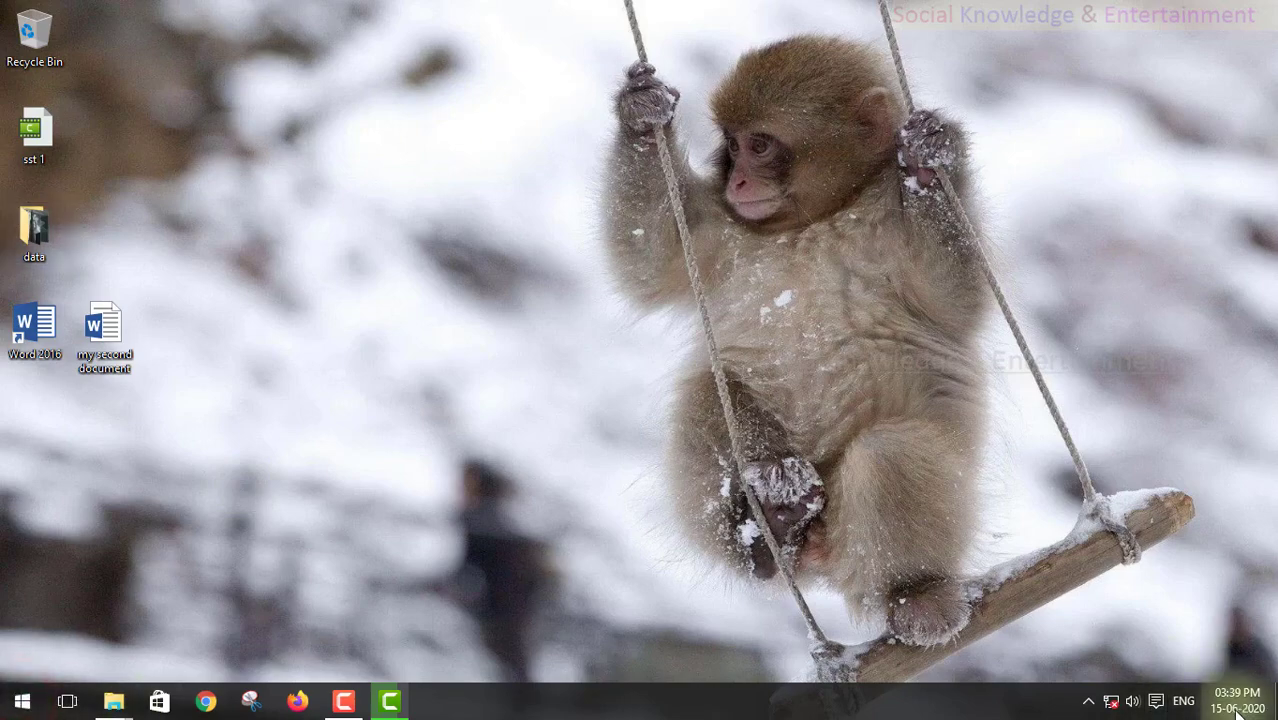
pyautogui.press('super')
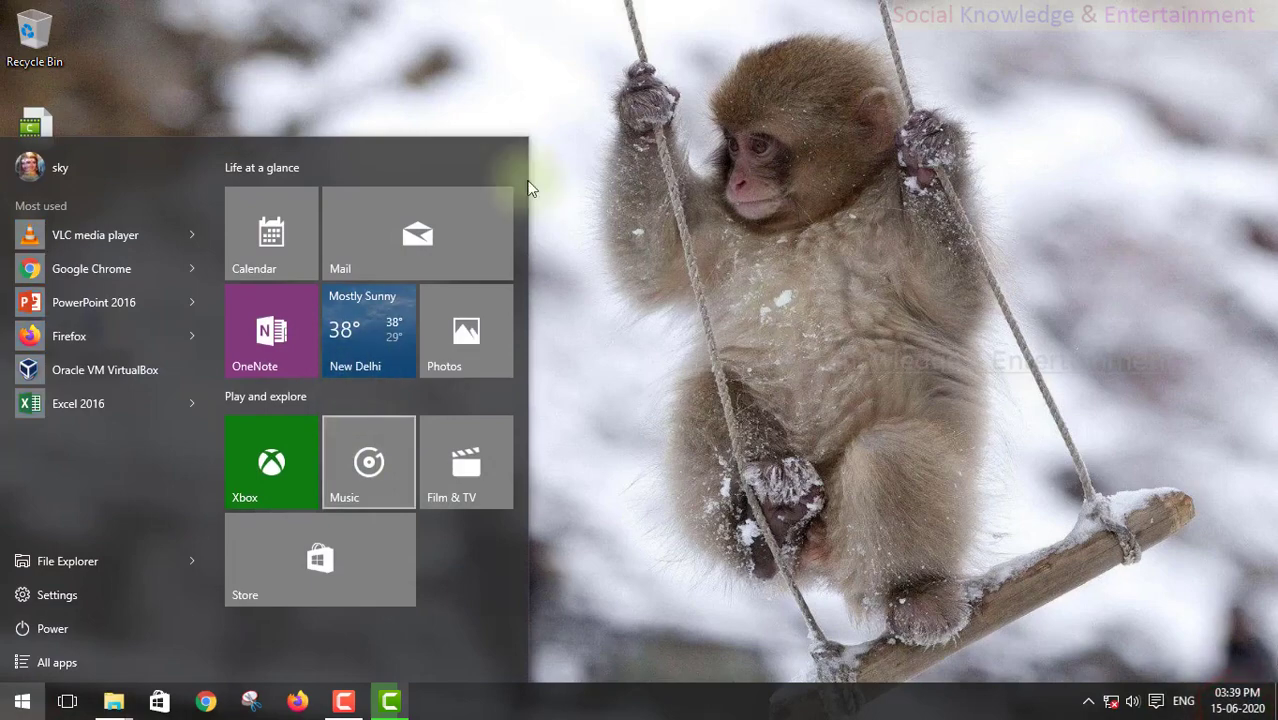
pyautogui.click(21, 701)
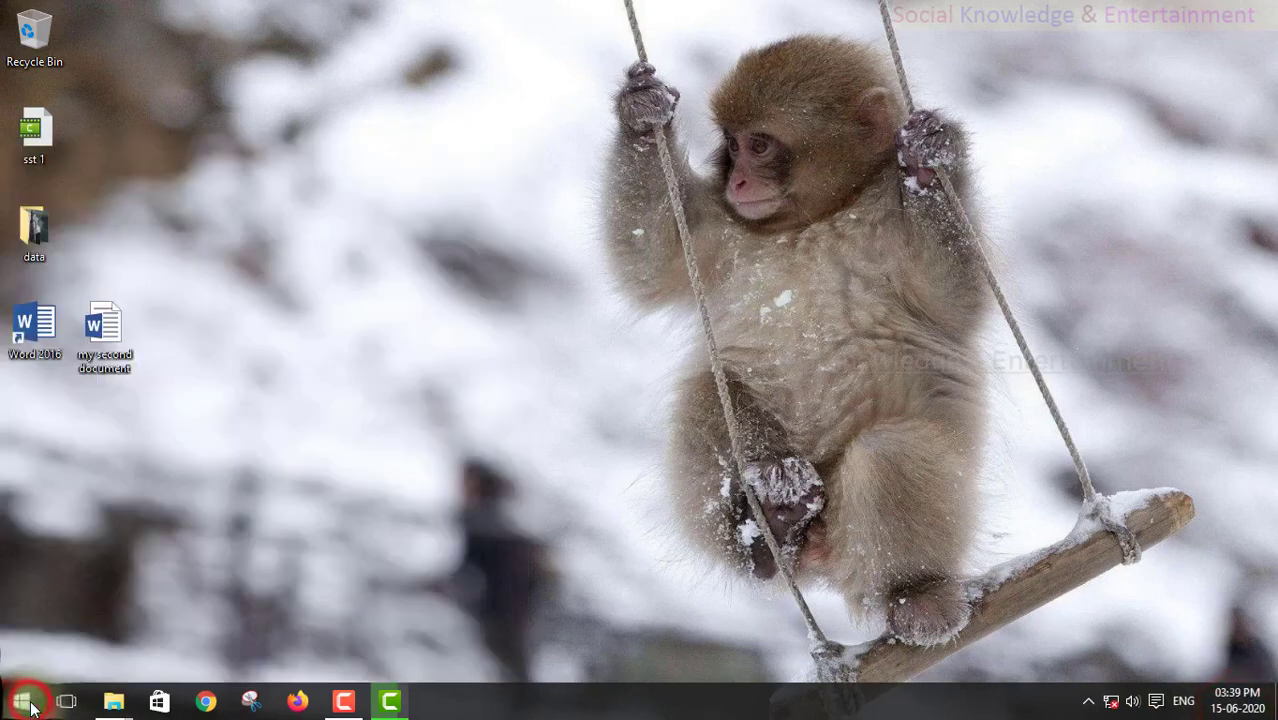
pyautogui.click(21, 701)
pyautogui.click(647, 93)
pyautogui.click(1237, 700)
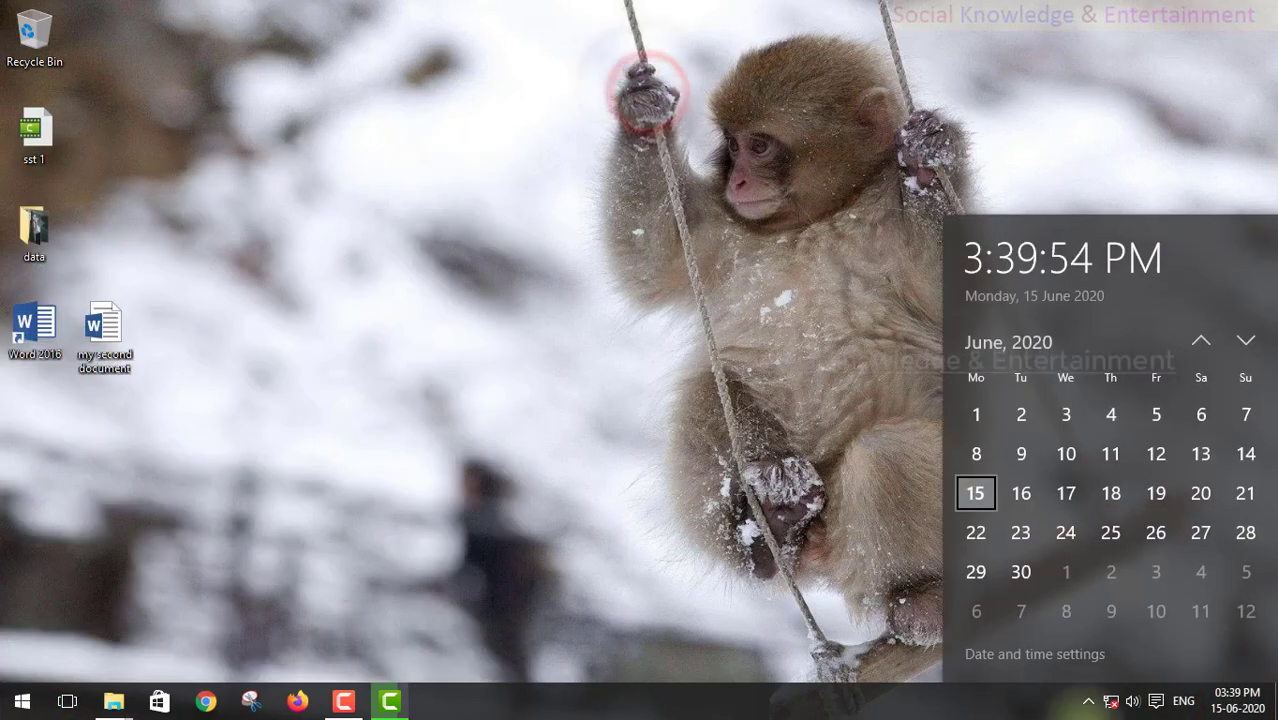
pyautogui.click(356, 401)
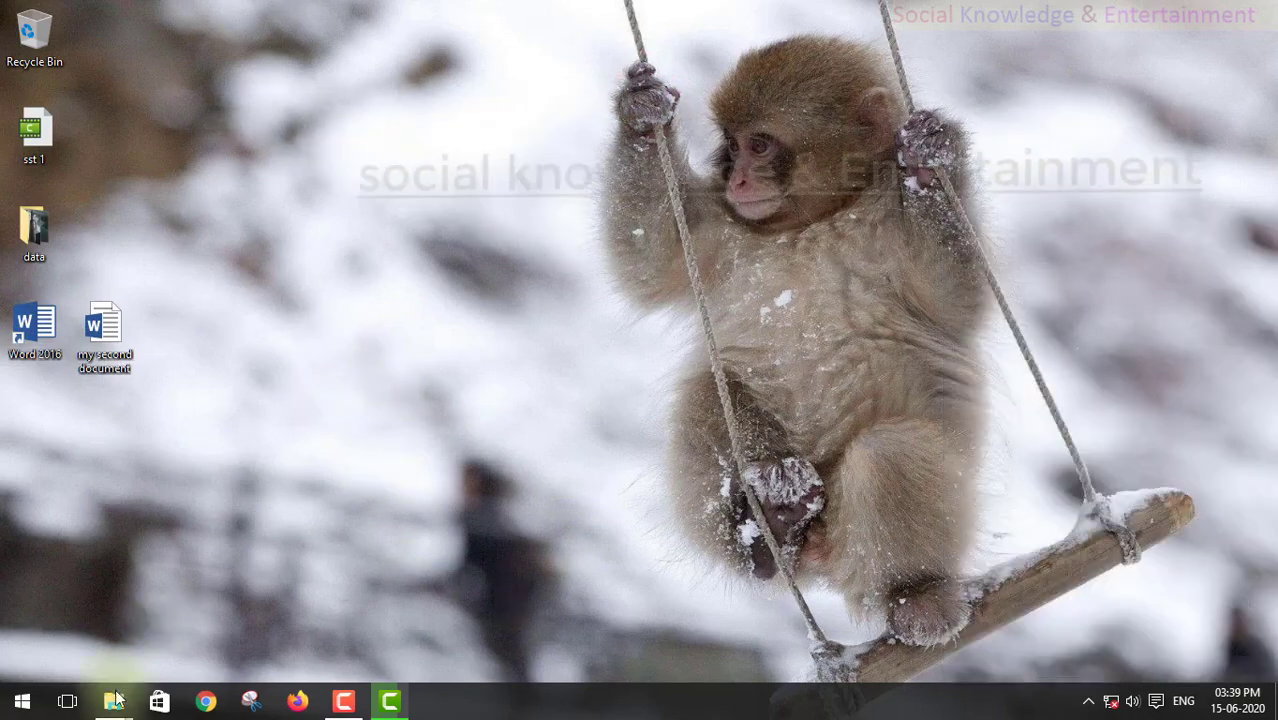
# Step: Browse the Music, Videos and CD drive folders, cancel the empty-disc prompt, and close the window
pyautogui.moveTo(113, 700)
pyautogui.click(135, 658)
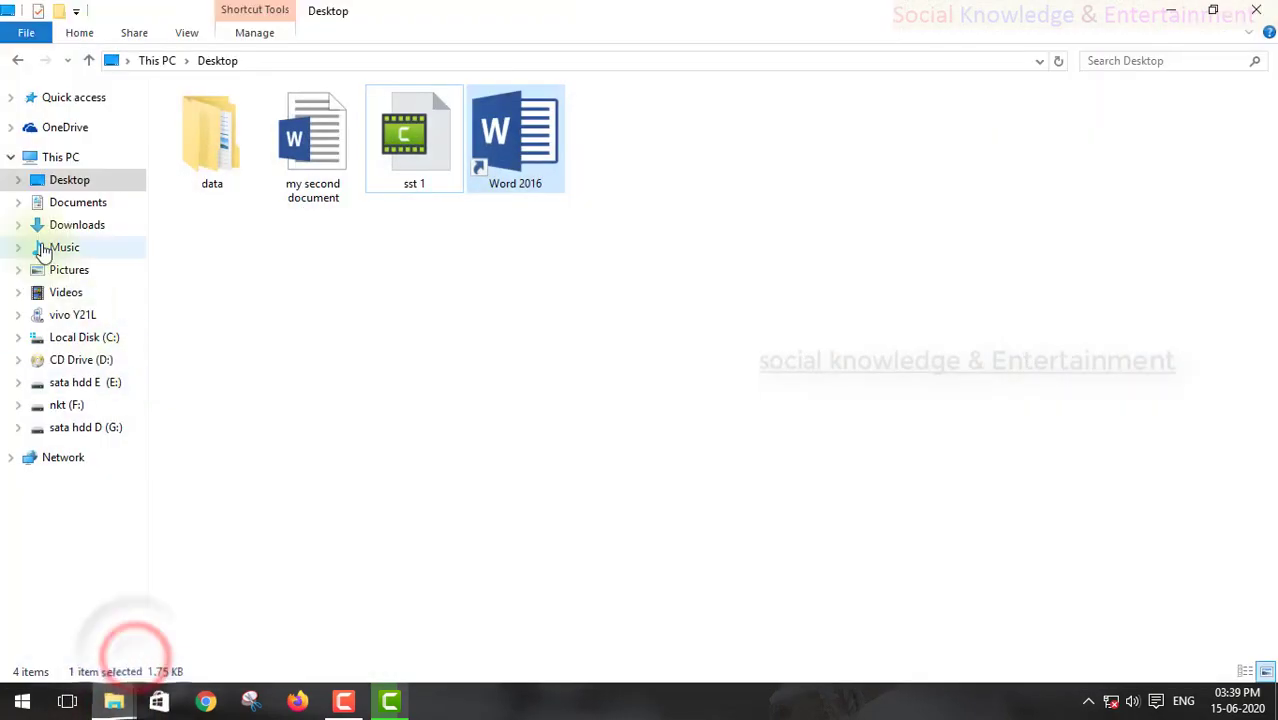
pyautogui.click(55, 247)
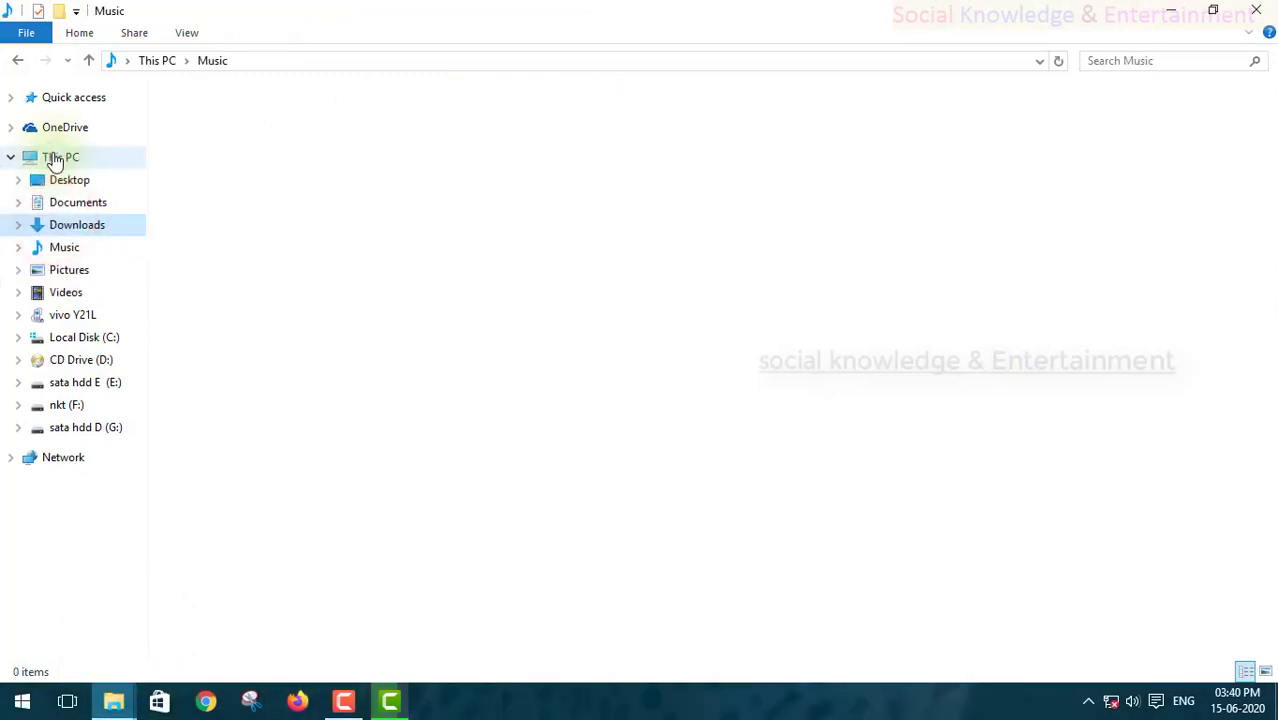
pyautogui.click(58, 248)
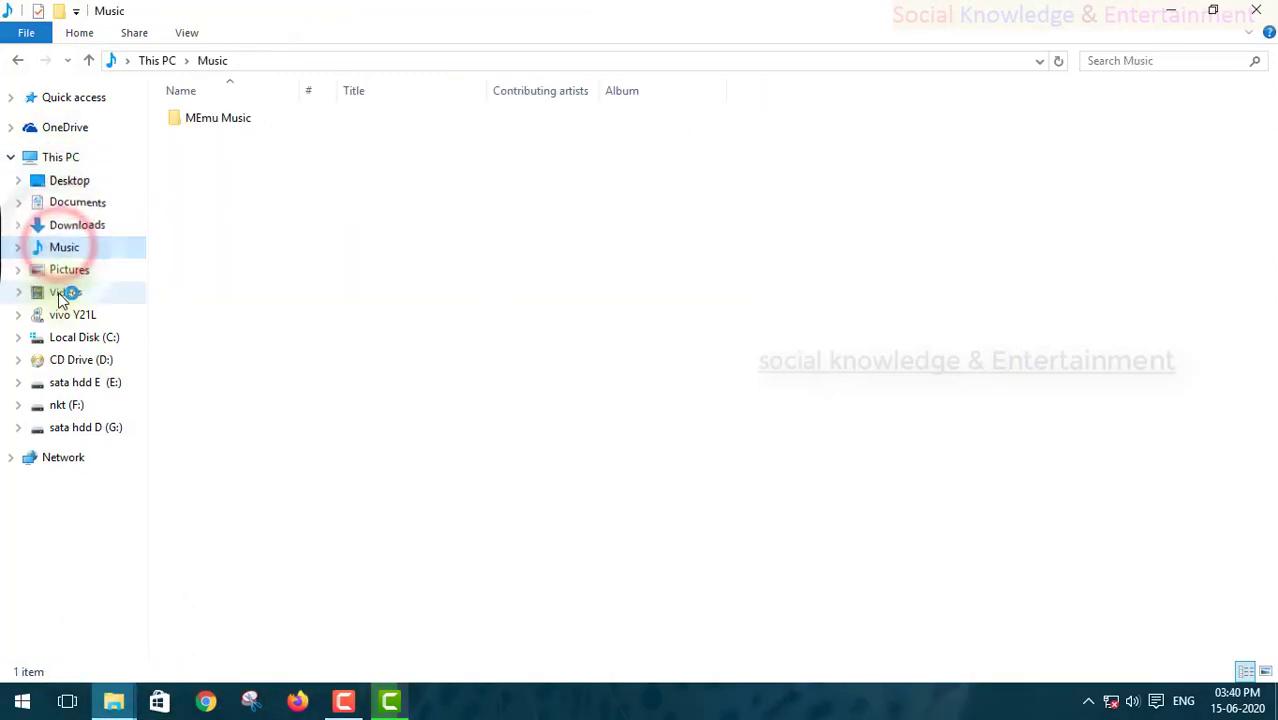
pyautogui.click(62, 291)
pyautogui.click(80, 359)
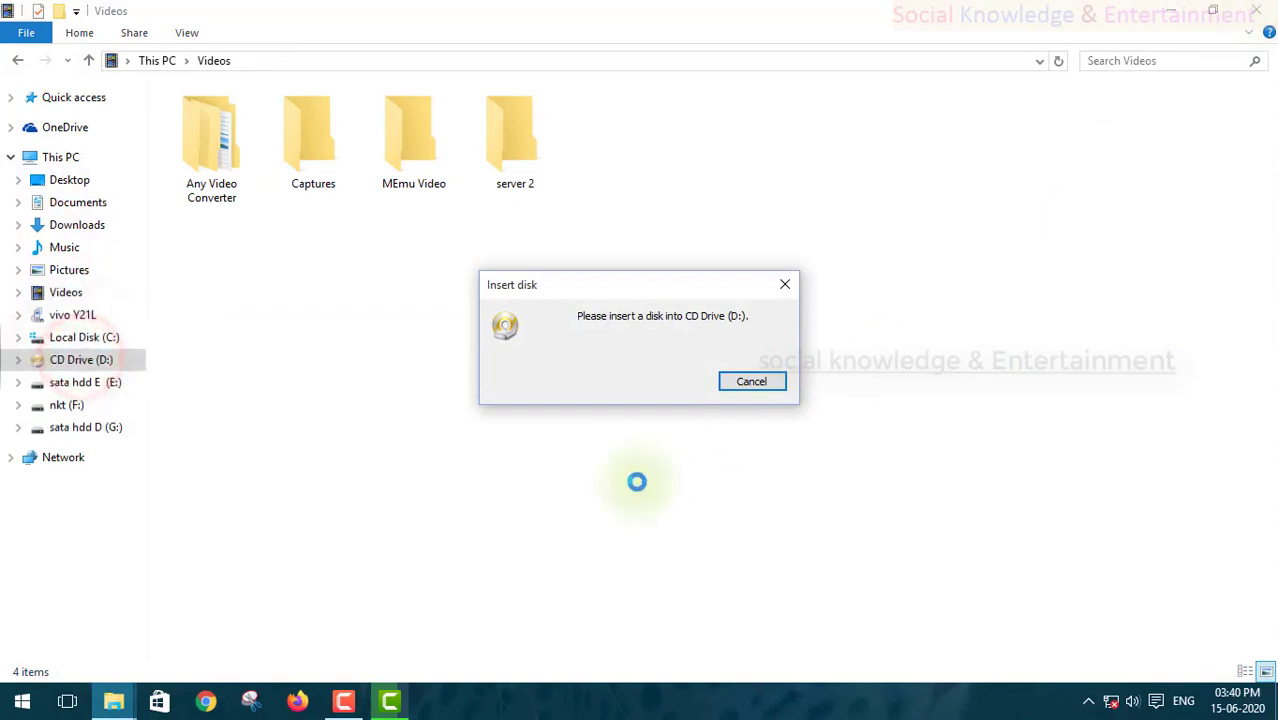
pyautogui.click(750, 381)
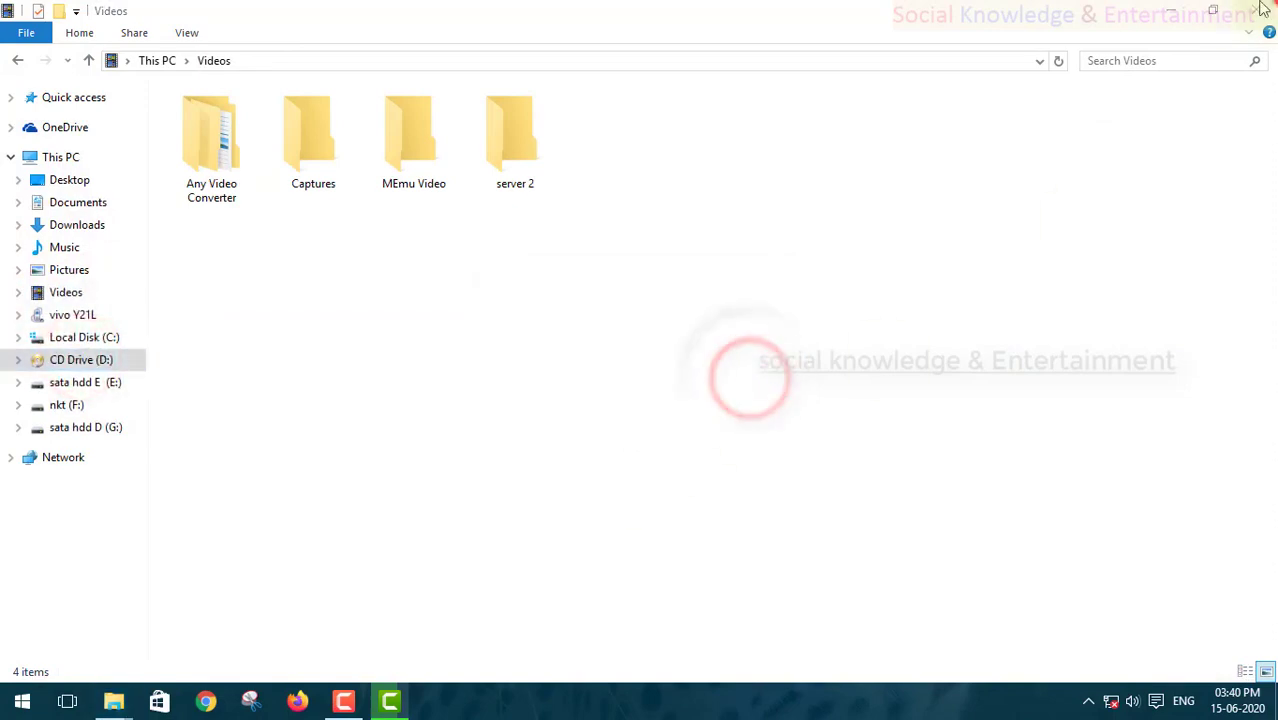
pyautogui.press('super+d')
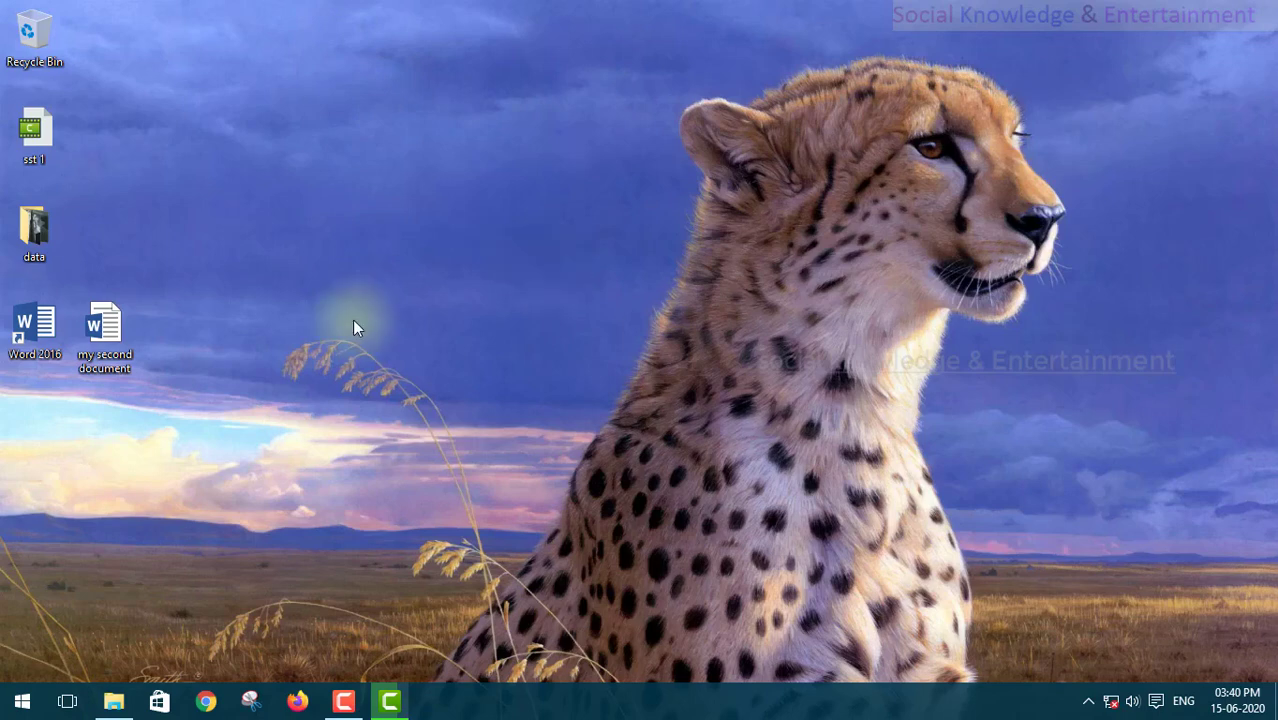
# Step: Launch Word 2016 and close its start screen, then move my second document beside sst 1 and open it
pyautogui.doubleClick(51, 332)
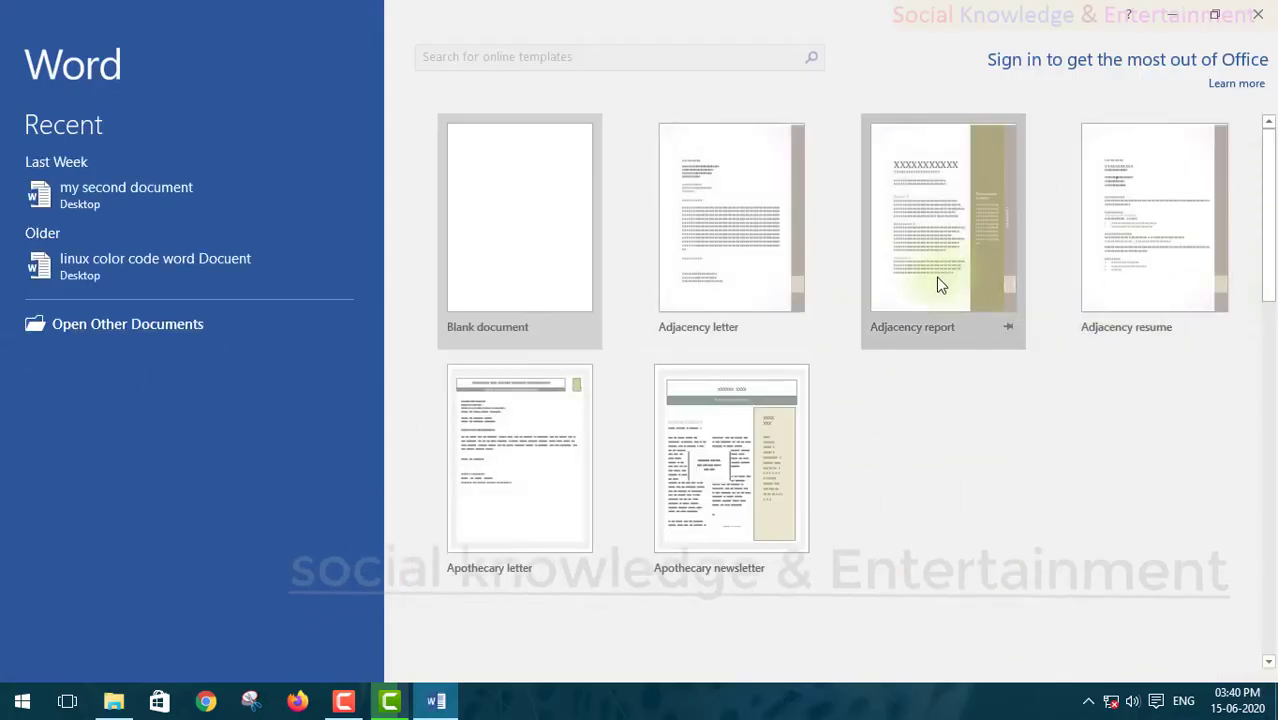
pyautogui.scroll(-3, 928, 325)
pyautogui.scroll(3, 911, 346)
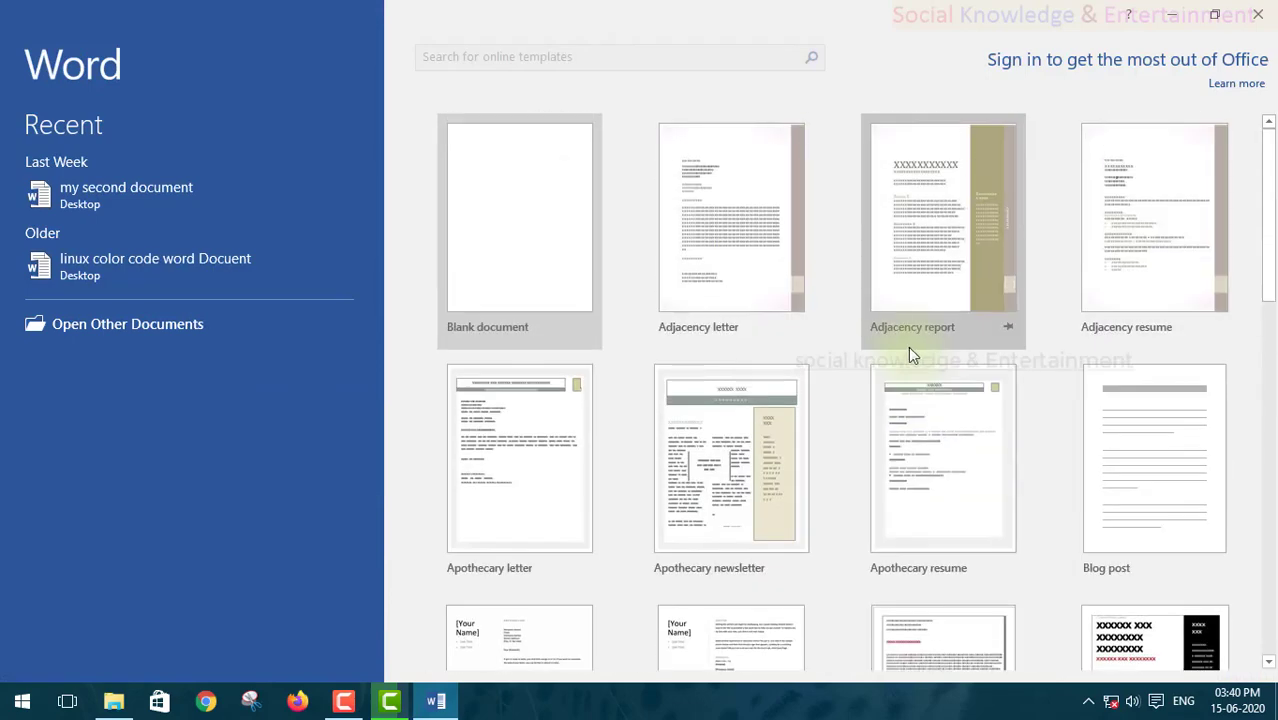
pyautogui.click(1258, 20)
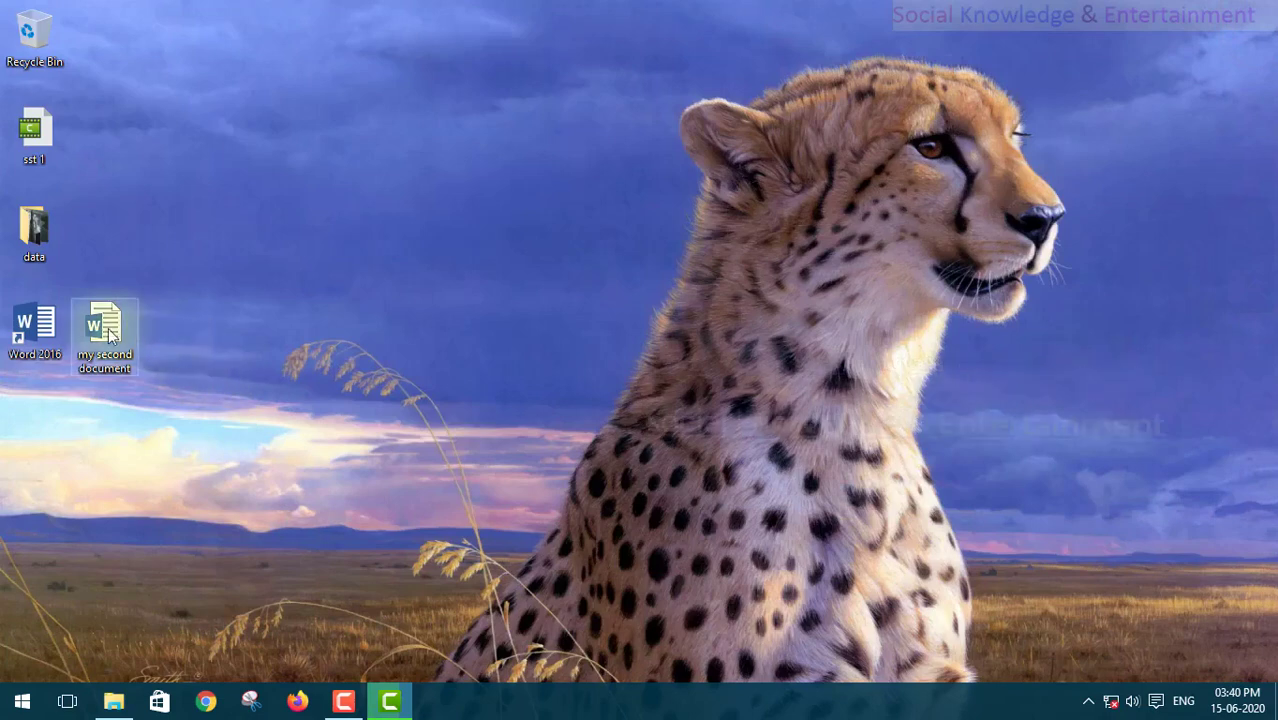
pyautogui.moveTo(100, 328); pyautogui.dragTo(142, 173)
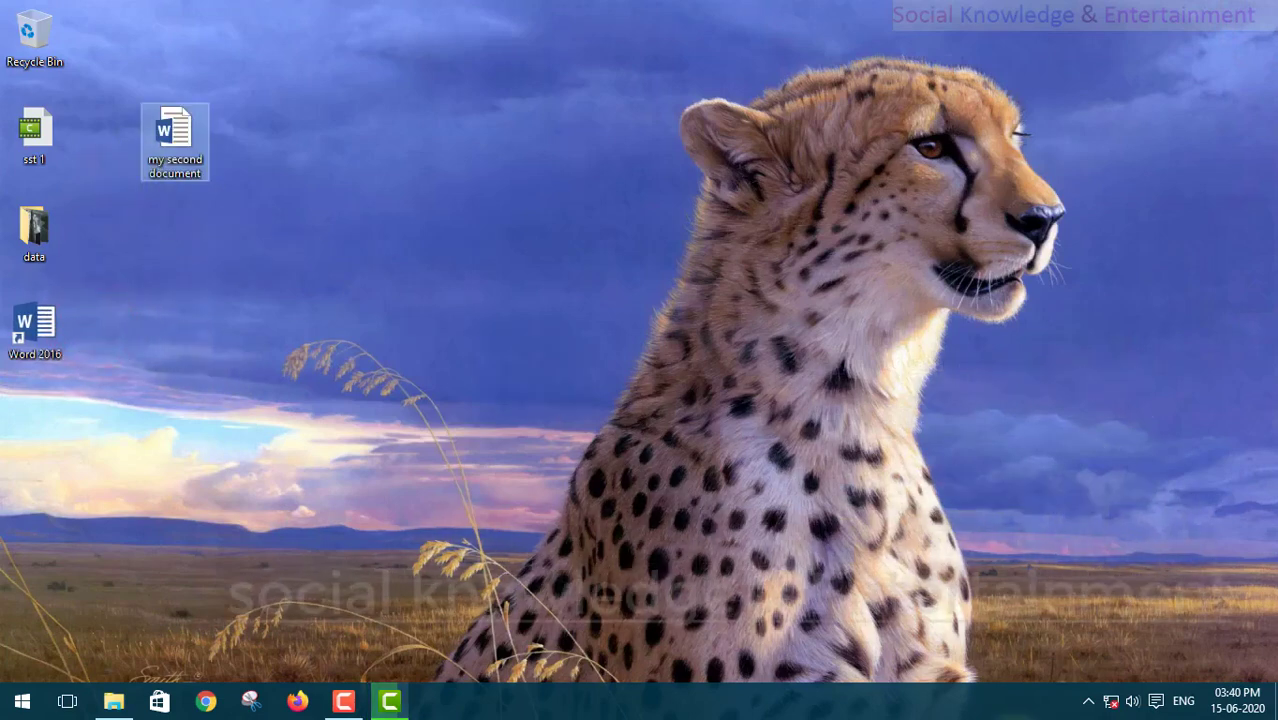
pyautogui.doubleClick(182, 150)
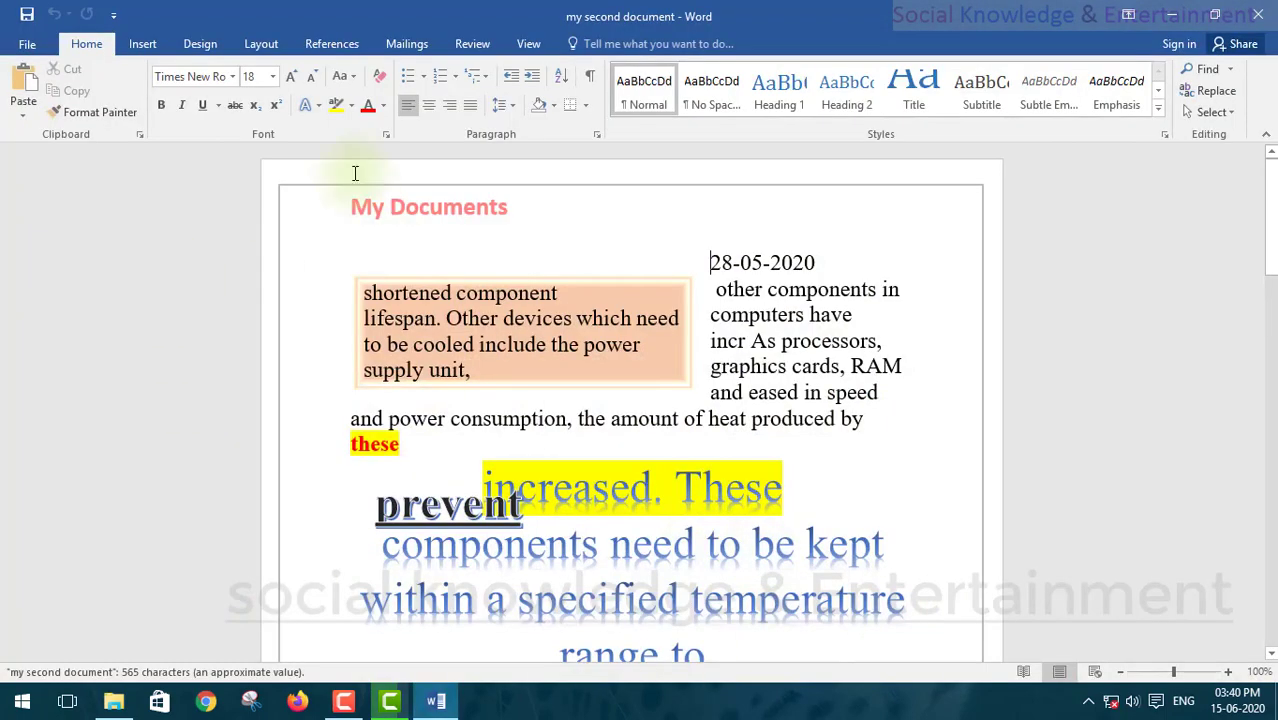
# Step: Browse the Insert, Design, Layout, References and Mailings ribbon tabs
pyautogui.click(143, 43)
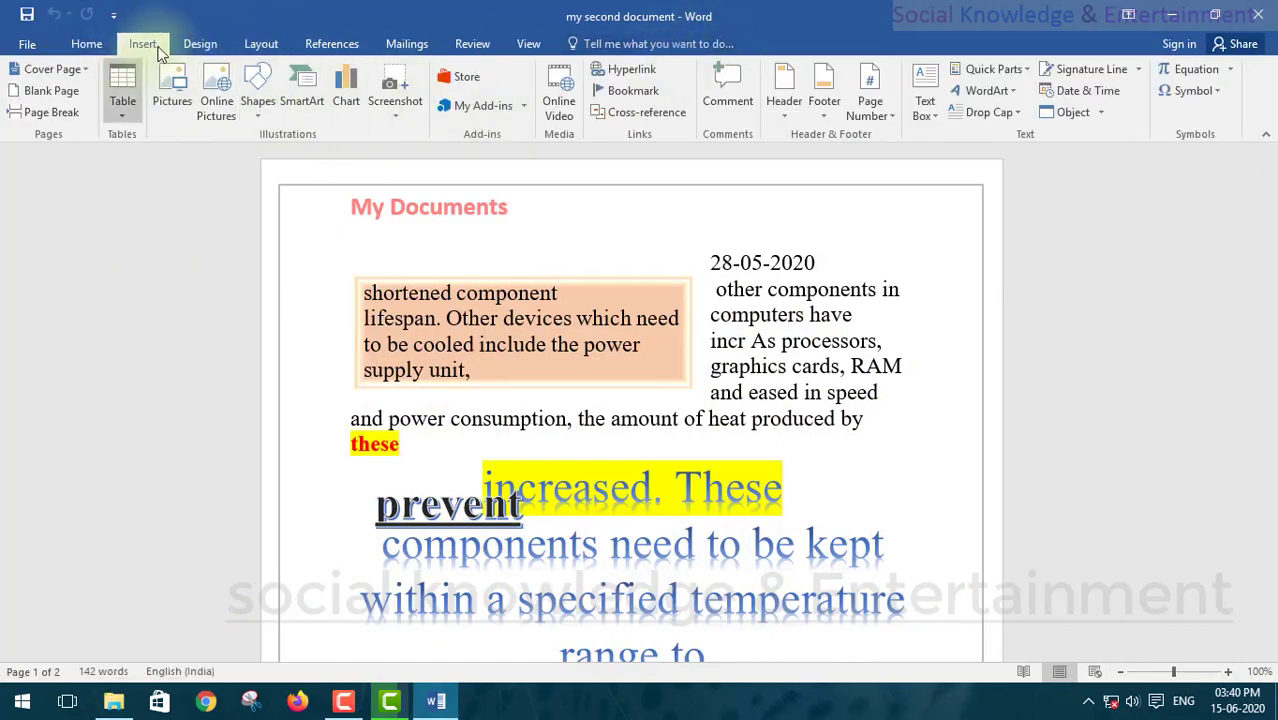
pyautogui.click(198, 44)
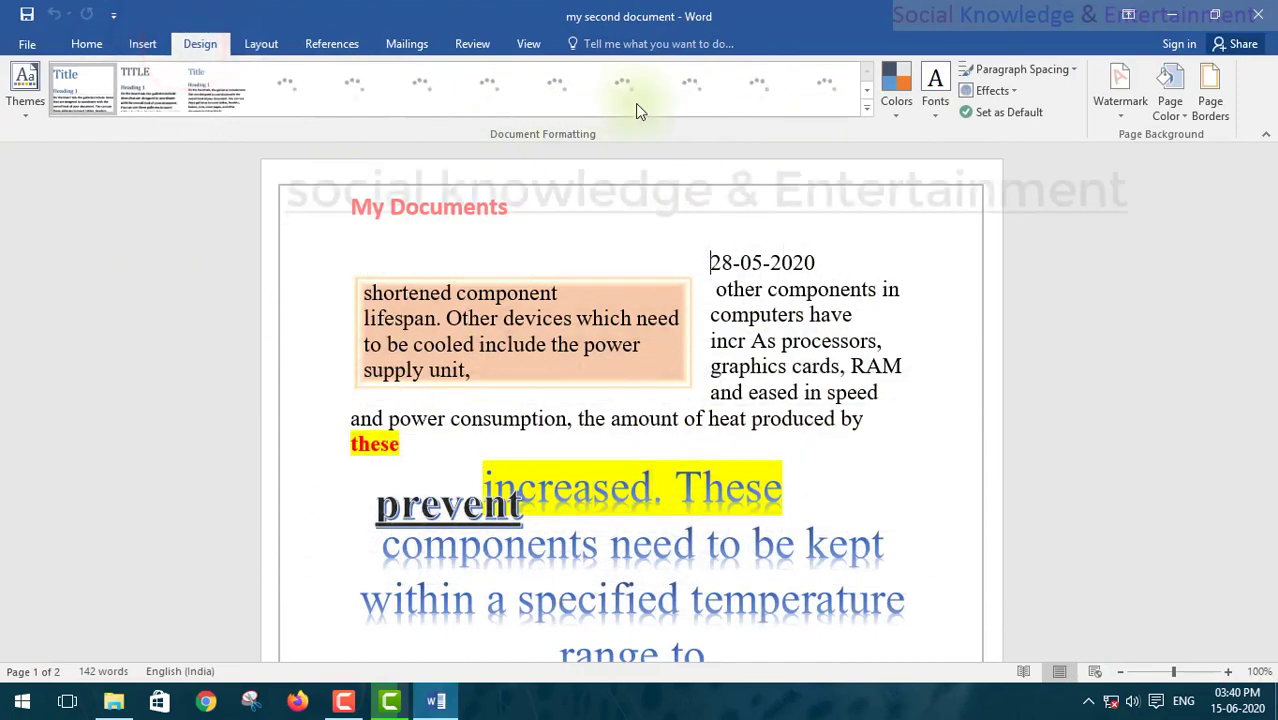
pyautogui.click(260, 44)
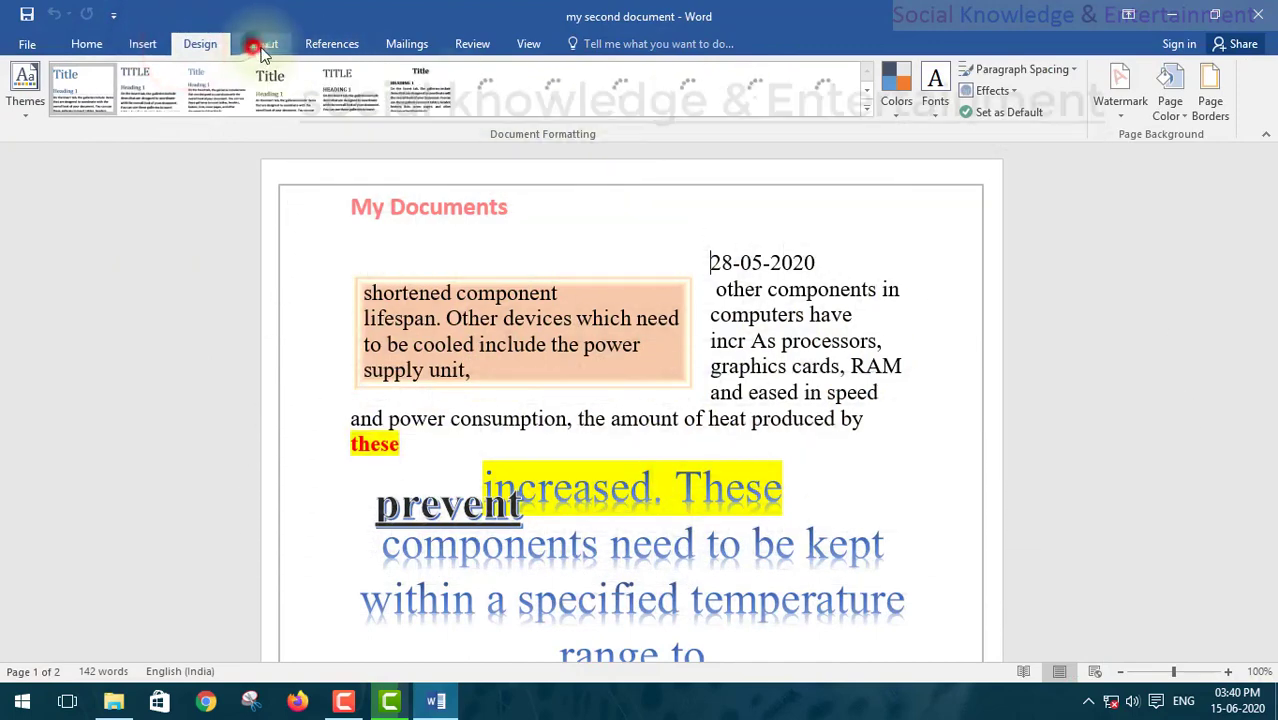
pyautogui.click(332, 44)
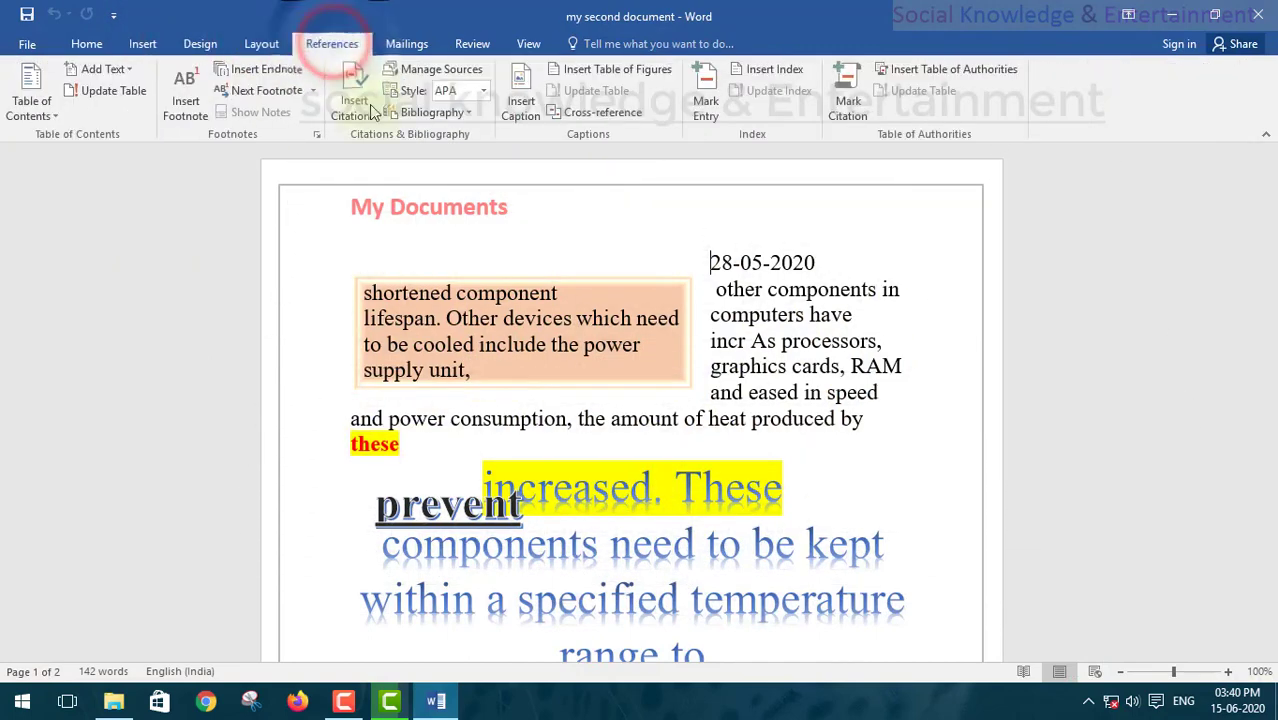
pyautogui.click(406, 44)
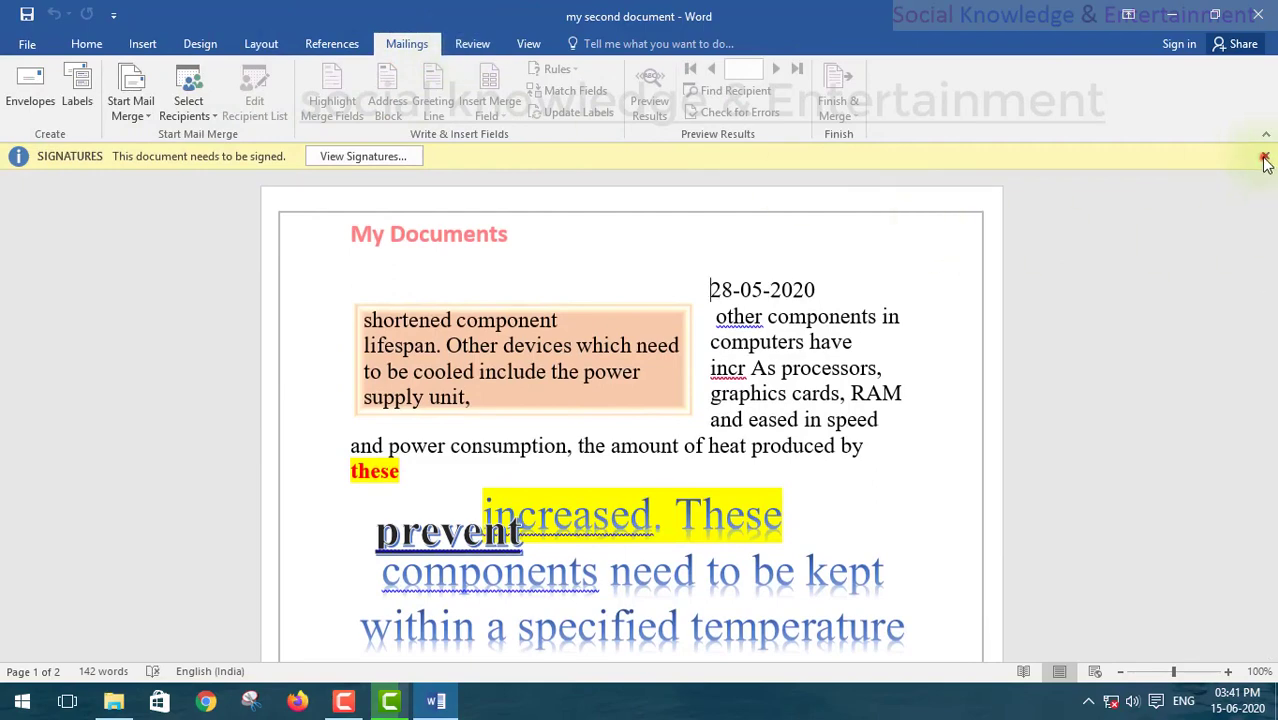
# Step: Dismiss the signatures notice and settle on the Review tab after a look at View
pyautogui.click(1264, 158)
pyautogui.click(472, 44)
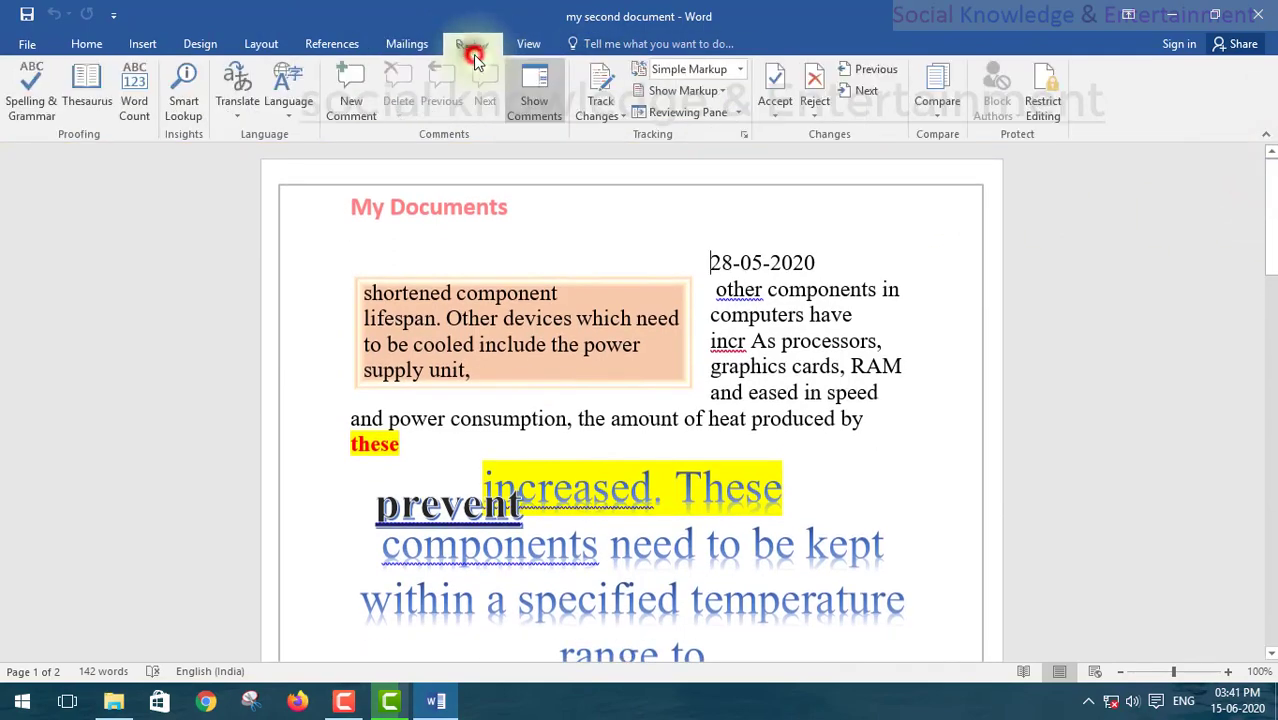
pyautogui.click(530, 47)
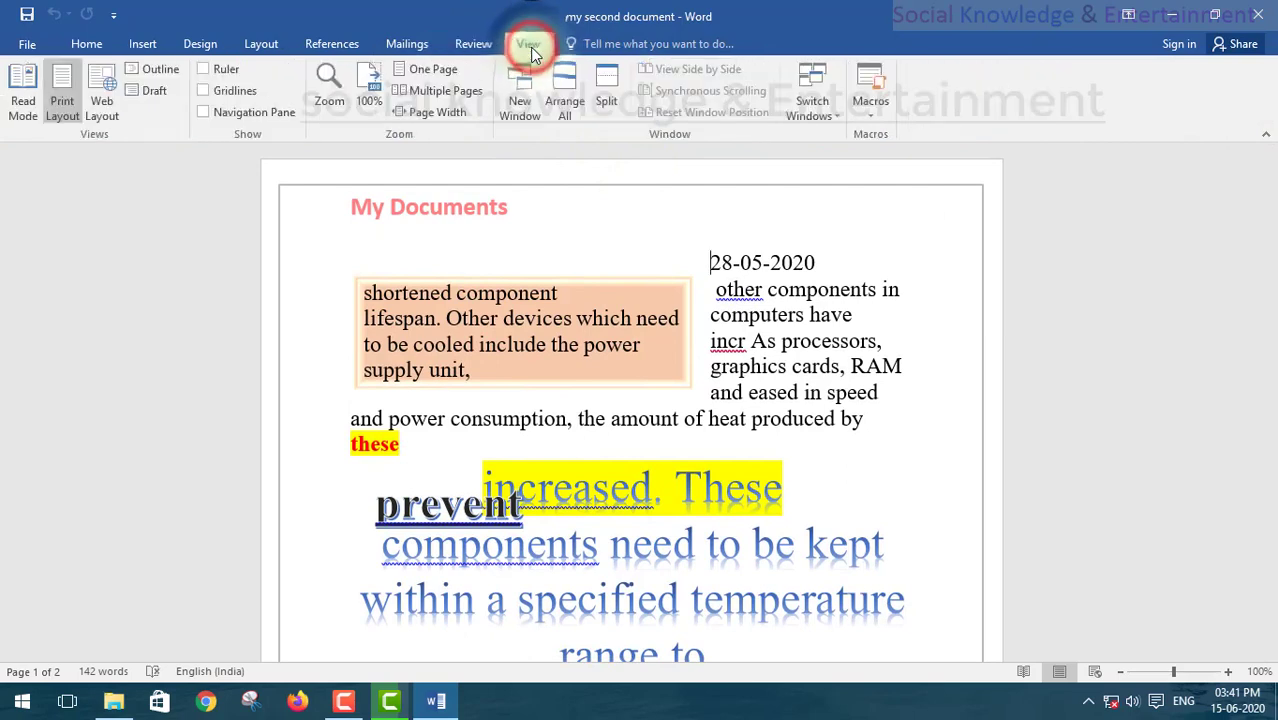
pyautogui.click(480, 42)
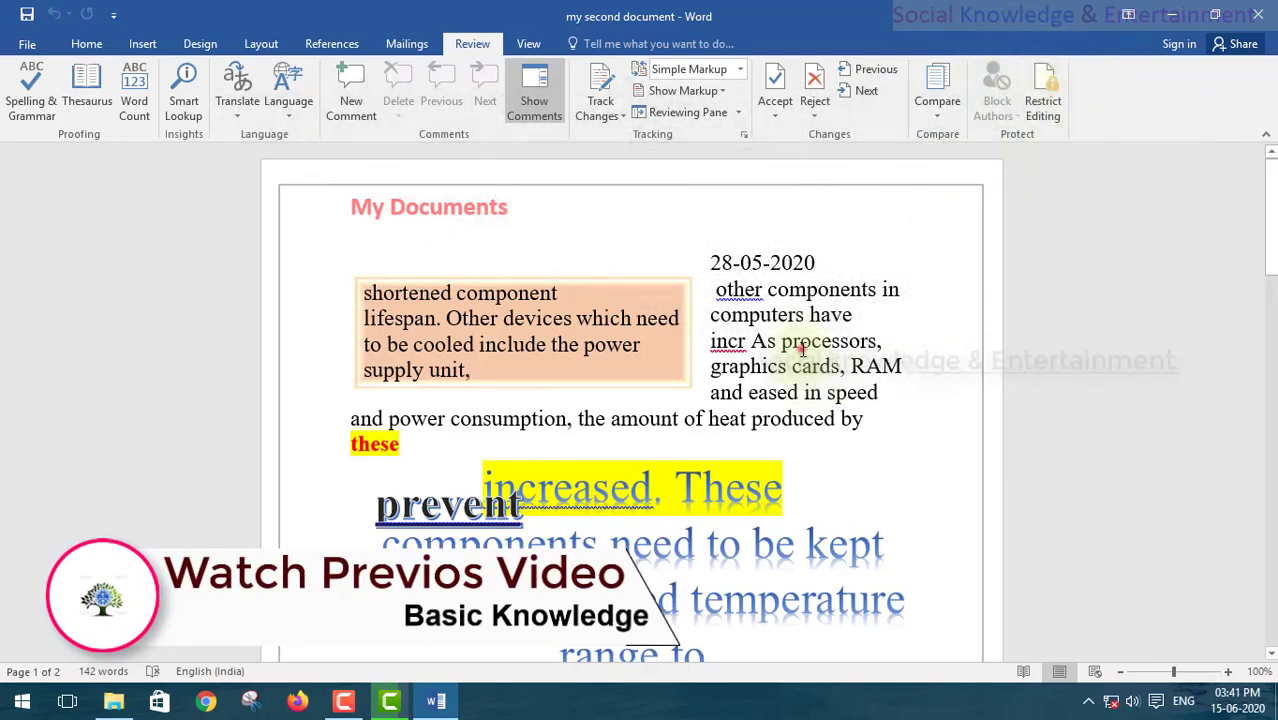
pyautogui.moveTo(812, 341); pyautogui.dragTo(703, 298)
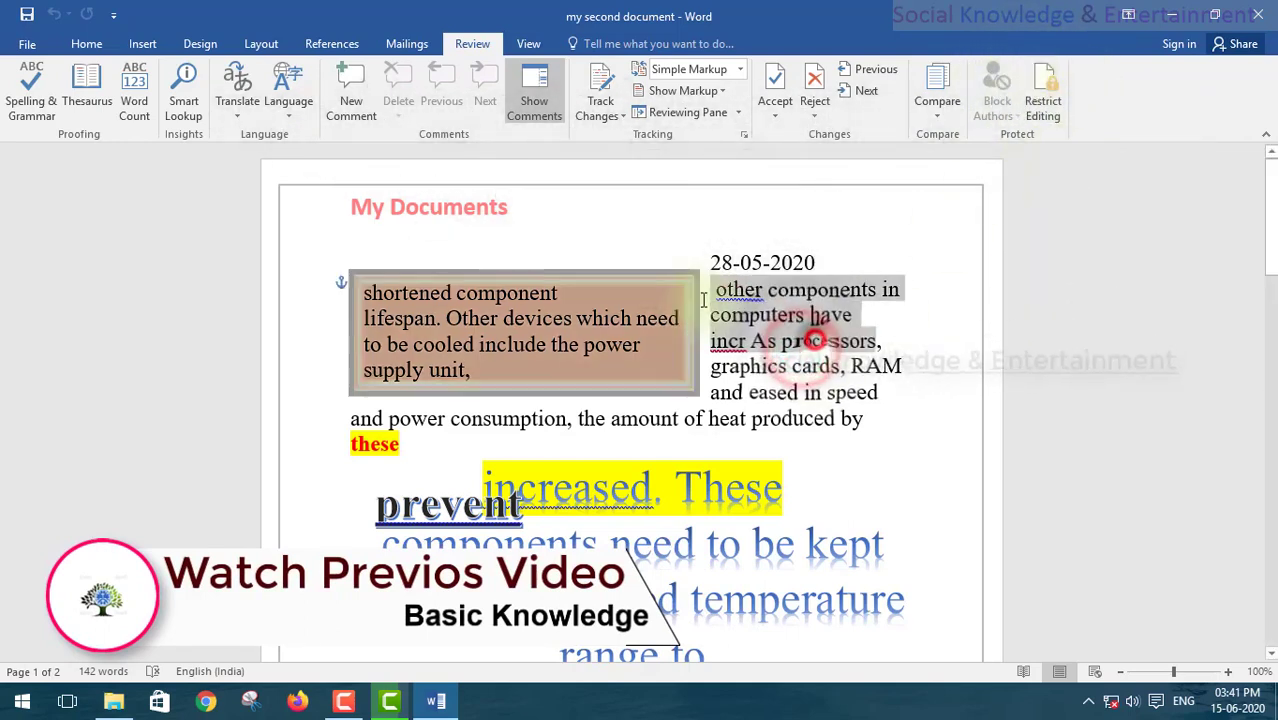
pyautogui.click(866, 192)
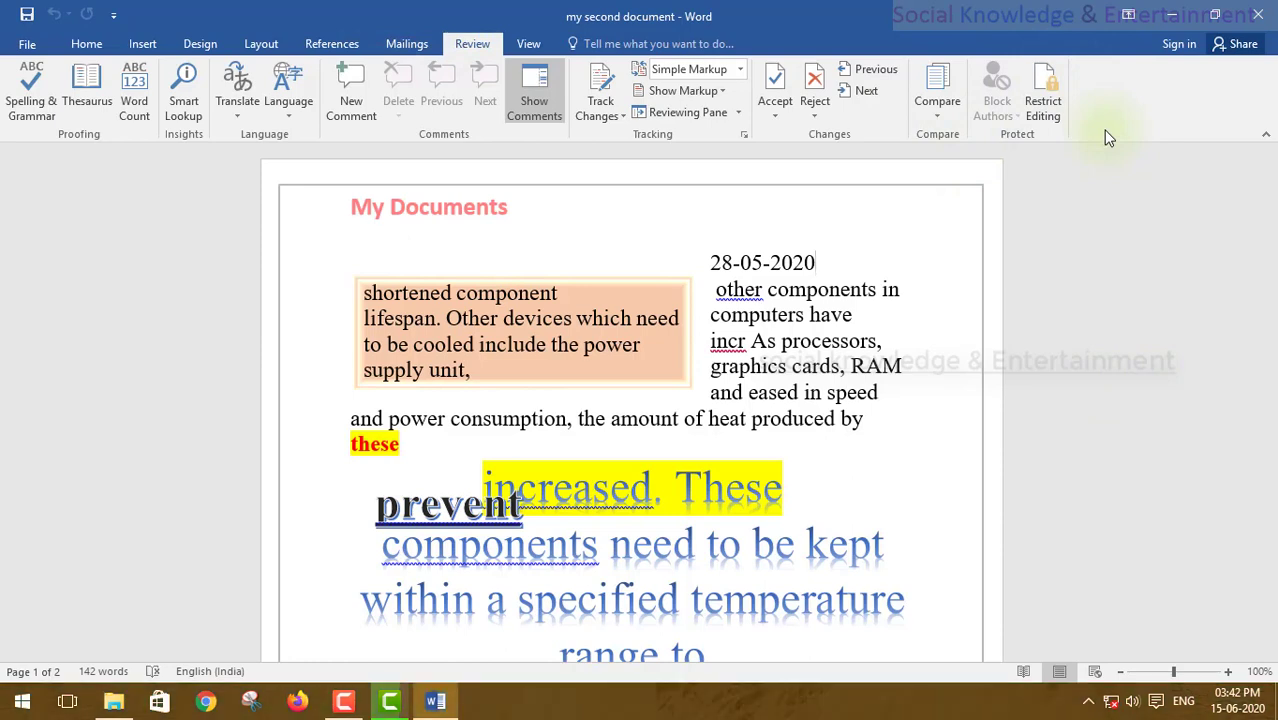
pyautogui.click(527, 44)
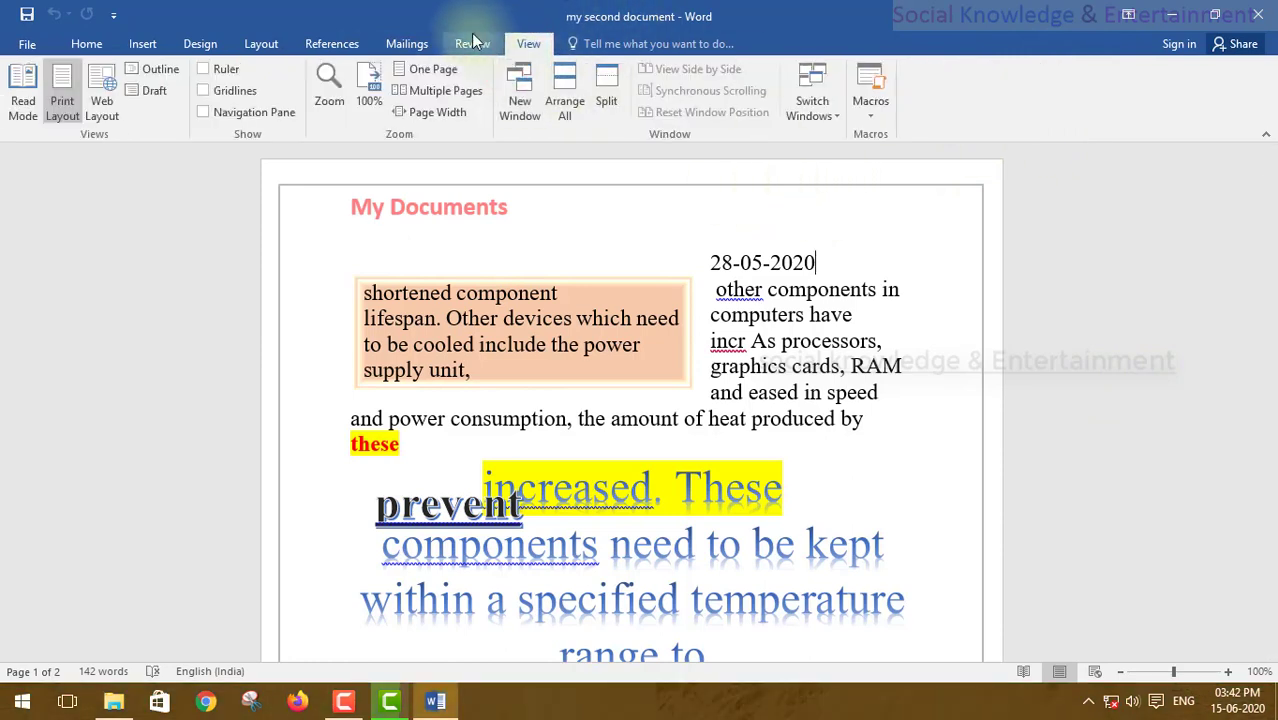
pyautogui.click(474, 42)
pyautogui.scroll(-5, 707, 452)
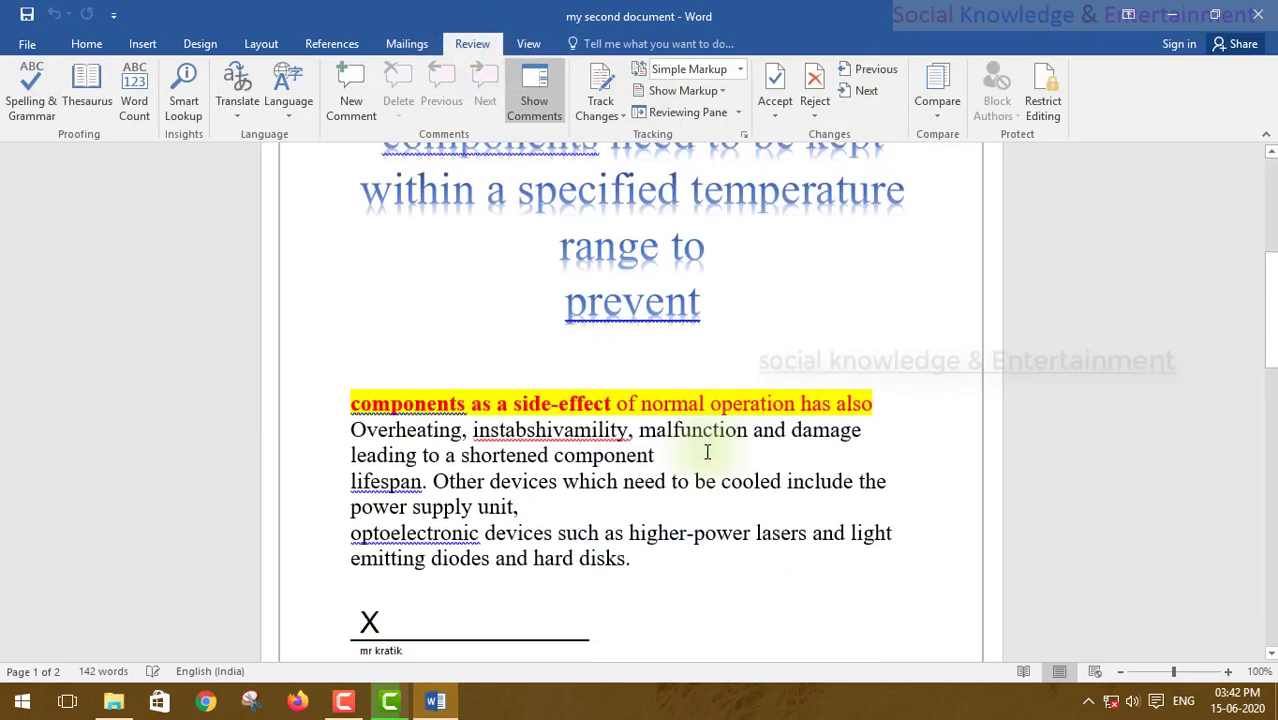
pyautogui.scroll(-7, 842, 422)
pyautogui.scroll(9, 842, 417)
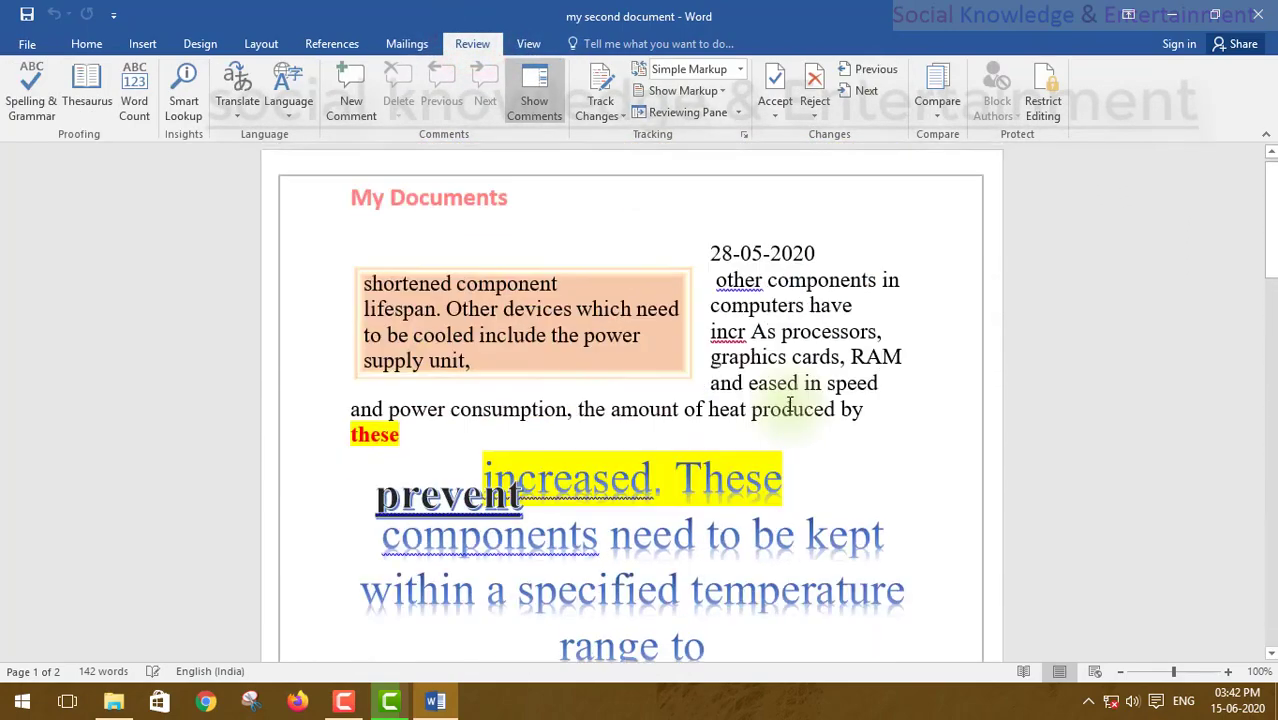
pyautogui.scroll(1, 789, 404)
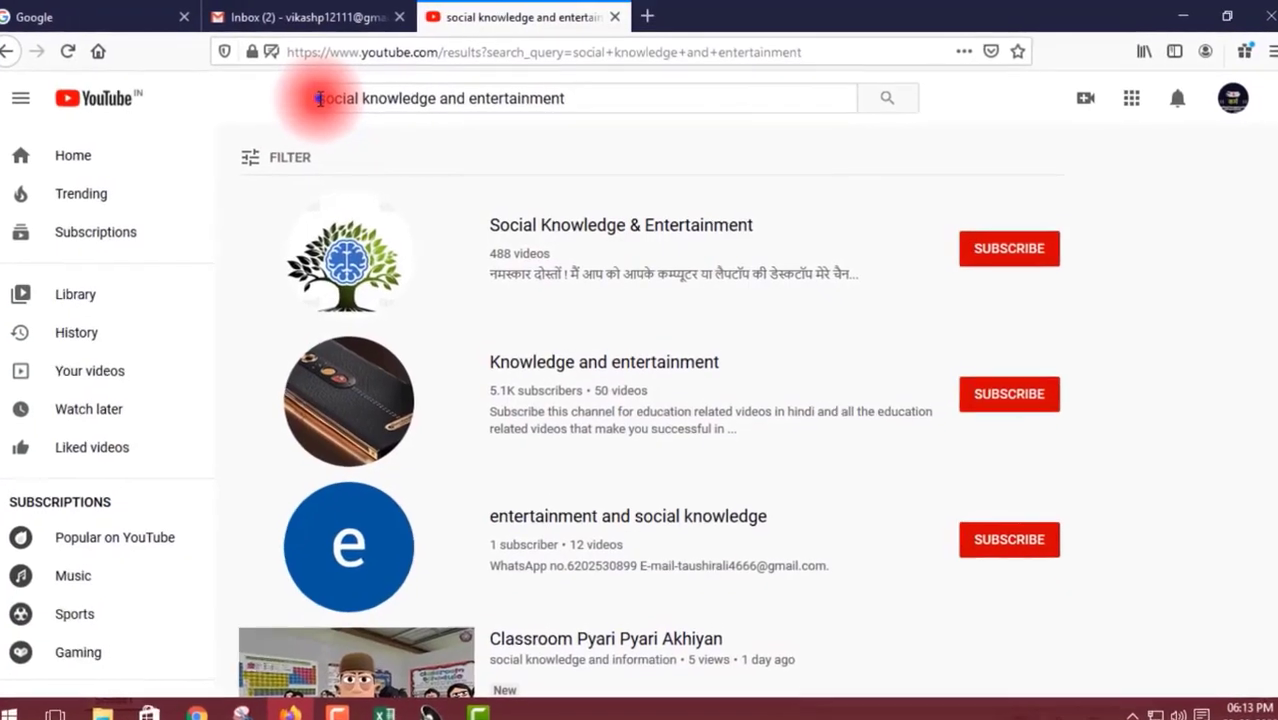
pyautogui.moveTo(325, 100); pyautogui.dragTo(587, 102)
# Step: Open the Social Knowledge & Entertainment channel page from the search results and pause its featured video
pyautogui.click(587, 102)
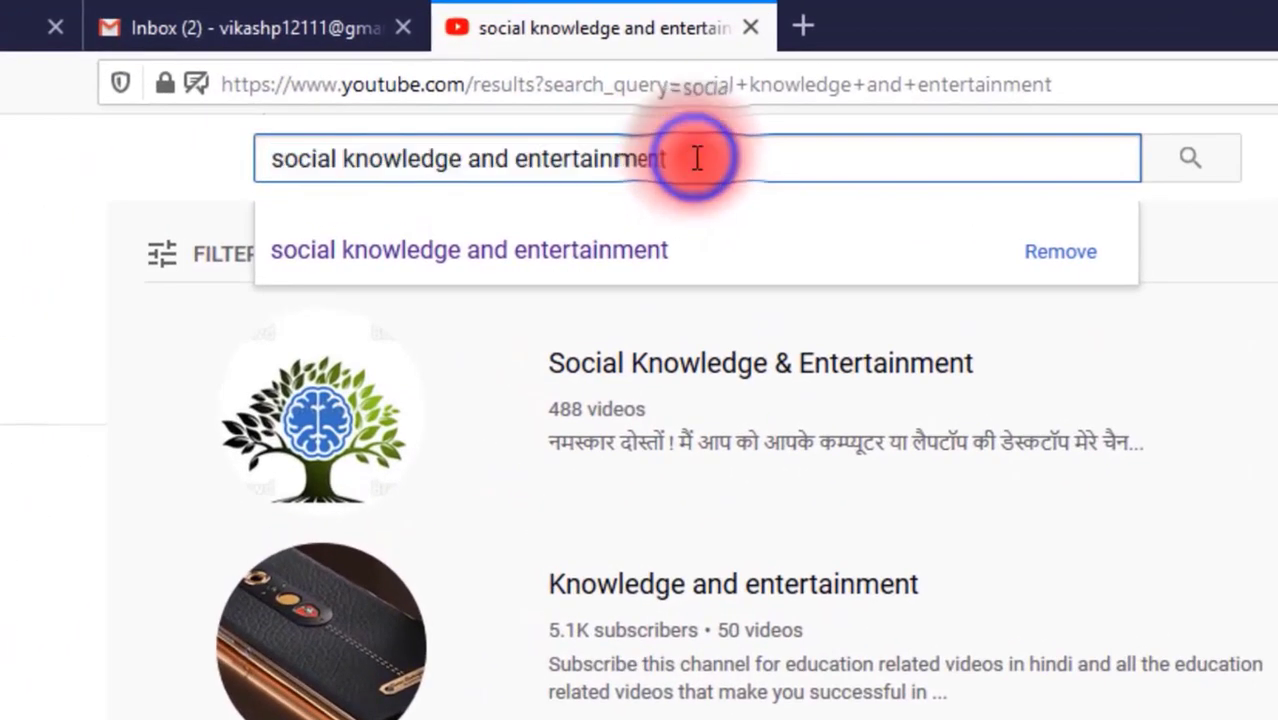
pyautogui.moveTo(697, 158); pyautogui.dragTo(255, 158)
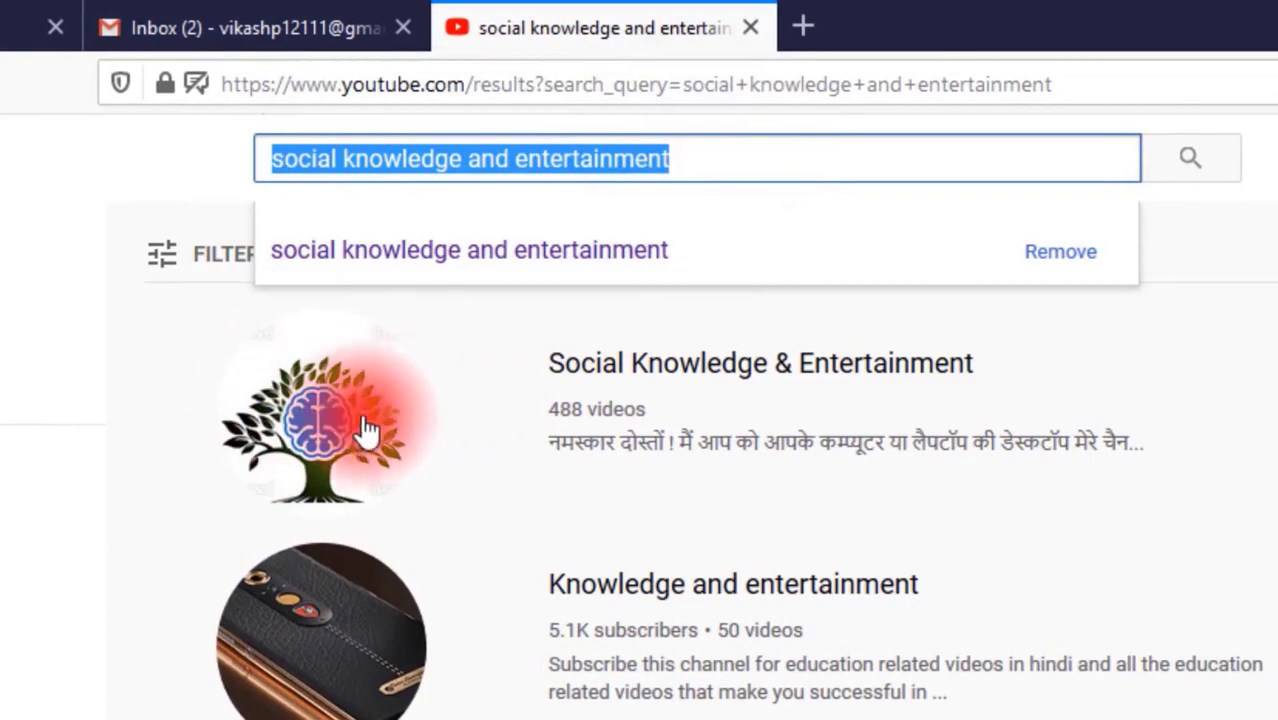
pyautogui.click(415, 380)
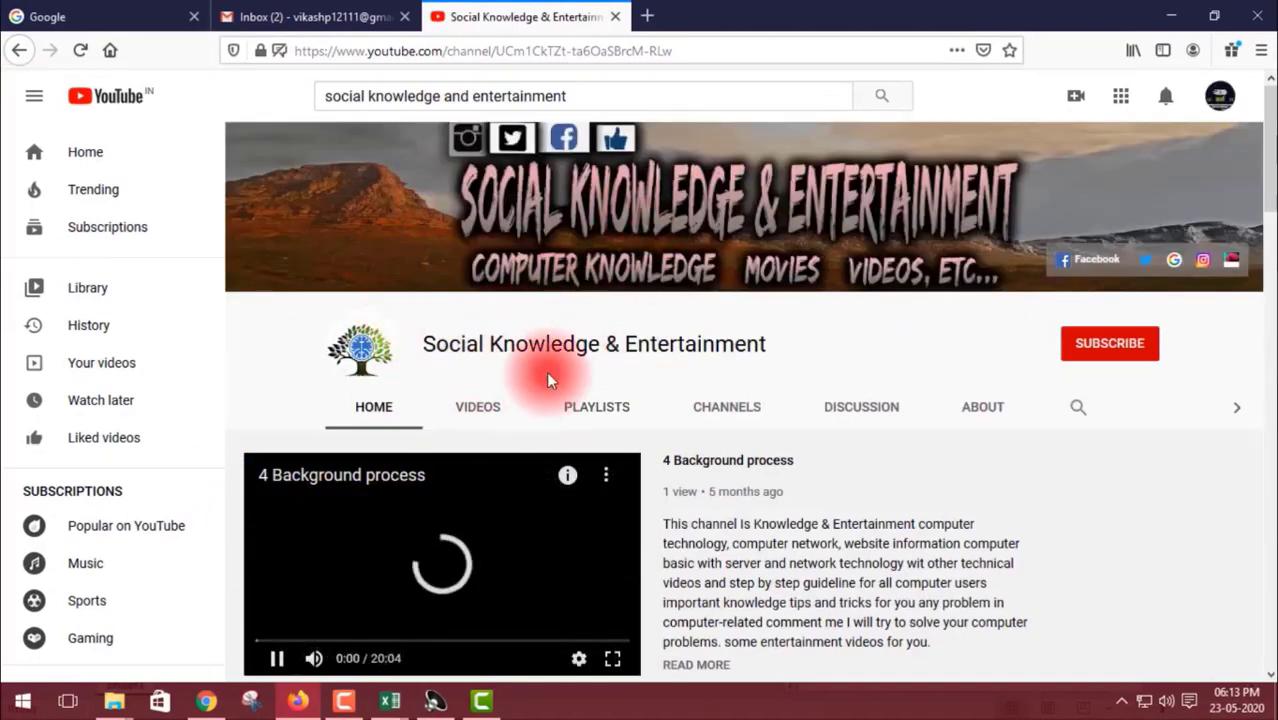
pyautogui.click(543, 497)
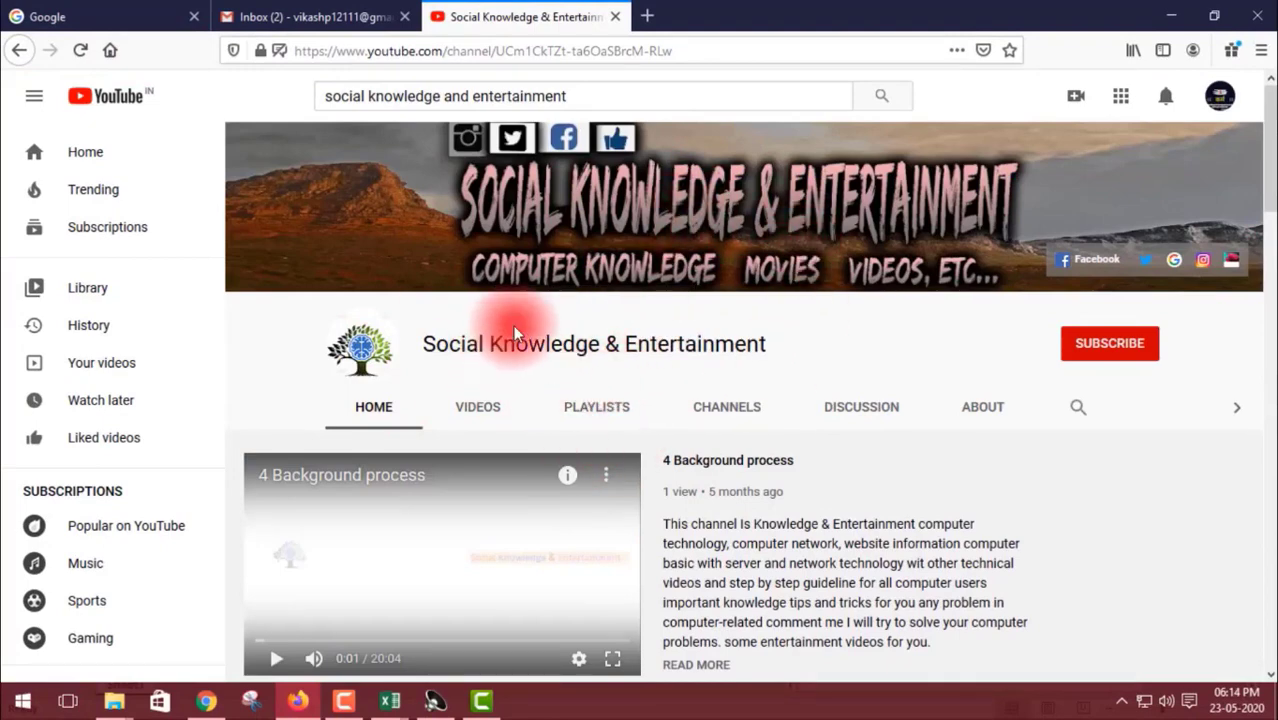
pyautogui.scroll(-2, 529, 320)
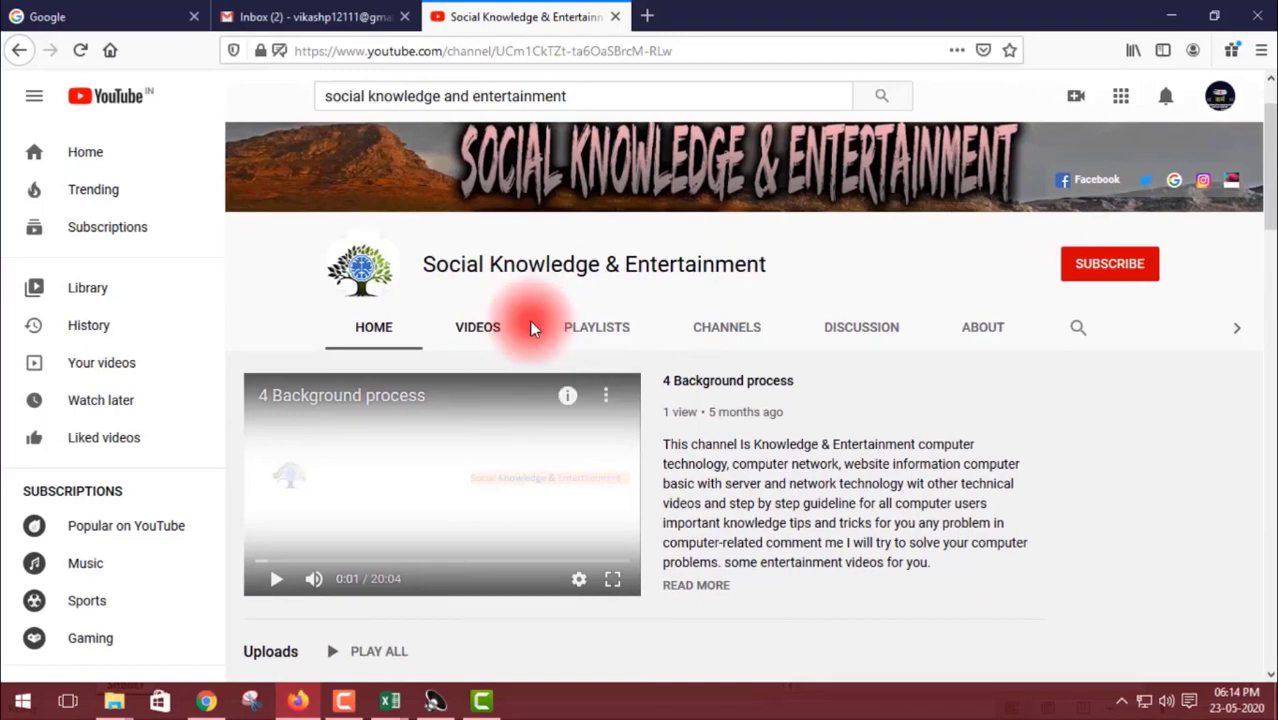
pyautogui.scroll(2, 490, 322)
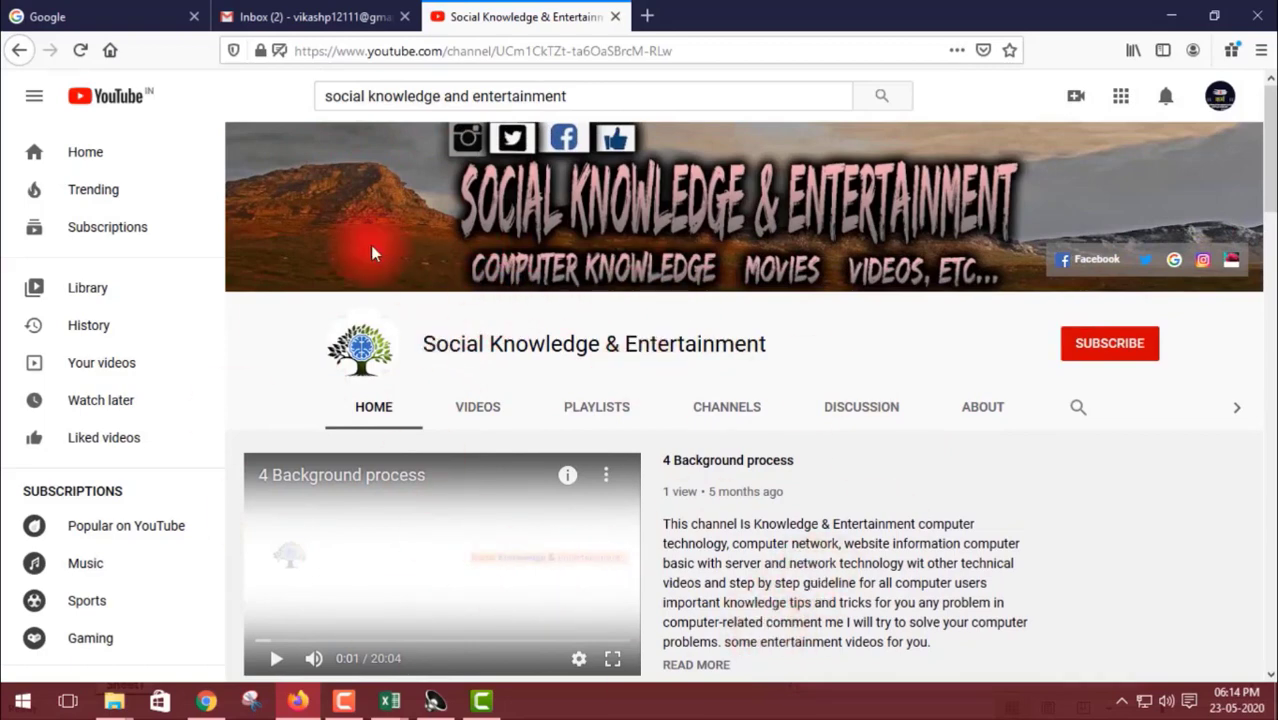
pyautogui.click(565, 403)
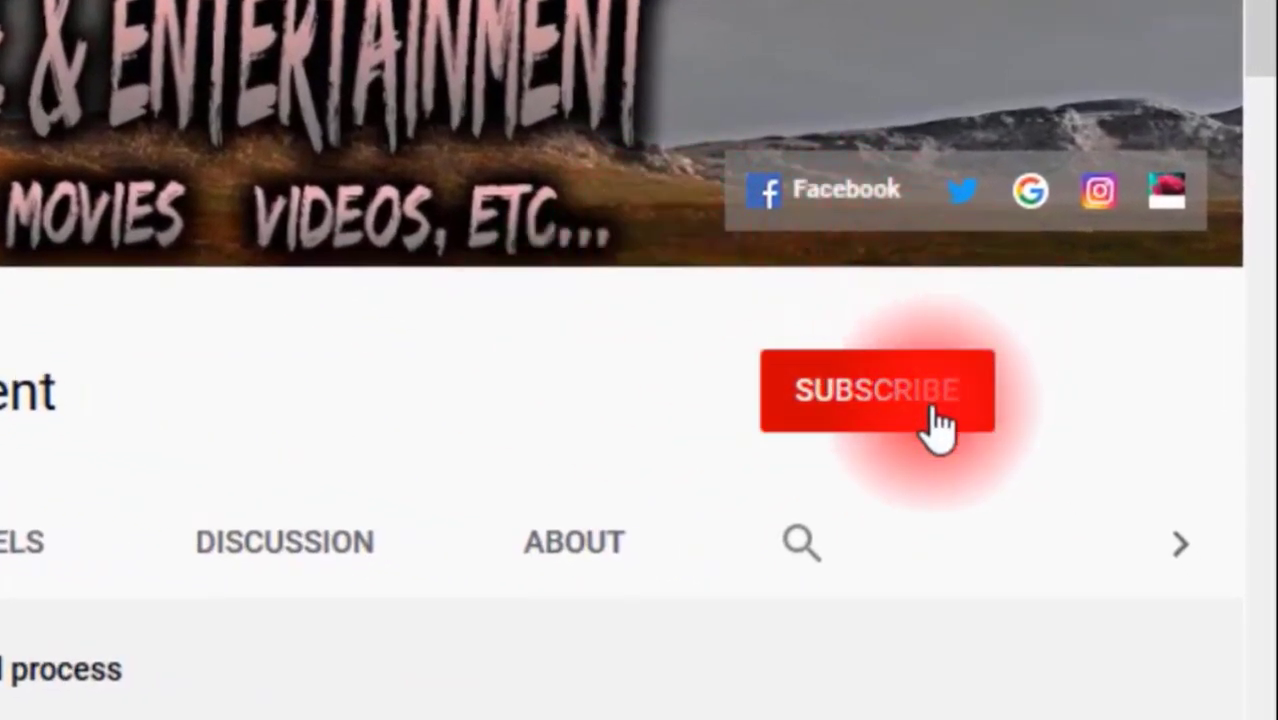
# Step: Subscribe to the channel with notifications set to All, then start the featured video
pyautogui.click(912, 405)
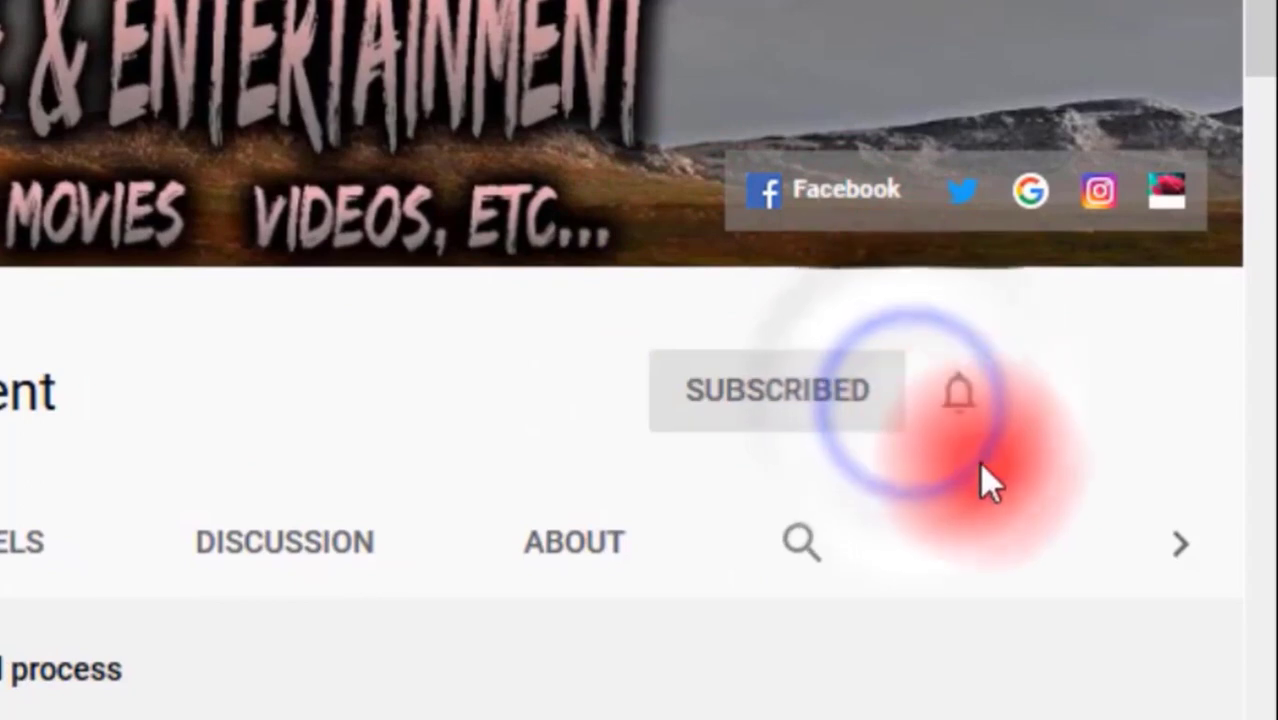
pyautogui.click(962, 405)
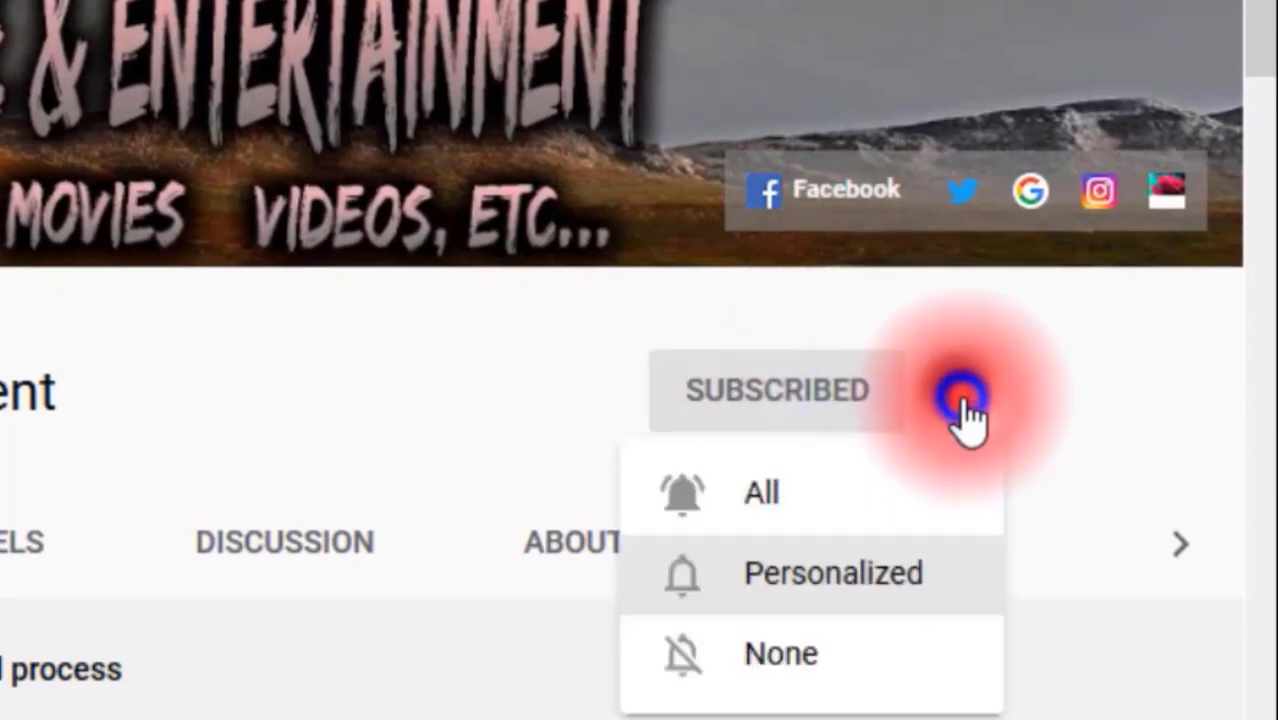
pyautogui.click(873, 493)
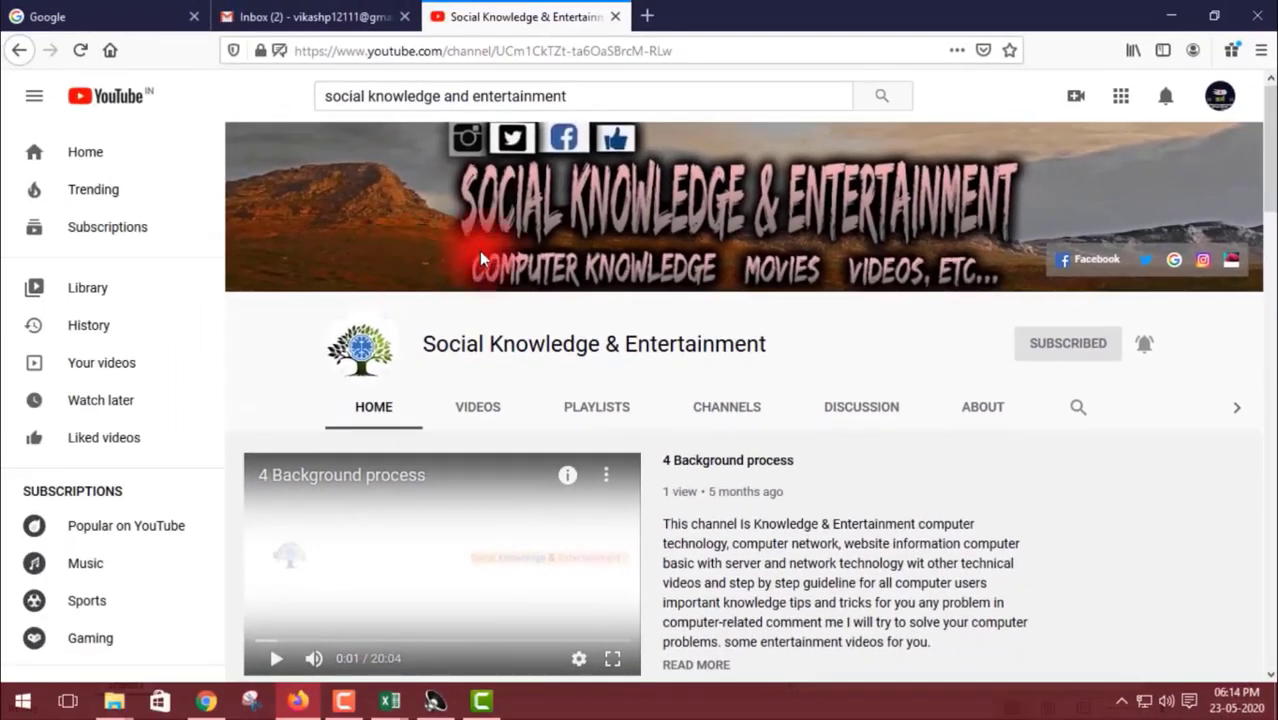
pyautogui.click(378, 528)
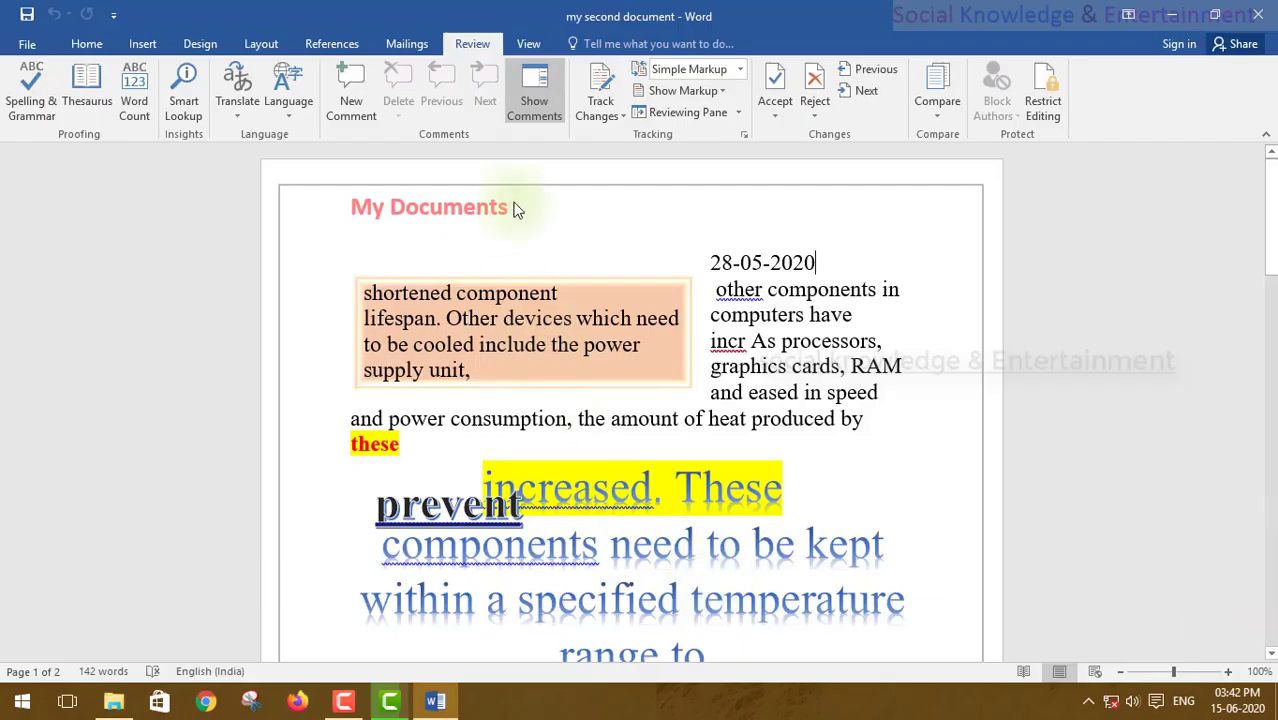
pyautogui.scroll(-3, 420, 335)
pyautogui.scroll(3, 520, 347)
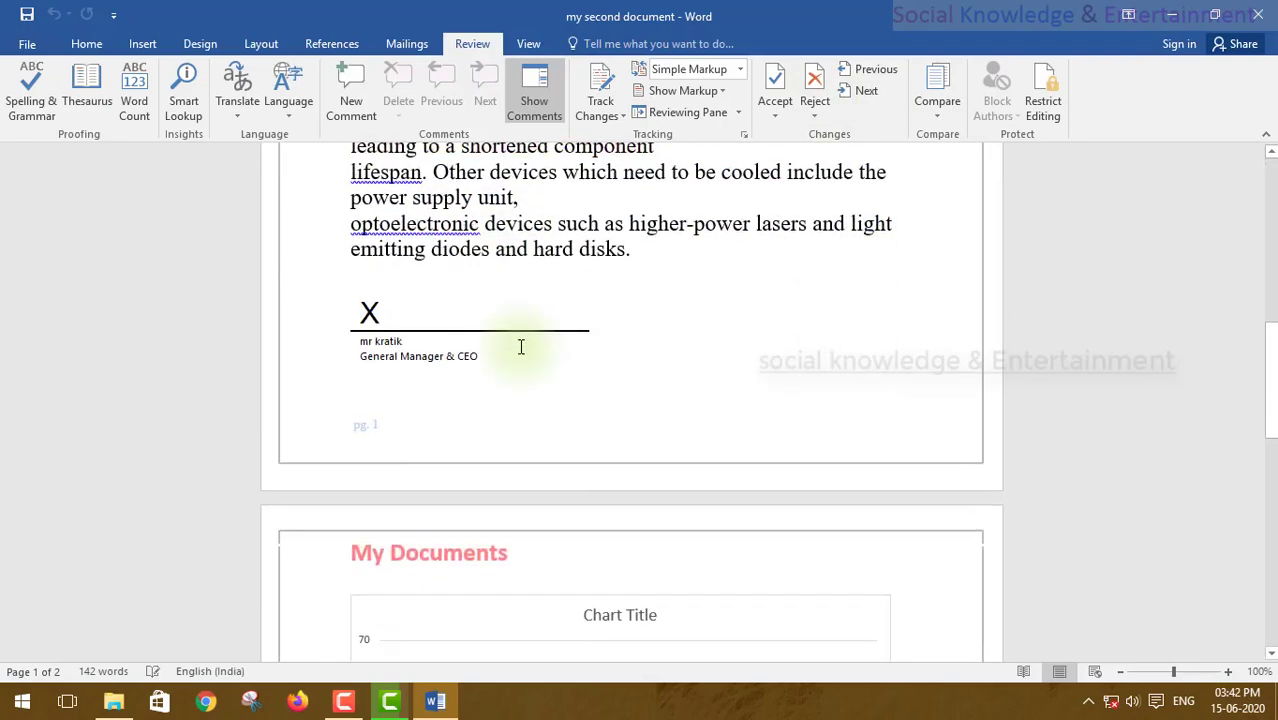
pyautogui.scroll(-3, 520, 347)
pyautogui.scroll(3, 520, 347)
pyautogui.scroll(-3, 520, 347)
pyautogui.scroll(-5, 520, 347)
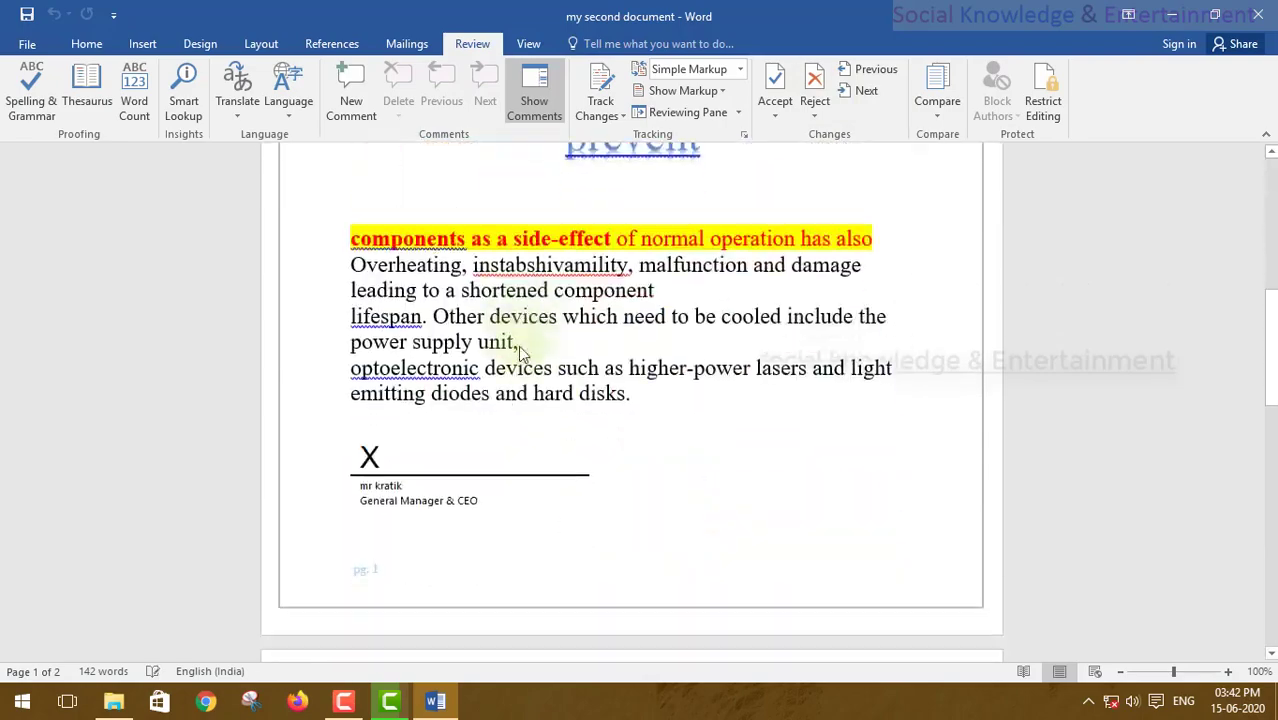
pyautogui.scroll(5, 519, 345)
pyautogui.scroll(5, 519, 345)
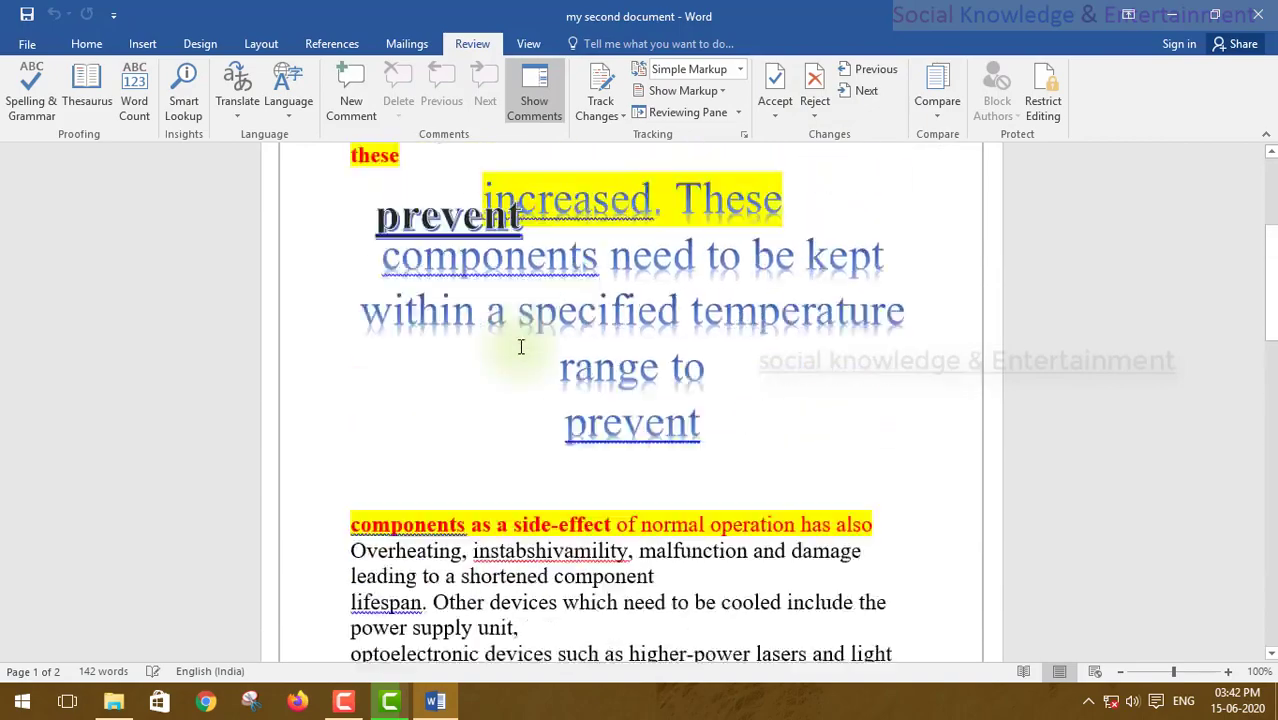
pyautogui.scroll(3, 870, 527)
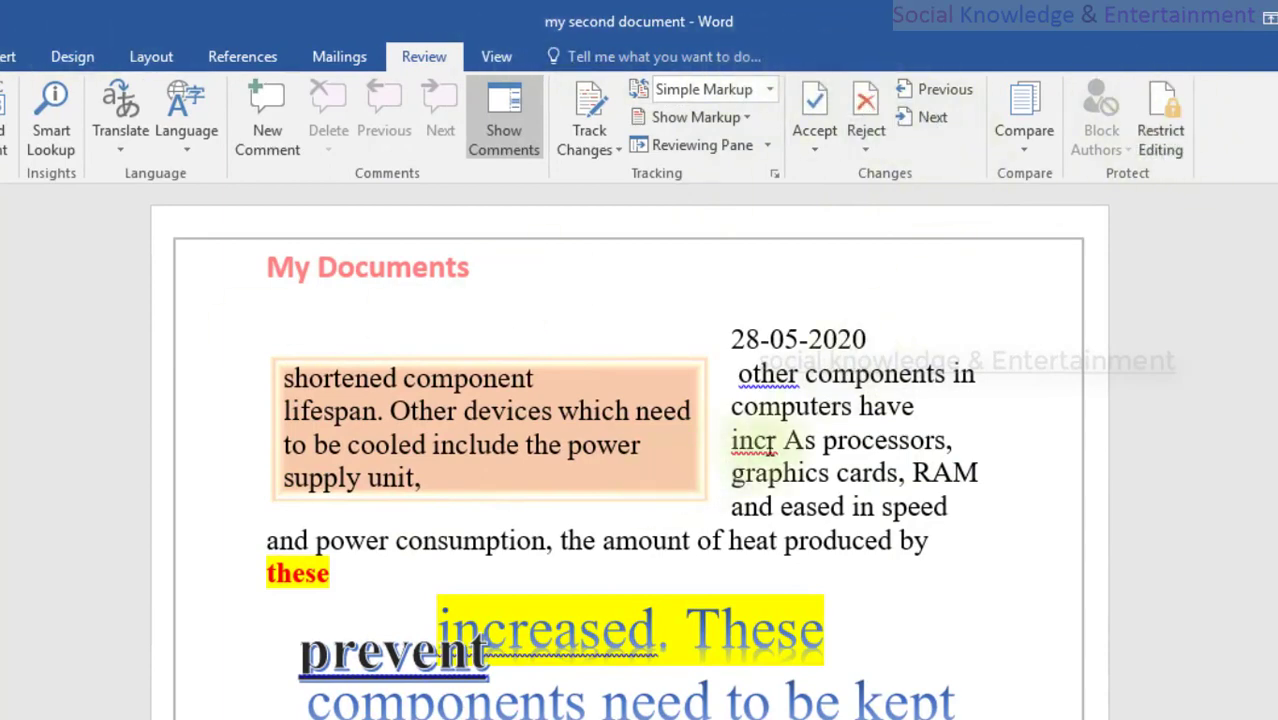
pyautogui.moveTo(762, 422); pyautogui.dragTo(830, 472)
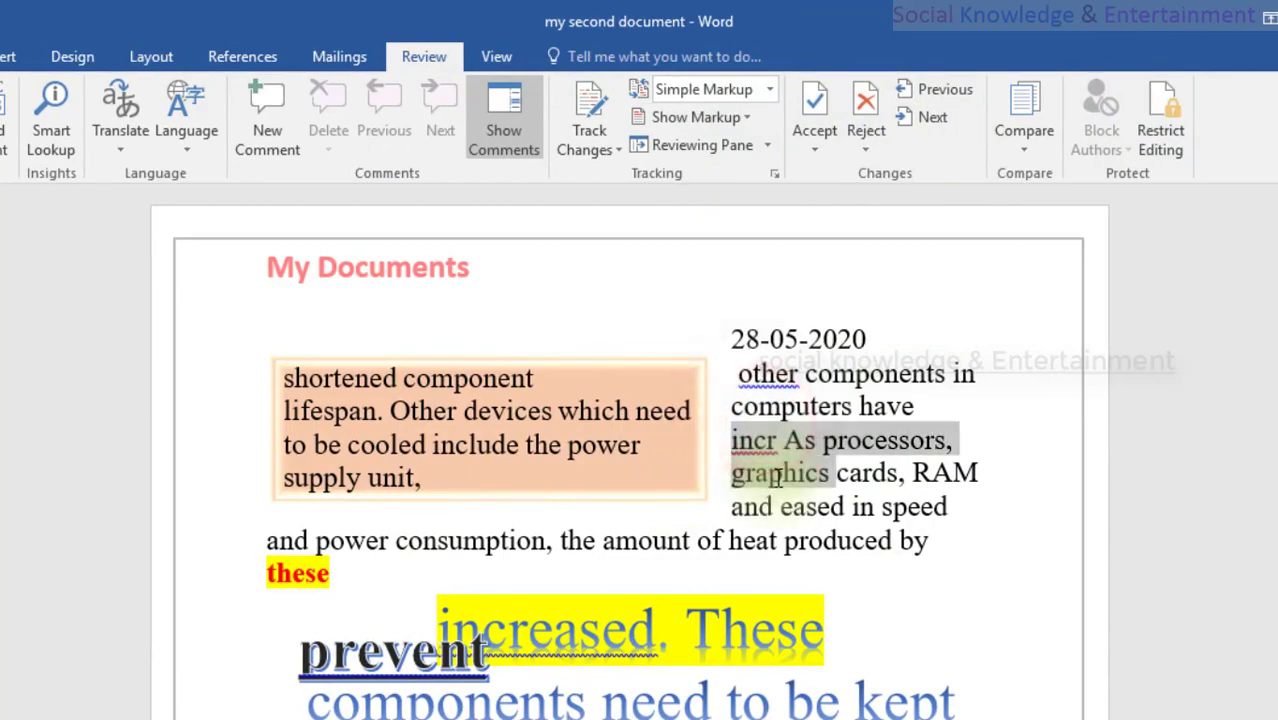
pyautogui.click(778, 480)
pyautogui.scroll(-6, 713, 514)
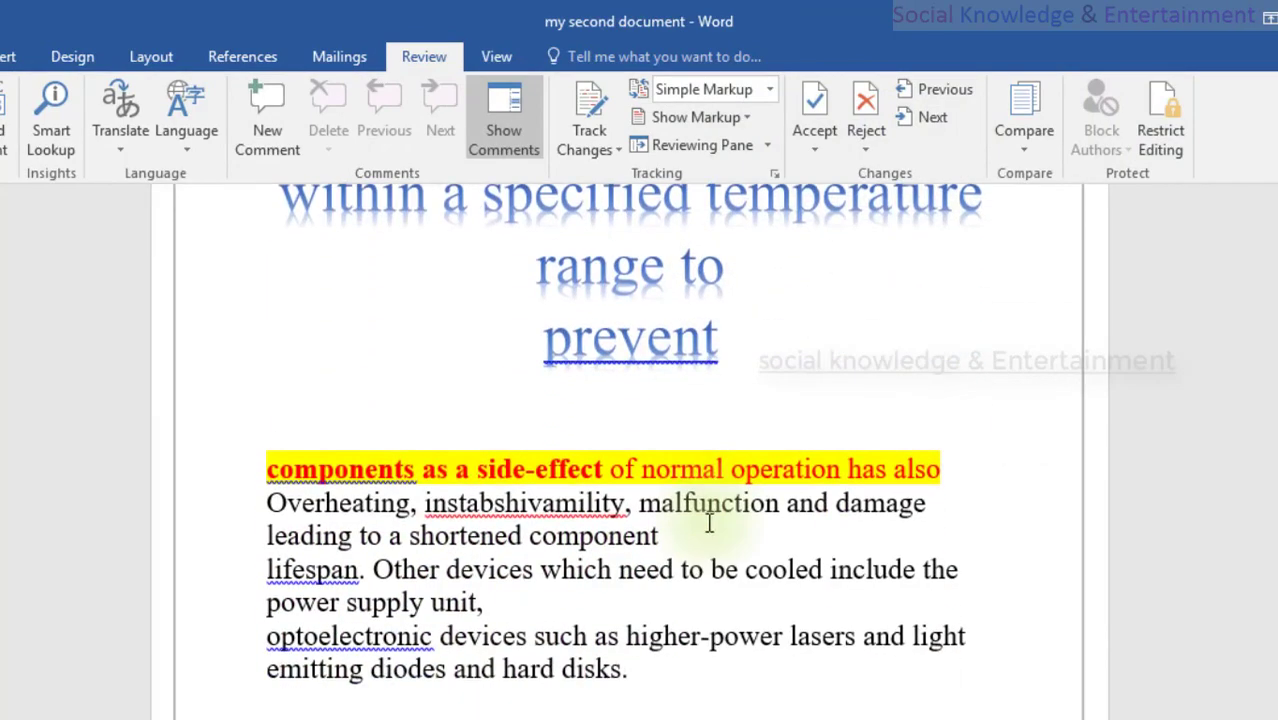
pyautogui.scroll(3, 709, 522)
pyautogui.scroll(2, 709, 522)
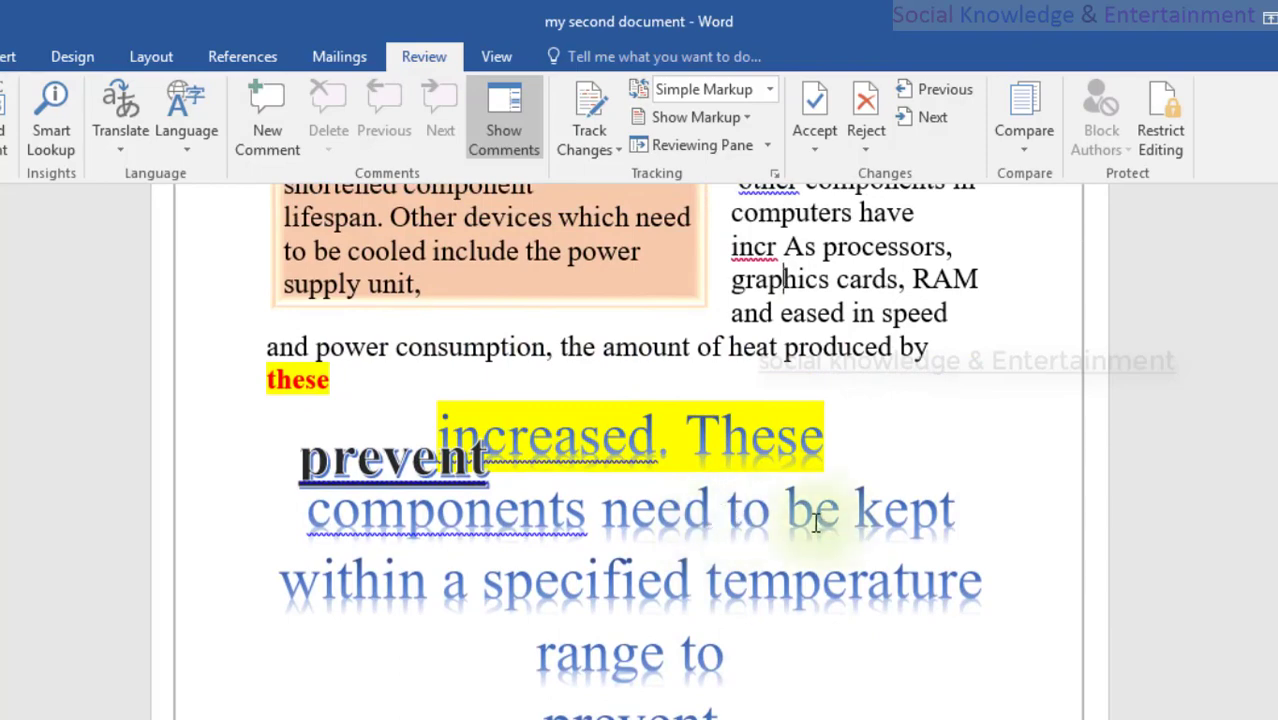
pyautogui.scroll(4, 800, 512)
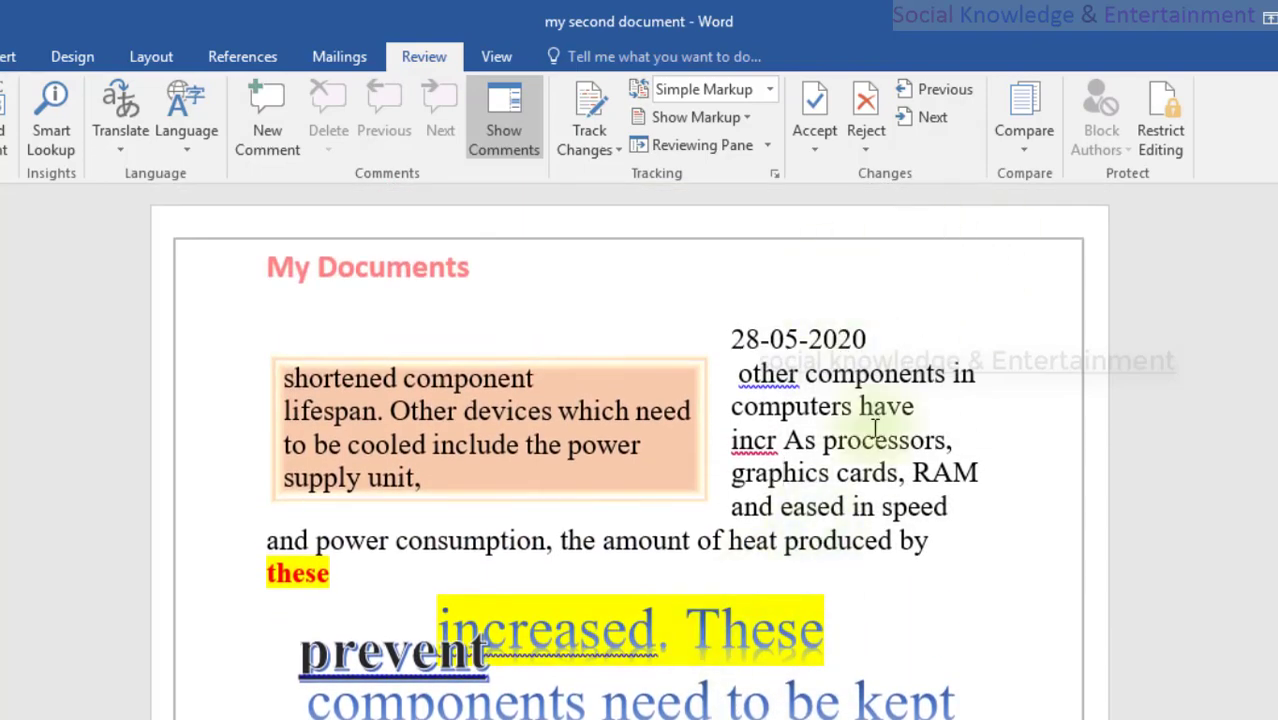
pyautogui.moveTo(745, 410); pyautogui.dragTo(762, 484)
pyautogui.click(763, 478)
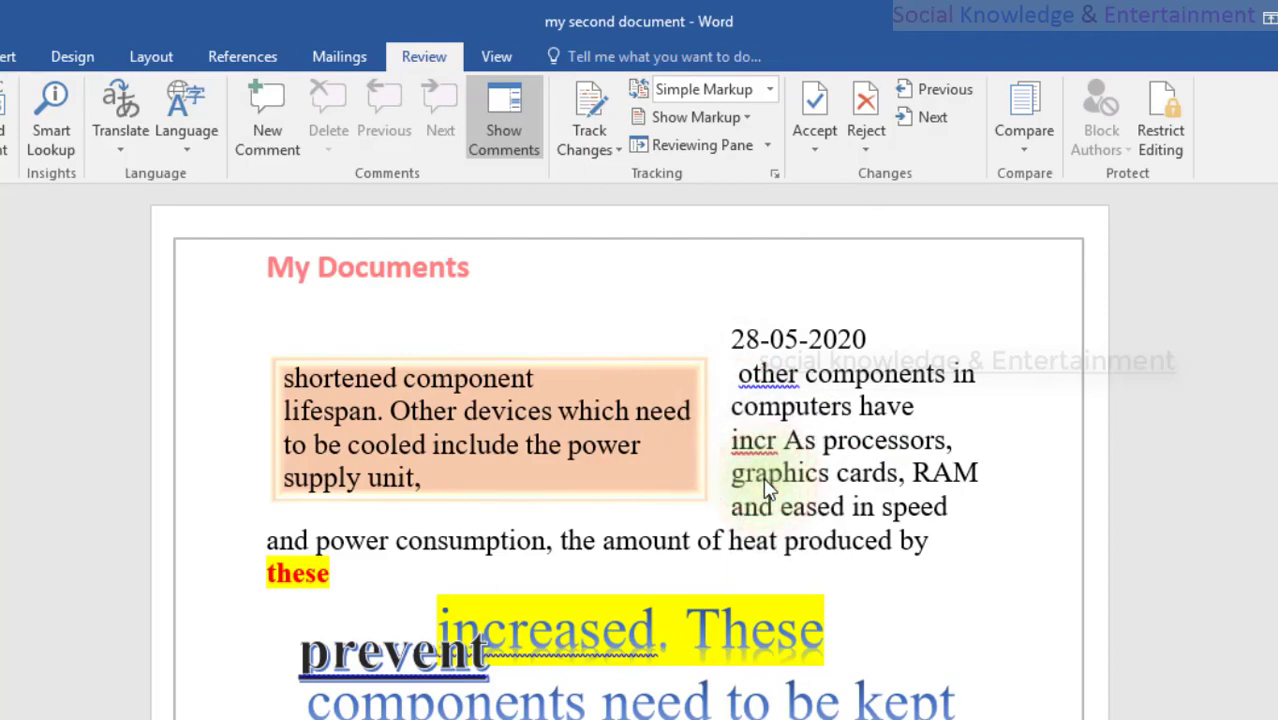
pyautogui.write('fdfdghf')
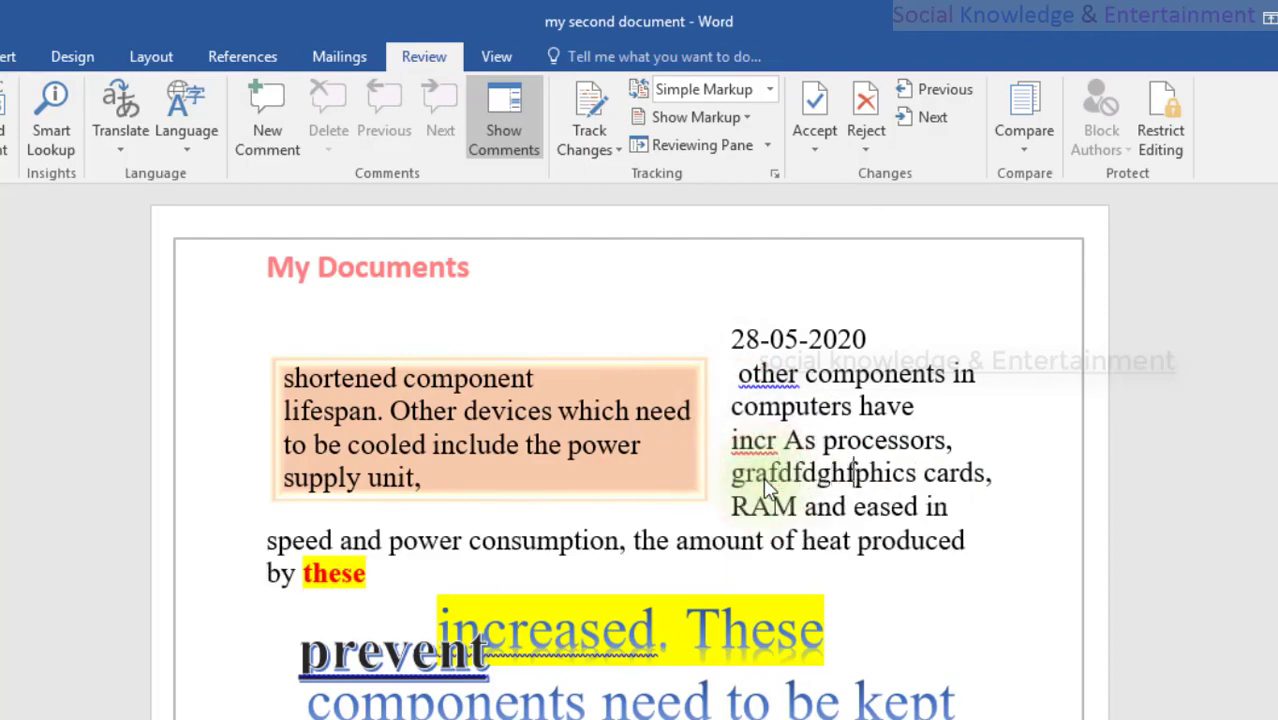
pyautogui.press('BackSpace')
pyautogui.press('BackSpace')
pyautogui.press('BackSpace')
pyautogui.press('BackSpace')
pyautogui.press('BackSpace')
pyautogui.press('BackSpace')
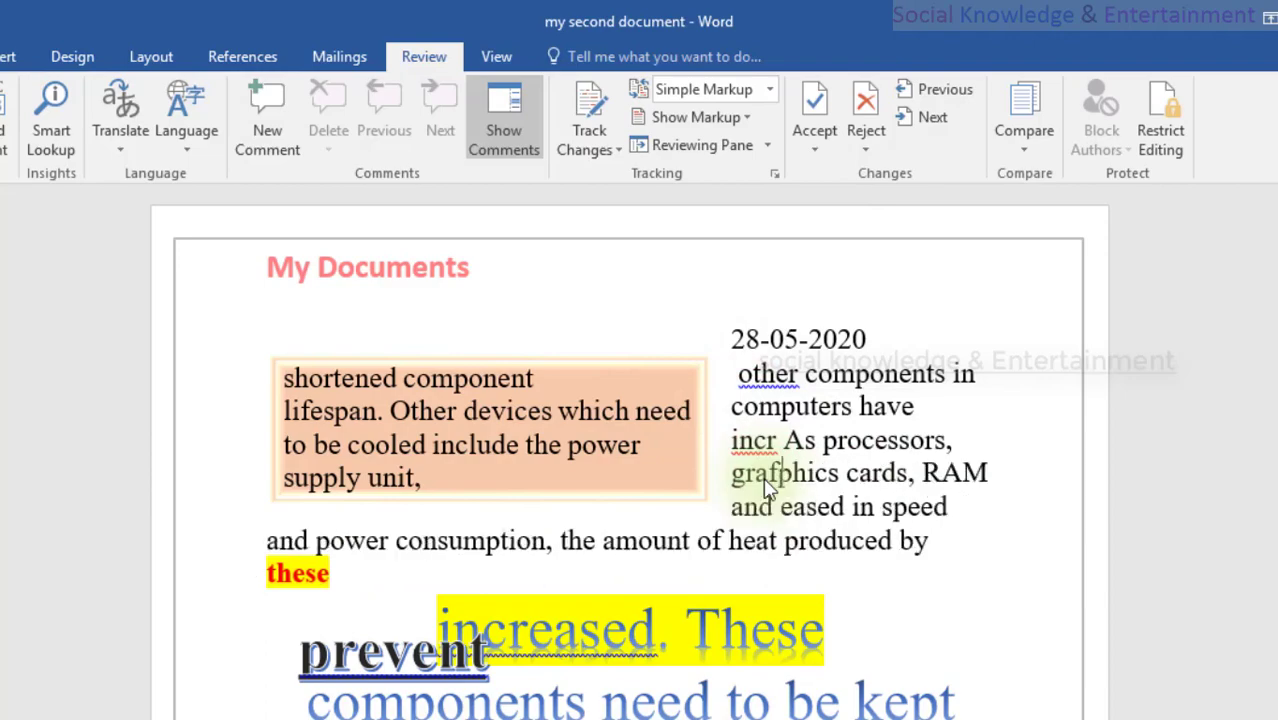
pyautogui.press('BackSpace')
pyautogui.scroll(-3, 766, 510)
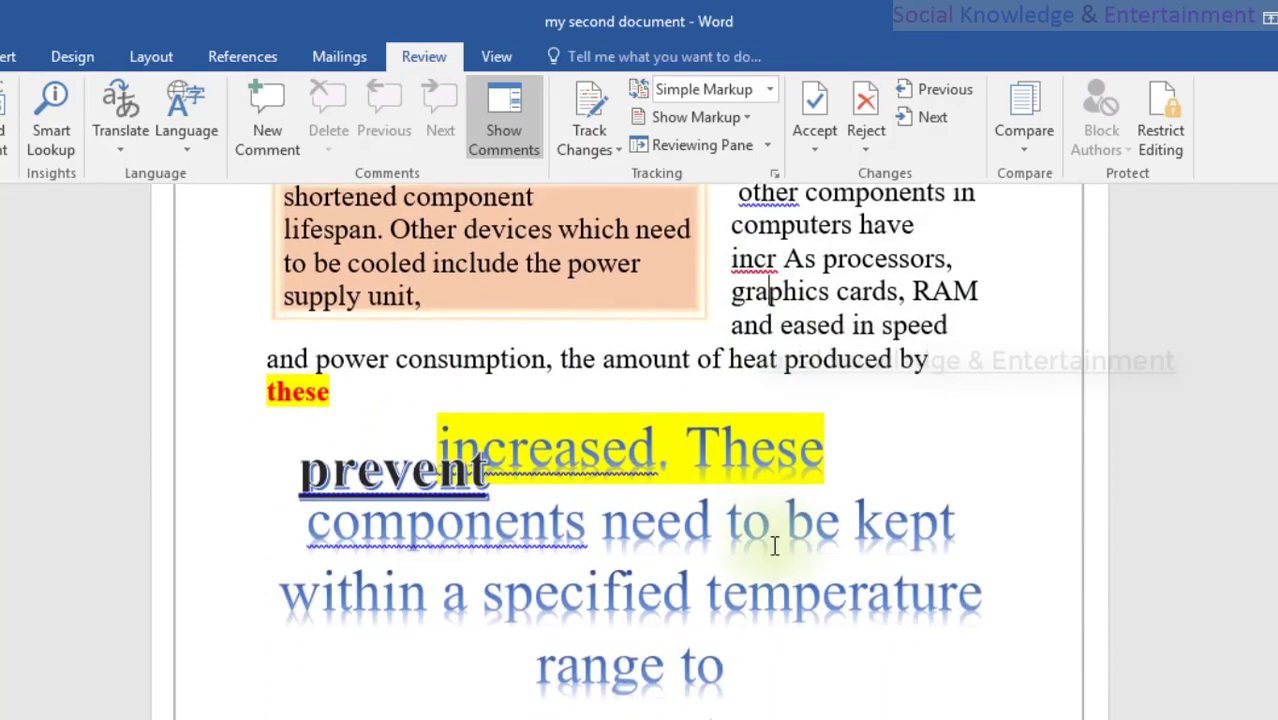
pyautogui.scroll(3, 765, 536)
pyautogui.click(826, 472)
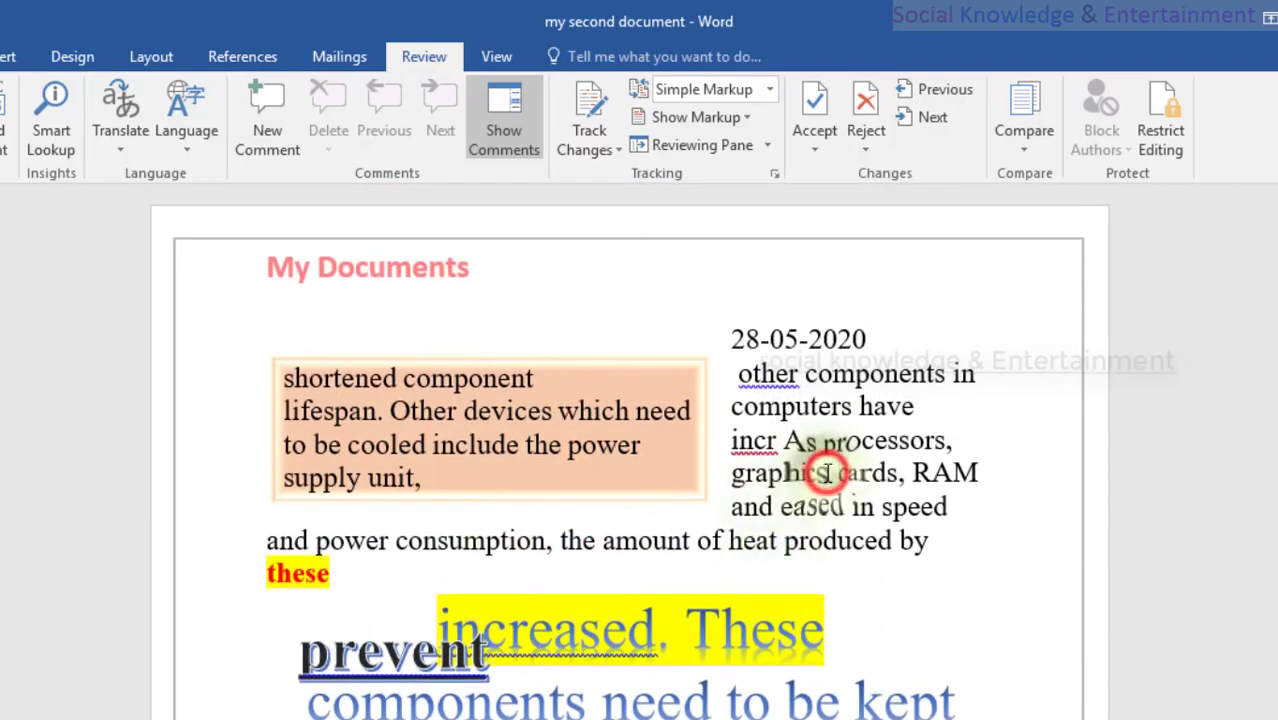
pyautogui.scroll(-8, 765, 474)
pyautogui.moveTo(486, 408); pyautogui.dragTo(346, 408)
pyautogui.hotkey('ctrl', 'c')
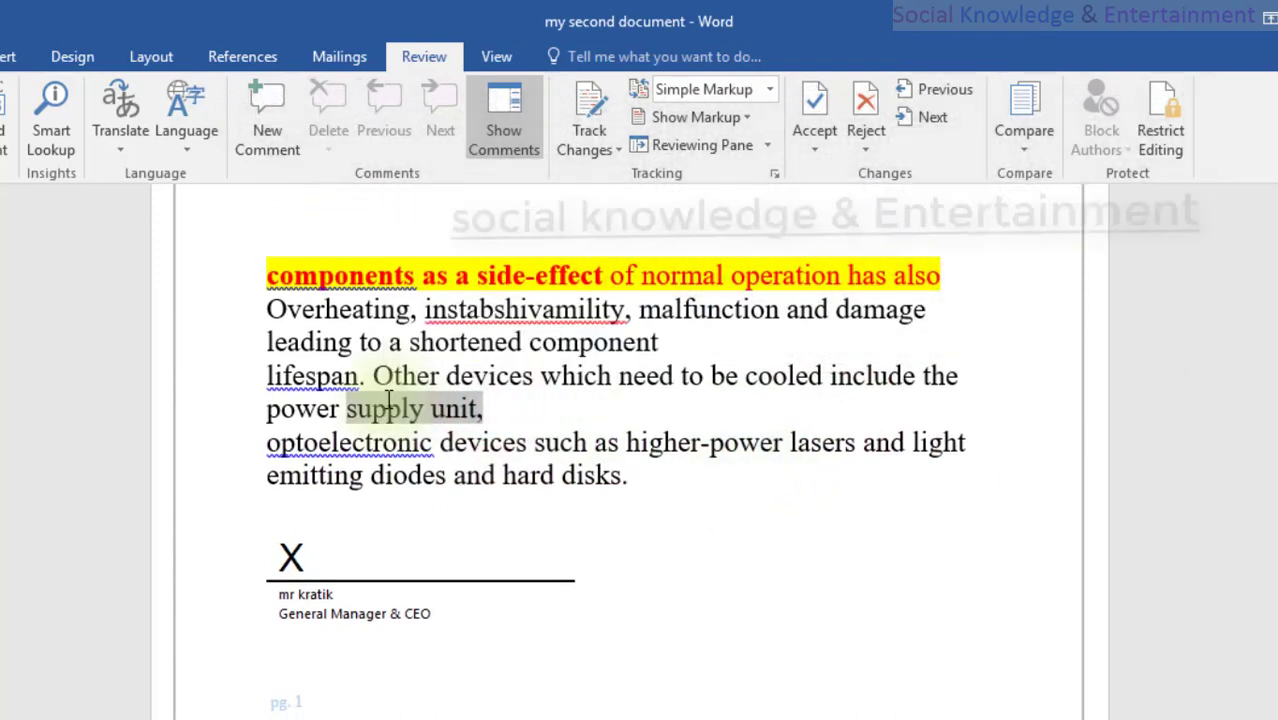
pyautogui.press('Up')
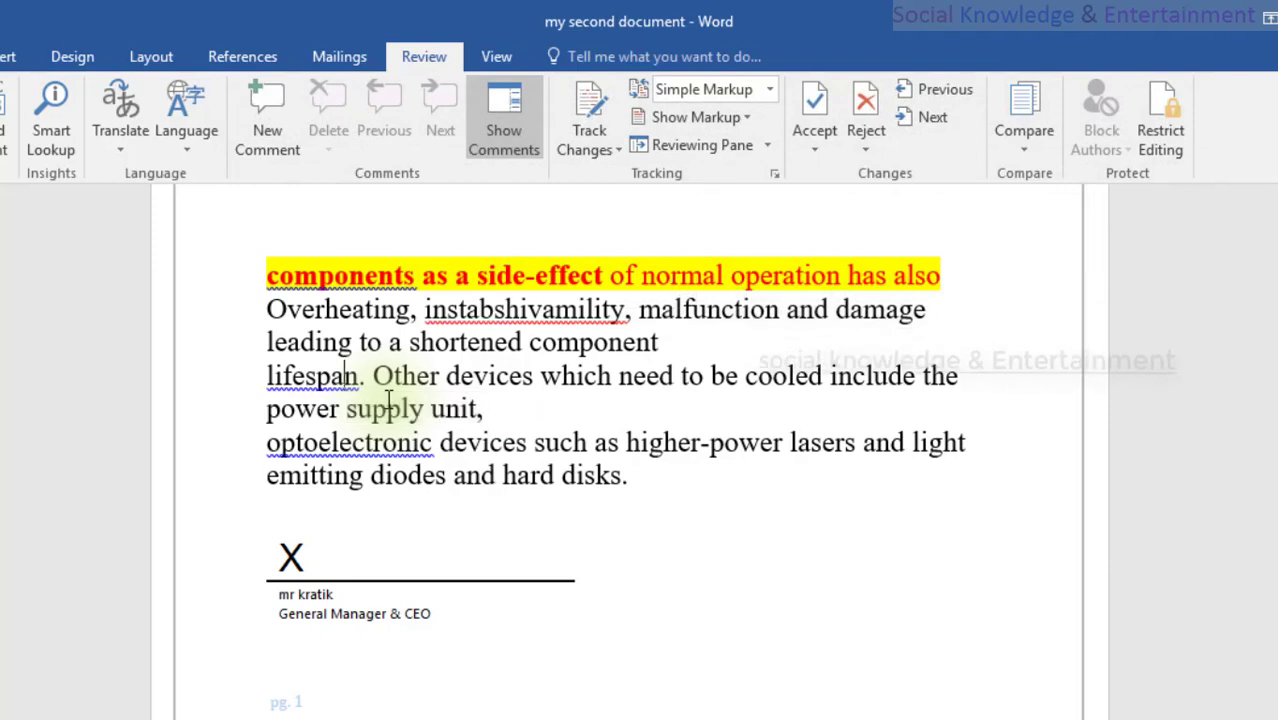
pyautogui.click(534, 375)
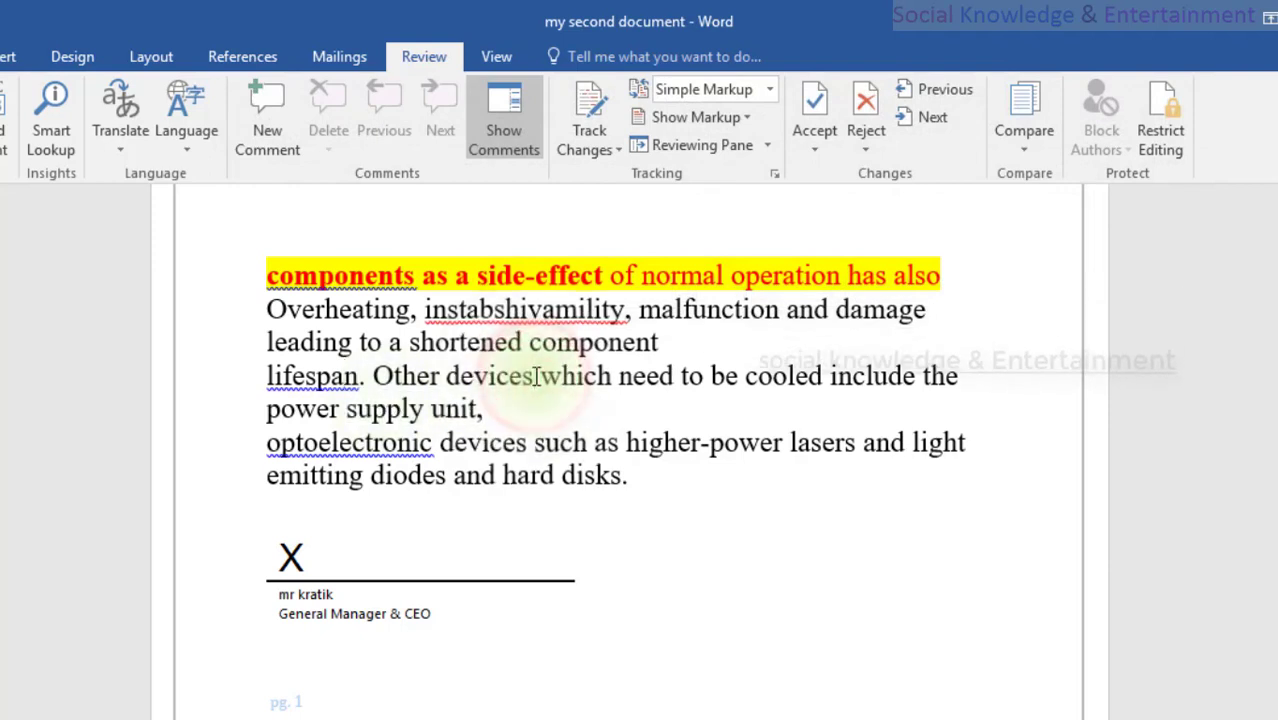
pyautogui.write('s')
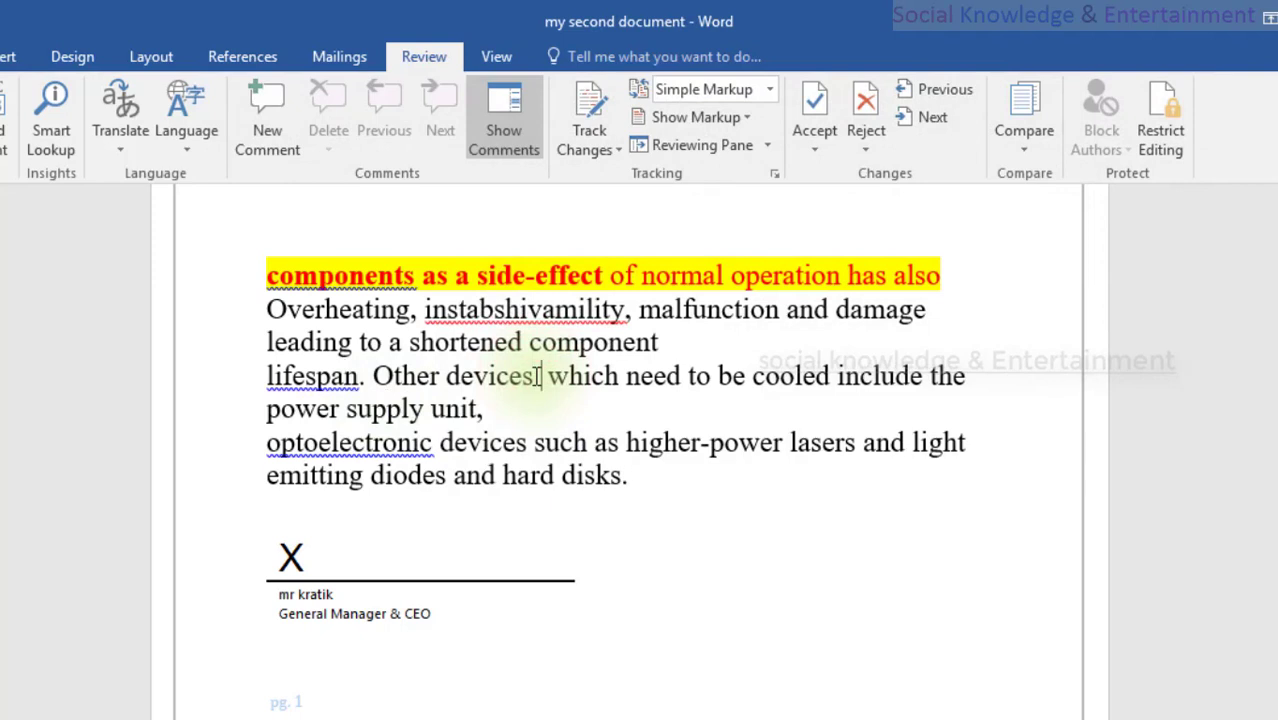
pyautogui.hotkey('ctrl', 'v')
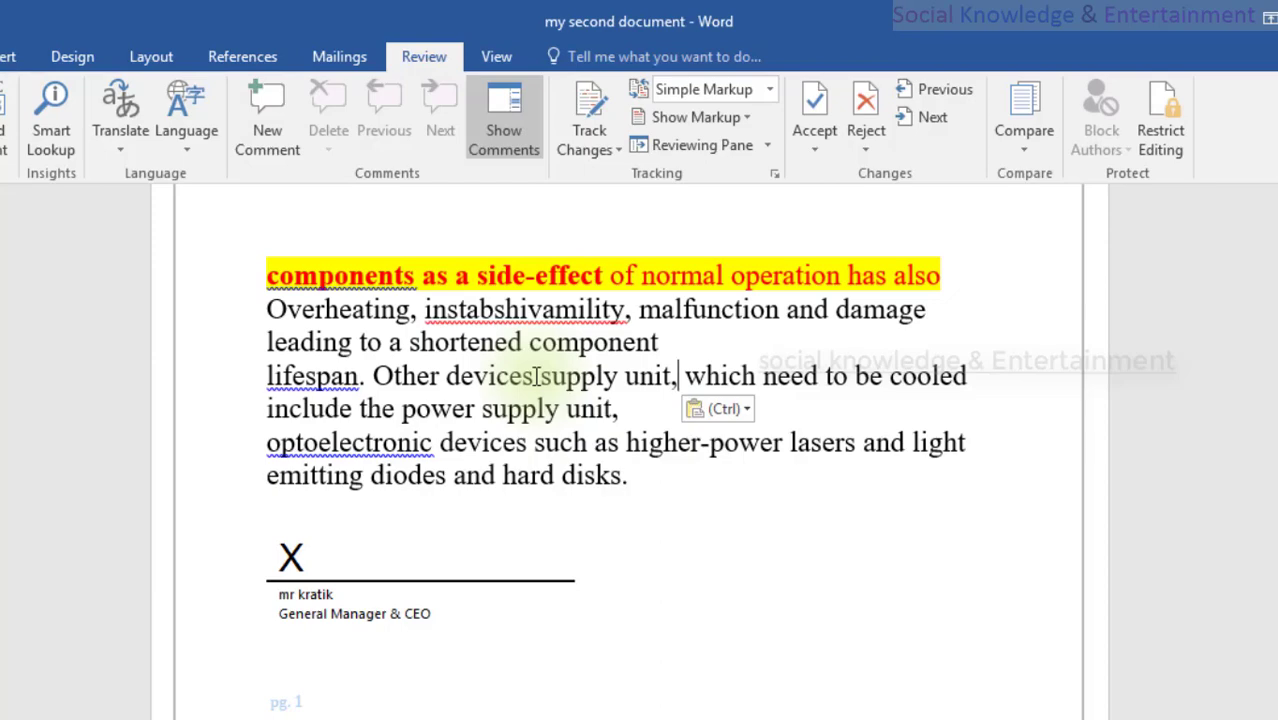
pyautogui.hotkey('ctrl', 'z')
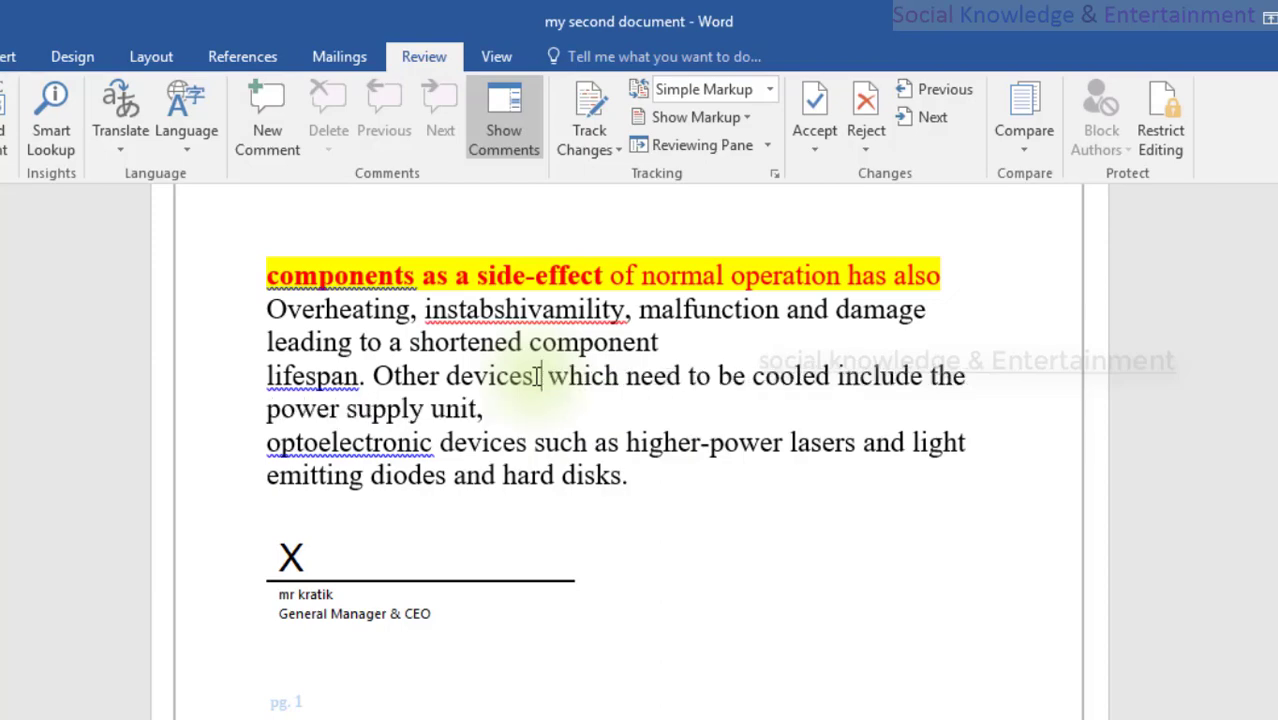
pyautogui.scroll(8, 540, 376)
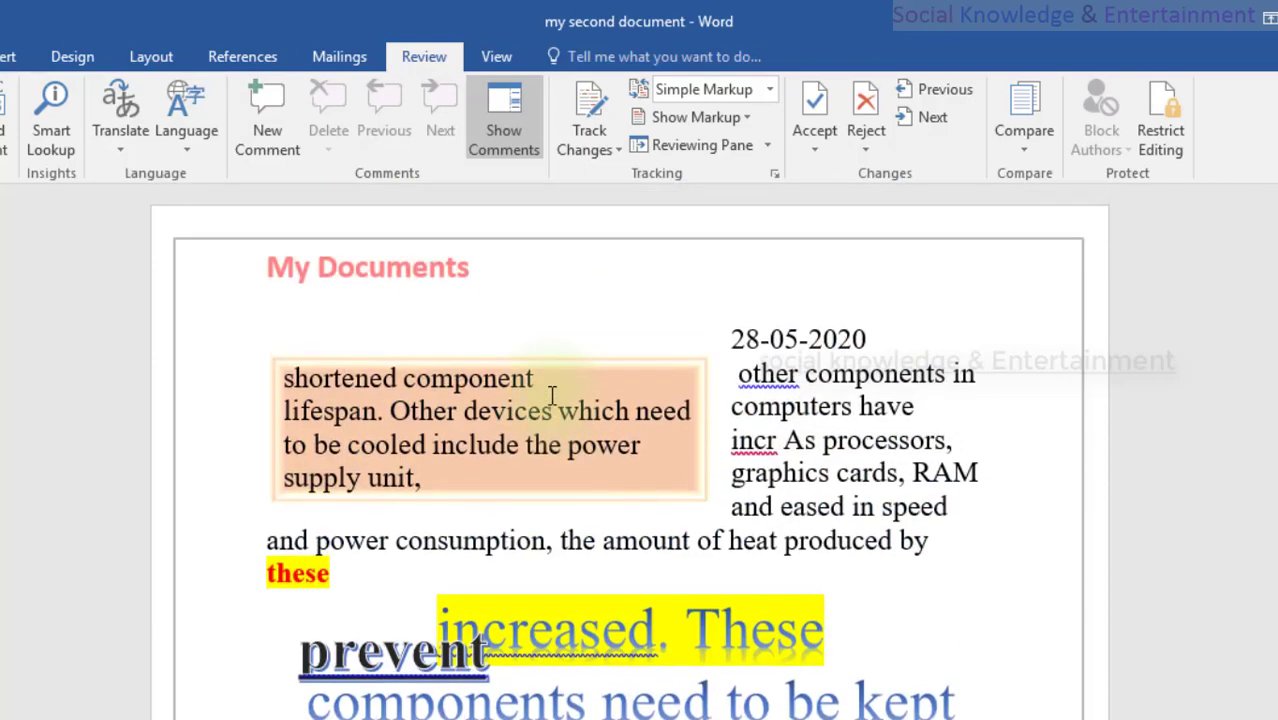
pyautogui.click(552, 393)
# Step: Type 'sds' inside 'eased in speed', delete it with Backspace, and scroll down the document
pyautogui.click(584, 442)
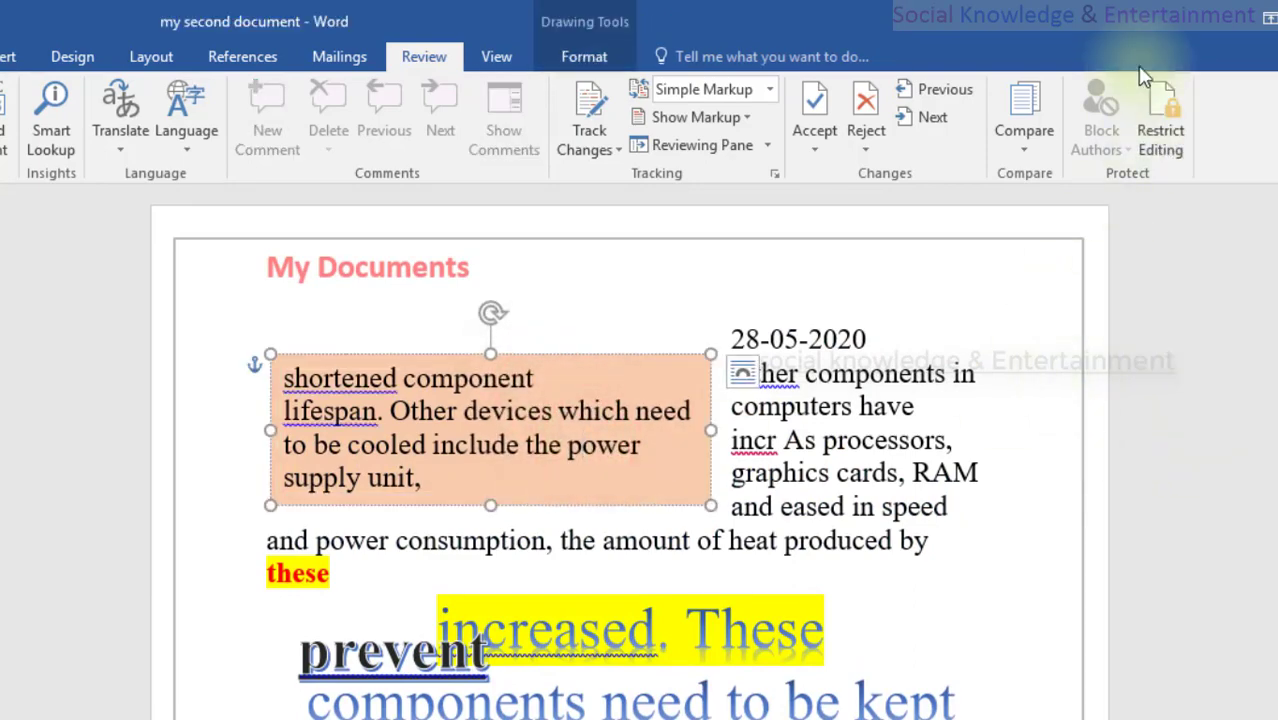
pyautogui.click(886, 430)
pyautogui.click(861, 509)
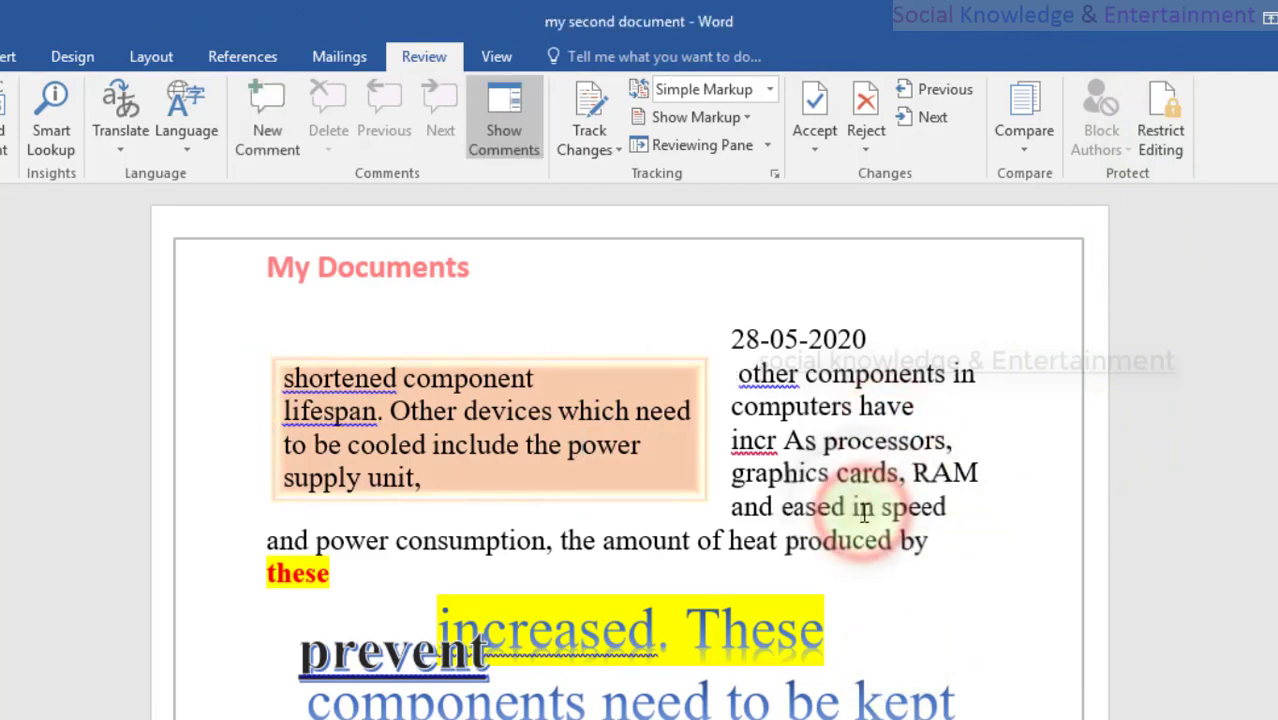
pyautogui.write('sds')
pyautogui.press('BackSpace')
pyautogui.press('BackSpace')
pyautogui.press('BackSpace')
pyautogui.press('BackSpace')
pyautogui.press('BackSpace')
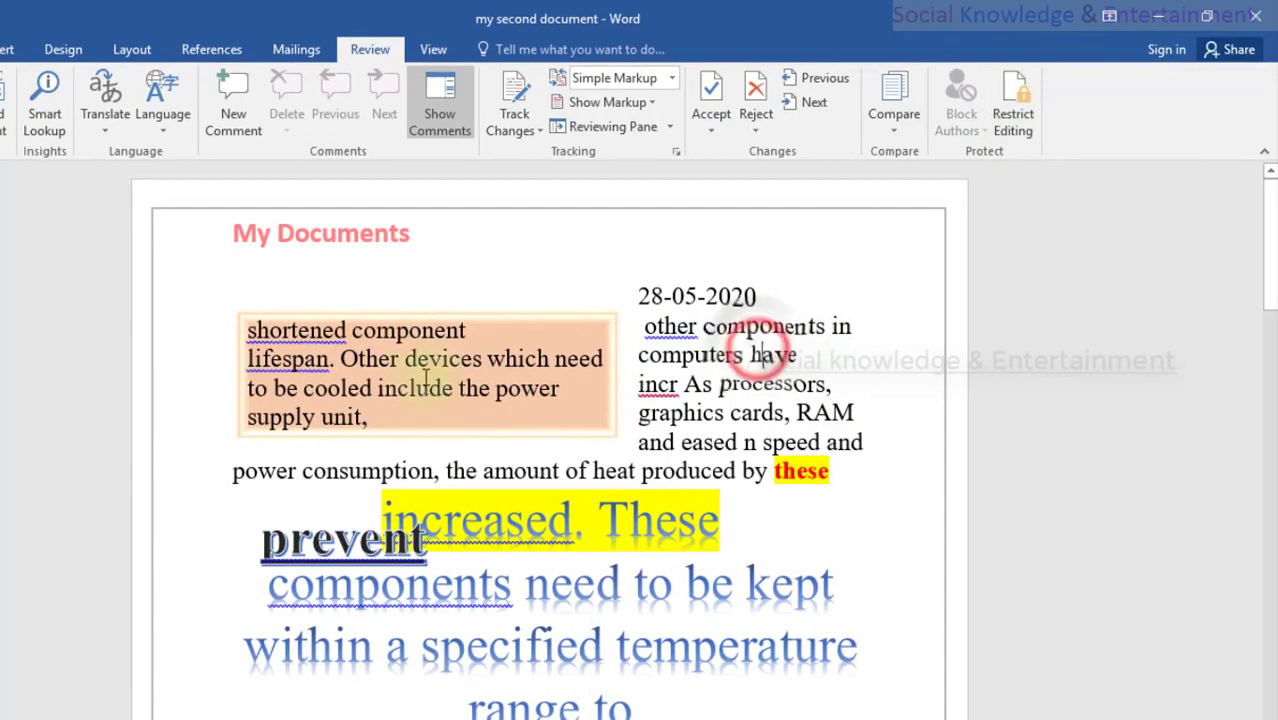
pyautogui.scroll(-15, 379, 345)
pyautogui.scroll(-20, 379, 345)
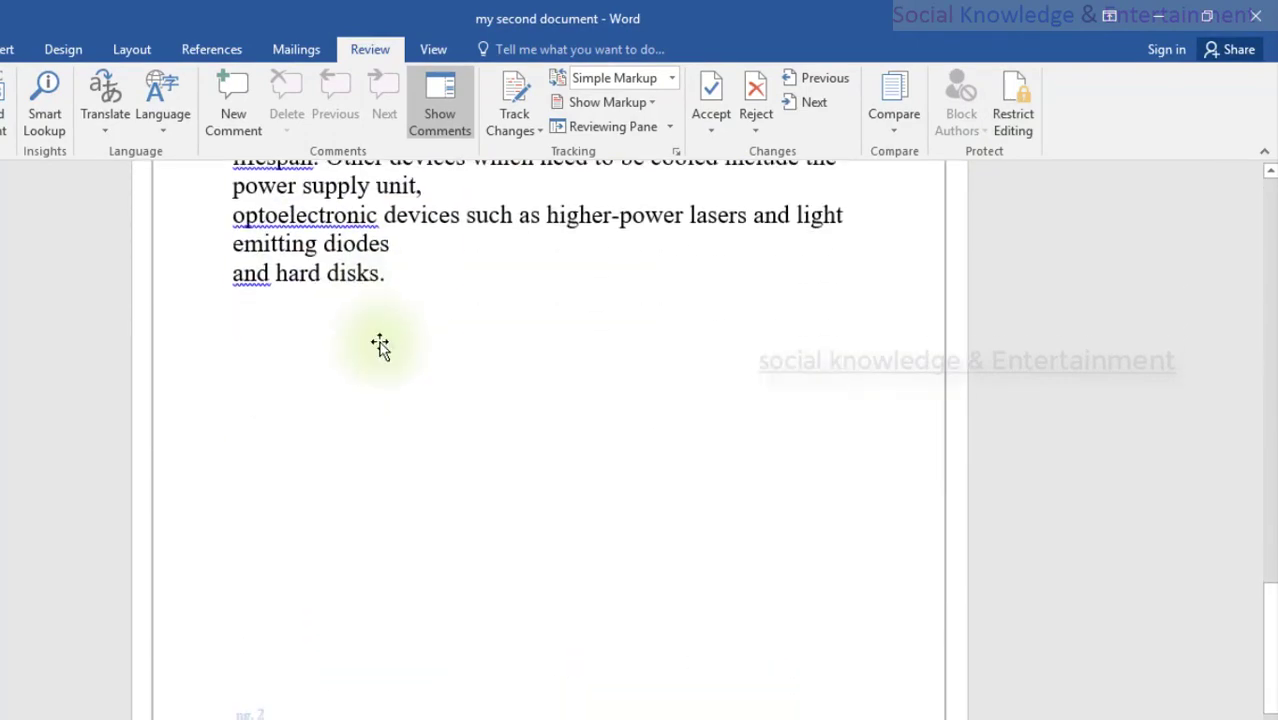
# Step: Open the Restrict Editing pane and place the cursor at the start of 'other'
pyautogui.click(1015, 112)
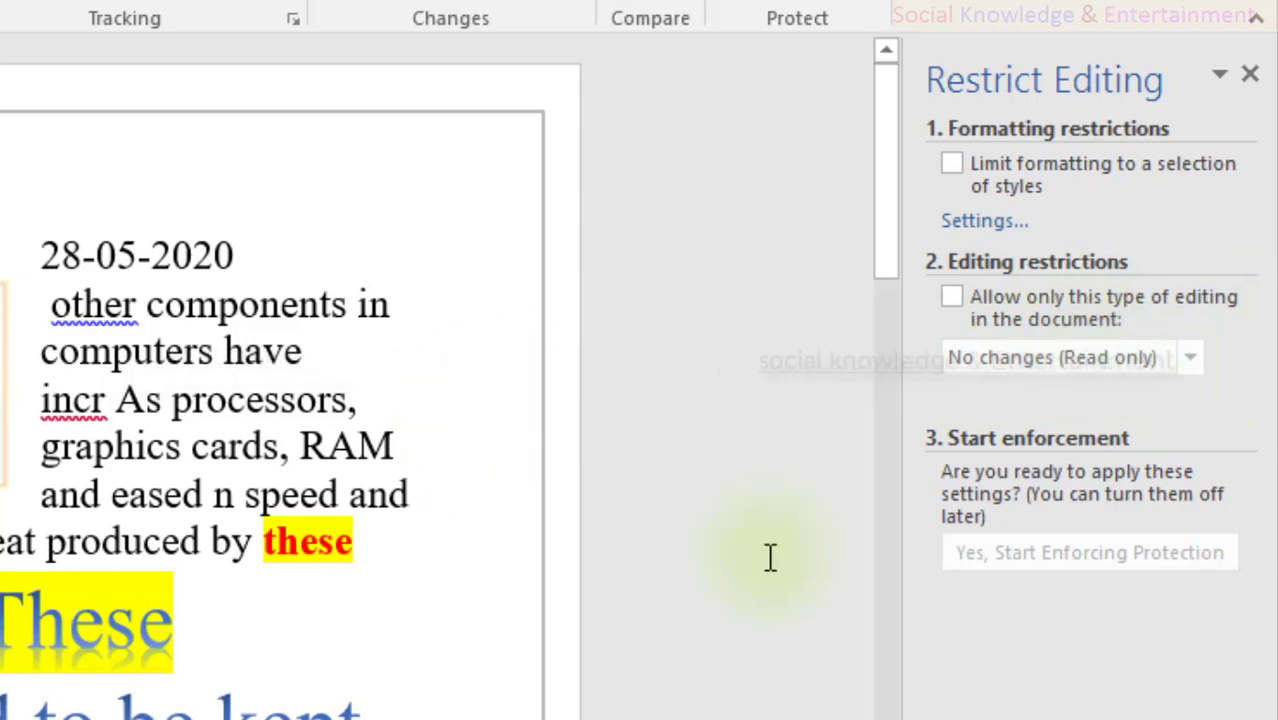
pyautogui.click(128, 287)
pyautogui.click(46, 287)
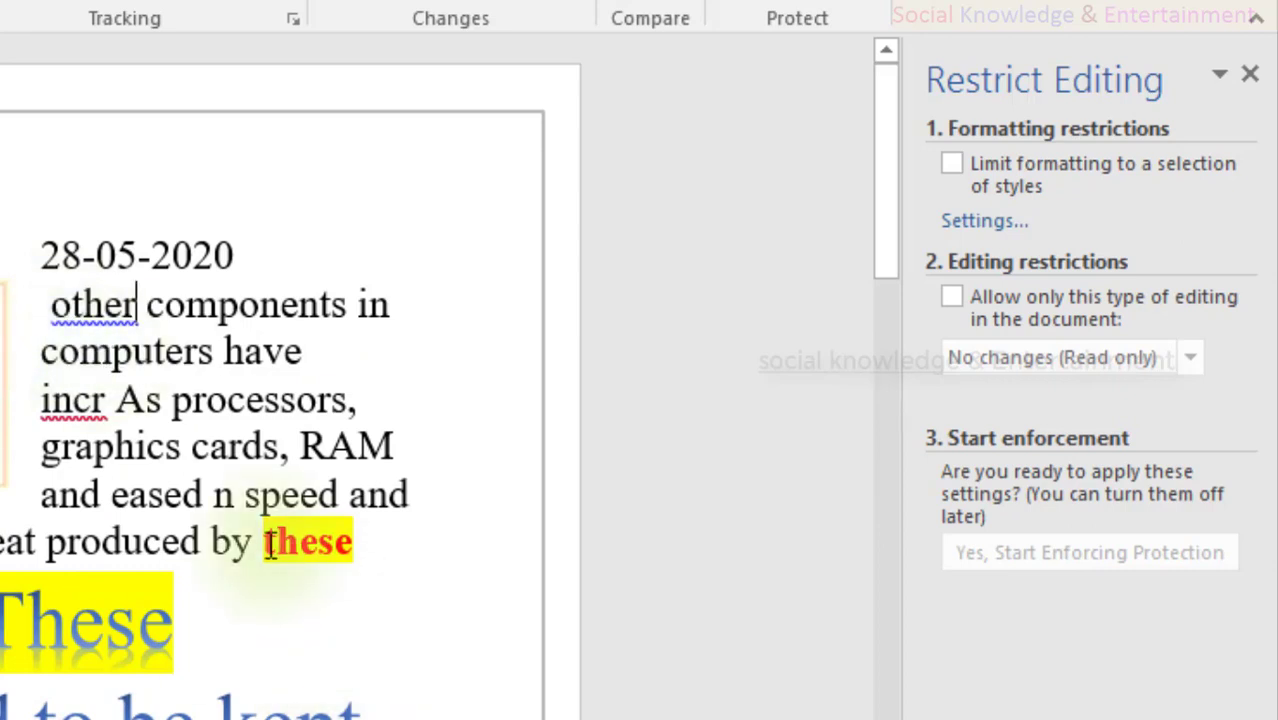
# Step: Select the word 'these', the text 'incr As processors,' and the 28-05-2020 date line, then clear the selection
pyautogui.moveTo(268, 545); pyautogui.dragTo(378, 552)
pyautogui.click(392, 253)
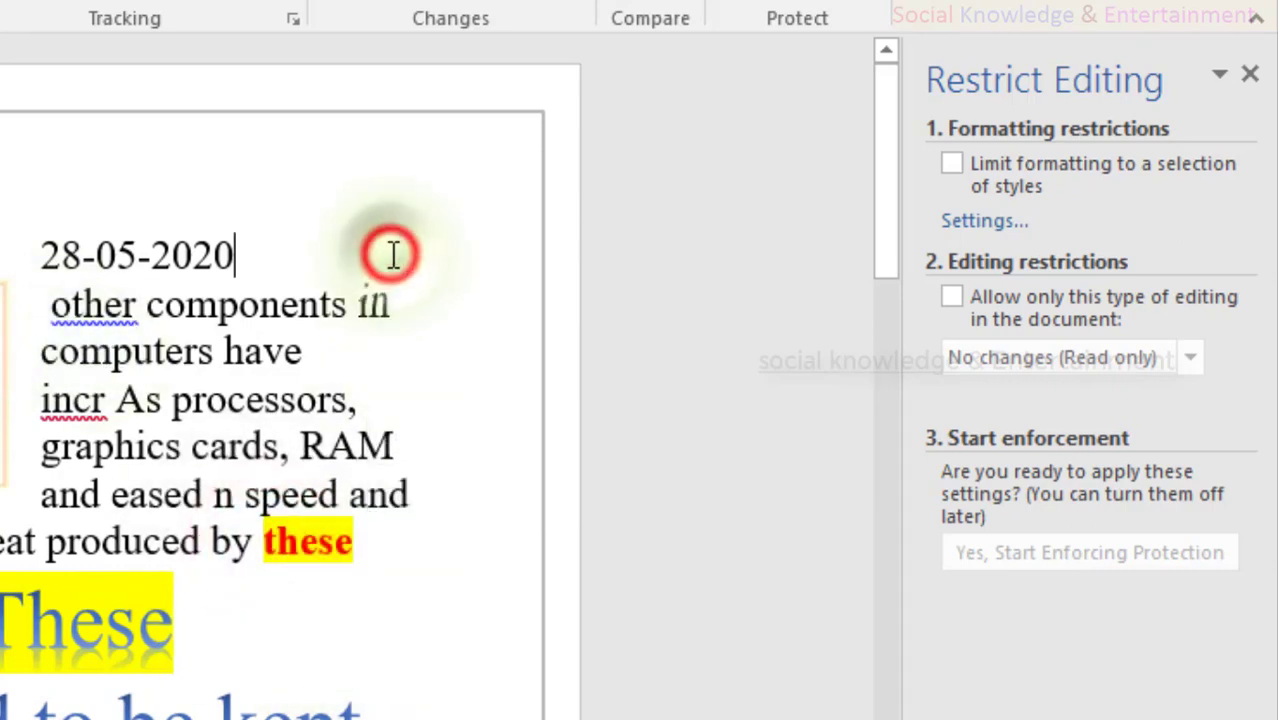
pyautogui.moveTo(394, 397); pyautogui.dragTo(30, 398)
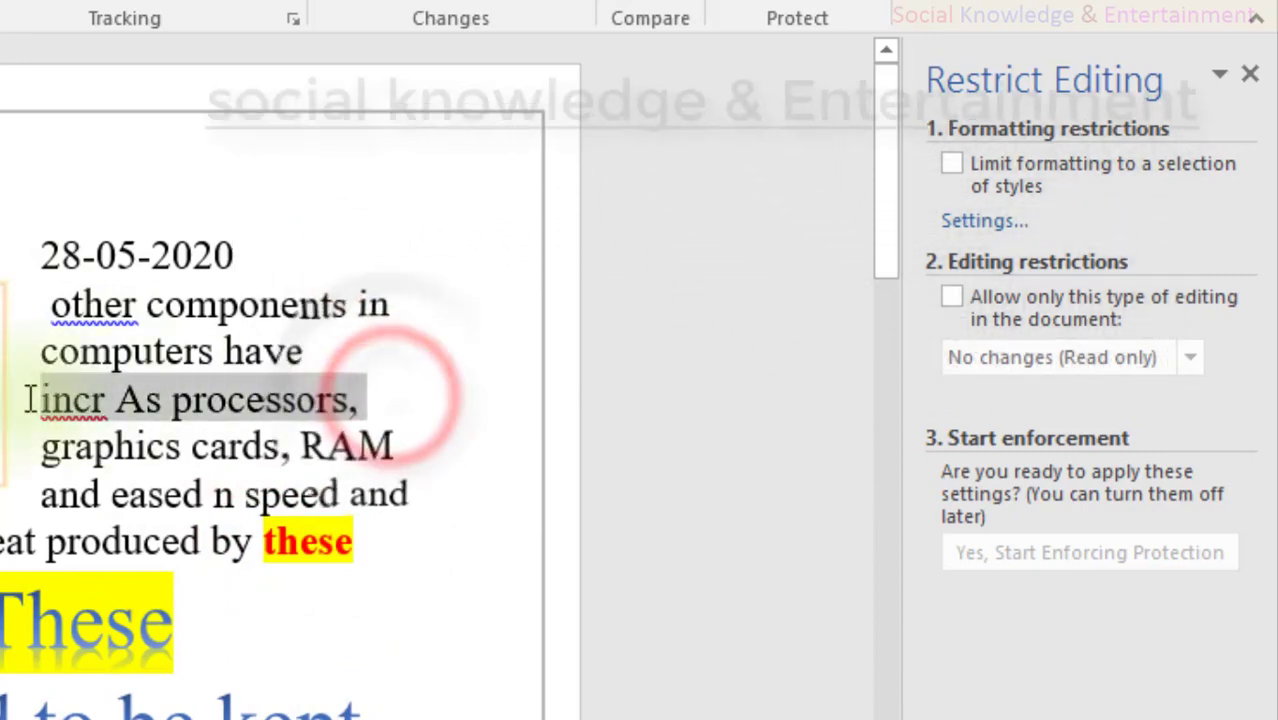
pyautogui.click(2, 254)
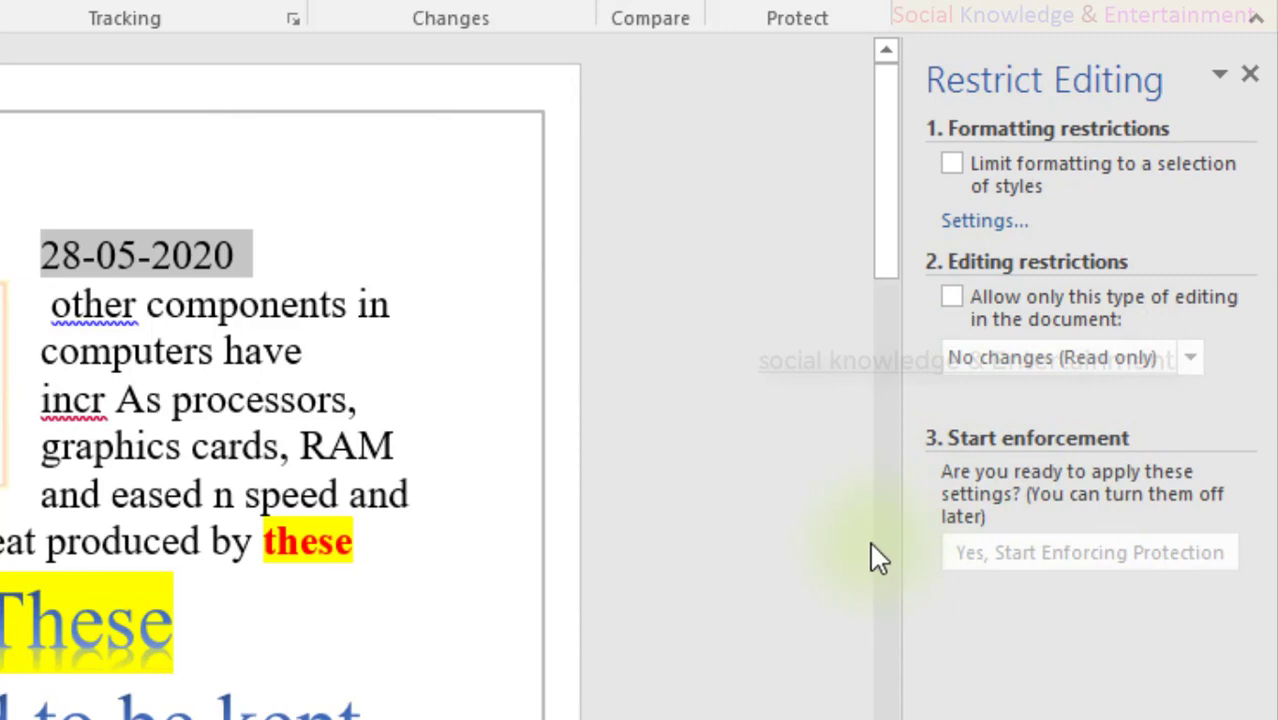
pyautogui.click(110, 716)
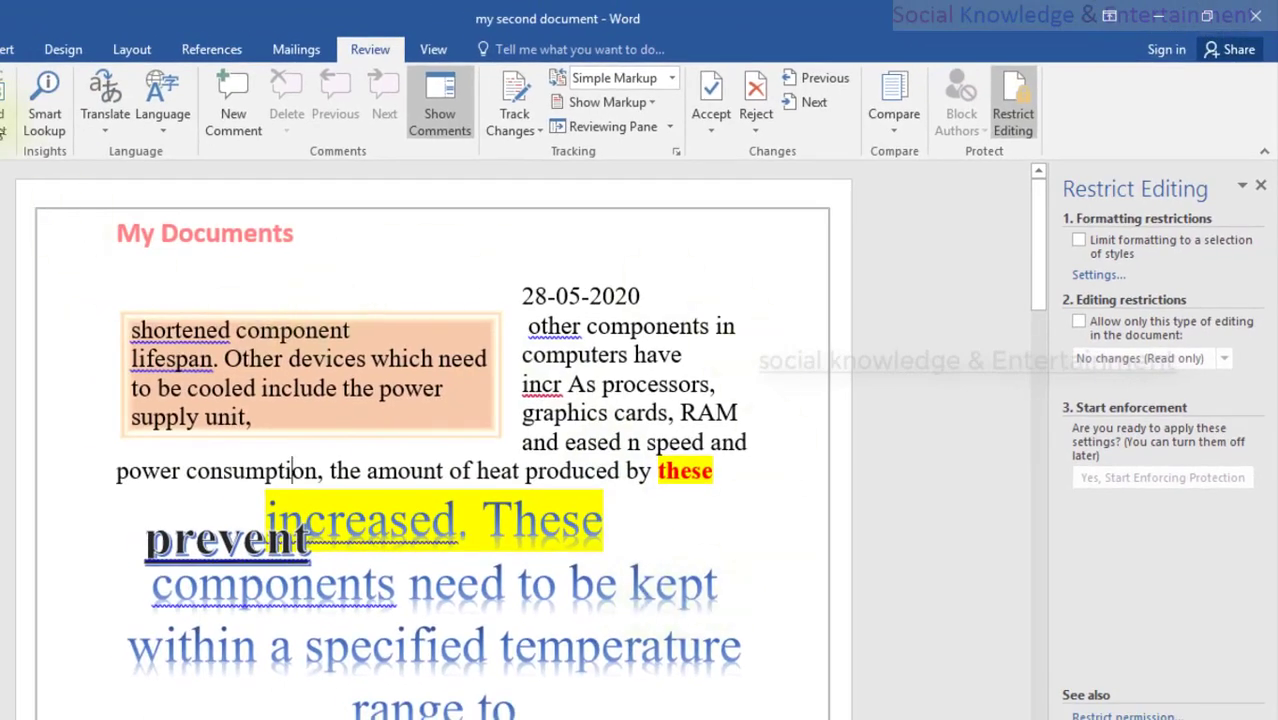
# Step: Open and close the File Info page, then select and deselect the signature picture
pyautogui.hotkey('alt', 'f')
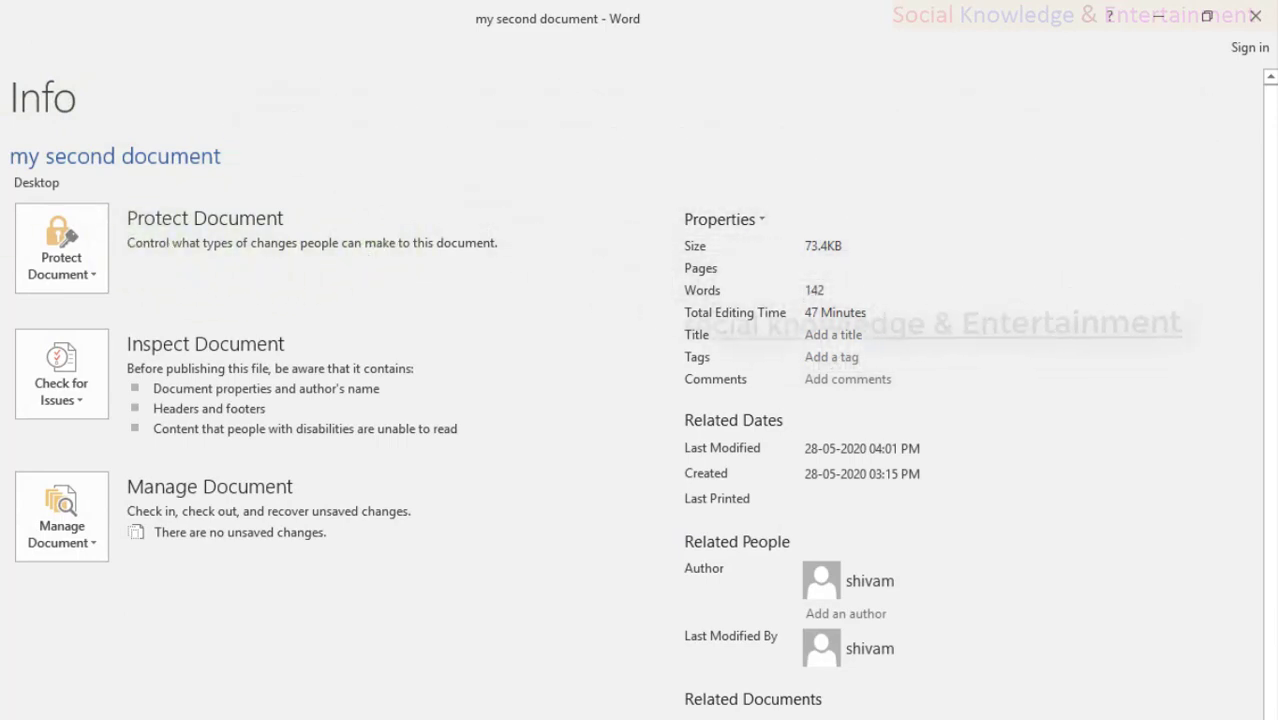
pyautogui.press('Escape')
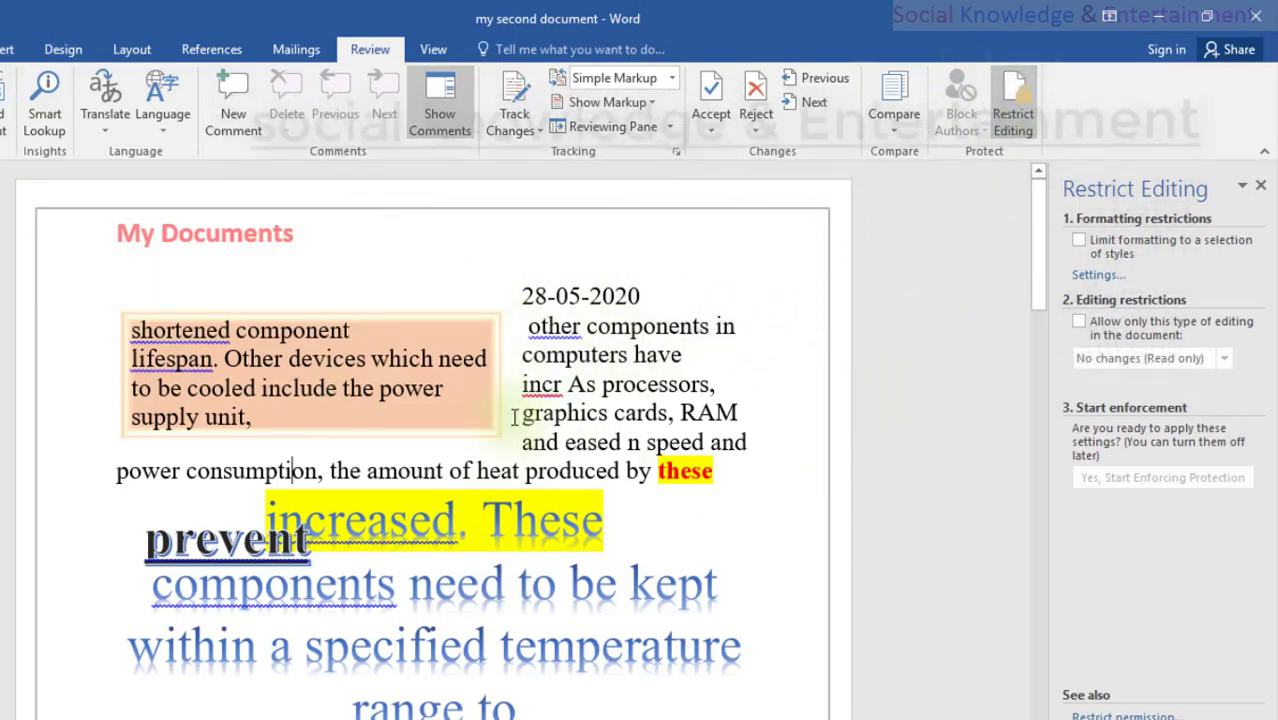
pyautogui.scroll(-10, 200, 420)
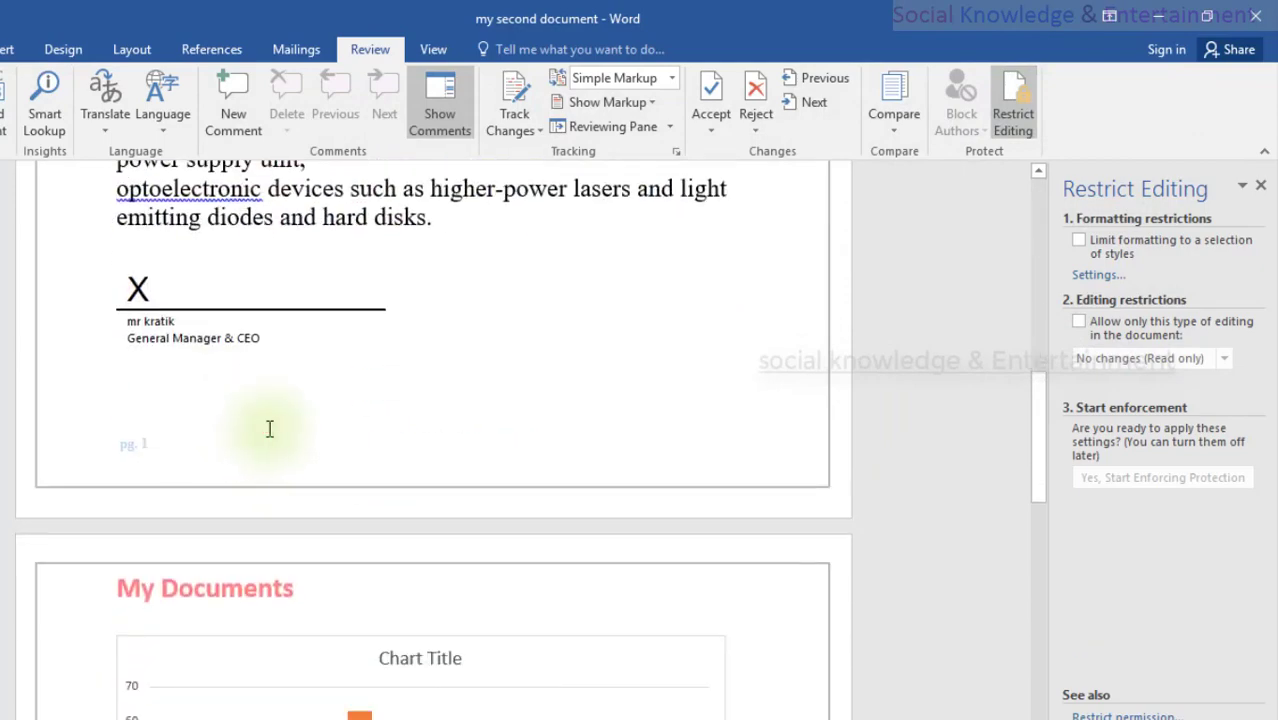
pyautogui.scroll(1, 271, 428)
pyautogui.click(271, 428)
pyautogui.scroll(3, 271, 428)
pyautogui.click(267, 428)
# Step: Click into the orange text box, the date and 'computers', then open the File Info page
pyautogui.scroll(5, 271, 428)
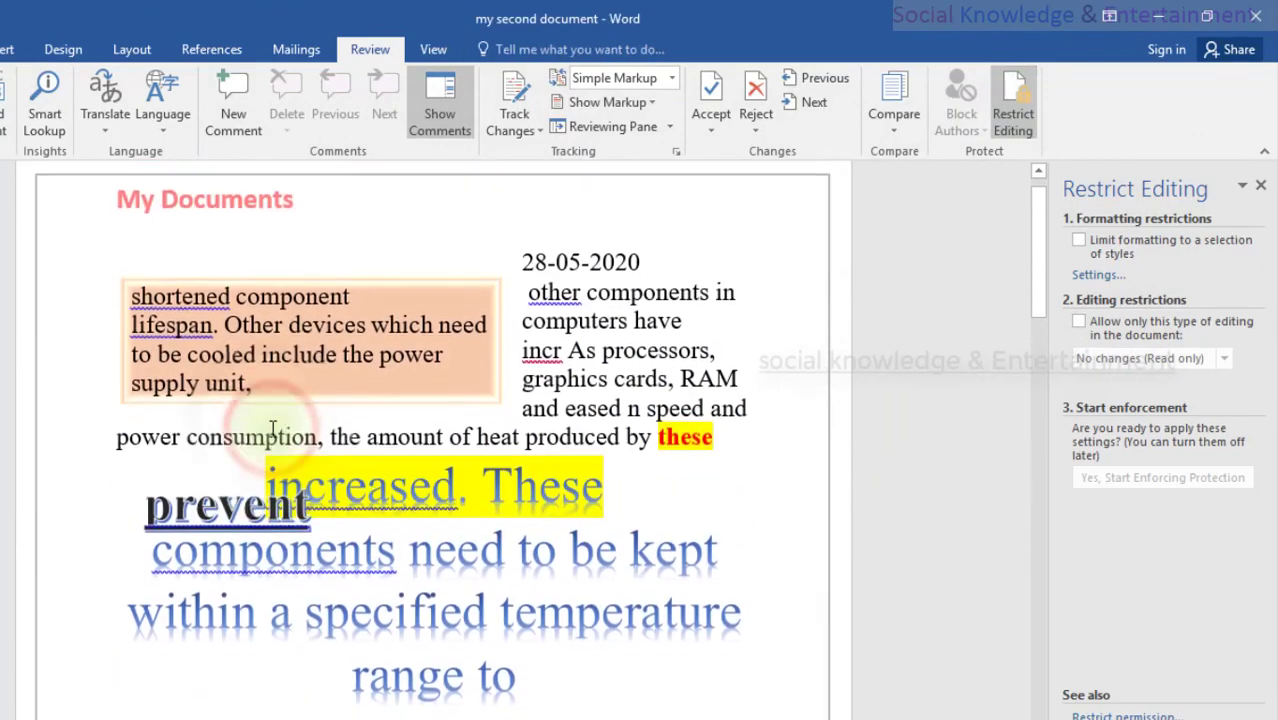
pyautogui.click(272, 428)
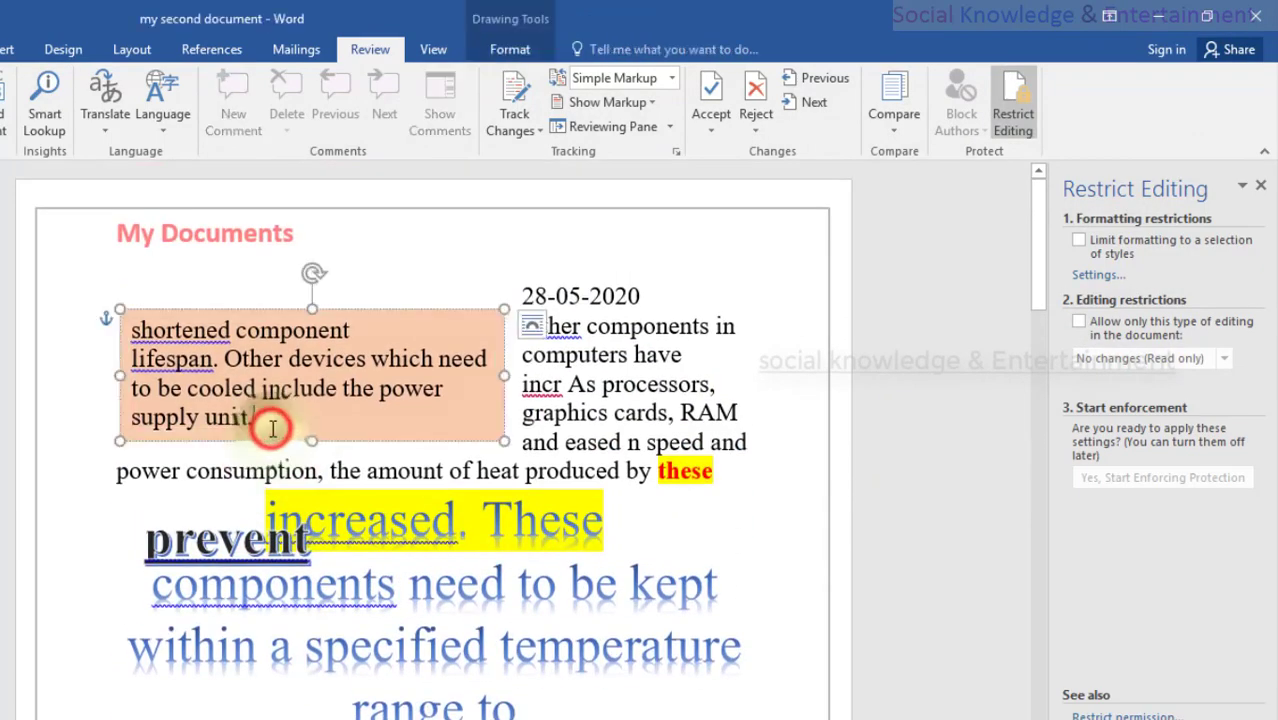
pyautogui.click(290, 375)
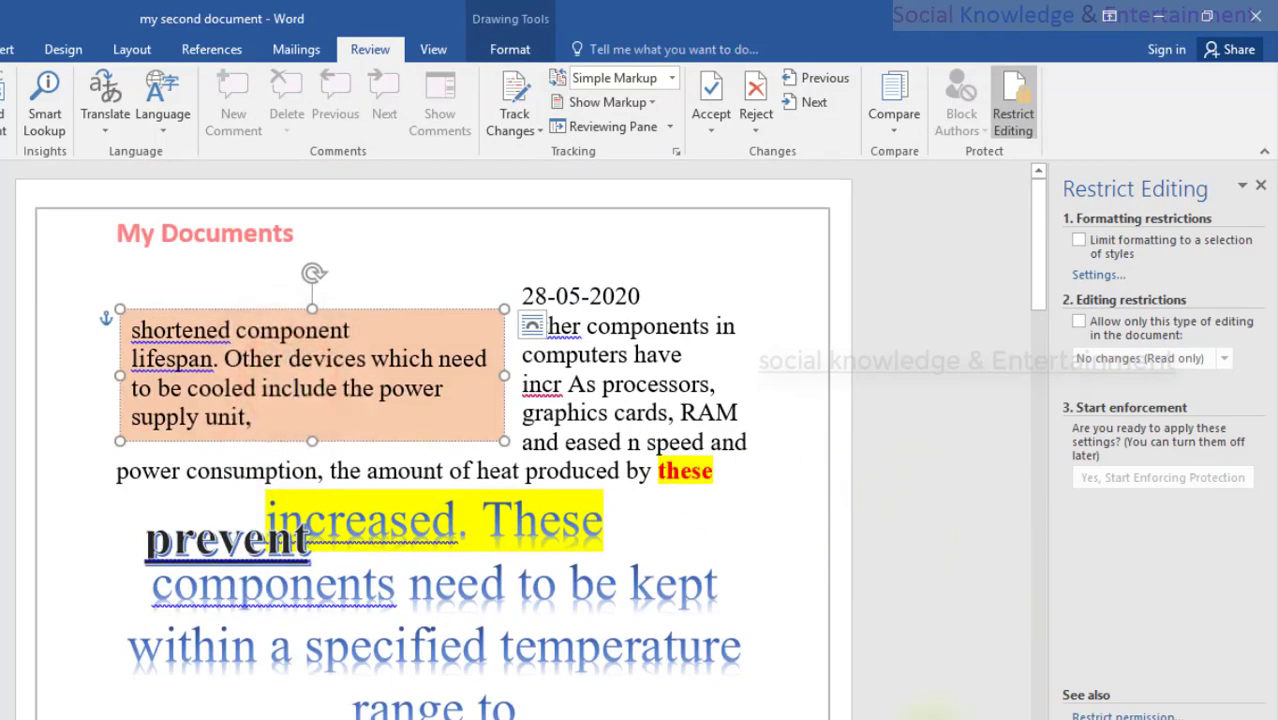
pyautogui.click(548, 296)
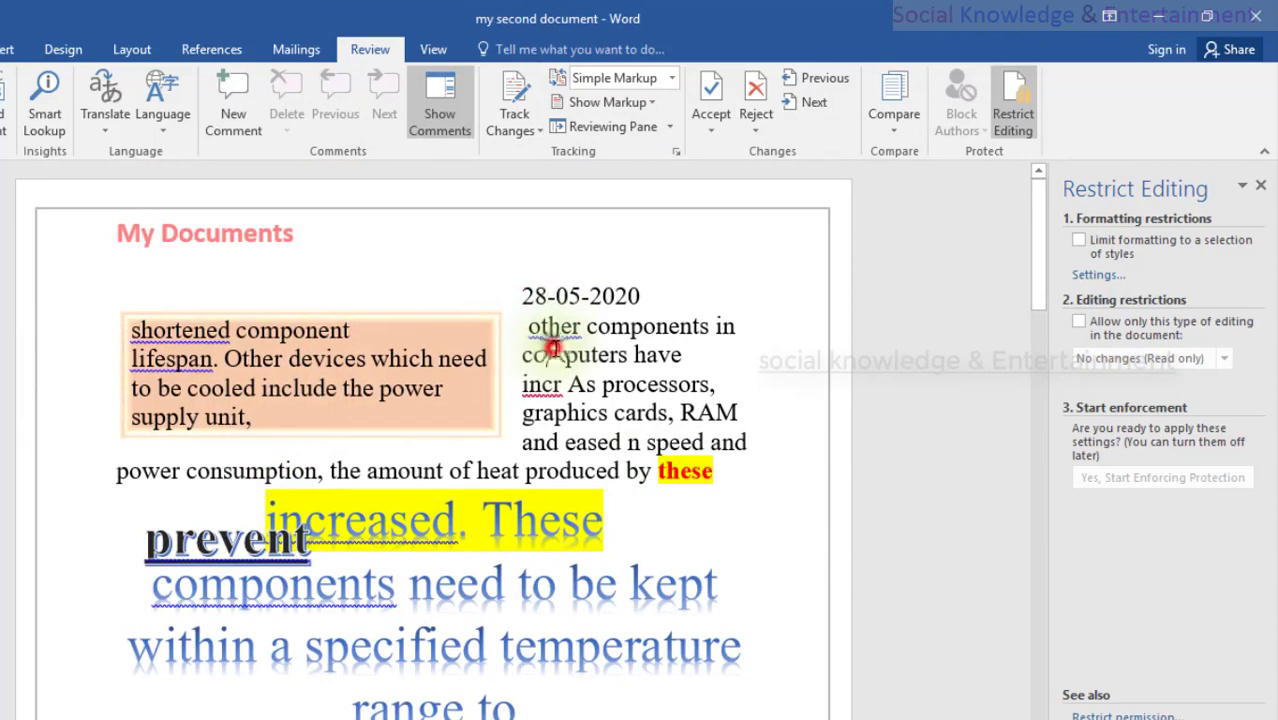
pyautogui.click(550, 351)
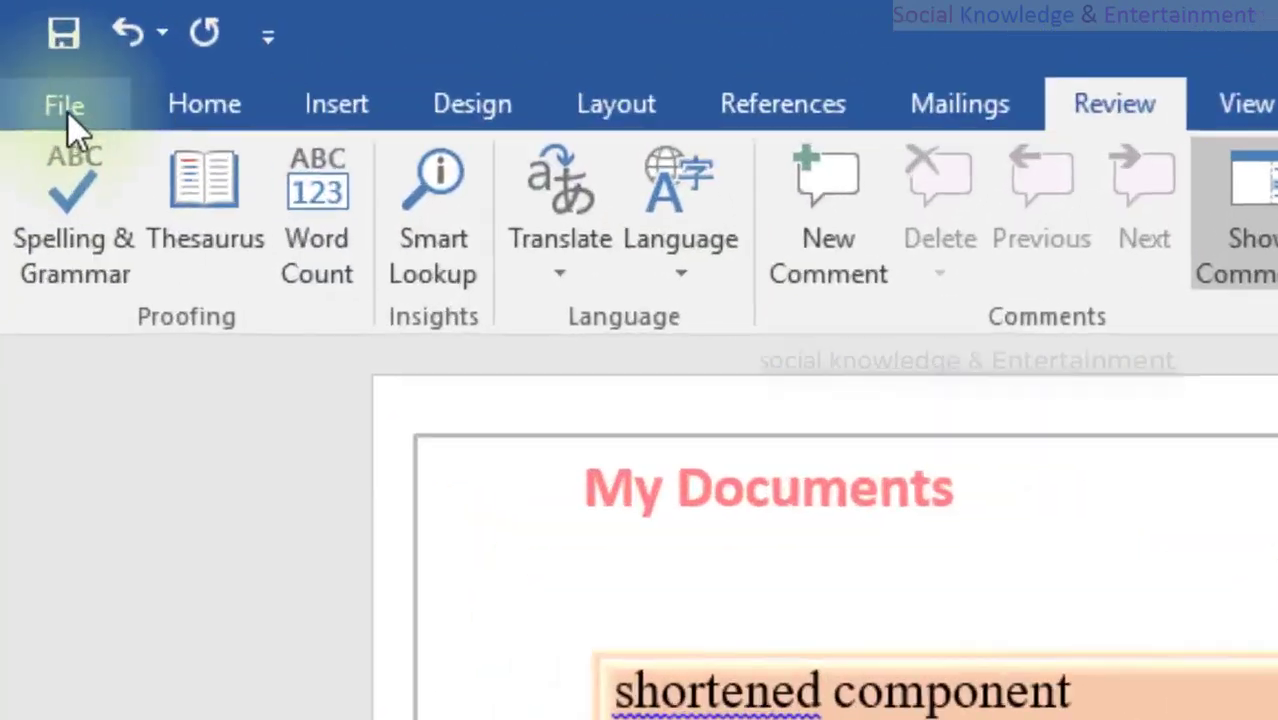
pyautogui.click(23, 48)
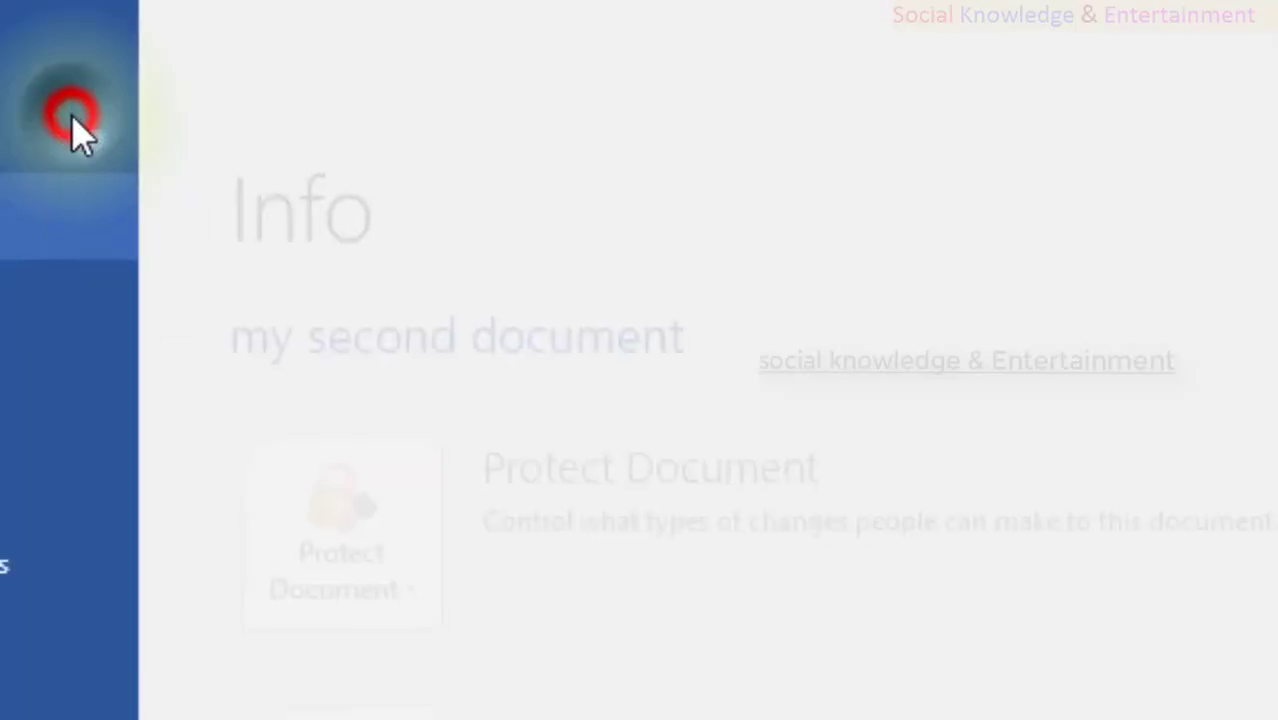
# Step: Expand Protect Document to see Mark as Final, Encrypt with Password and Restrict Editing, then go back
pyautogui.click(585, 502)
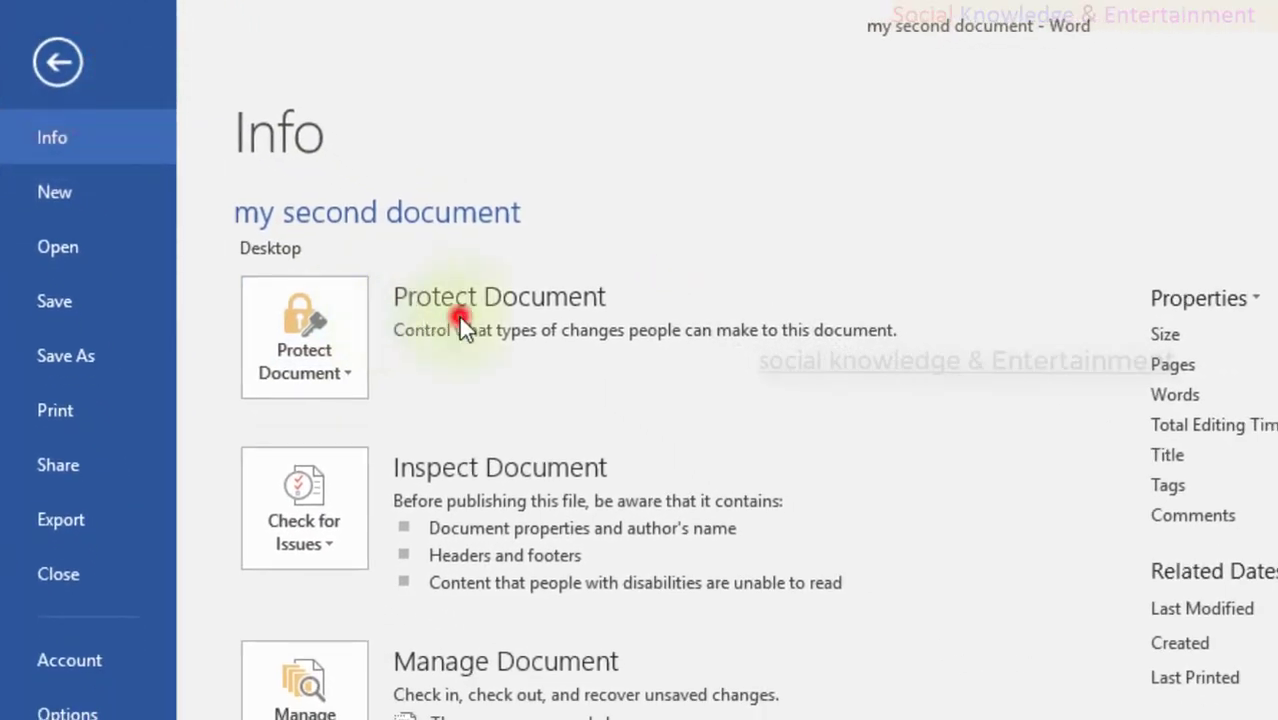
pyautogui.click(305, 330)
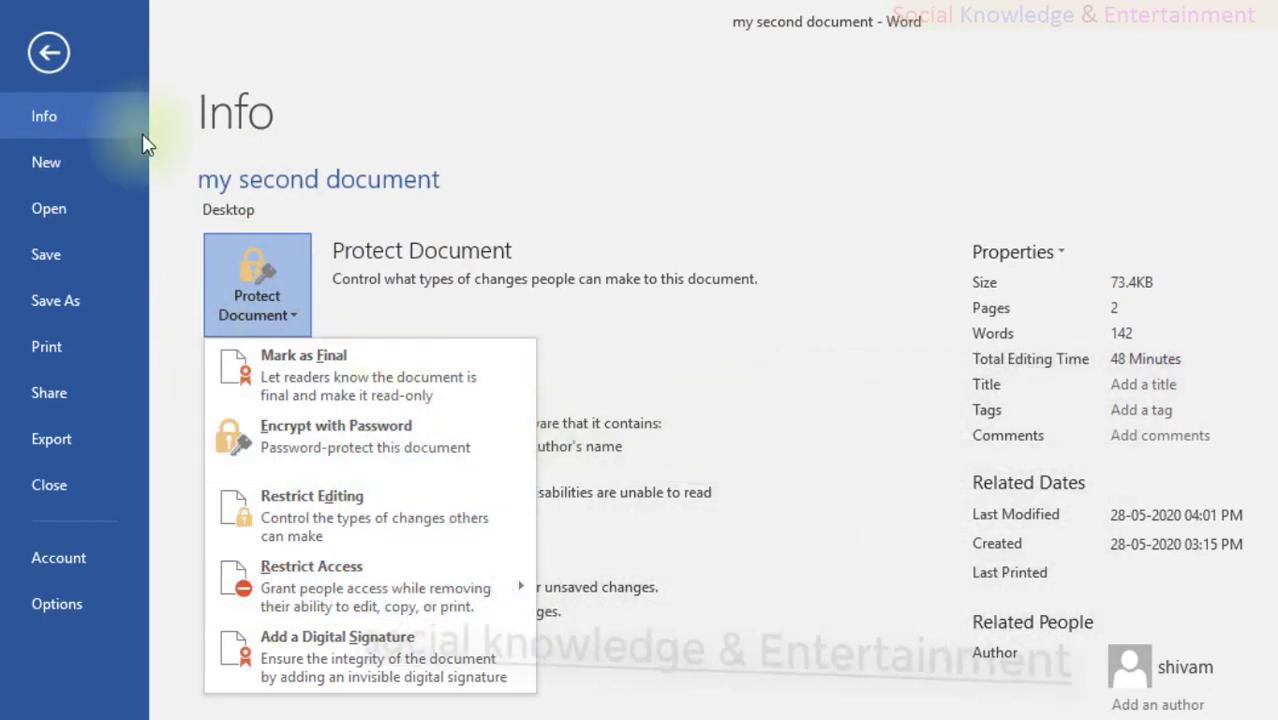
pyautogui.click(36, 64)
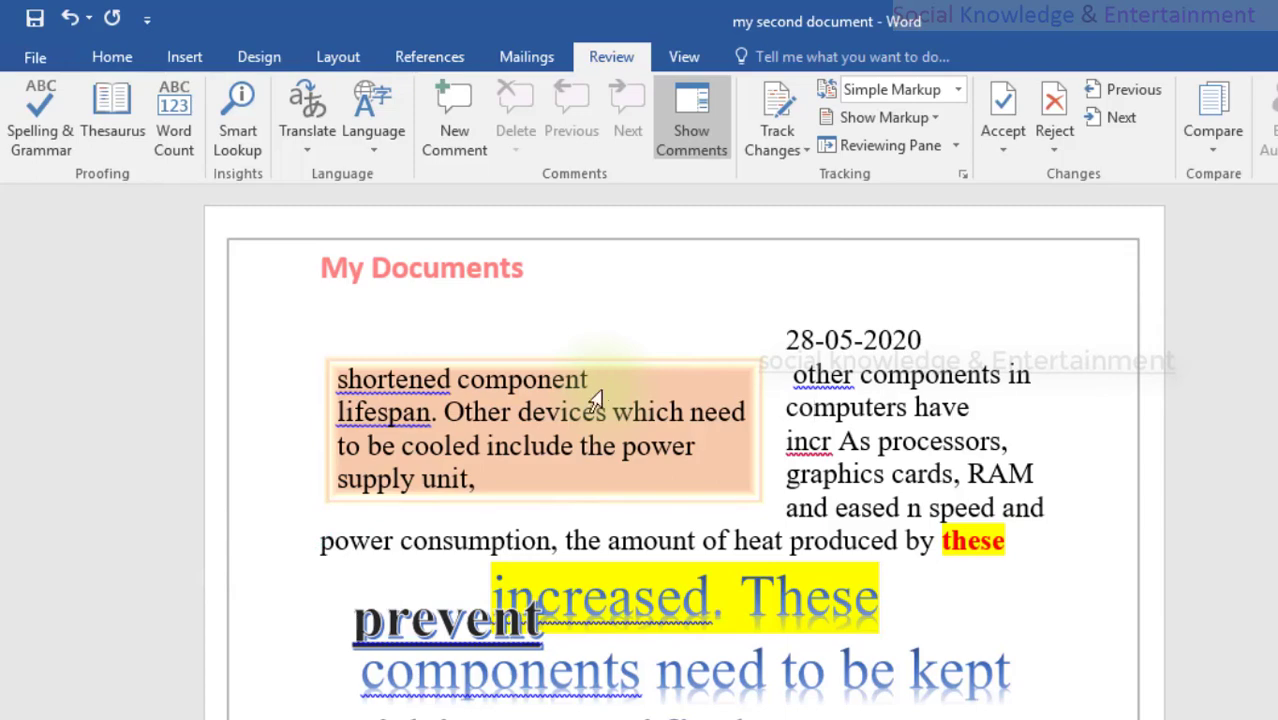
# Step: Toggle the editing-type restriction on and off, leaving only 'Limit formatting to a selection of styles' ticked
pyautogui.scroll(-10, 602, 390)
pyautogui.scroll(10, 606, 389)
pyautogui.click(831, 441)
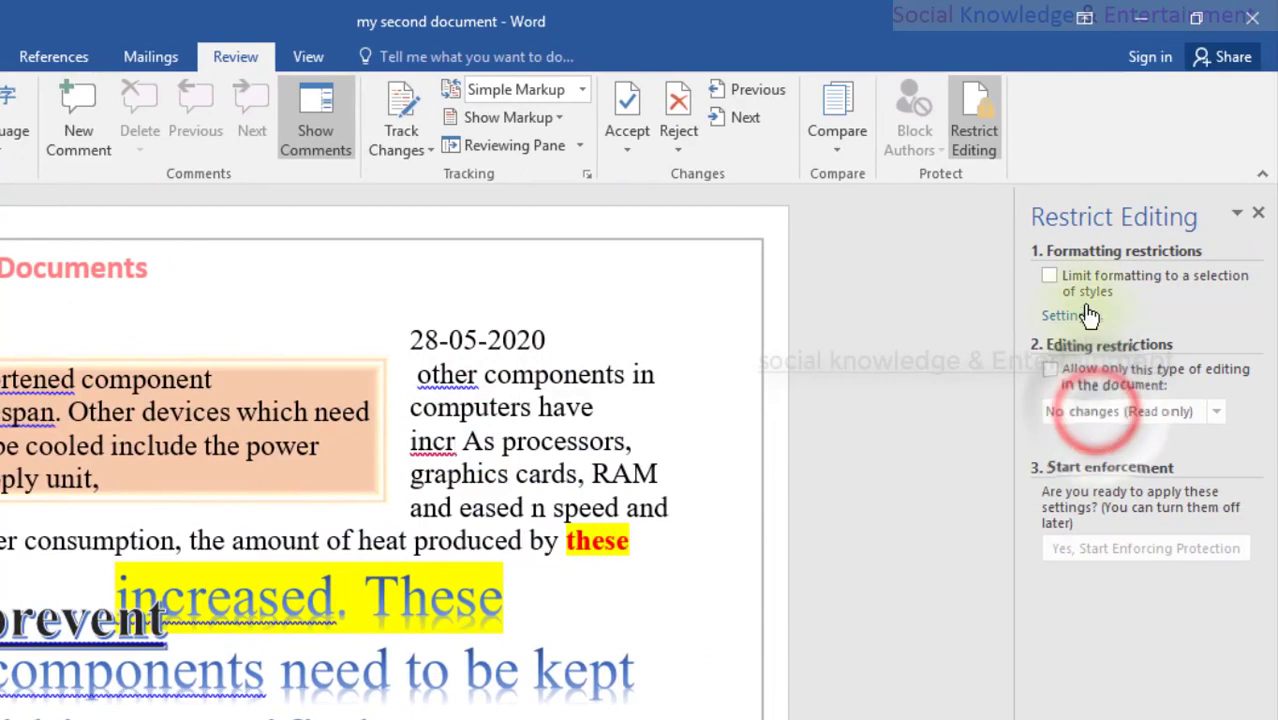
pyautogui.click(1065, 371)
pyautogui.click(1075, 413)
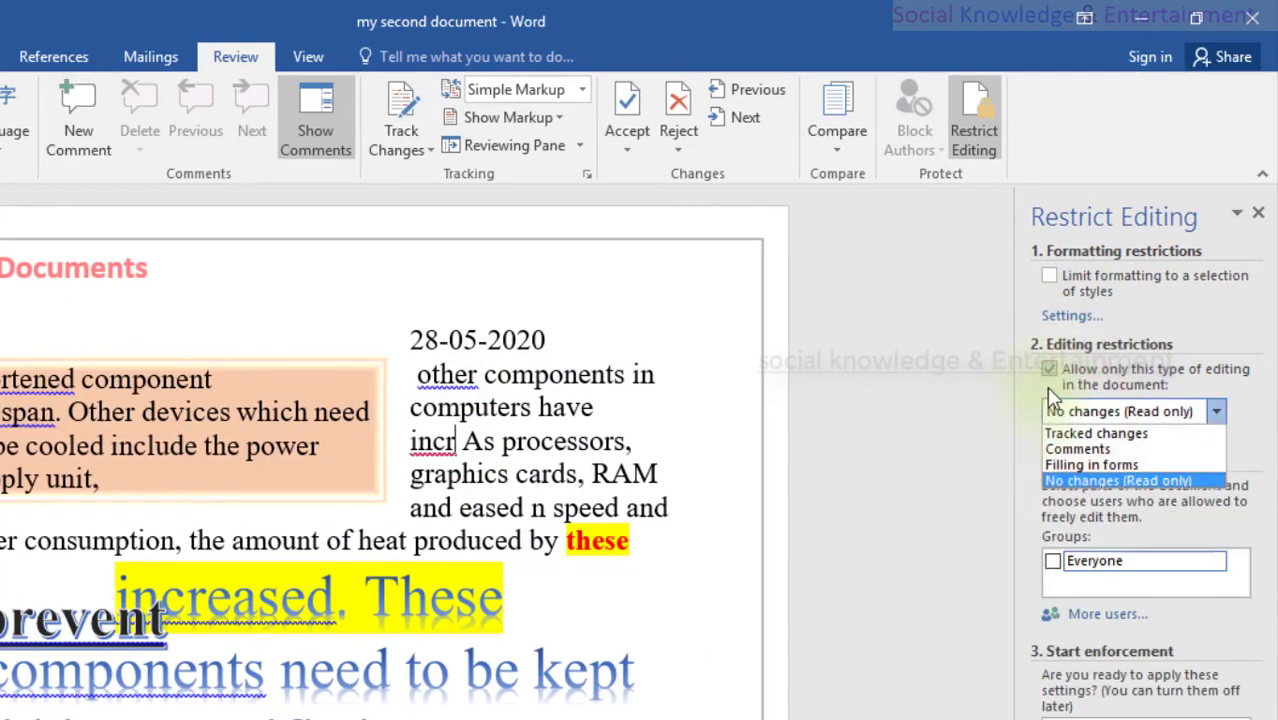
pyautogui.click(1050, 370)
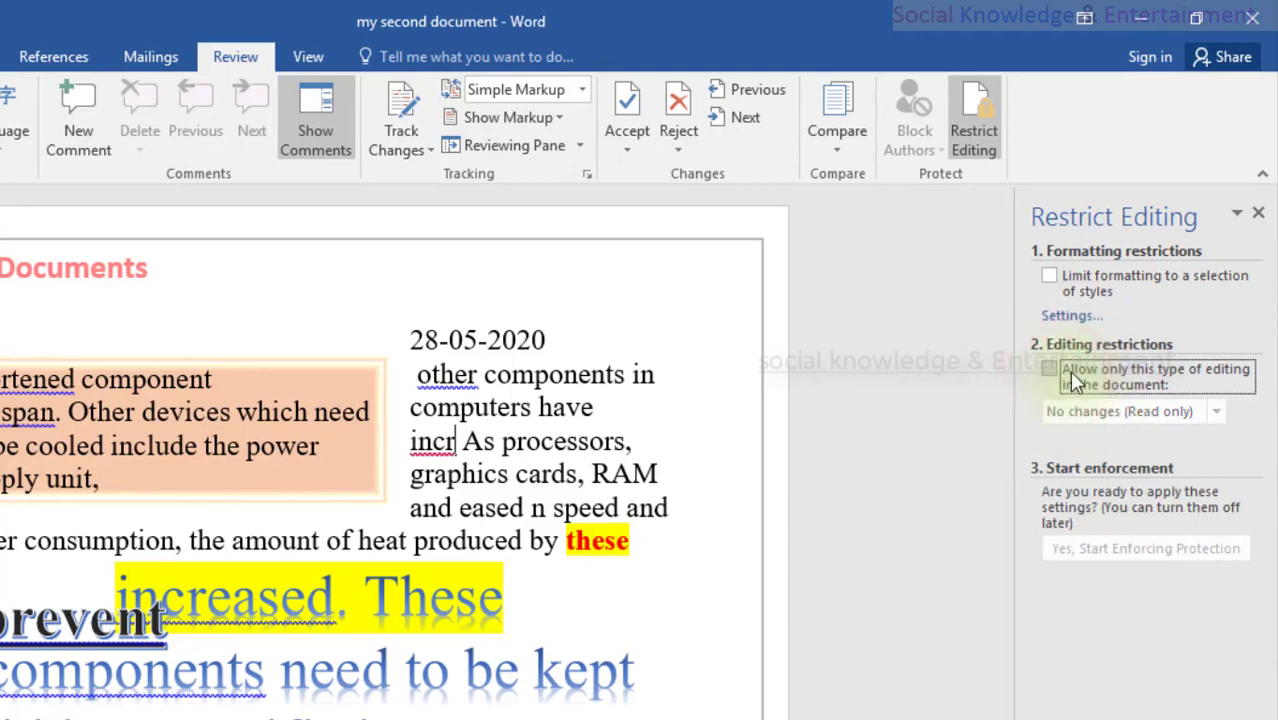
pyautogui.click(1070, 372)
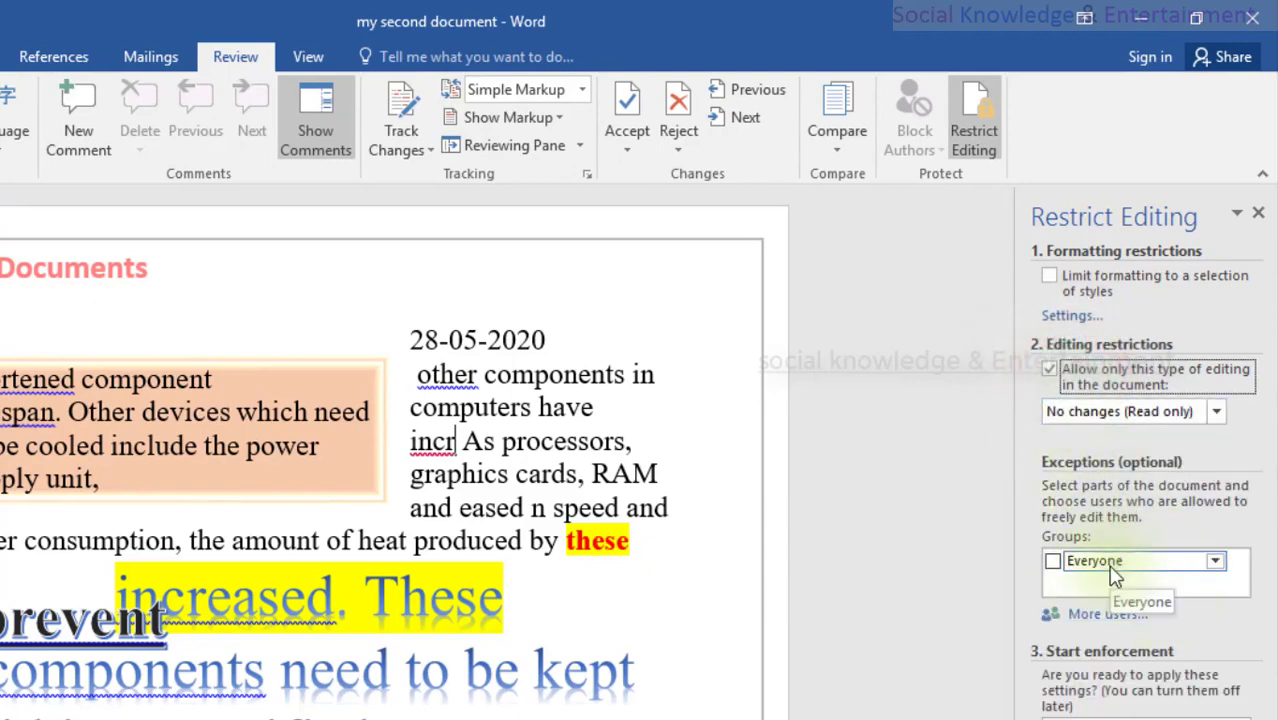
pyautogui.click(1062, 376)
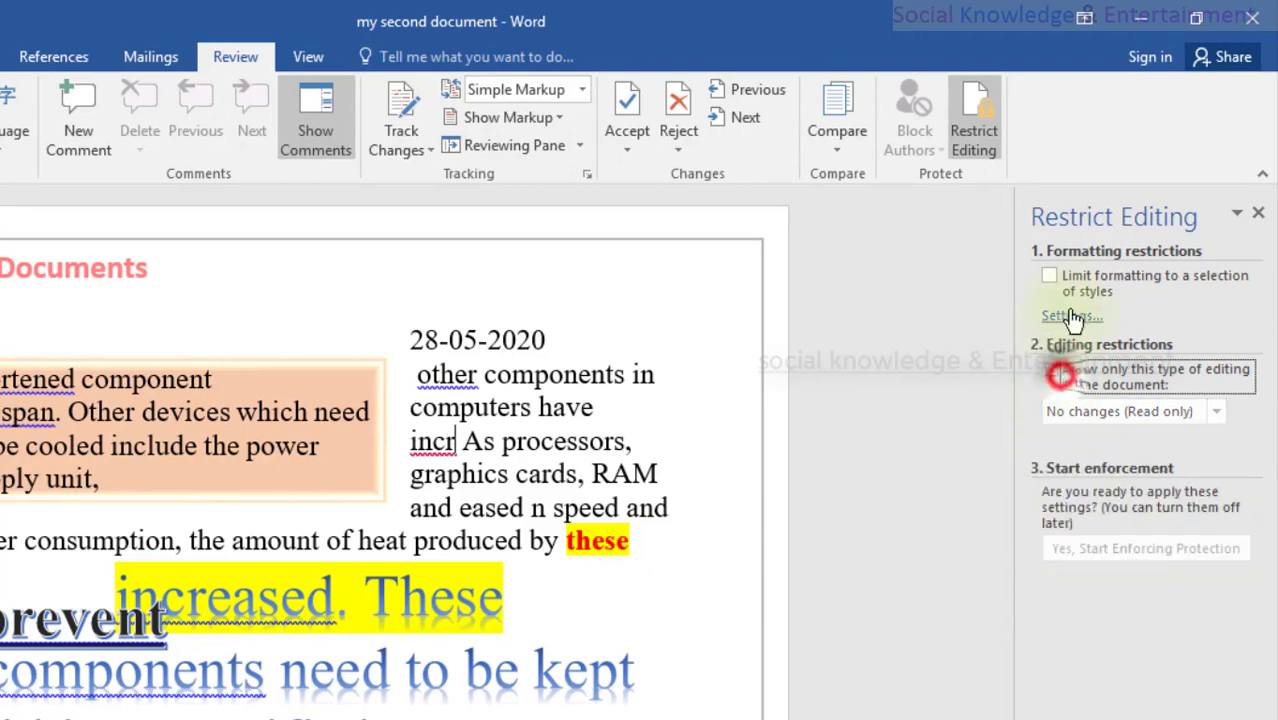
pyautogui.click(1072, 280)
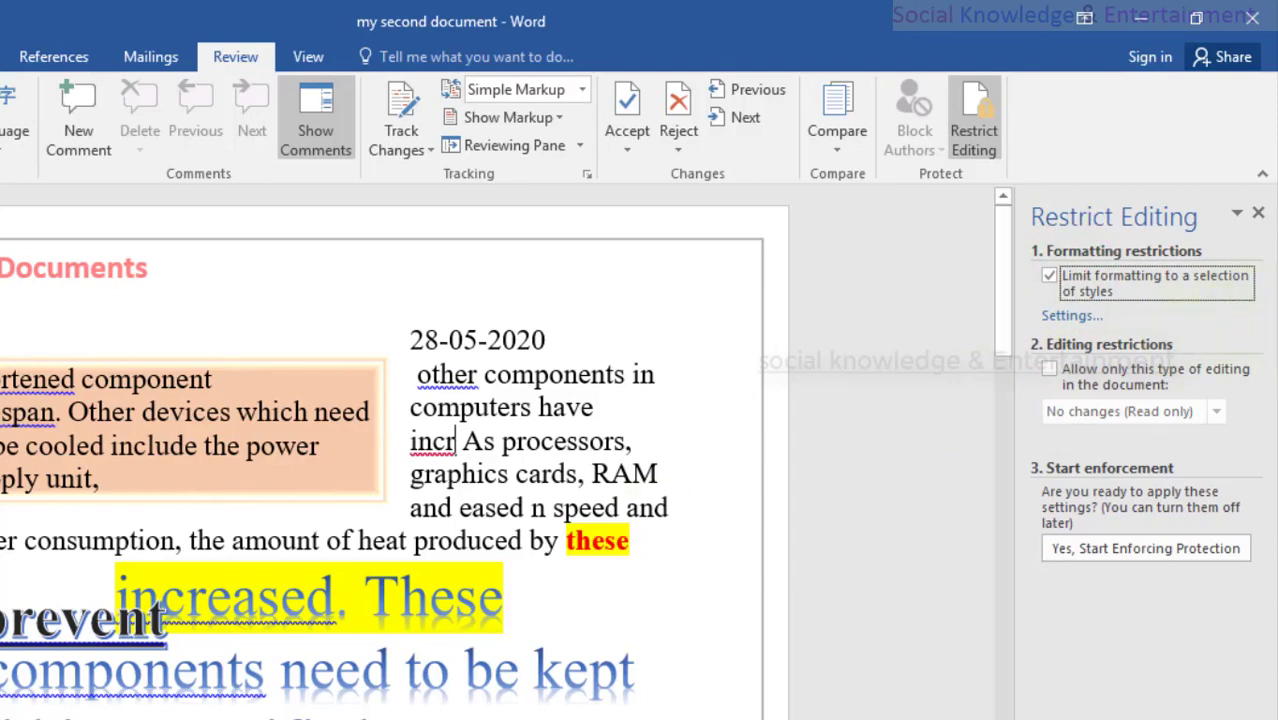
# Step: Type 'bcbc' into the 'power supply unit' line, then Backspace to remove the stray letters
pyautogui.scroll(-10, 262, 500)
pyautogui.click(262, 497)
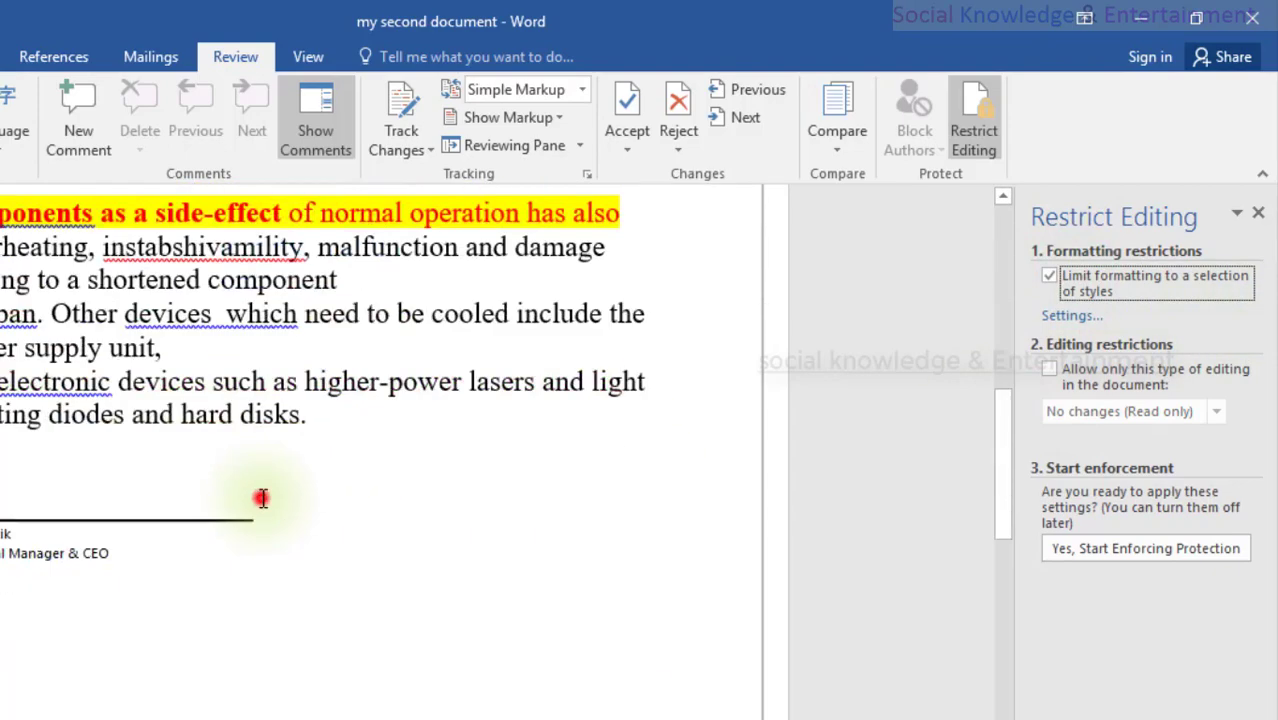
pyautogui.scroll(-10, 262, 498)
pyautogui.scroll(5, 262, 497)
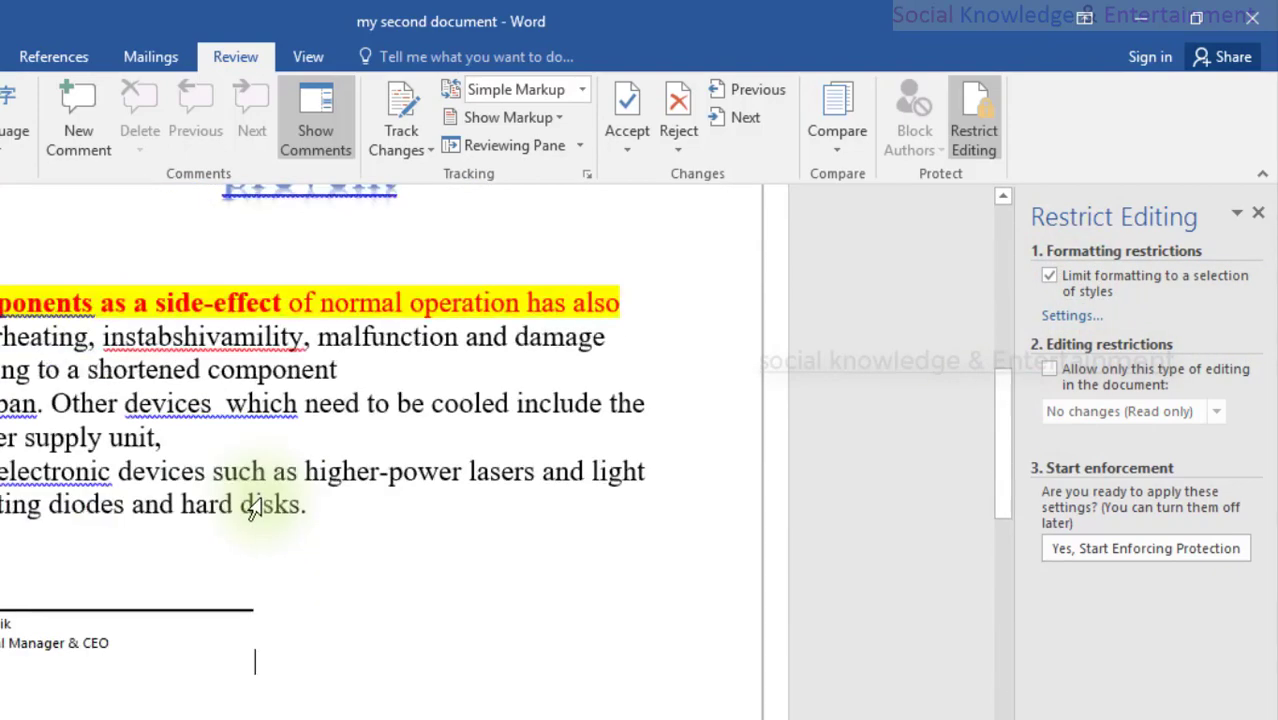
pyautogui.scroll(3, 535, 588)
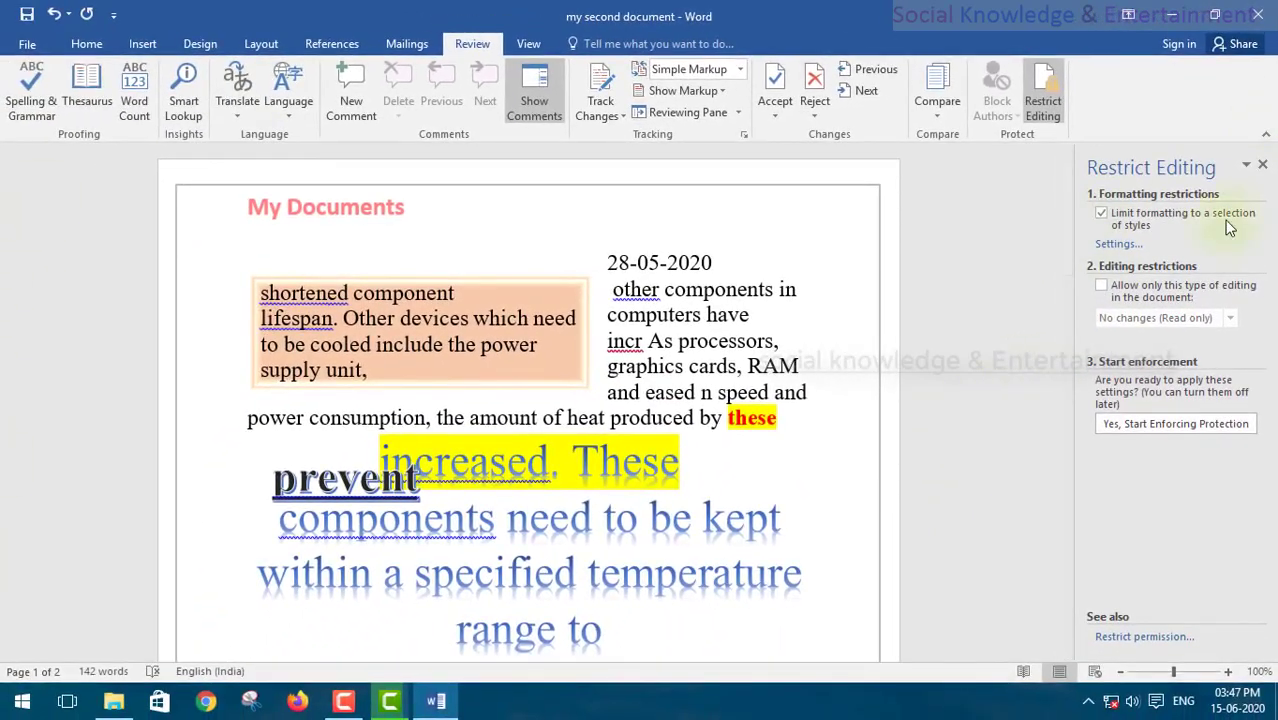
pyautogui.click(382, 330)
pyautogui.scroll(-9, 394, 371)
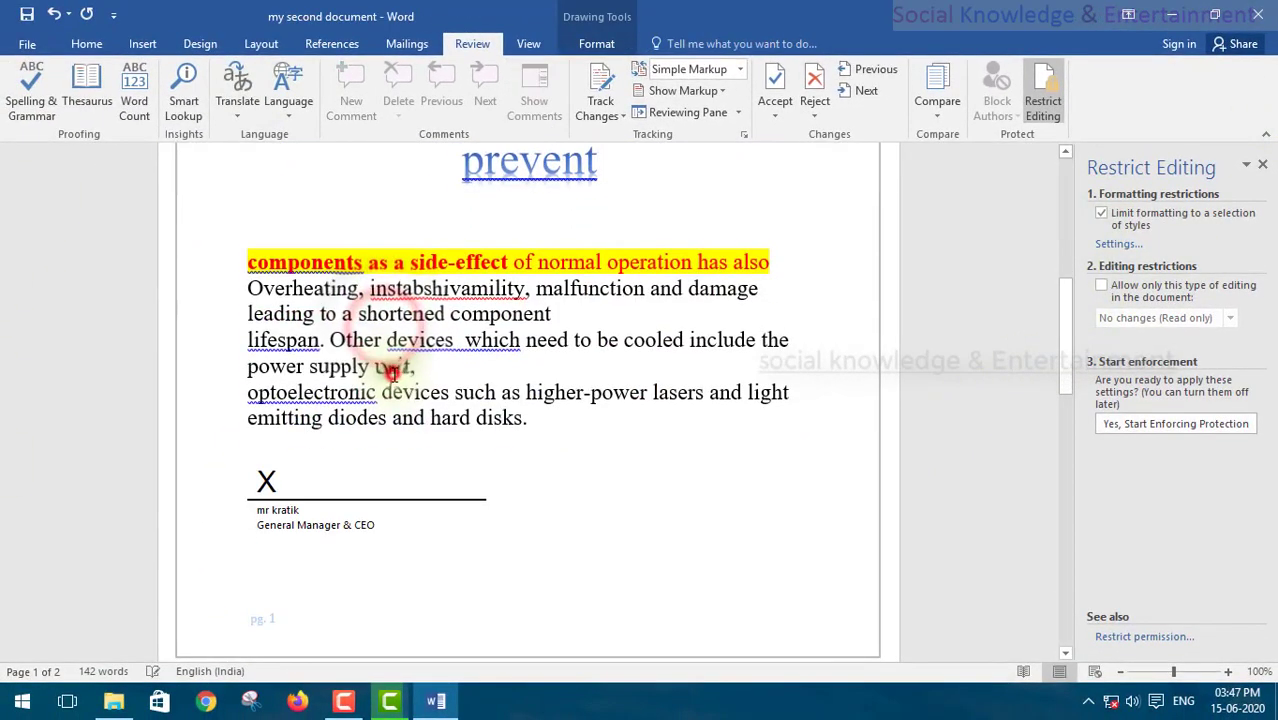
pyautogui.click(393, 374)
pyautogui.scroll(1, 394, 374)
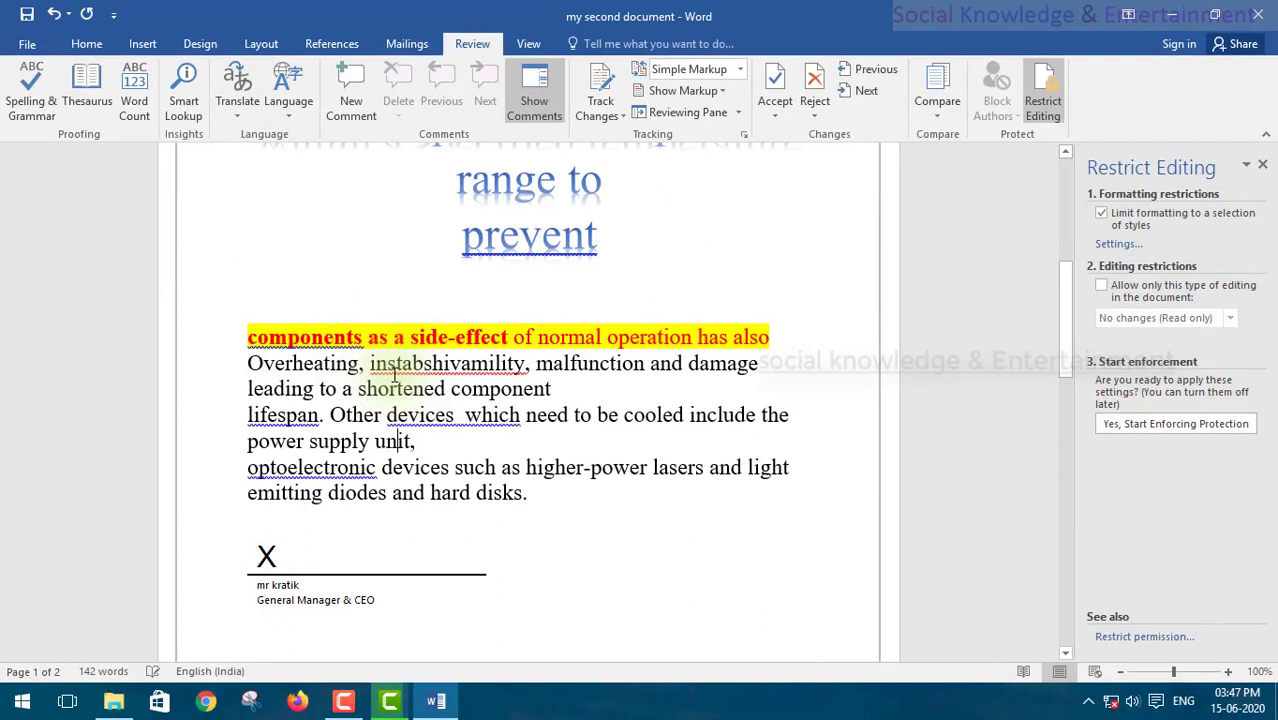
pyautogui.write('bcbcvbg')
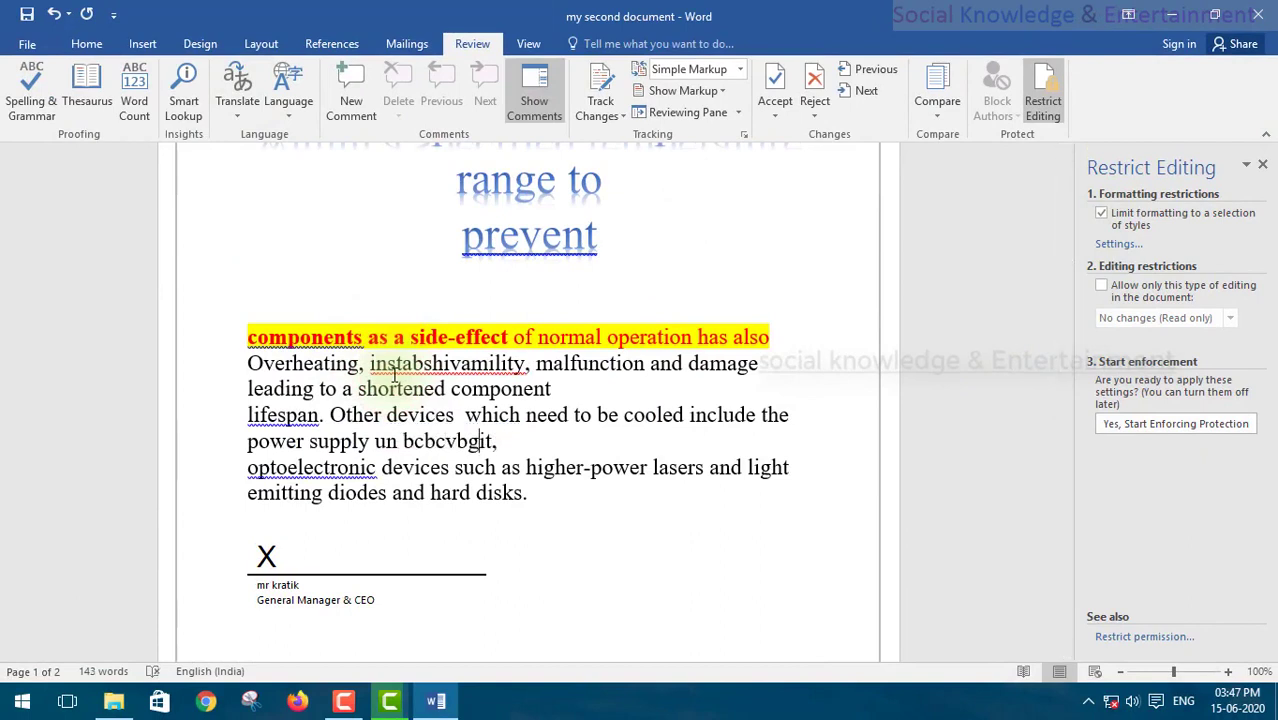
pyautogui.press('BackSpace')
pyautogui.press('BackSpace')
pyautogui.press('BackSpace')
pyautogui.press('BackSpace')
pyautogui.press('BackSpace')
pyautogui.press('BackSpace')
pyautogui.press('BackSpace')
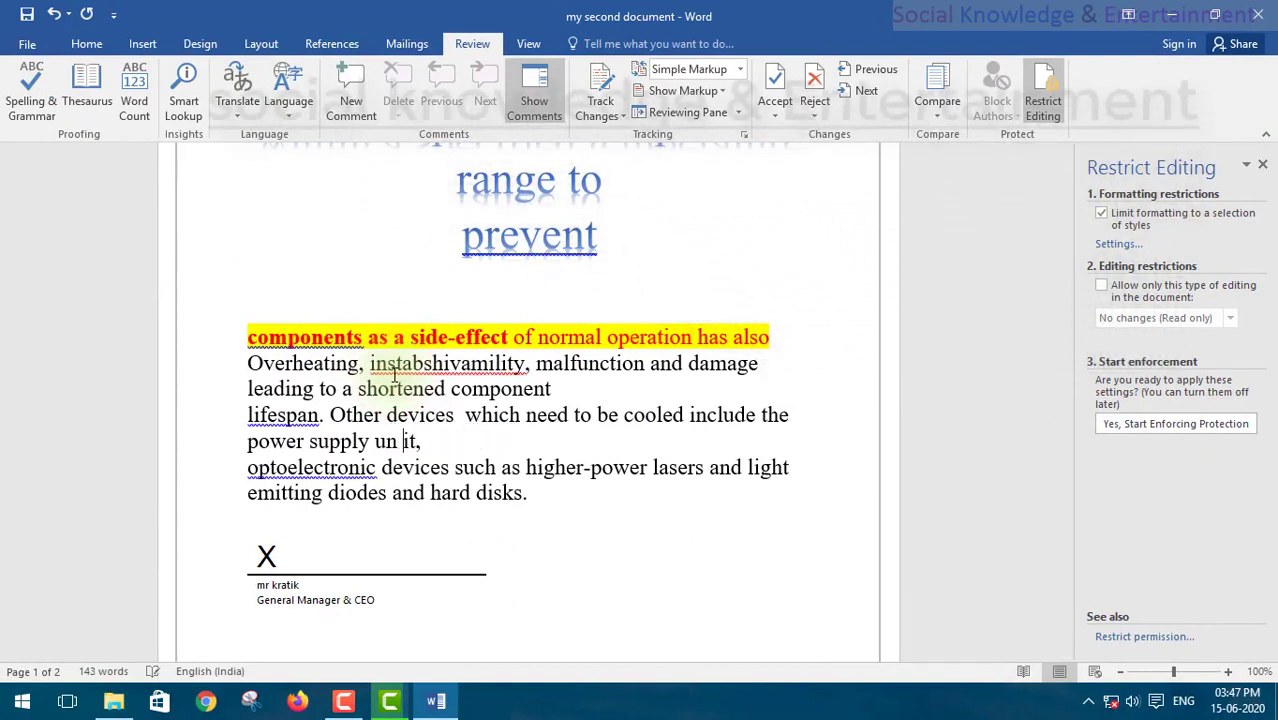
pyautogui.click(1207, 430)
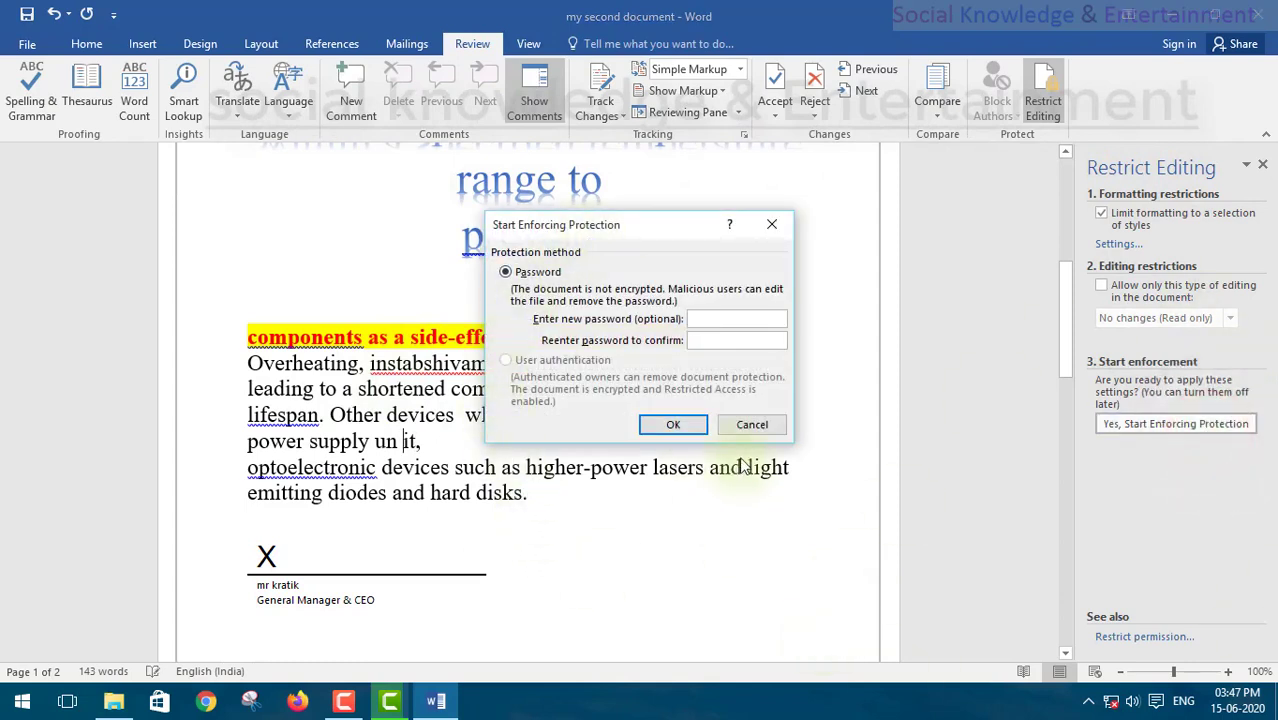
pyautogui.click(752, 424)
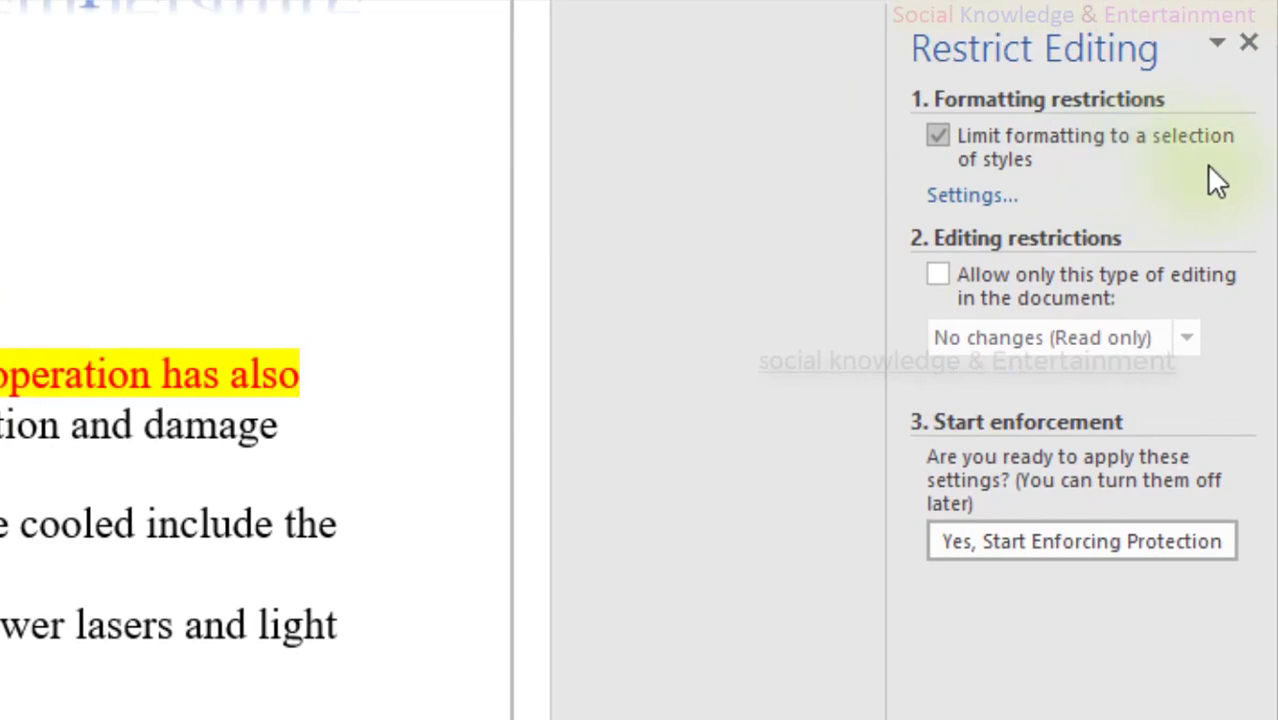
# Step: Confirm the allowed-styles formatting settings with OK and choose Yes to remove disallowed formatting
pyautogui.click(990, 197)
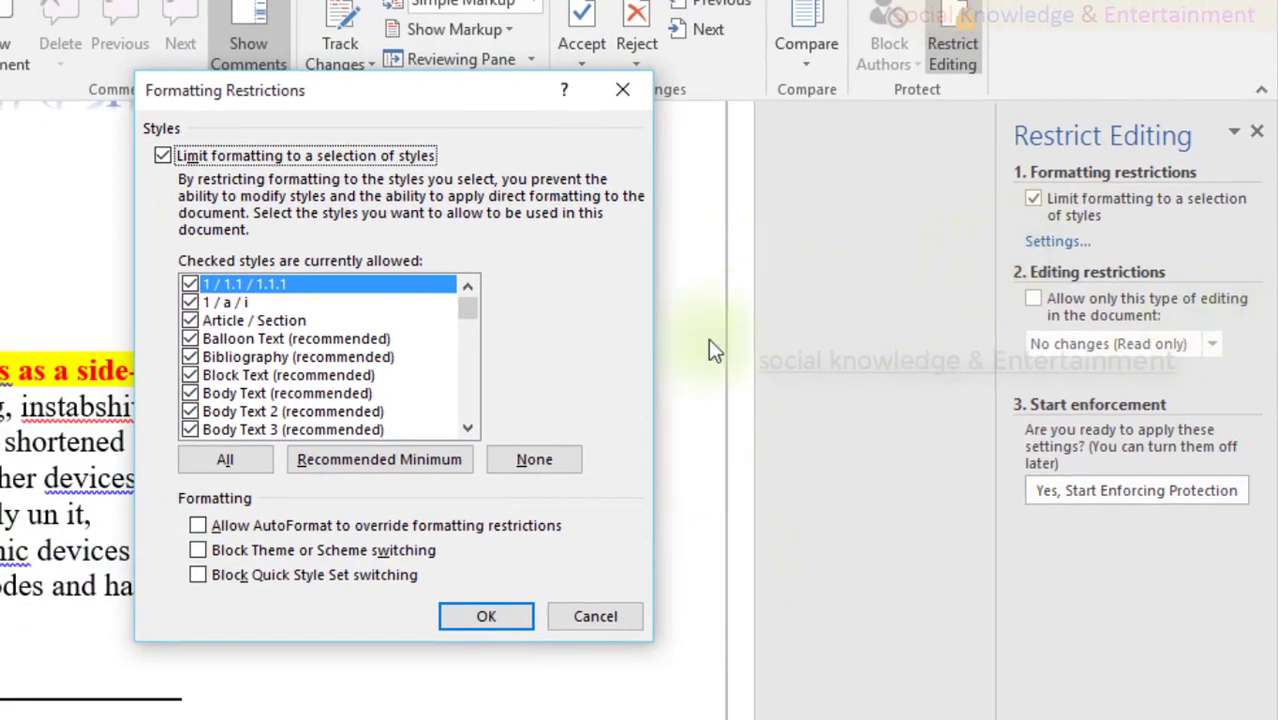
pyautogui.scroll(-20, 277, 439)
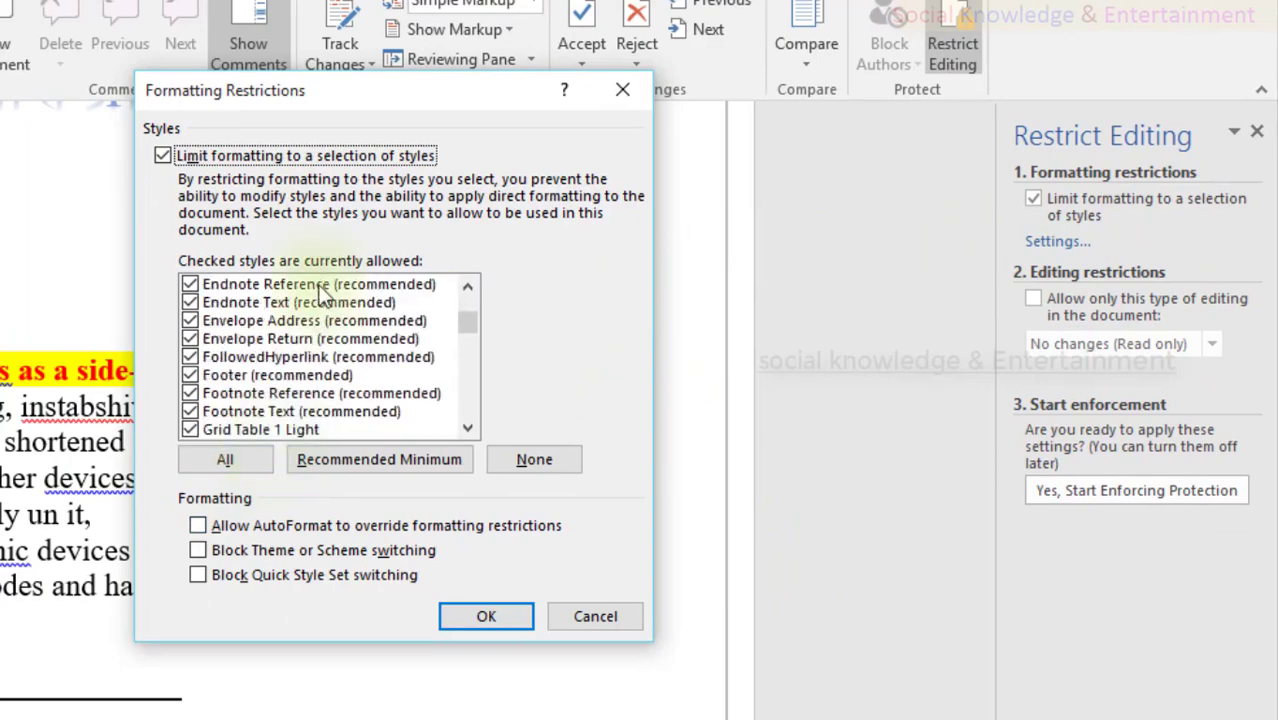
pyautogui.scroll(-20, 316, 305)
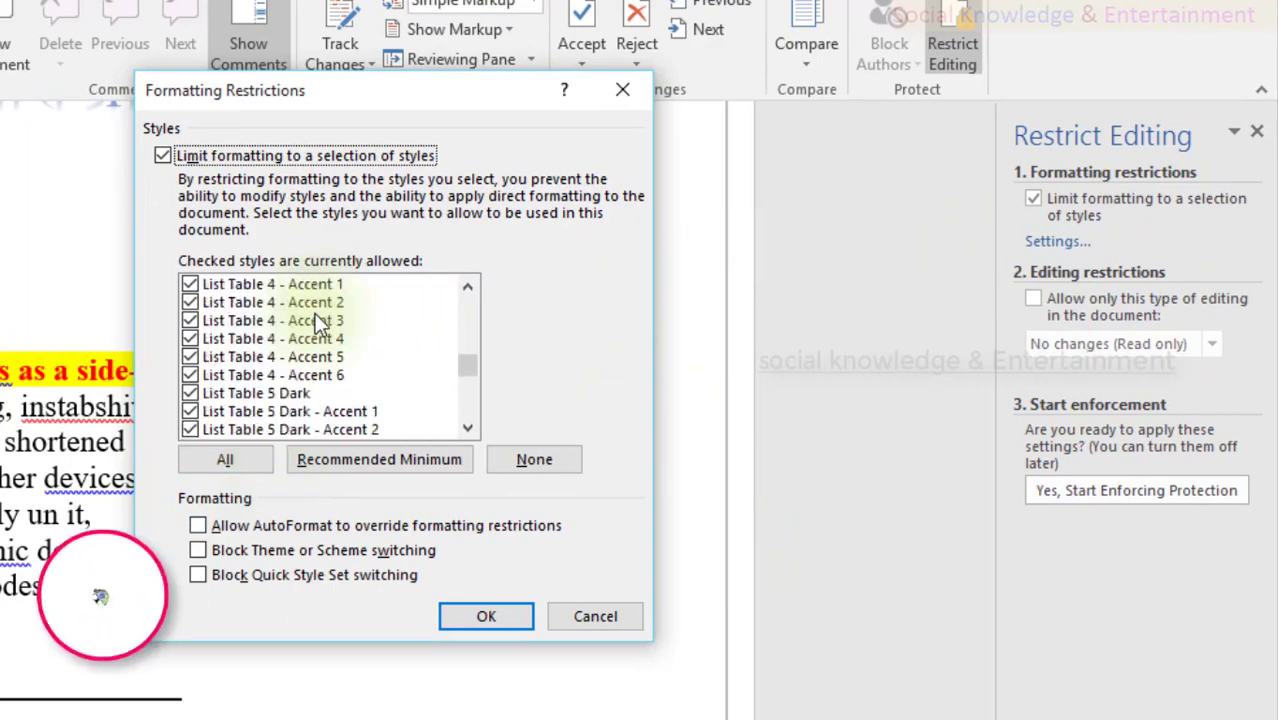
pyautogui.scroll(-6, 315, 313)
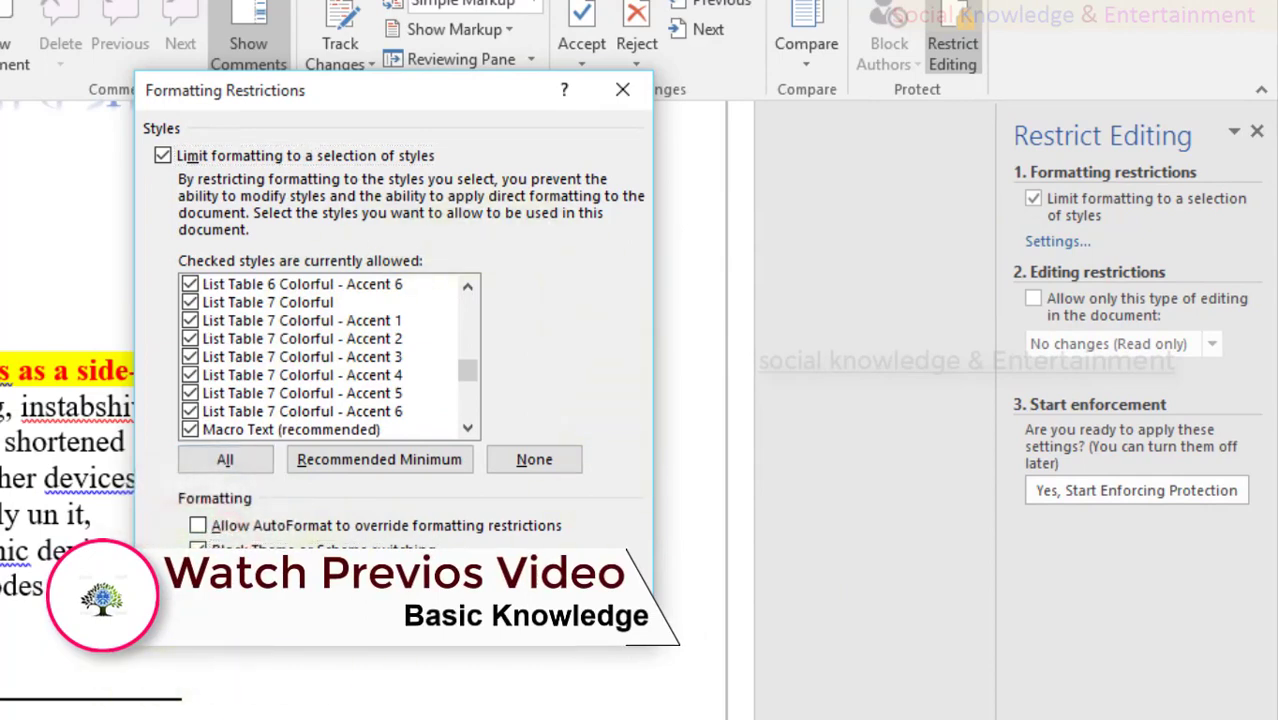
pyautogui.scroll(15, 290, 420)
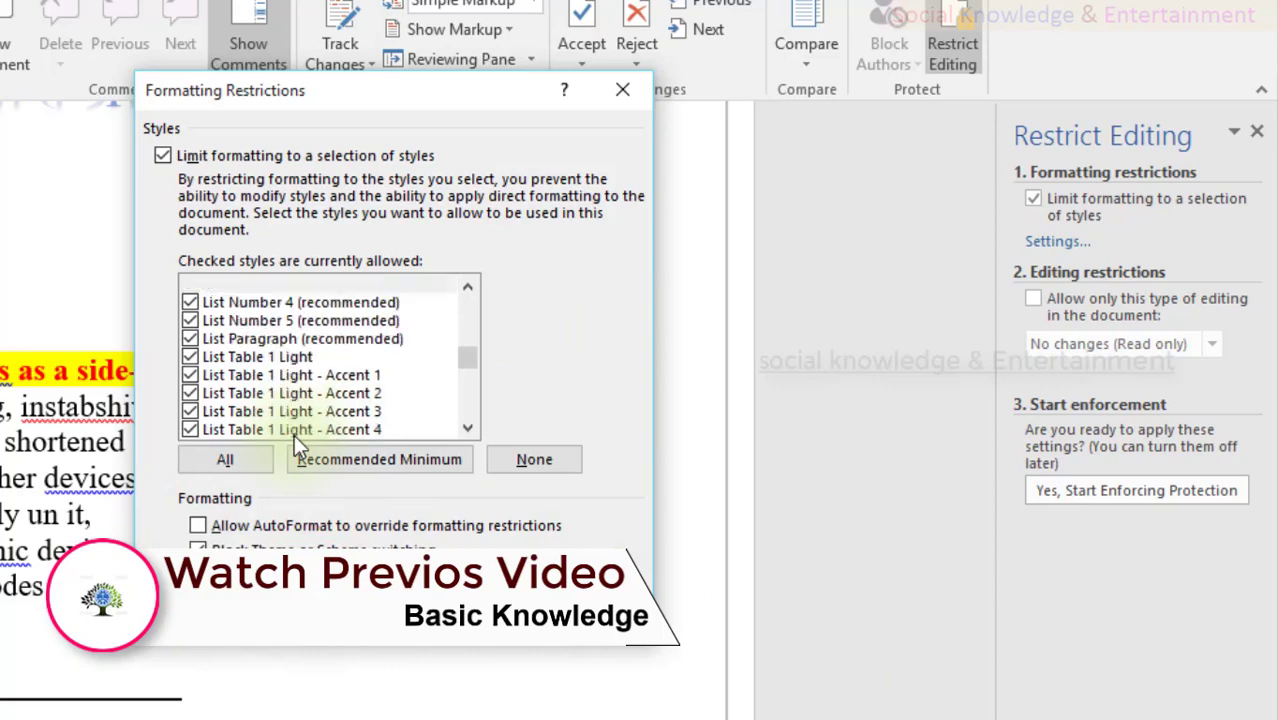
pyautogui.click(460, 610)
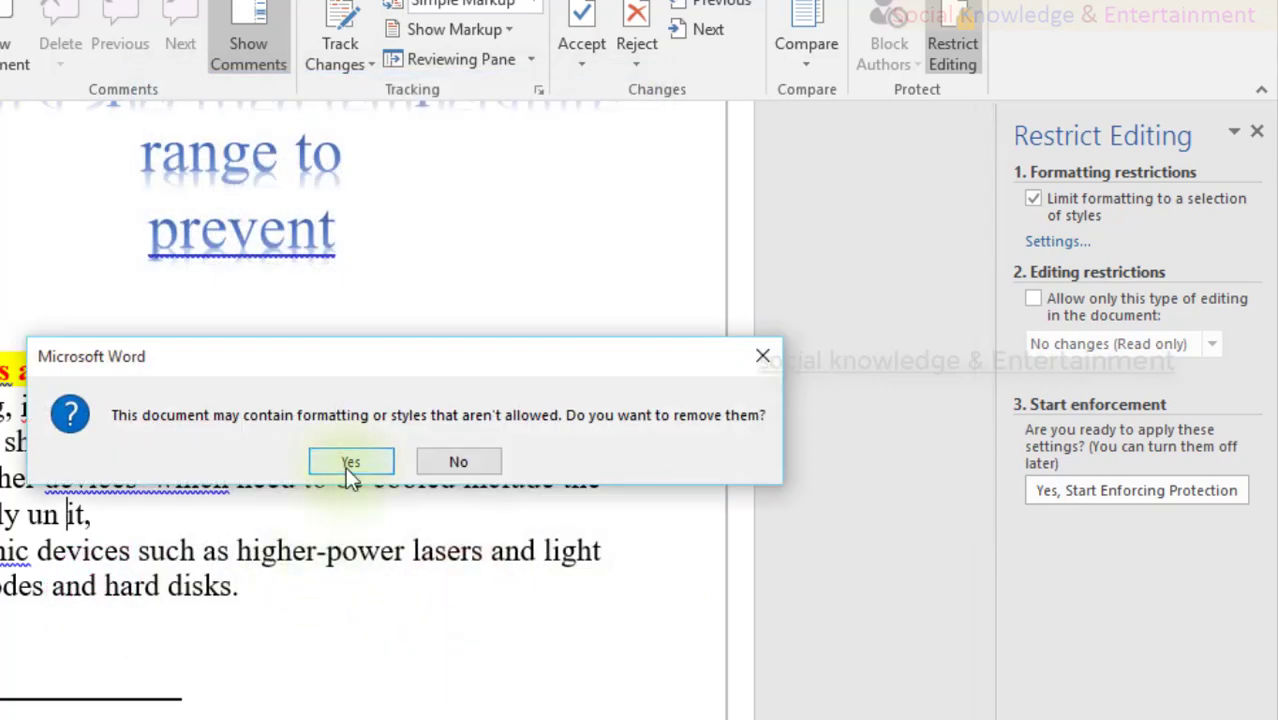
pyautogui.click(350, 462)
pyautogui.scroll(3, 348, 468)
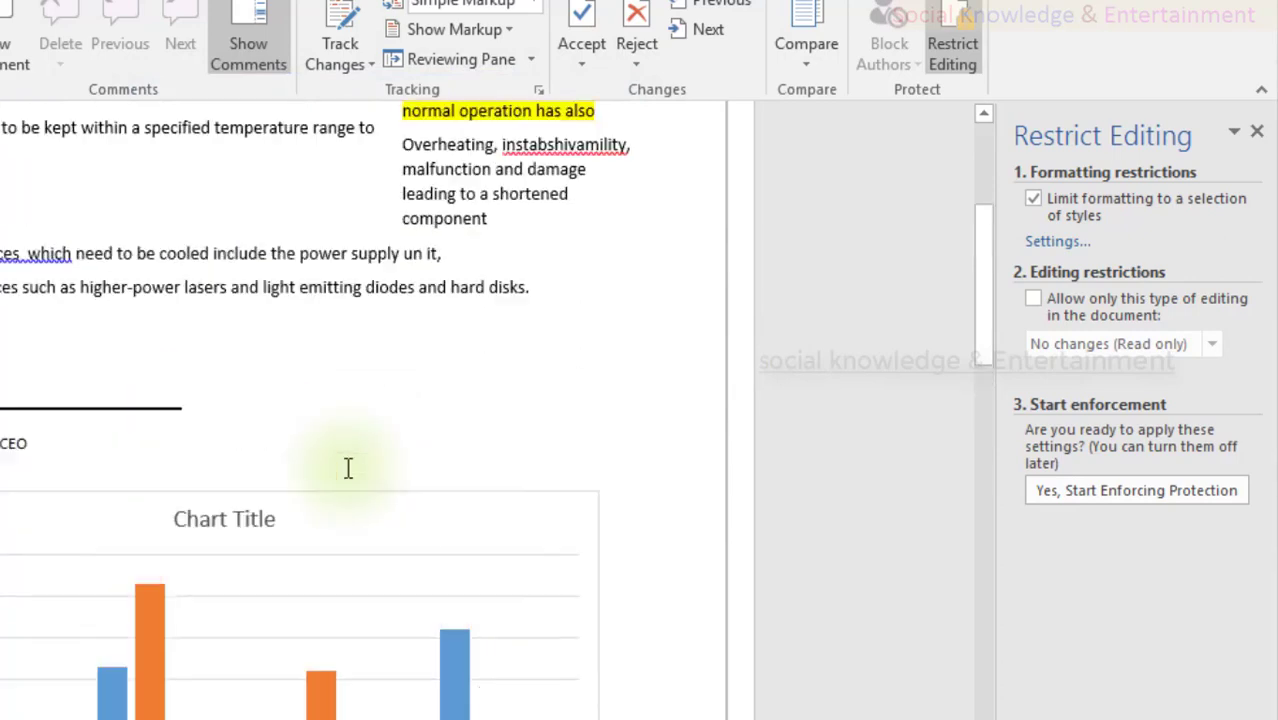
pyautogui.scroll(4, 348, 468)
# Step: Reopen the allowed formatting styles settings and cancel without changing anything
pyautogui.click(1075, 243)
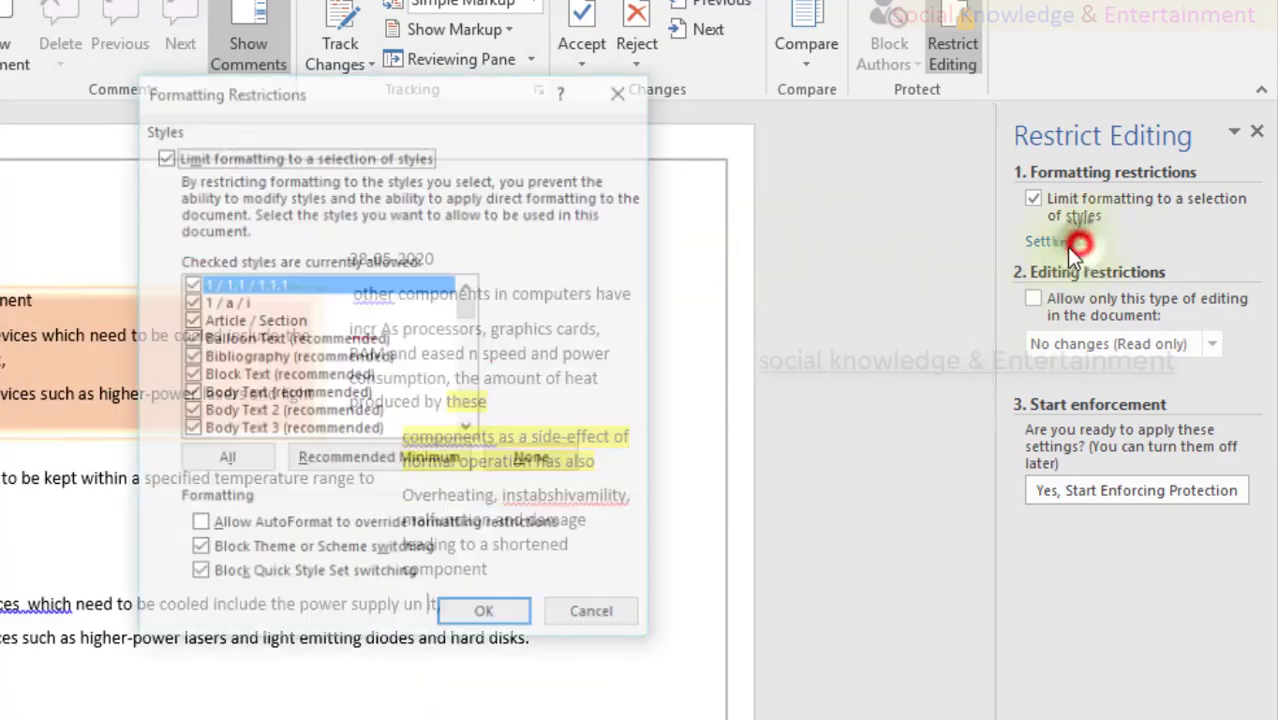
pyautogui.scroll(-5, 317, 430)
pyautogui.scroll(-6, 317, 429)
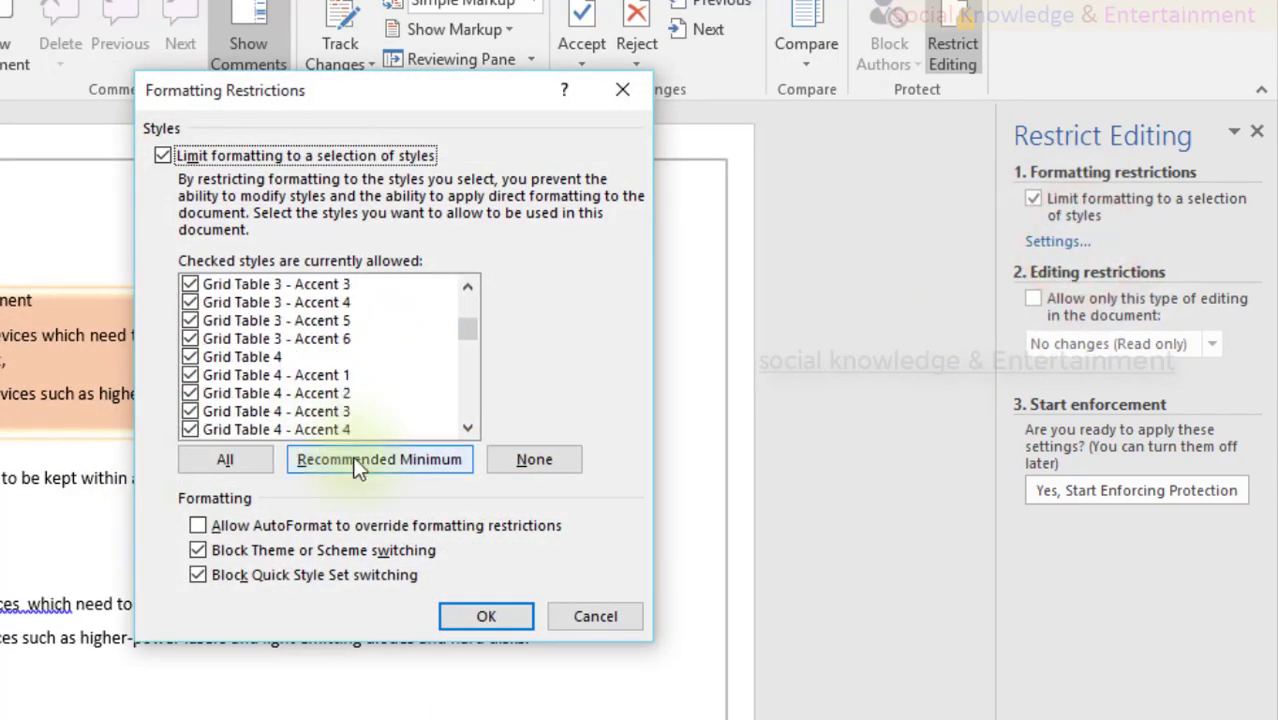
pyautogui.click(610, 620)
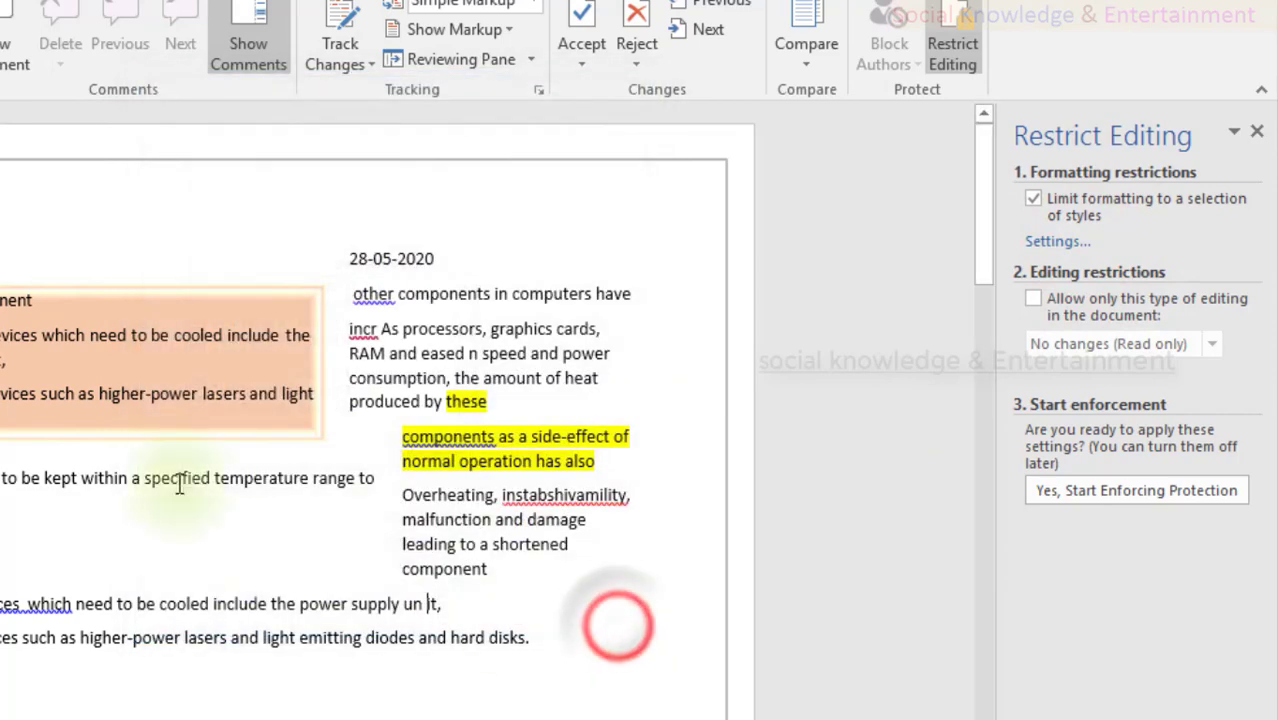
# Step: Select and deselect the orange text box, then scroll past the chart and back up
pyautogui.click(134, 383)
pyautogui.scroll(-5, 197, 566)
pyautogui.scroll(-5, 198, 556)
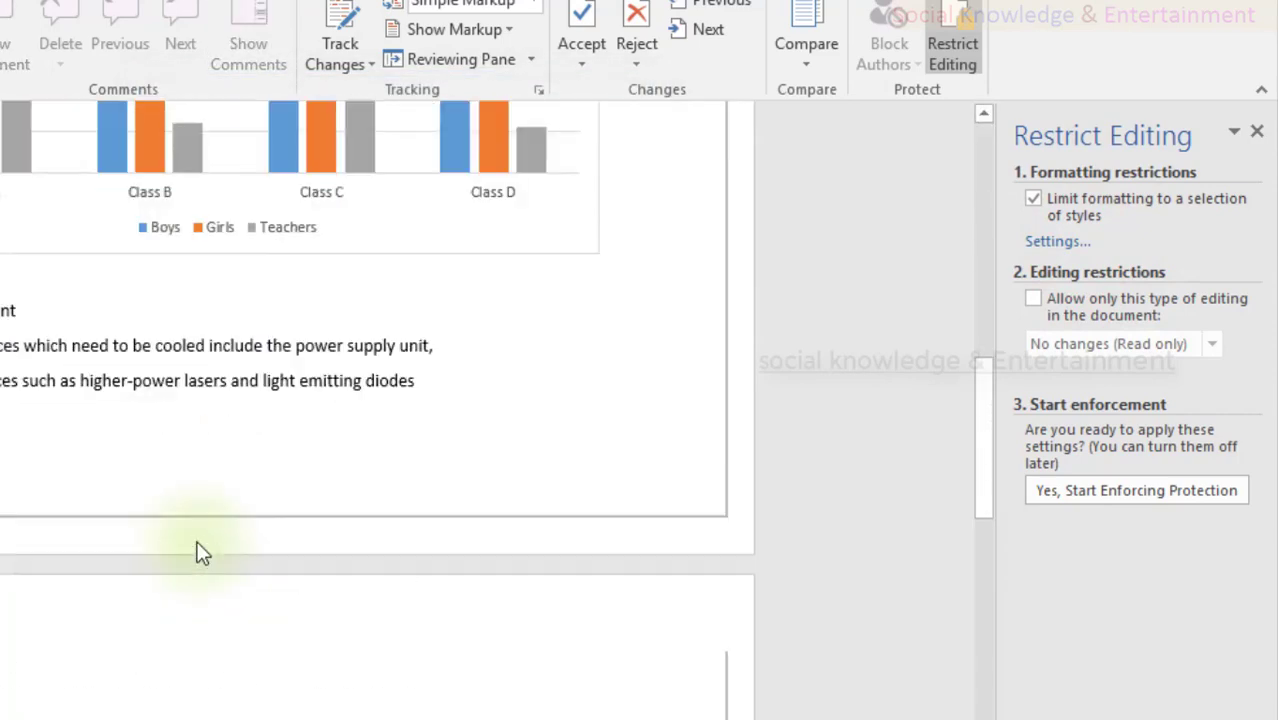
pyautogui.click(120, 366)
pyautogui.scroll(-3, 122, 367)
pyautogui.scroll(-3, 122, 367)
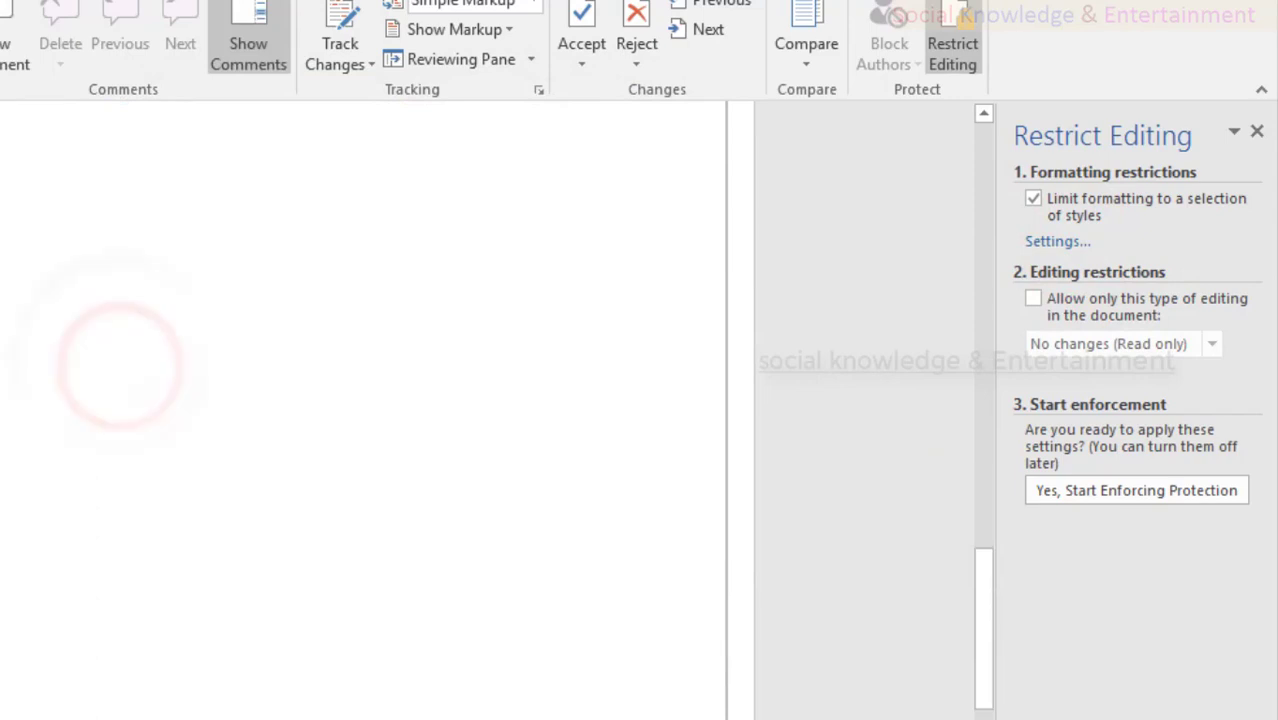
pyautogui.scroll(10, 363, 410)
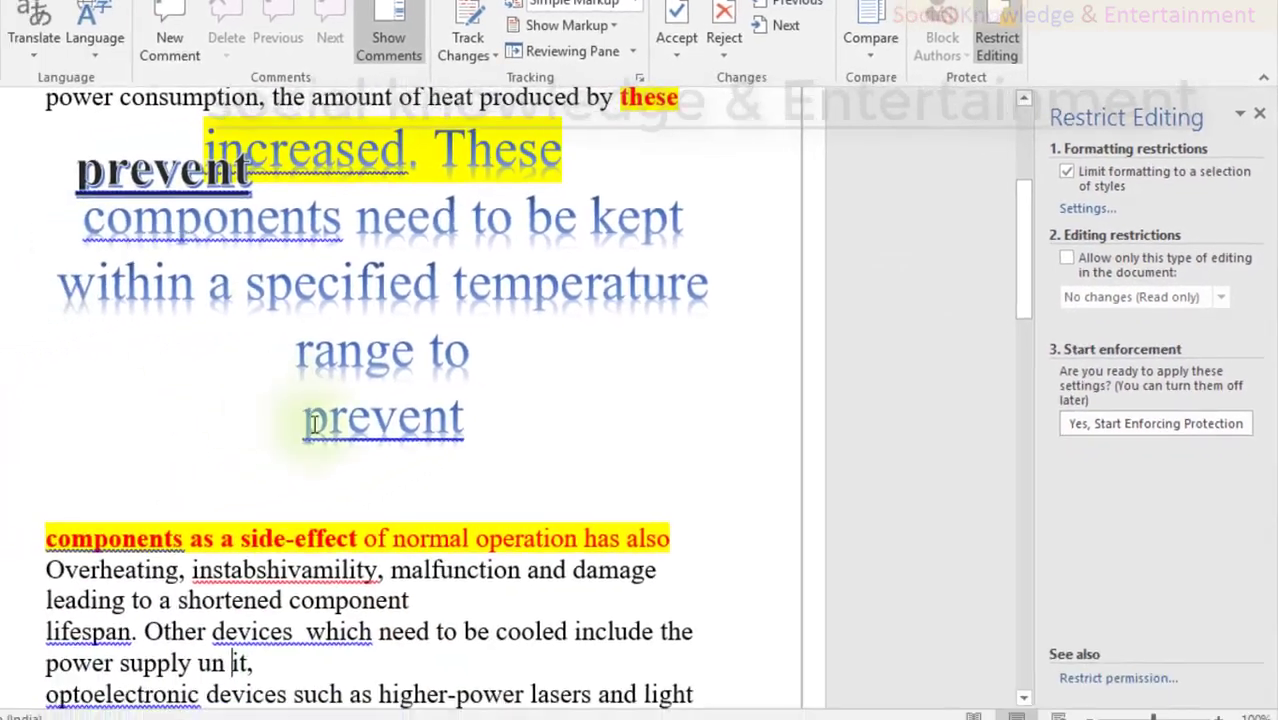
pyautogui.scroll(5, 405, 530)
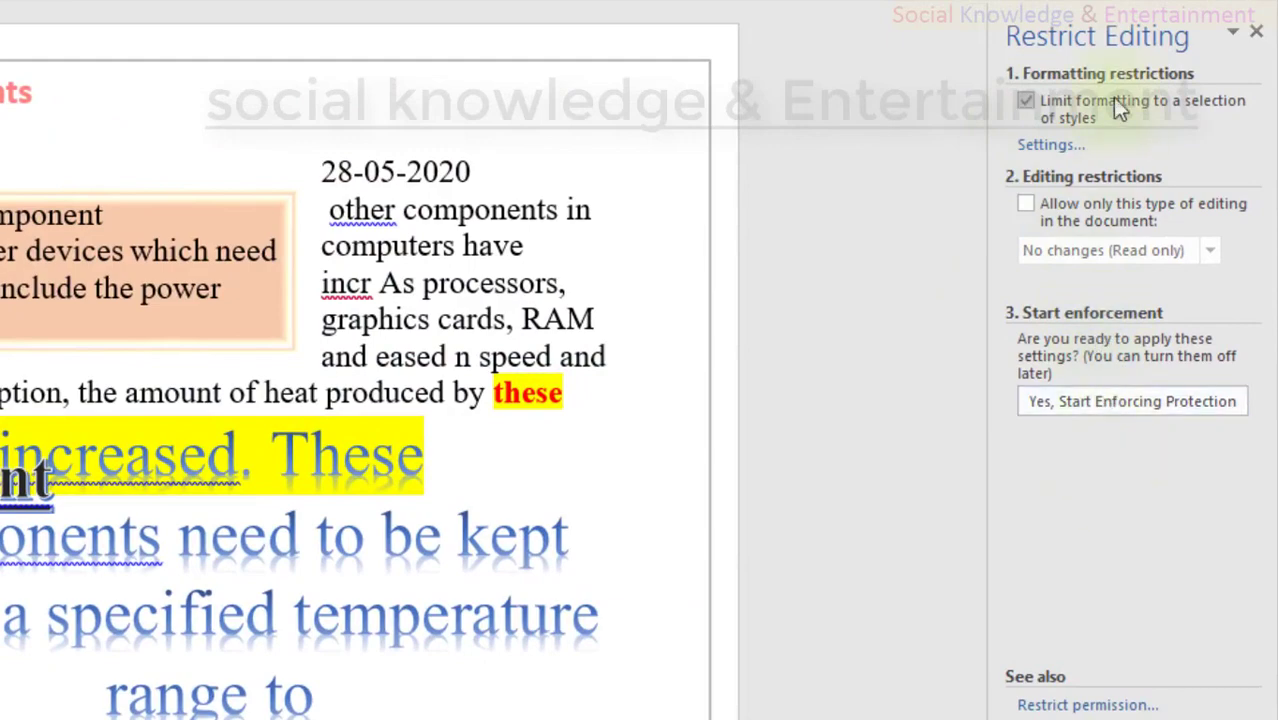
# Step: Start enforcing protection, entering and confirming a password
pyautogui.click(1068, 403)
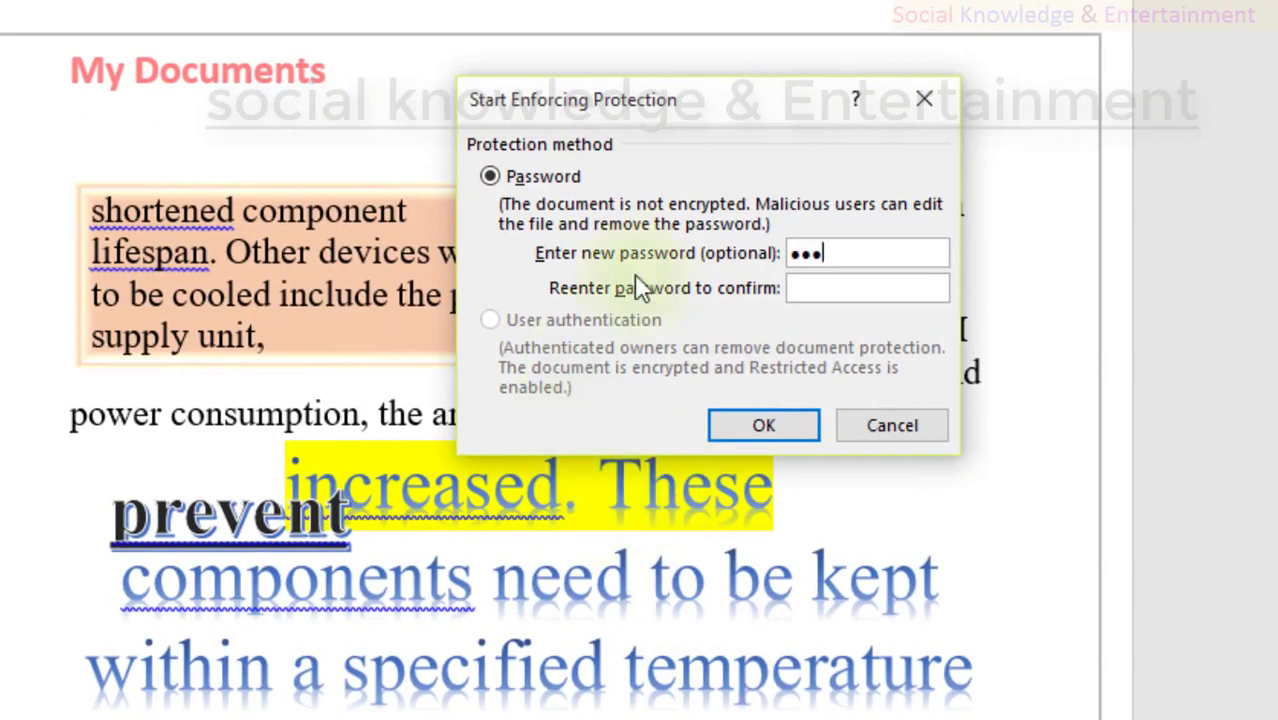
pyautogui.write('••')
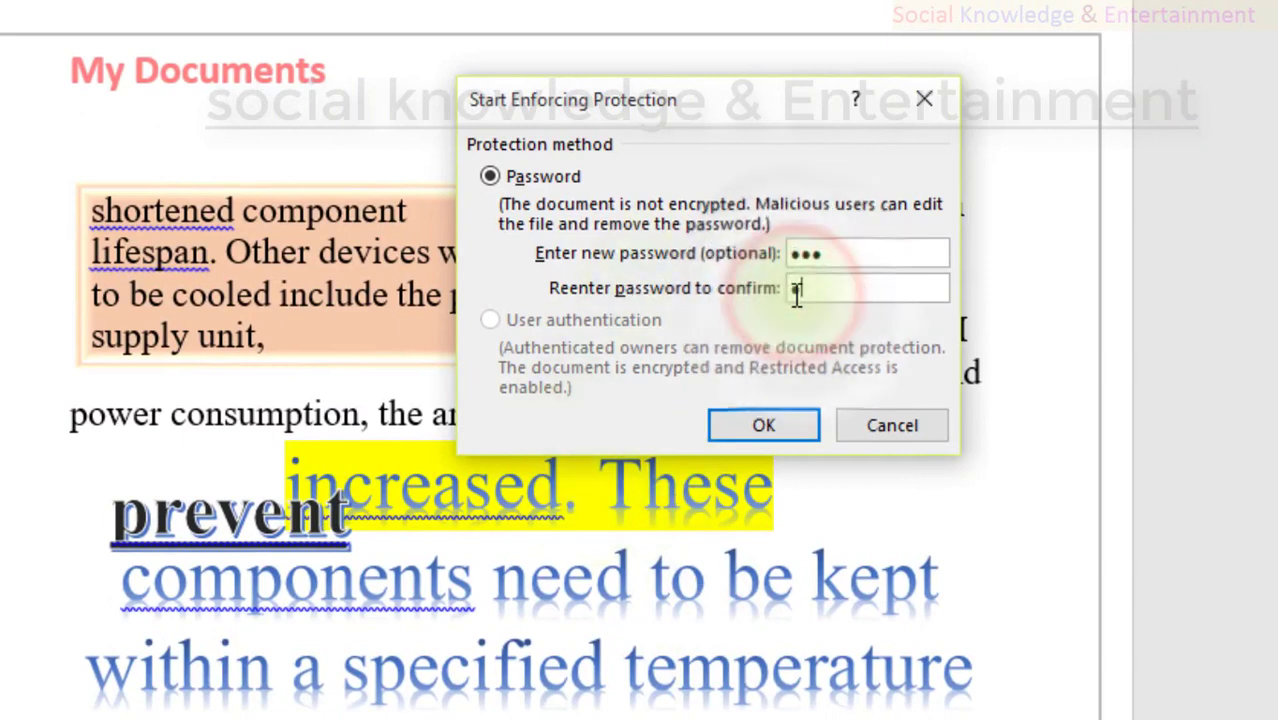
pyautogui.press('Return')
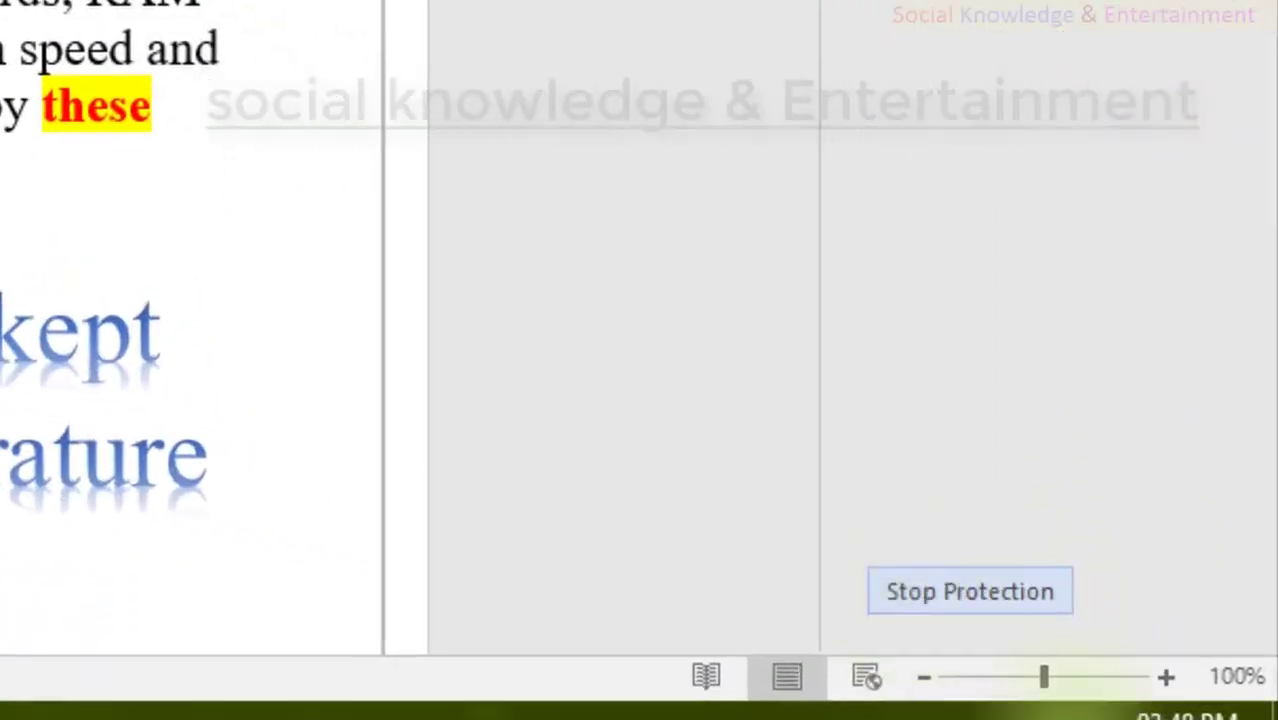
# Step: Type test letters inside 'incr' to check editing works, then close Word saving changes
pyautogui.click(443, 291)
pyautogui.write('hjgjgjhgh')
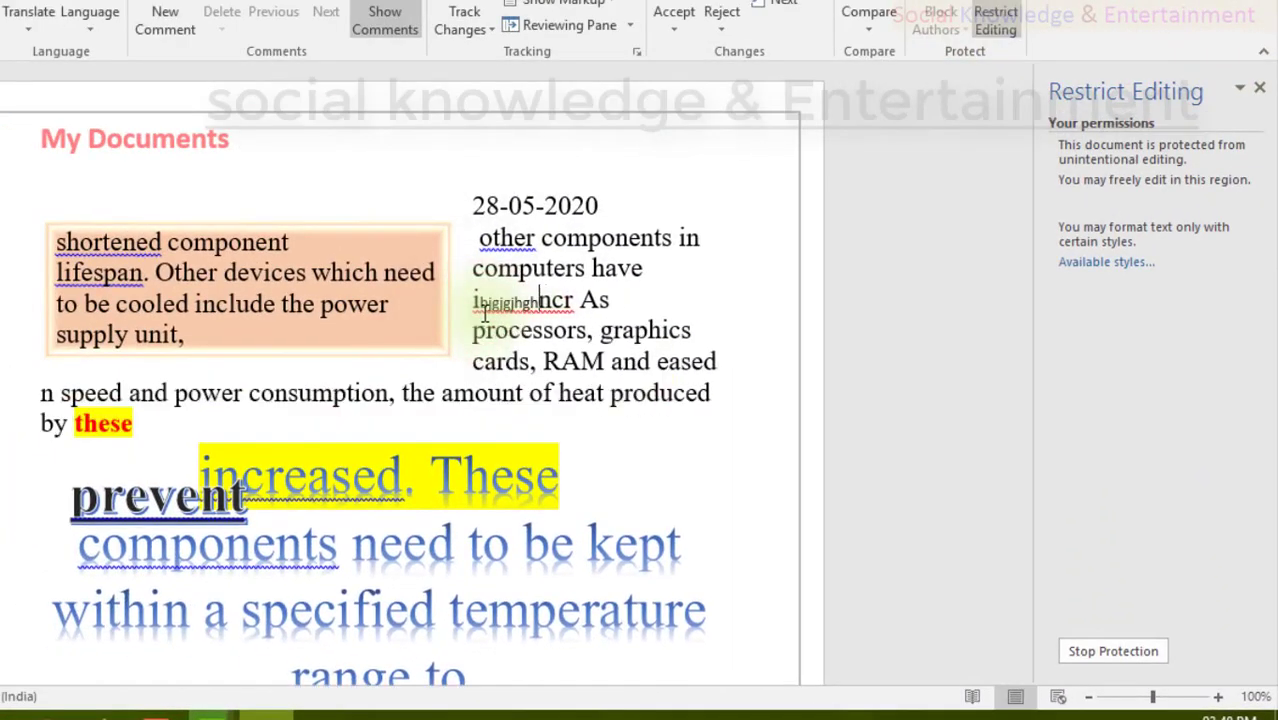
pyautogui.write('tgyrtytdxdtstesest')
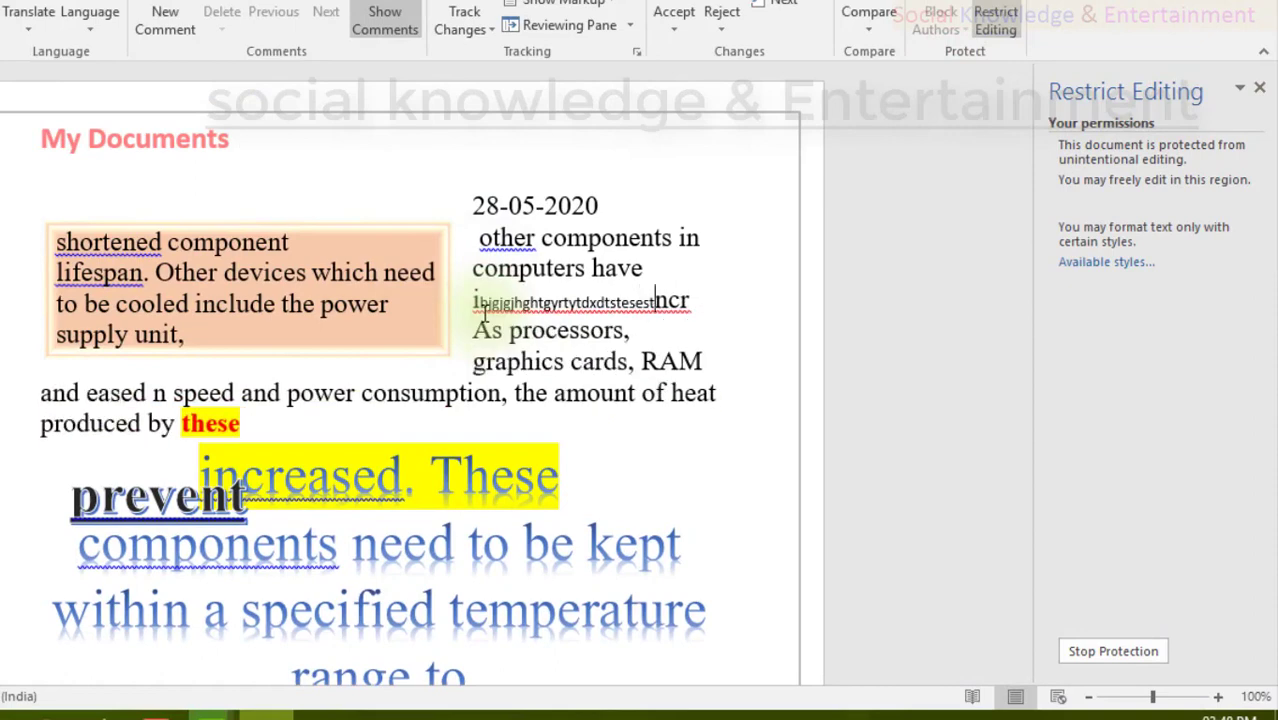
pyautogui.write('sttset')
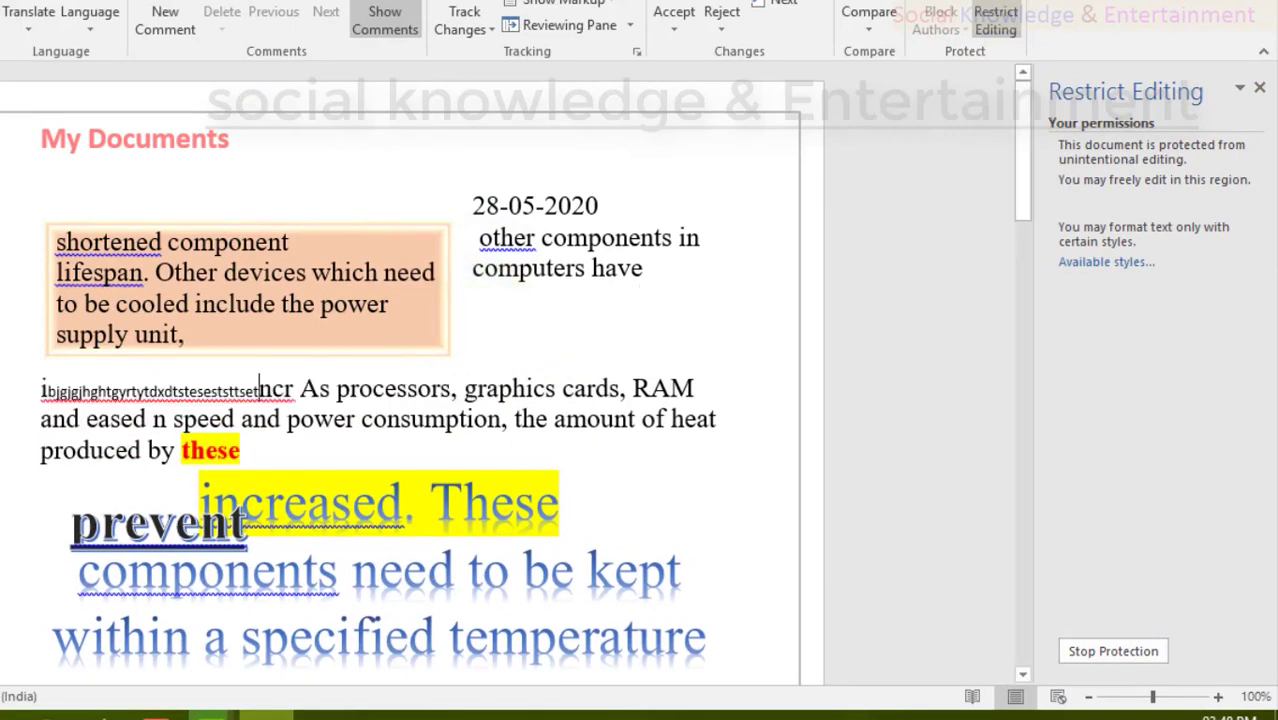
pyautogui.hotkey('alt', 'F4')
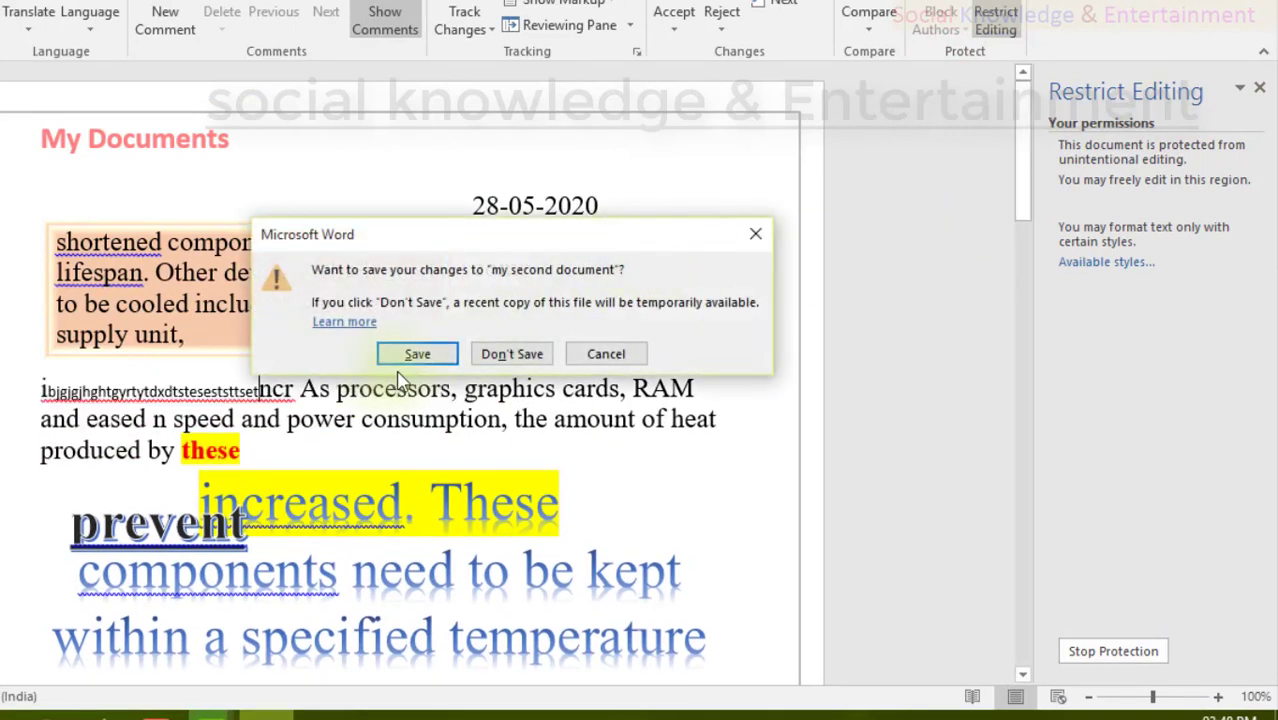
pyautogui.click(440, 360)
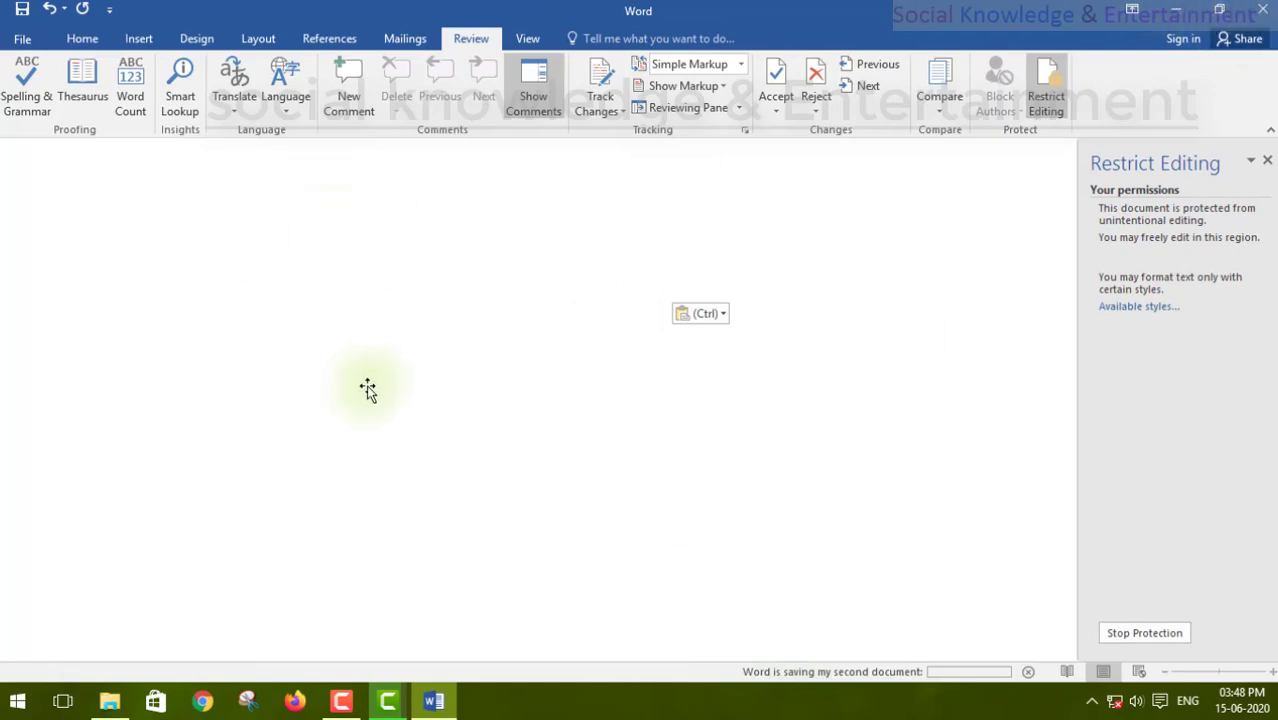
# Step: Show the Desktop folder in File Explorer, relaunch Word 2016 from its shortcut, then show the desktop
pyautogui.click(109, 698)
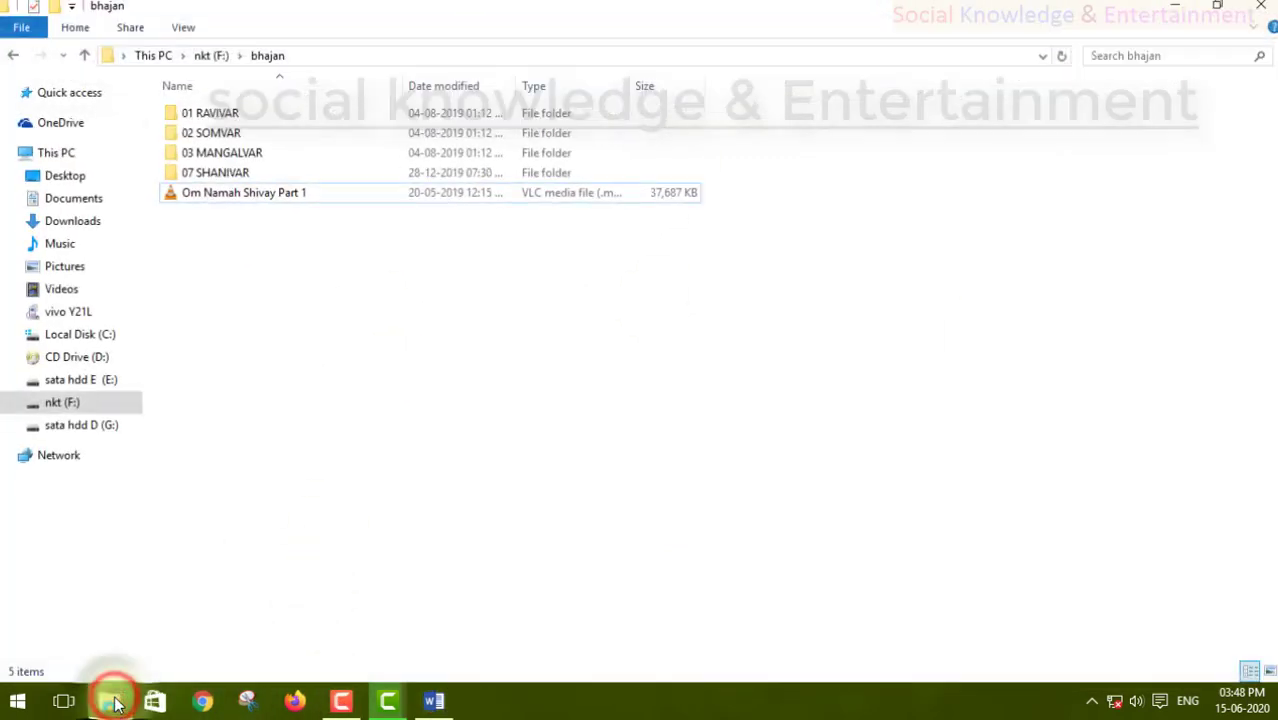
pyautogui.click(79, 175)
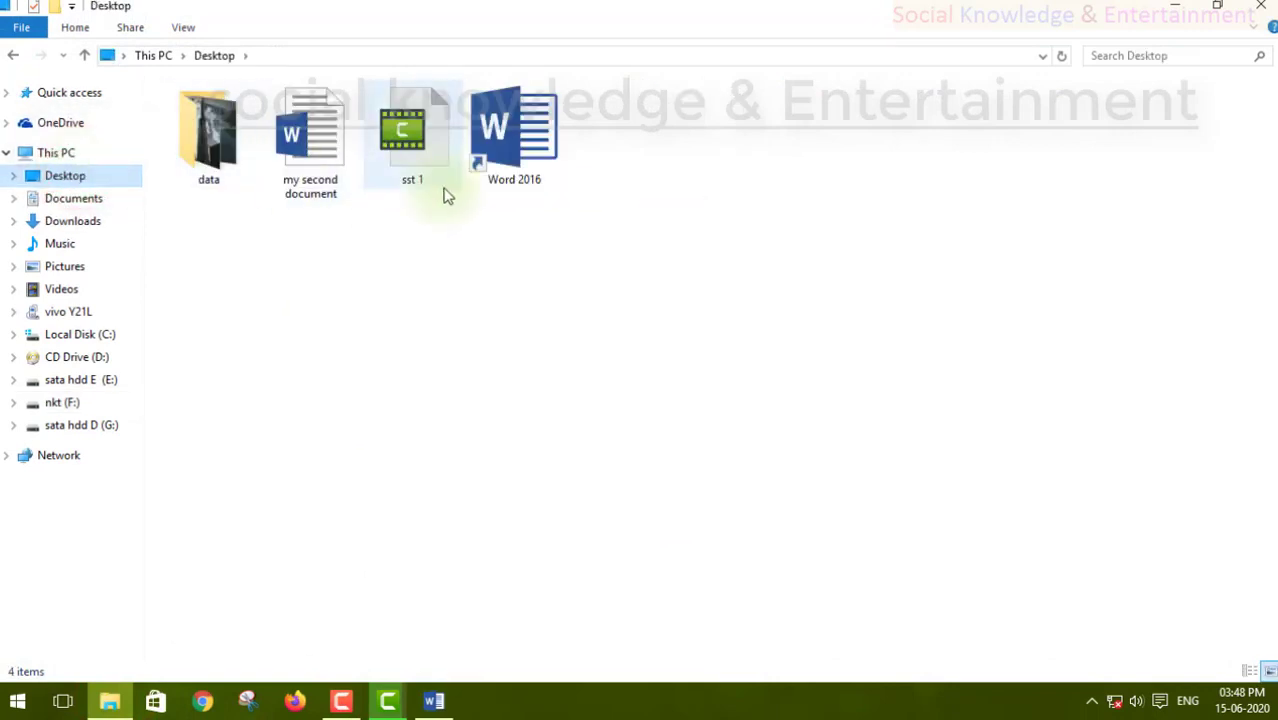
pyautogui.click(522, 180)
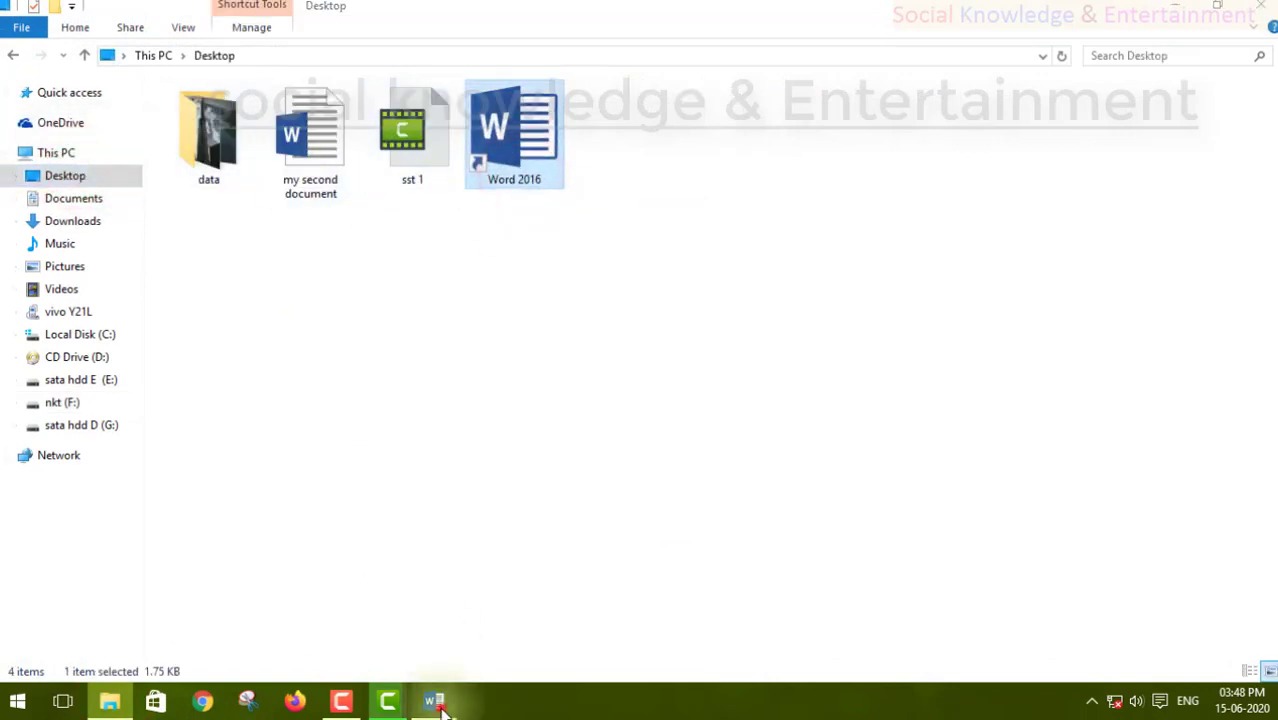
pyautogui.click(436, 698)
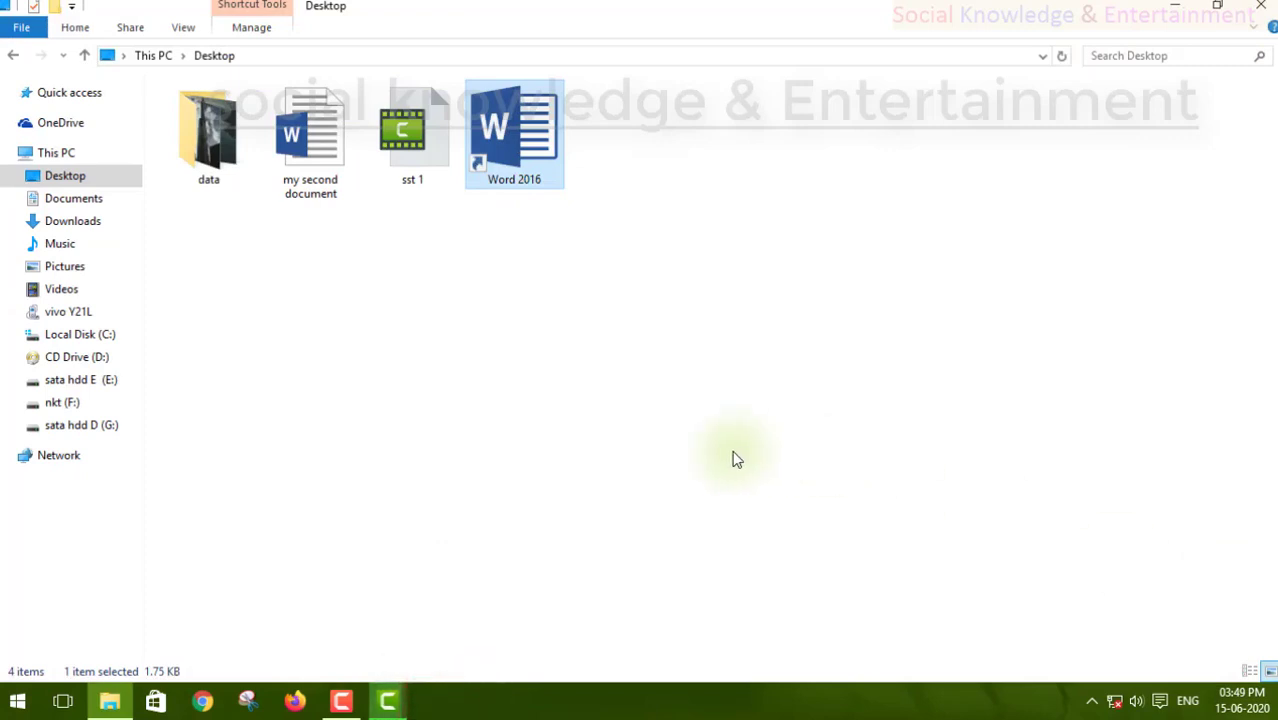
pyautogui.doubleClick(509, 149)
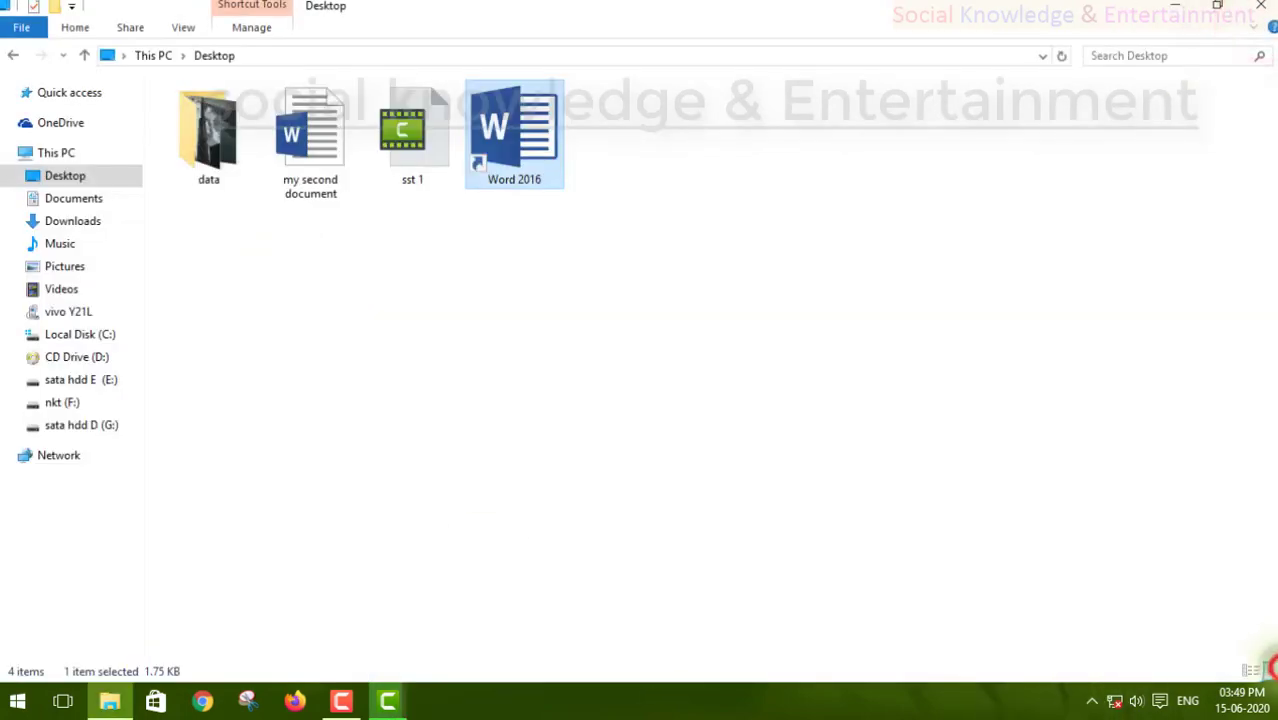
pyautogui.click(1273, 695)
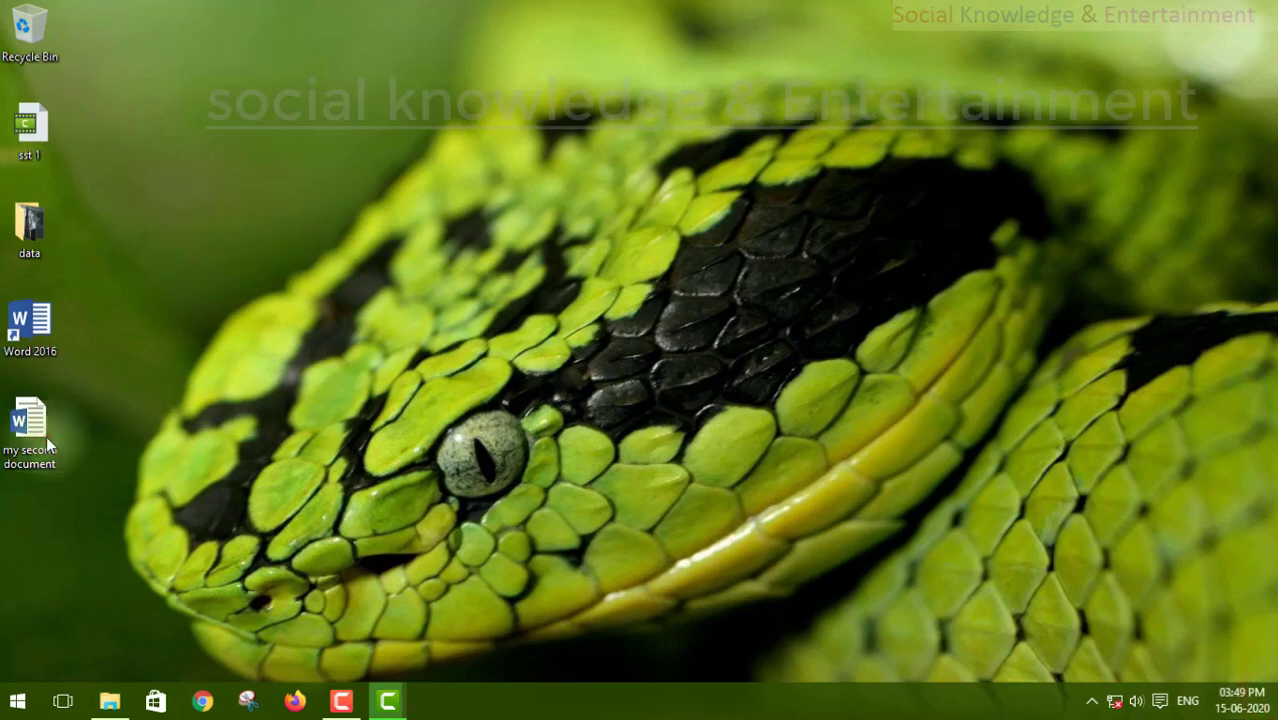
# Step: Move the 'my second document' icon beside sst 1 and open it in Word
pyautogui.click(47, 438)
pyautogui.moveTo(42, 438); pyautogui.dragTo(145, 117)
pyautogui.doubleClick(162, 225)
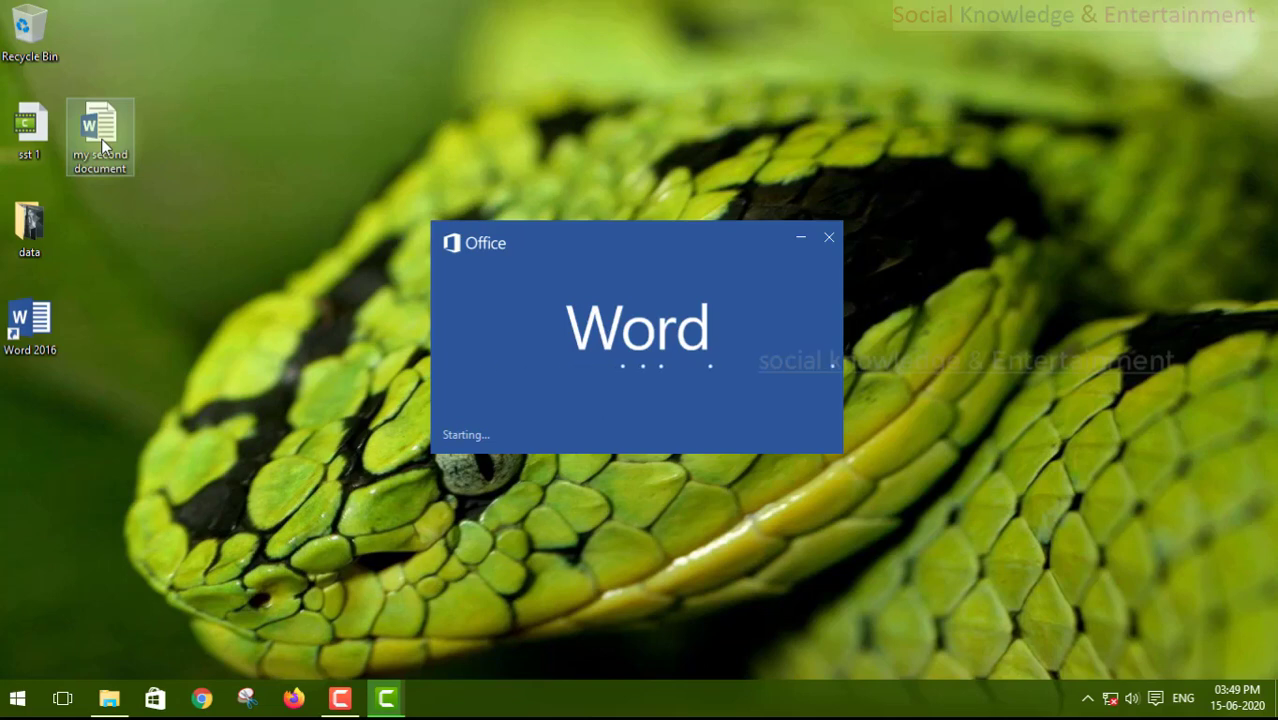
# Step: Inspect the stray gibberish letters before 'ncr', then show the View tab and close the Signatures notice
pyautogui.scroll(-3, 807, 419)
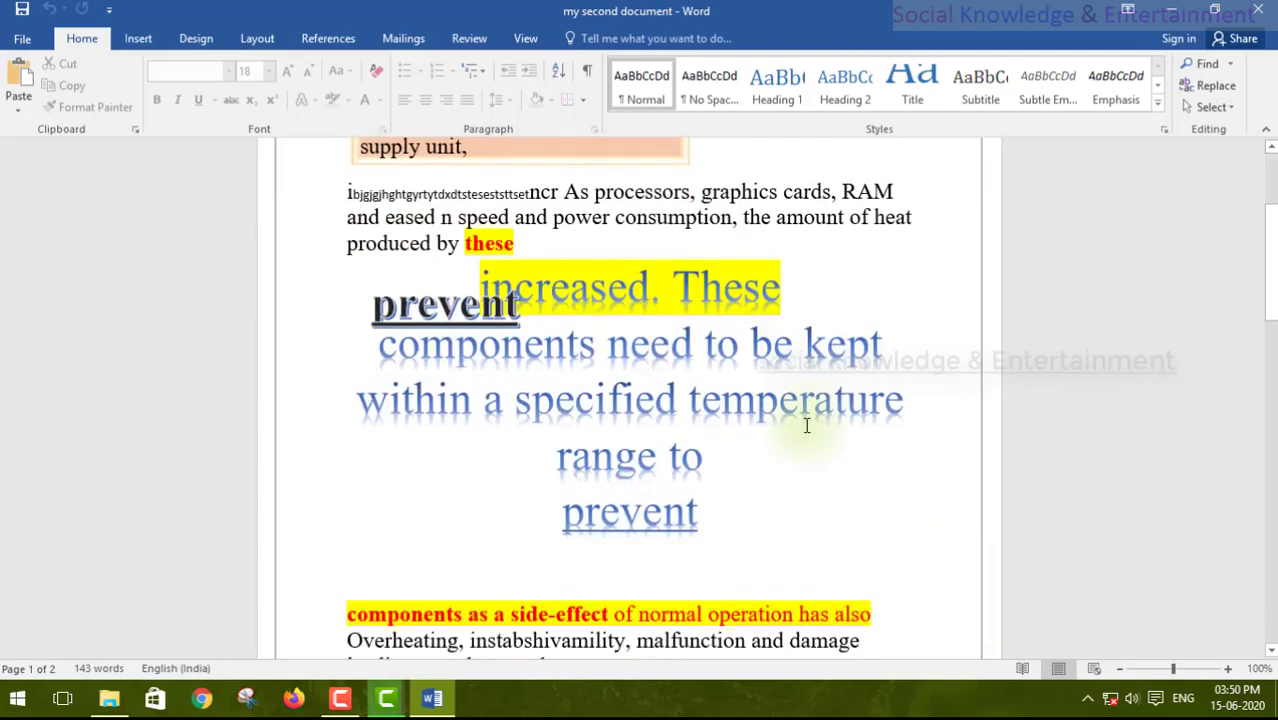
pyautogui.scroll(3, 807, 419)
pyautogui.click(801, 411)
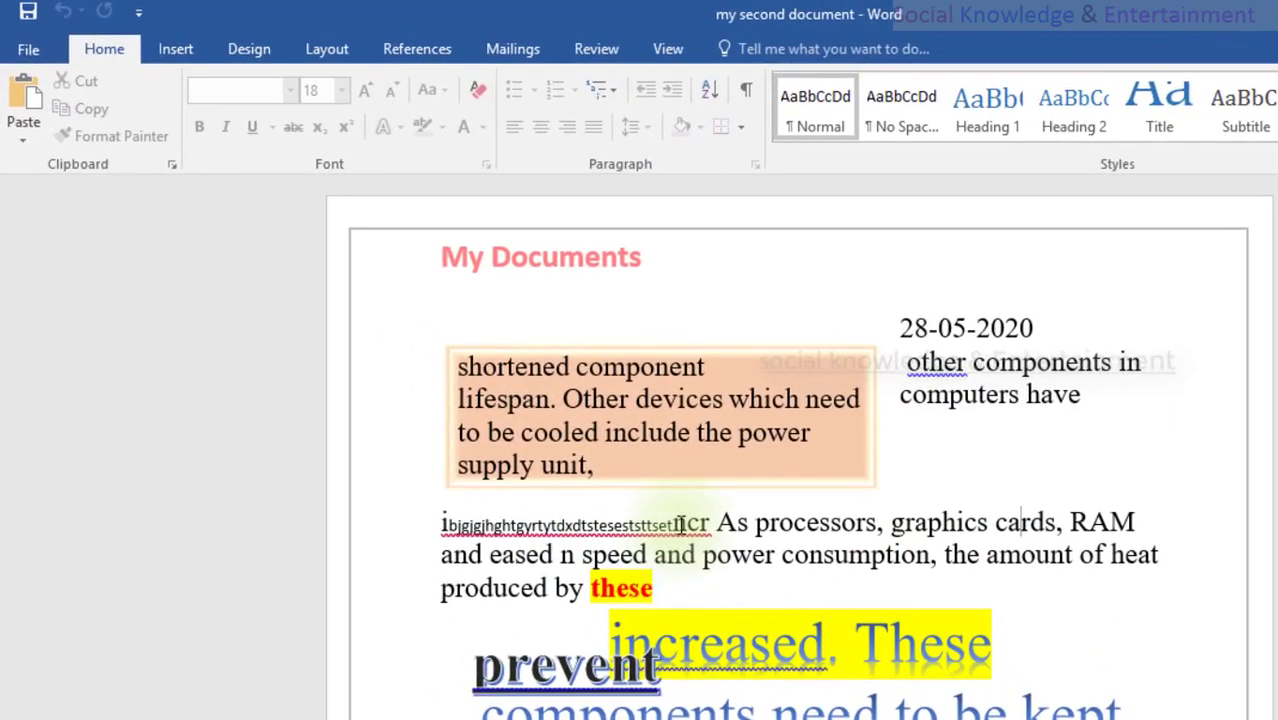
pyautogui.moveTo(676, 522); pyautogui.dragTo(420, 522)
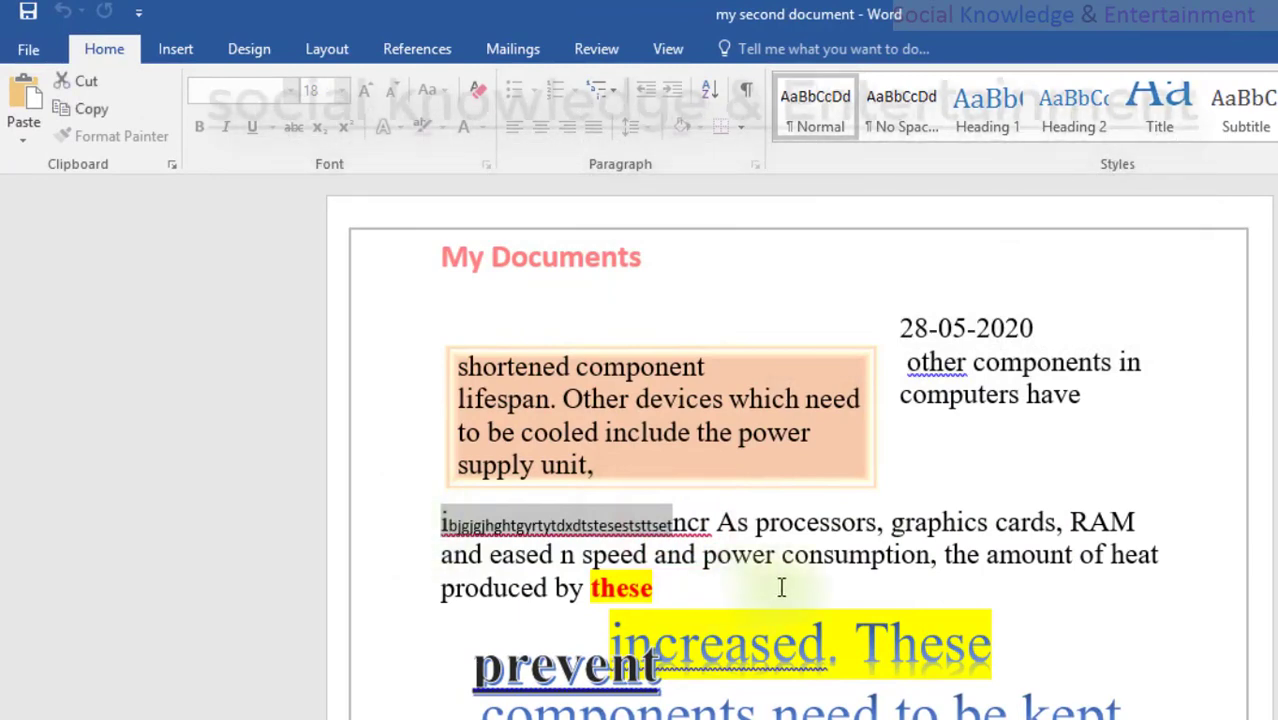
pyautogui.click(675, 522)
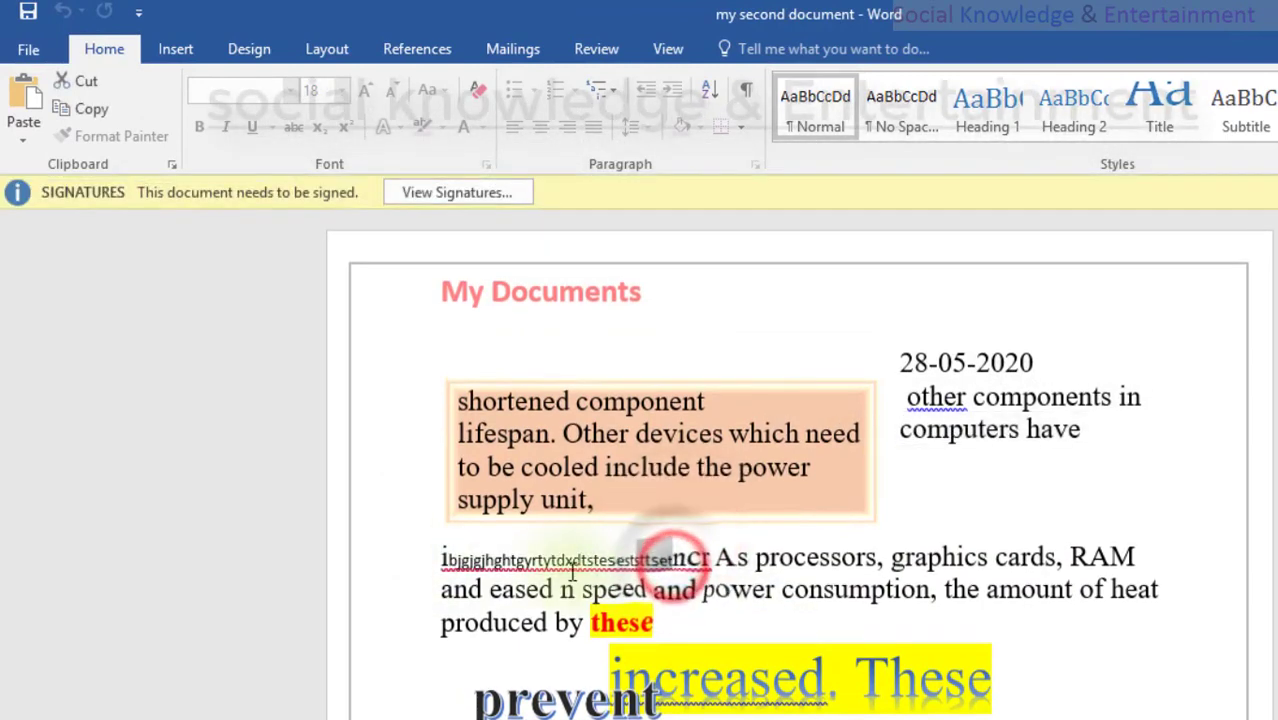
pyautogui.moveTo(572, 570); pyautogui.dragTo(452, 568)
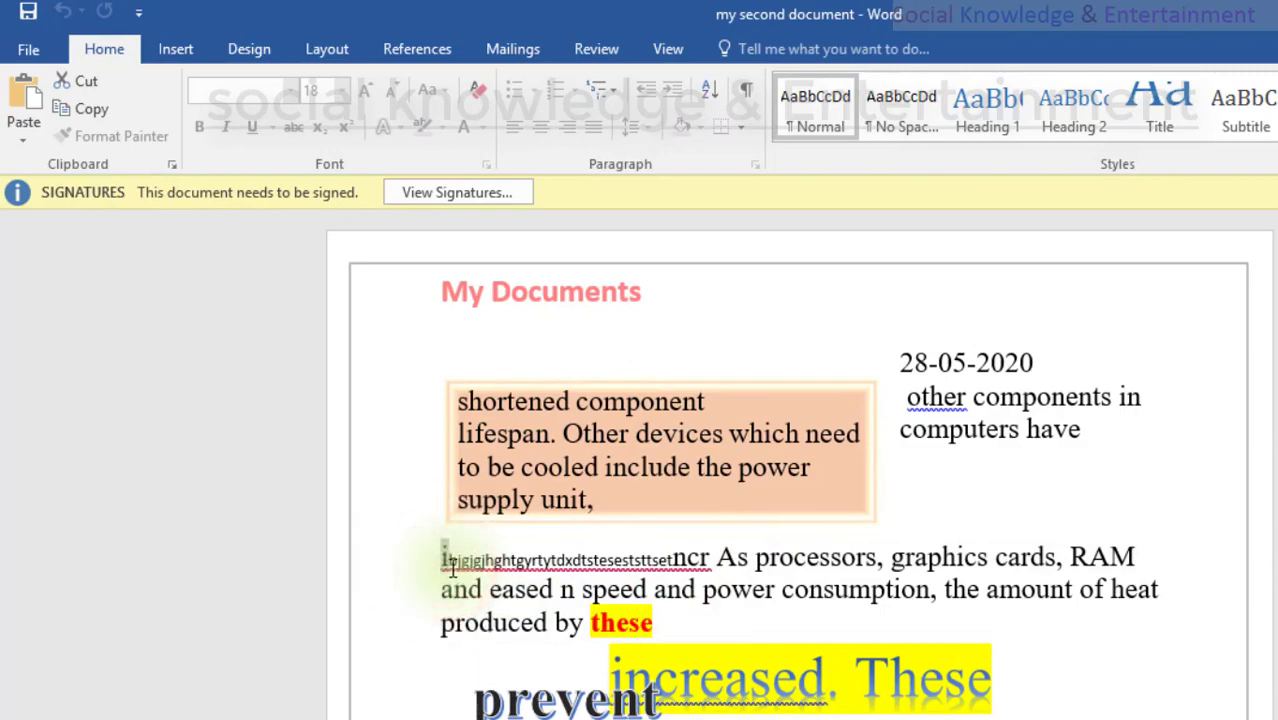
pyautogui.click(449, 561)
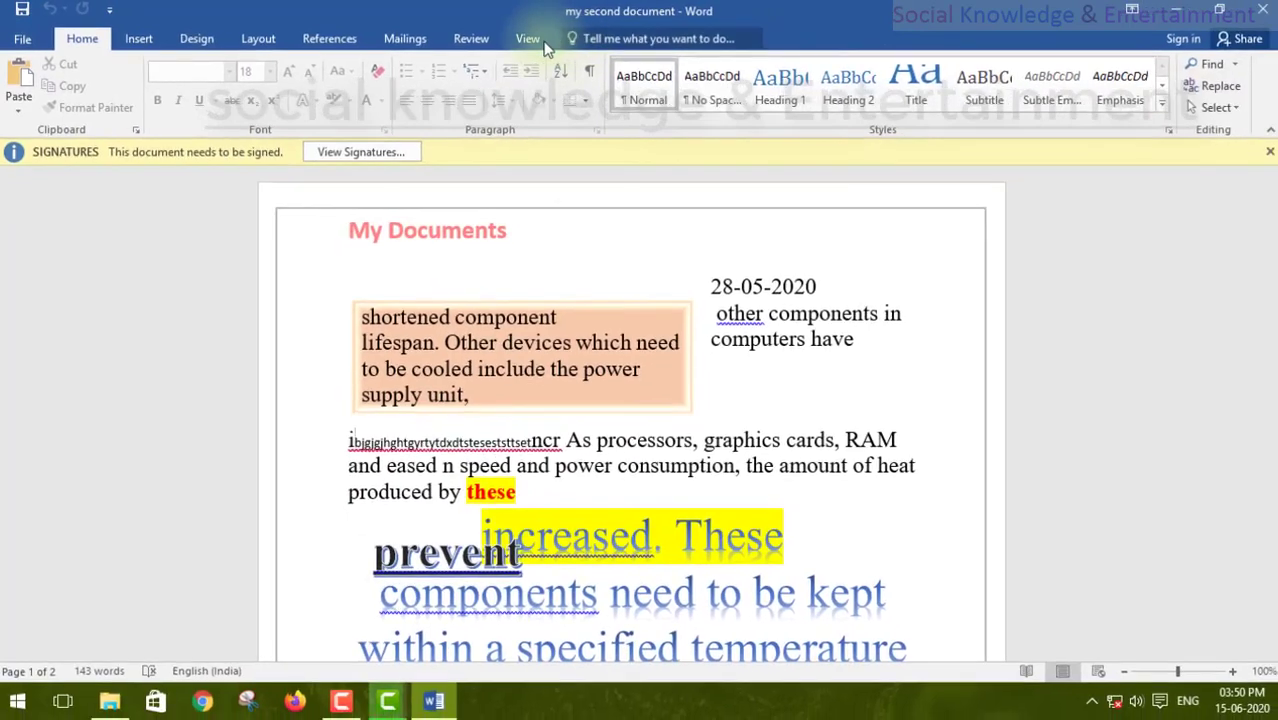
pyautogui.click(668, 49)
pyautogui.click(1270, 151)
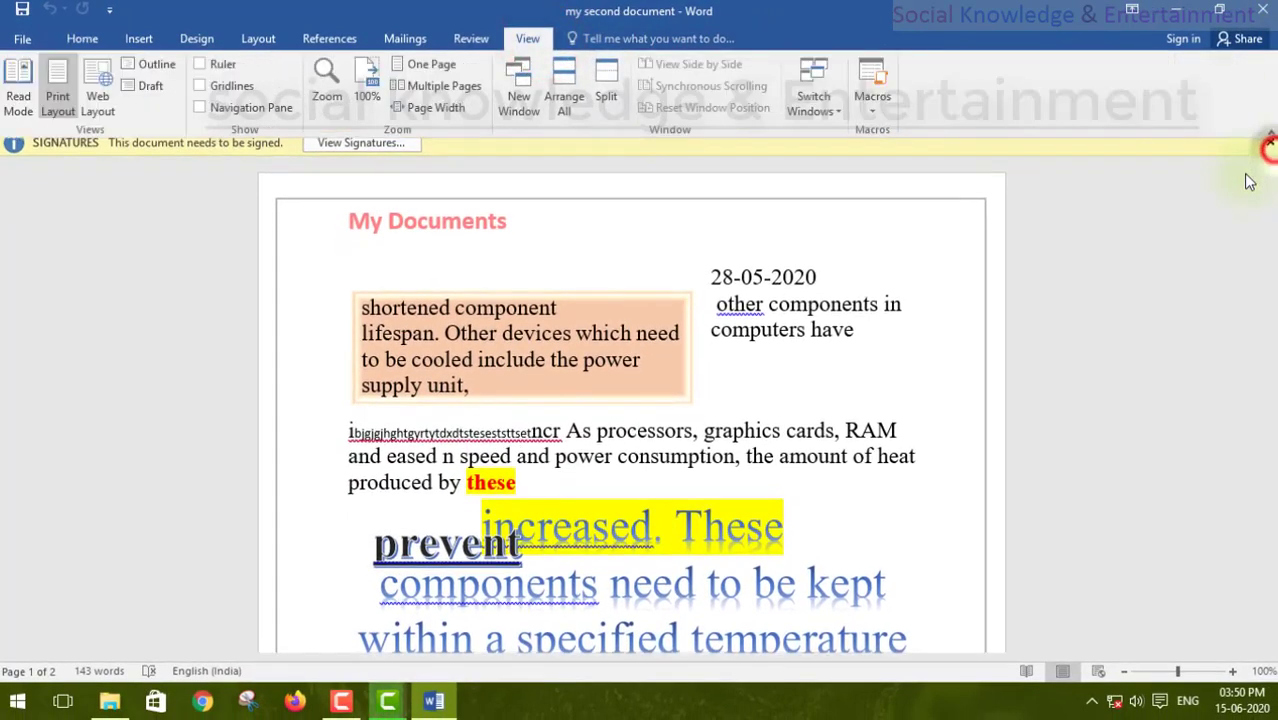
# Step: Stop protection from the Review tab's Restrict Editing pane by entering the password
pyautogui.click(471, 39)
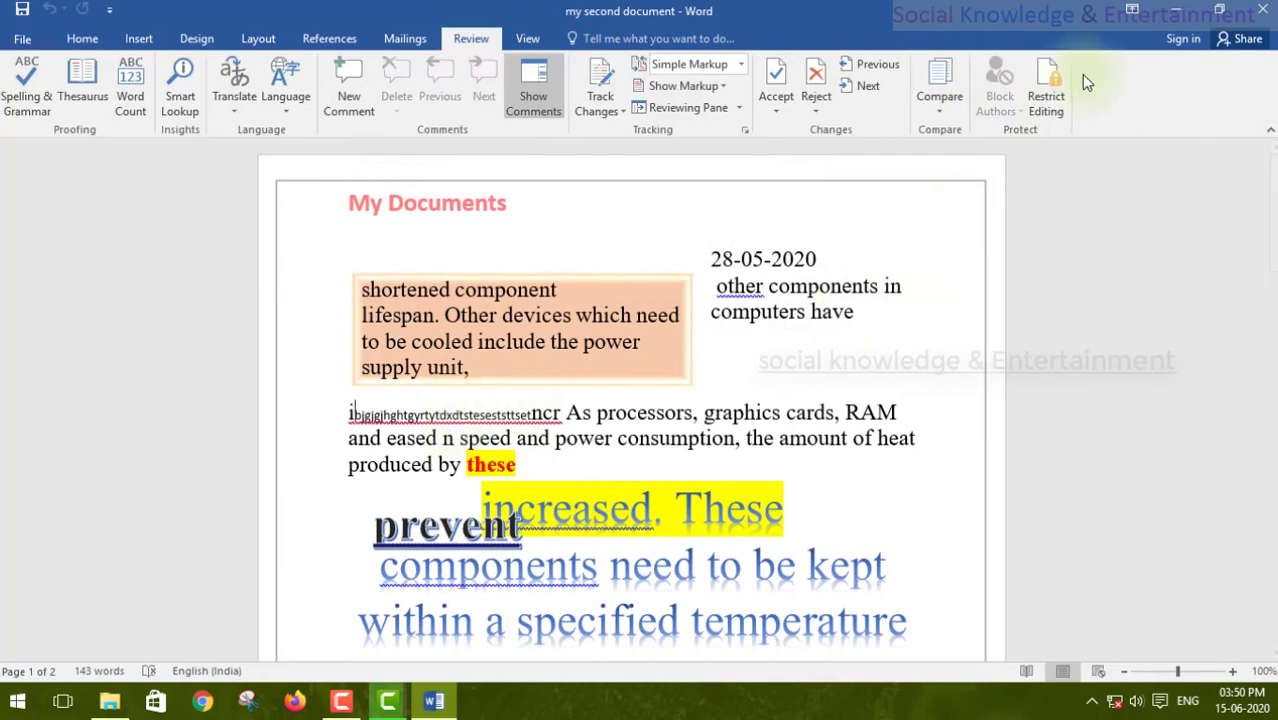
pyautogui.click(1048, 82)
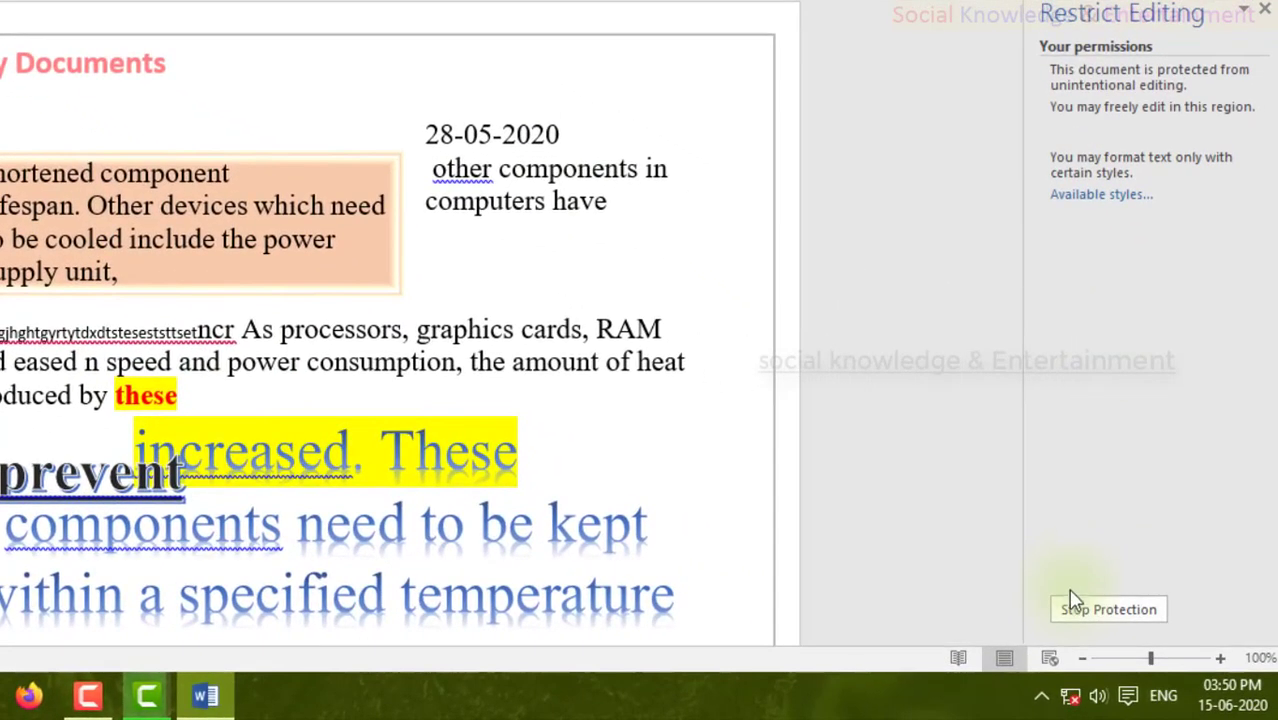
pyautogui.click(1220, 629)
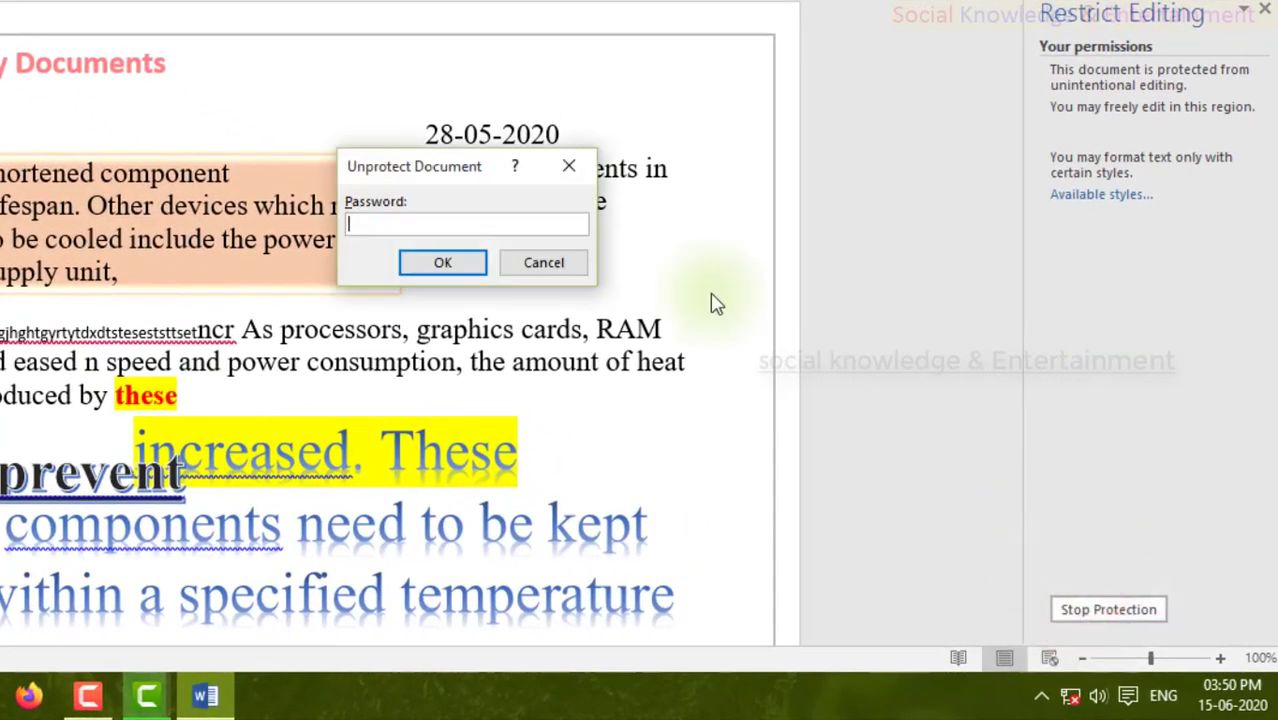
pyautogui.press('Return')
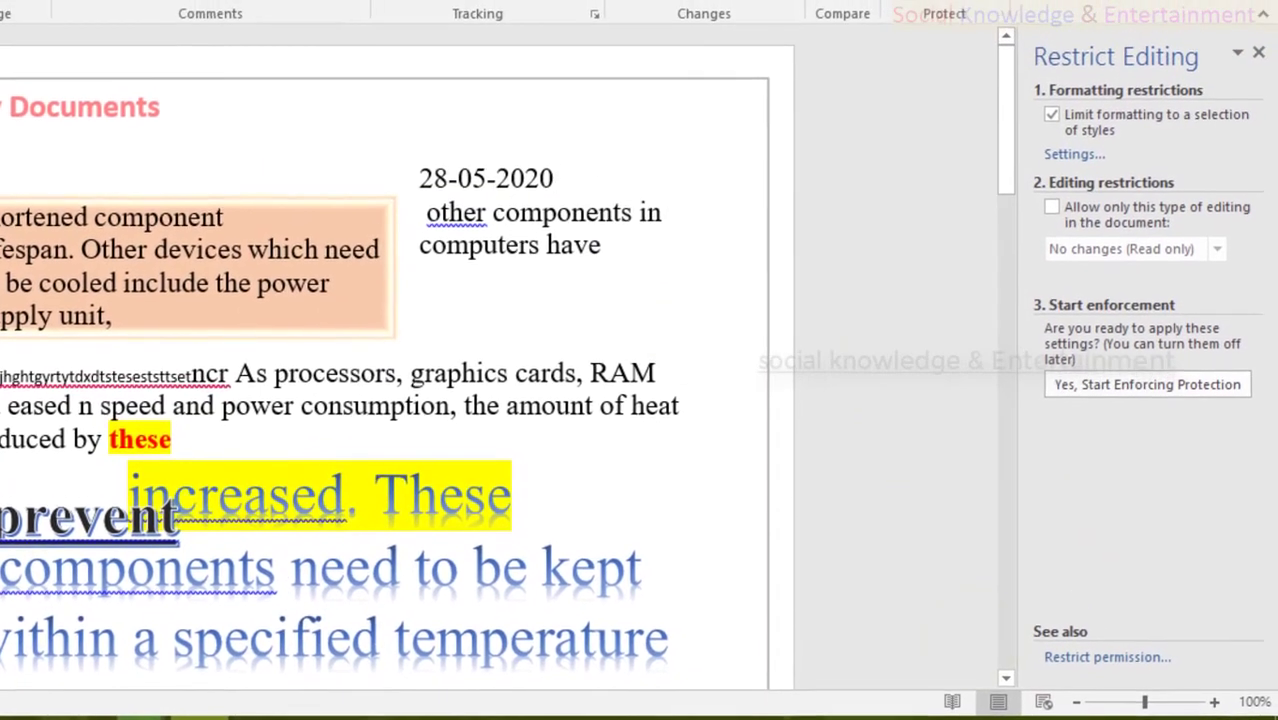
# Step: Delete the gibberish letters before 'ncr' so the paragraph reads 'incr As processors, graphics cards, RAM'
pyautogui.click(192, 379)
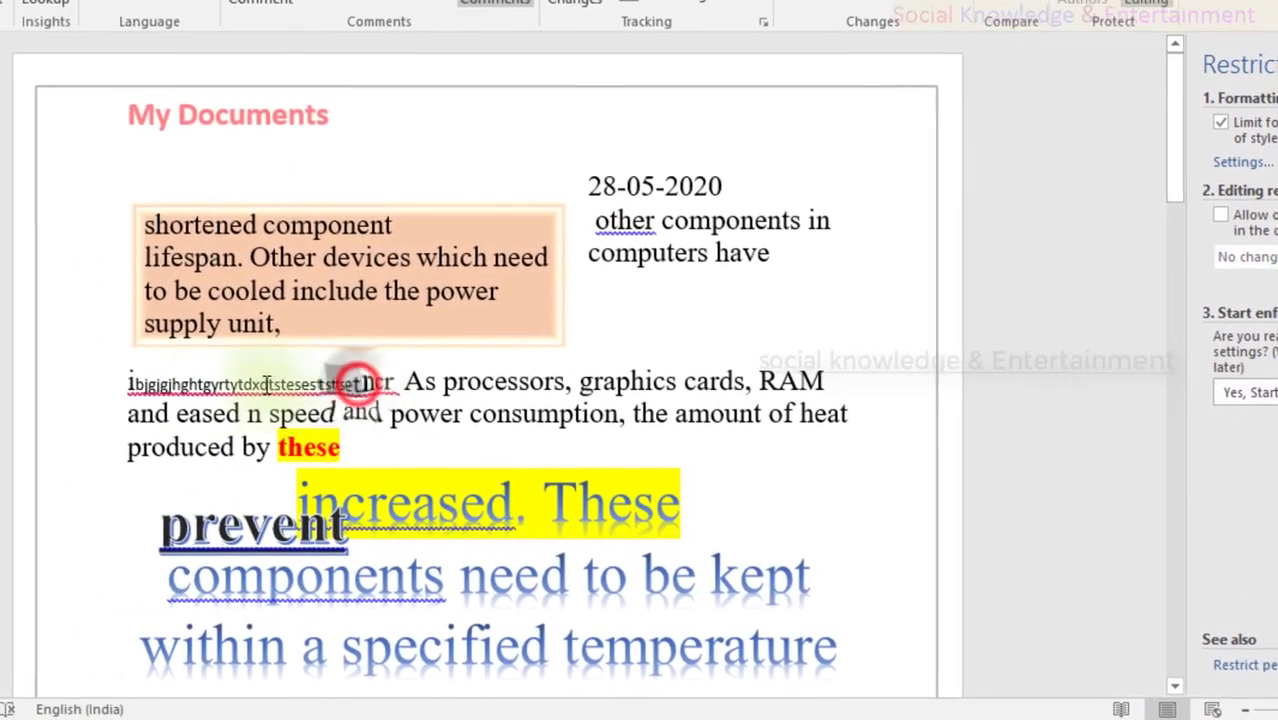
pyautogui.moveTo(268, 384); pyautogui.dragTo(131, 384)
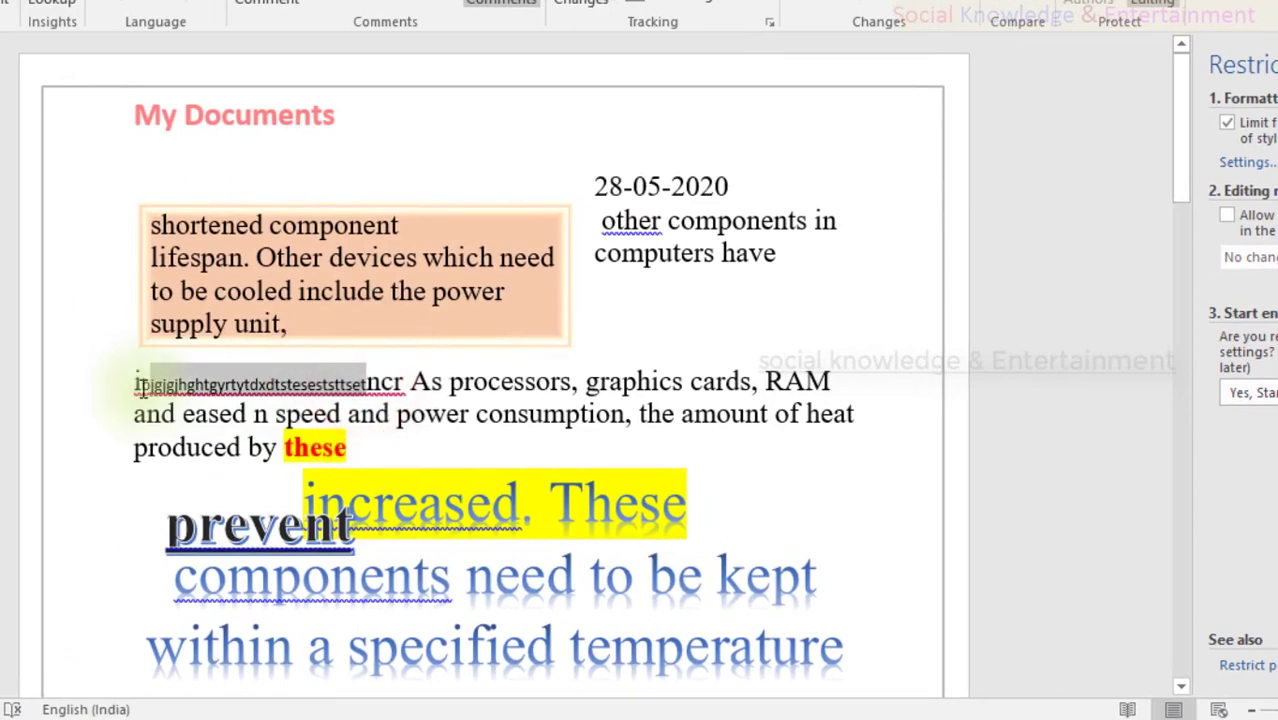
pyautogui.press('BackSpace')
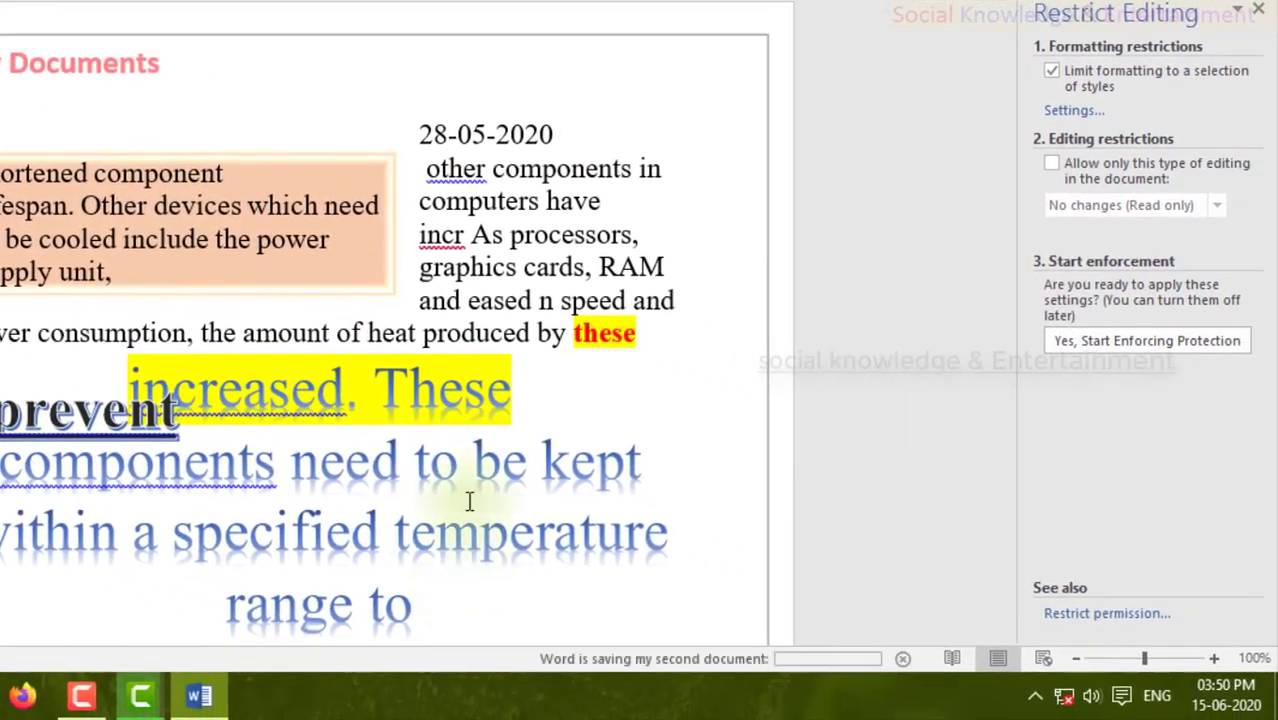
pyautogui.click(512, 337)
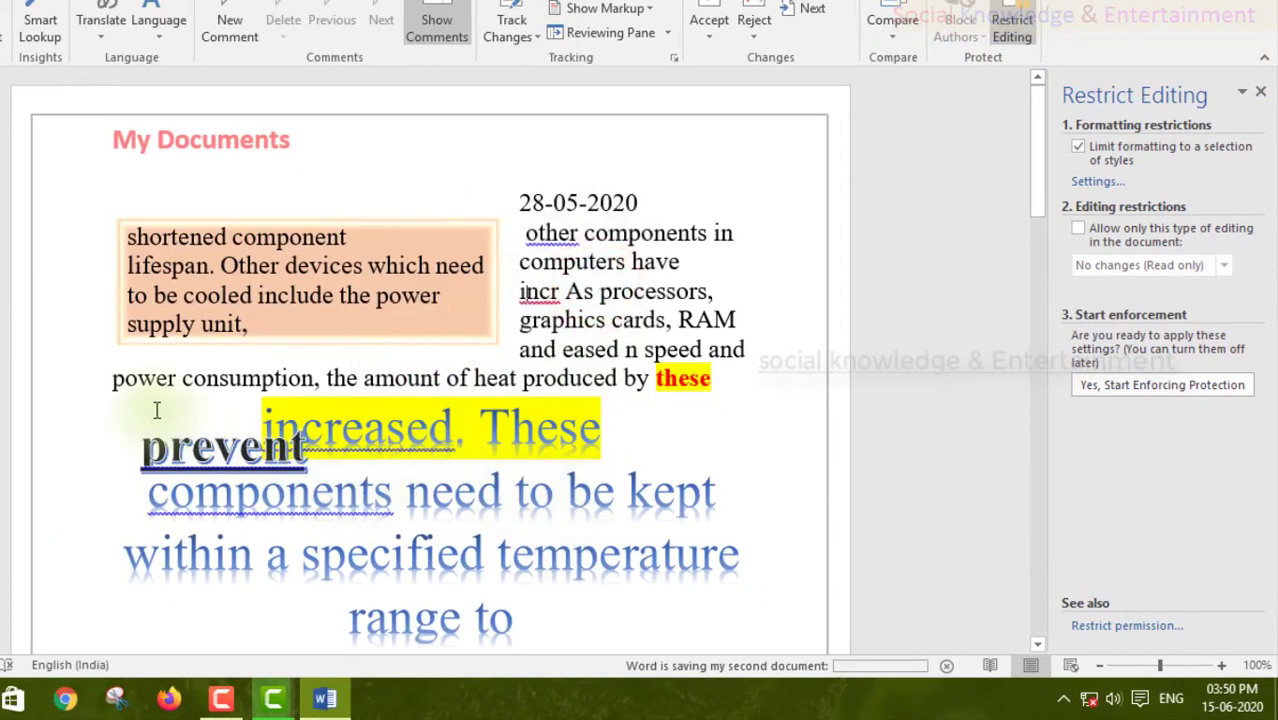
pyautogui.click(311, 160)
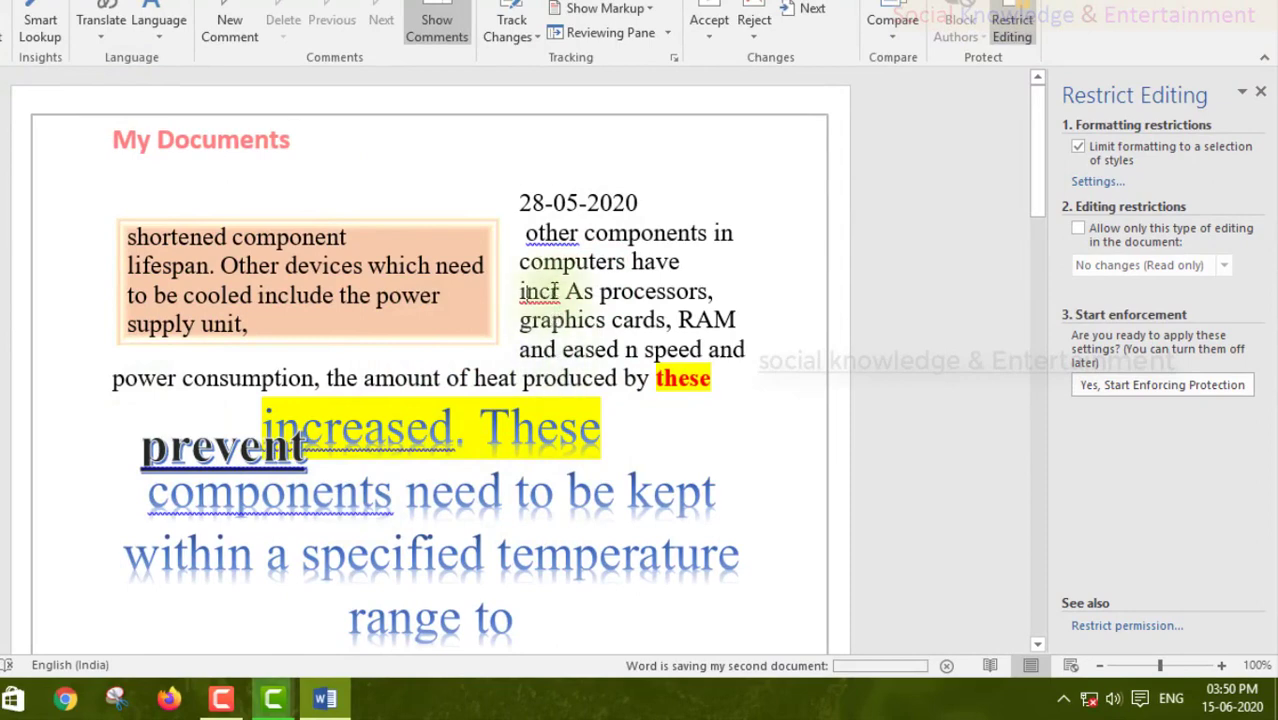
pyautogui.click(587, 260)
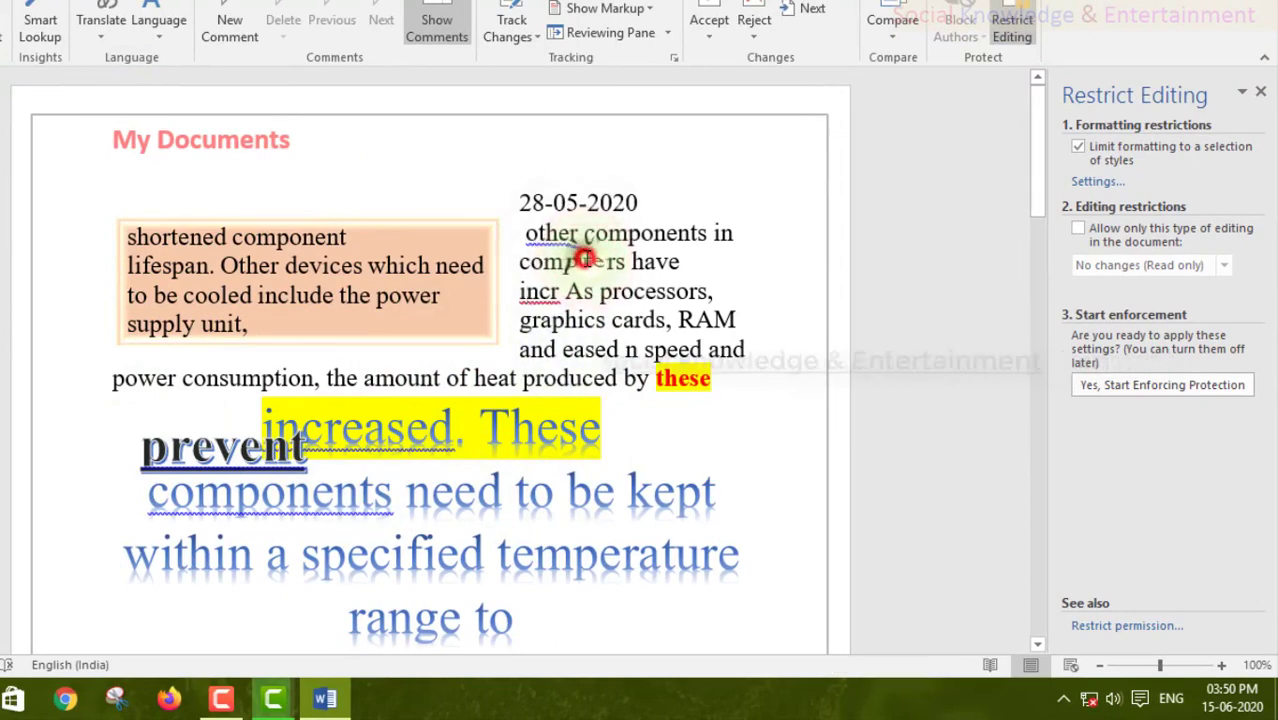
pyautogui.scroll(-3, 587, 260)
pyautogui.scroll(3, 588, 259)
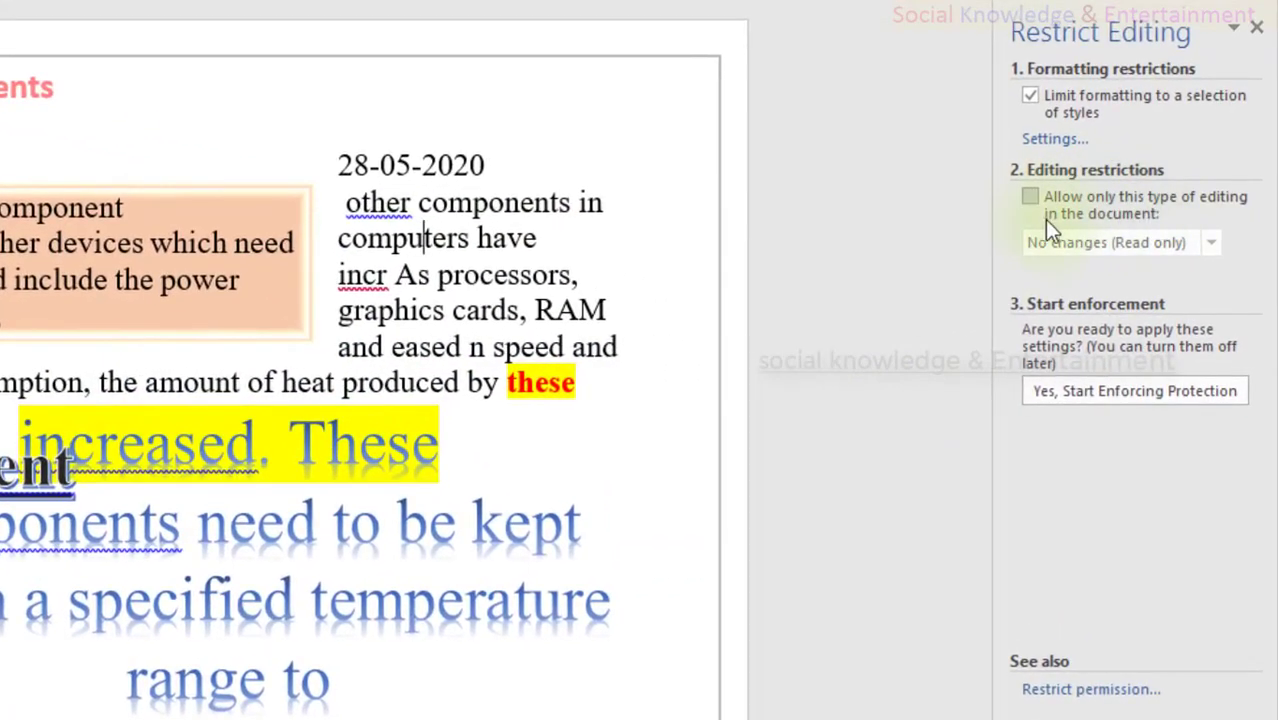
# Step: Tick 'Allow only this type of editing' with No changes (Read only), and try Shading without applying it
pyautogui.click(1033, 200)
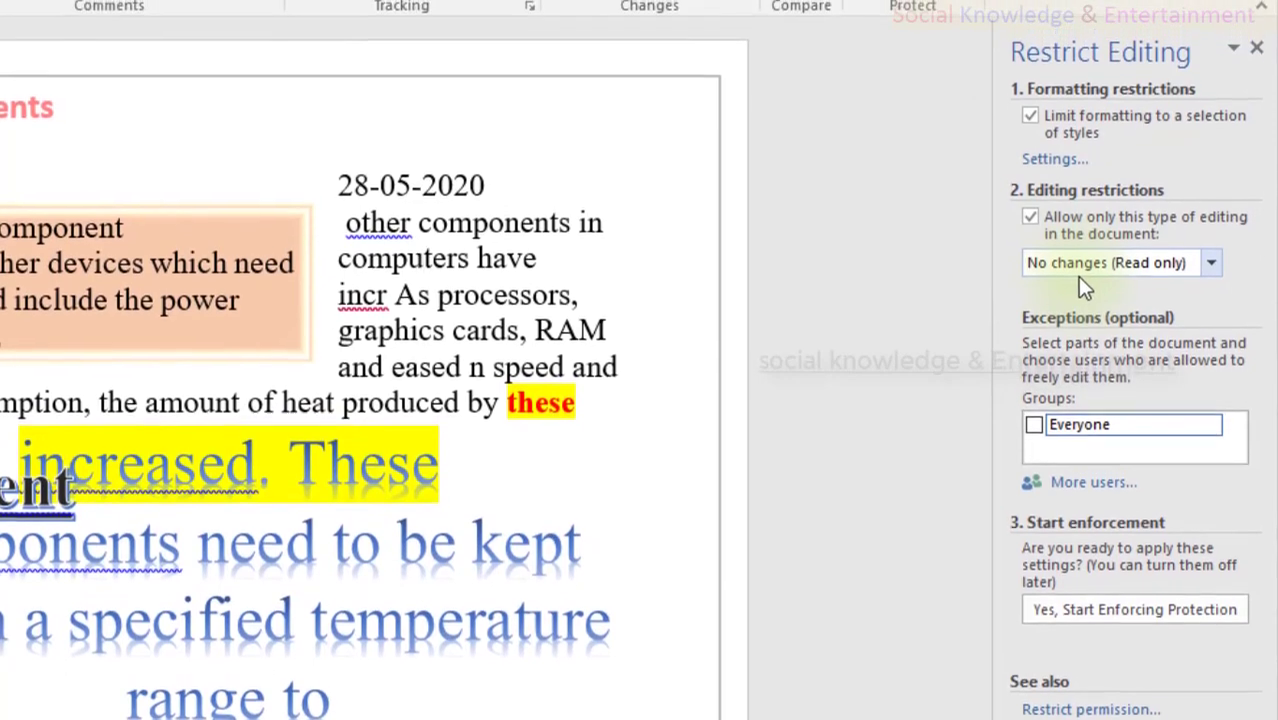
pyautogui.click(1070, 266)
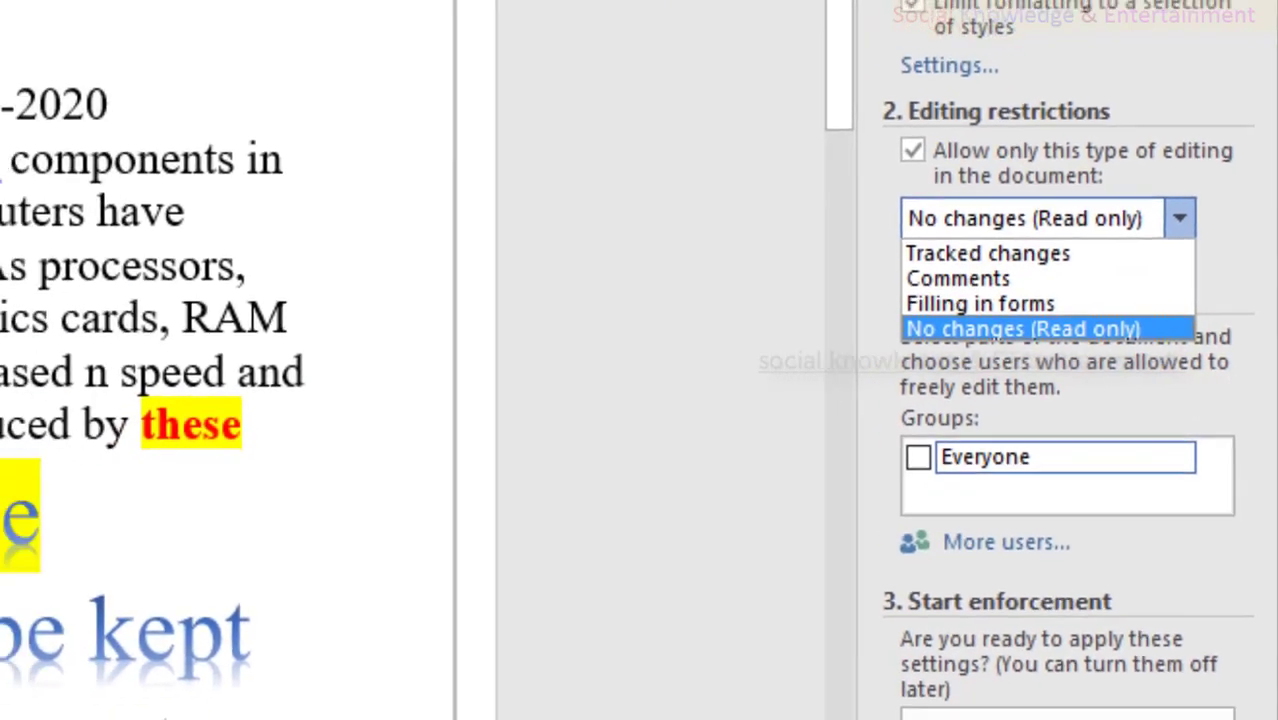
pyautogui.moveTo(430, 228); pyautogui.dragTo(588, 364)
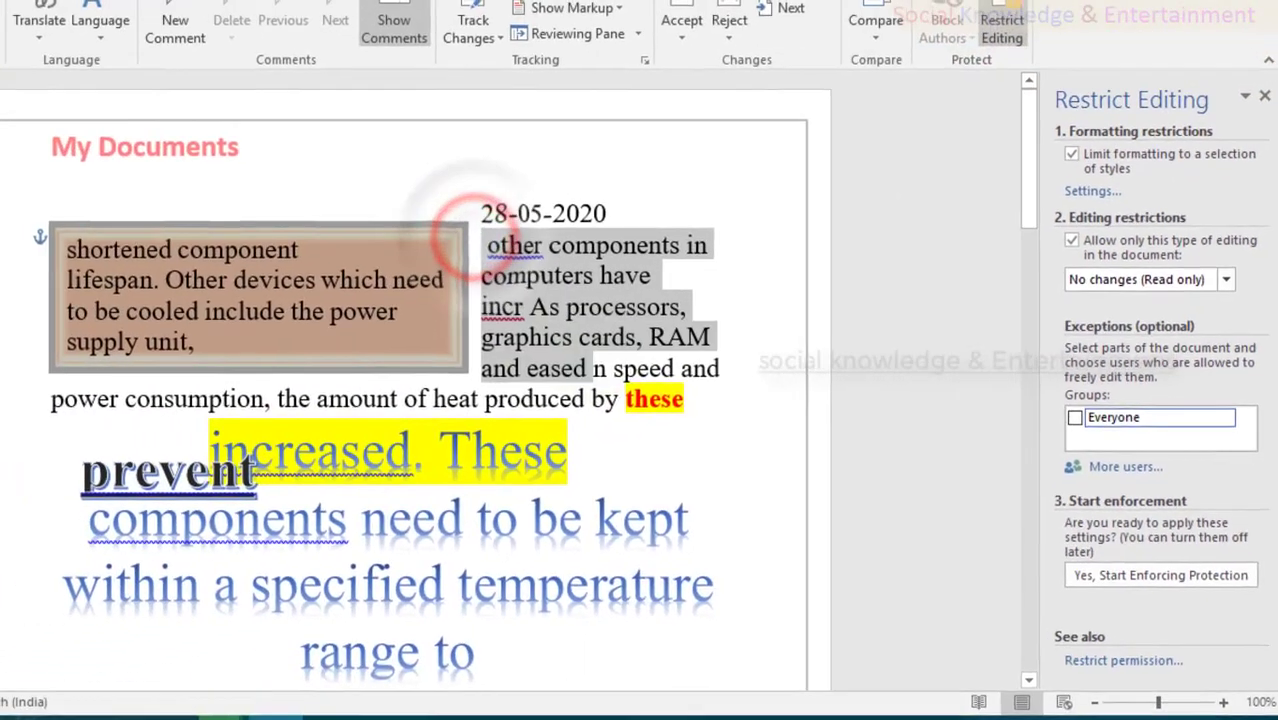
pyautogui.click(98, 21)
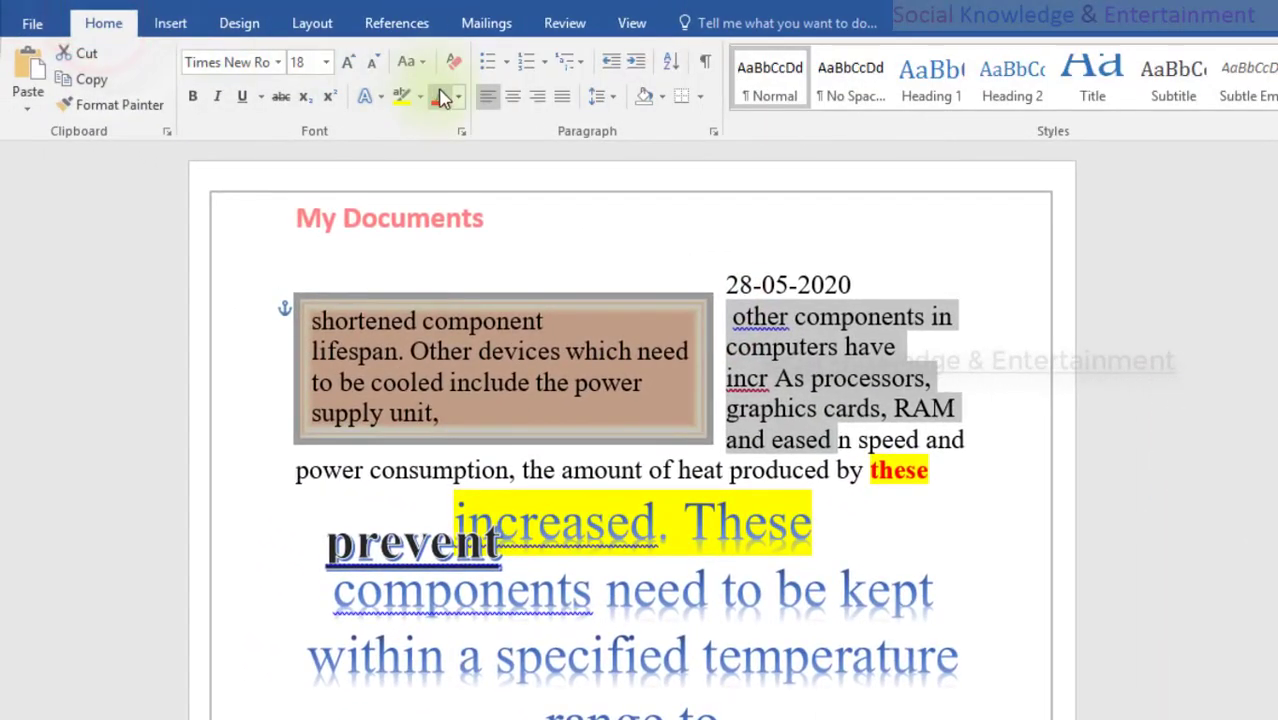
pyautogui.click(661, 97)
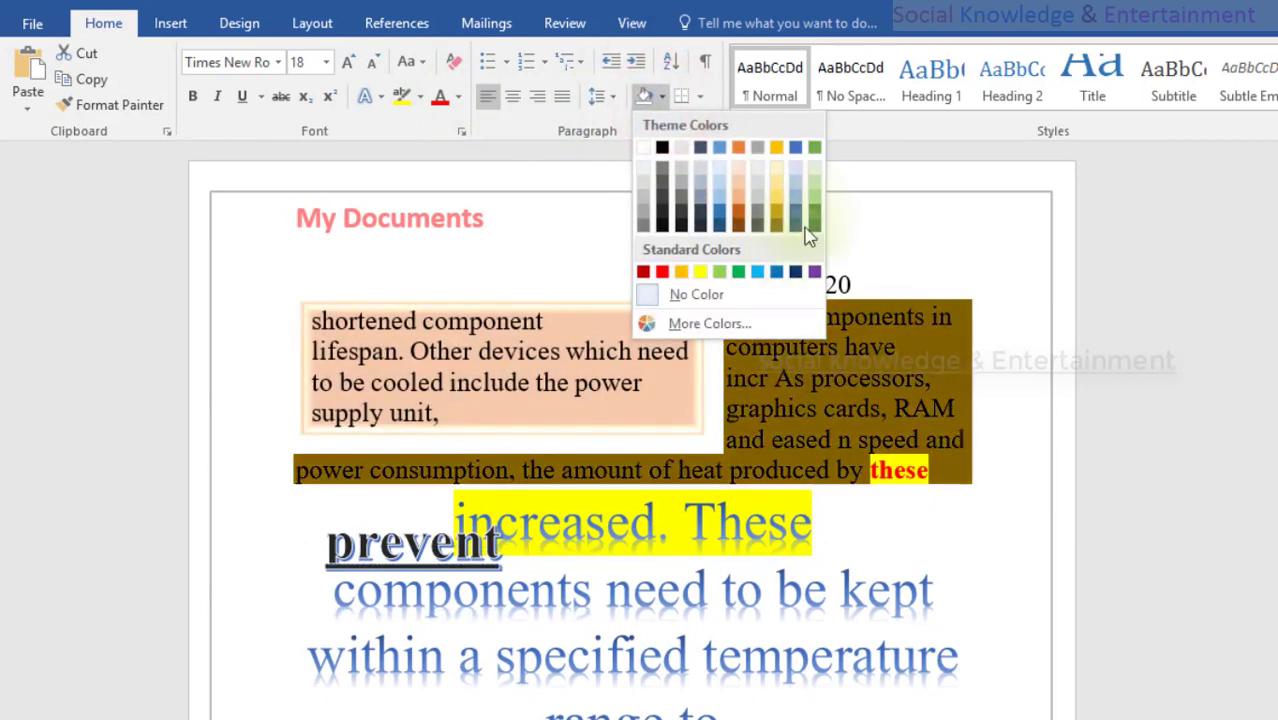
pyautogui.click(550, 222)
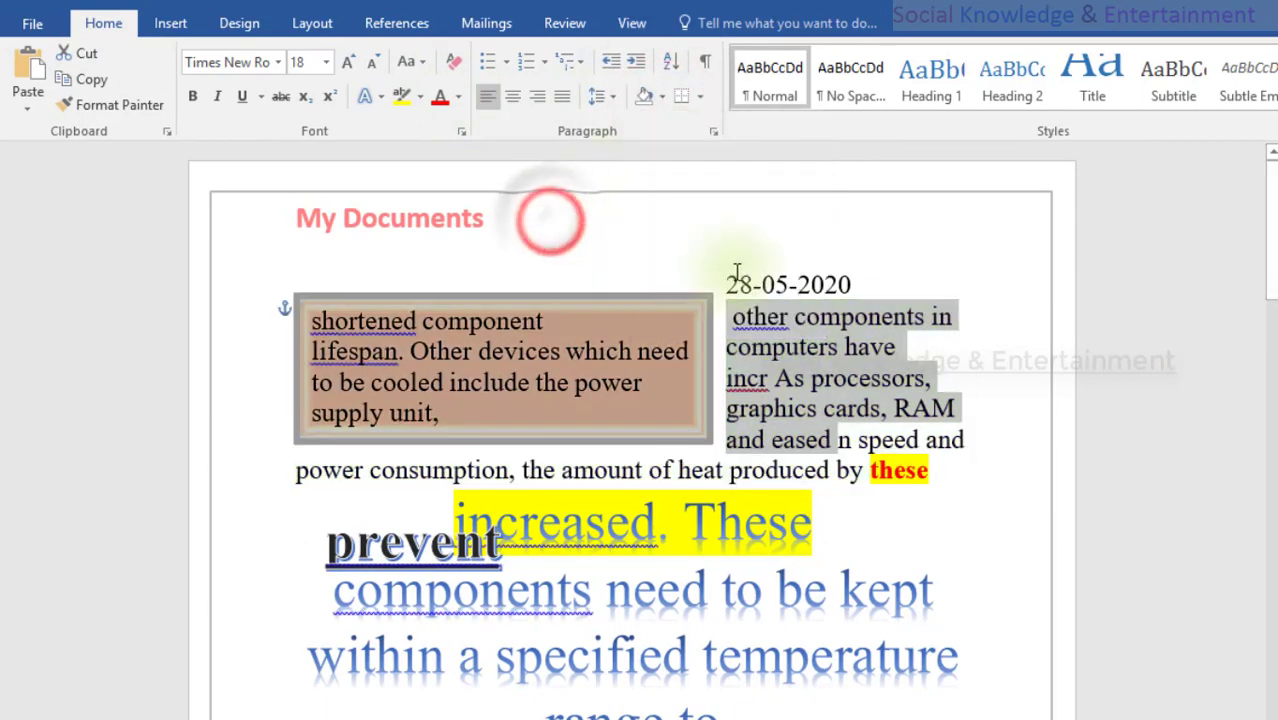
# Step: Place the caret at a few spots in the text and return to the Restrict Editing settings
pyautogui.click(750, 283)
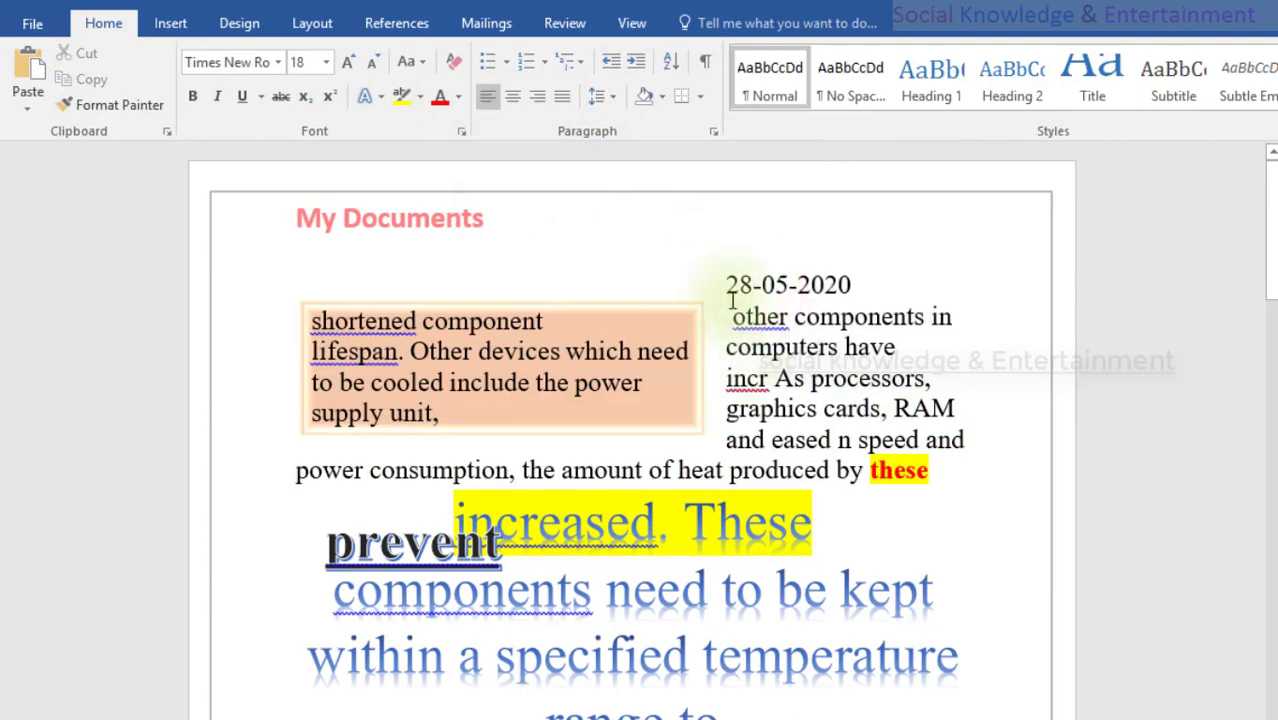
pyautogui.click(731, 298)
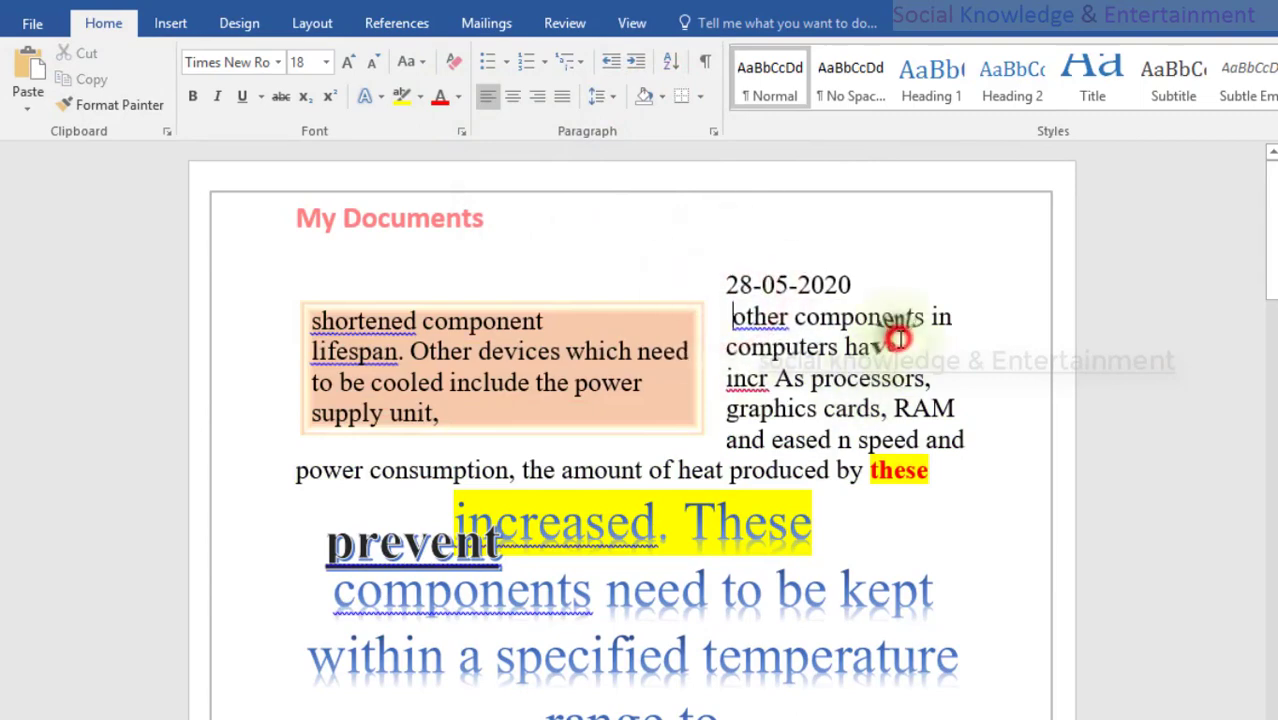
pyautogui.click(820, 347)
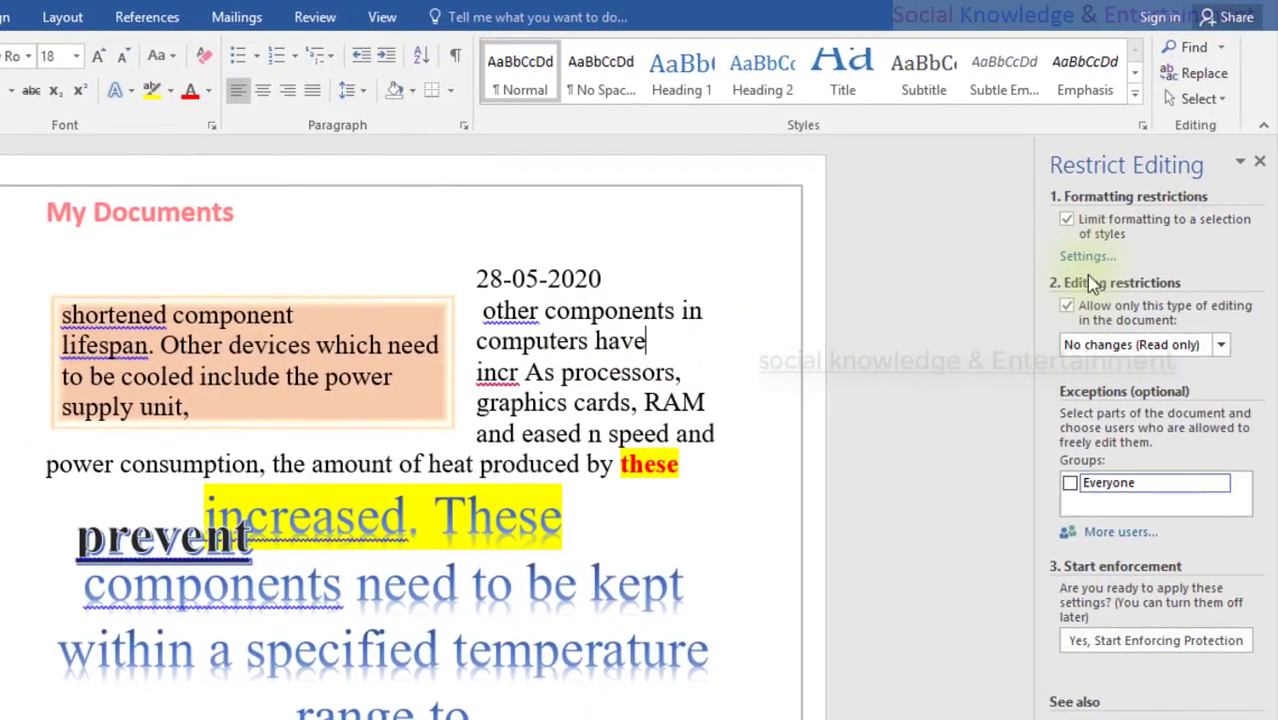
pyautogui.click(1085, 219)
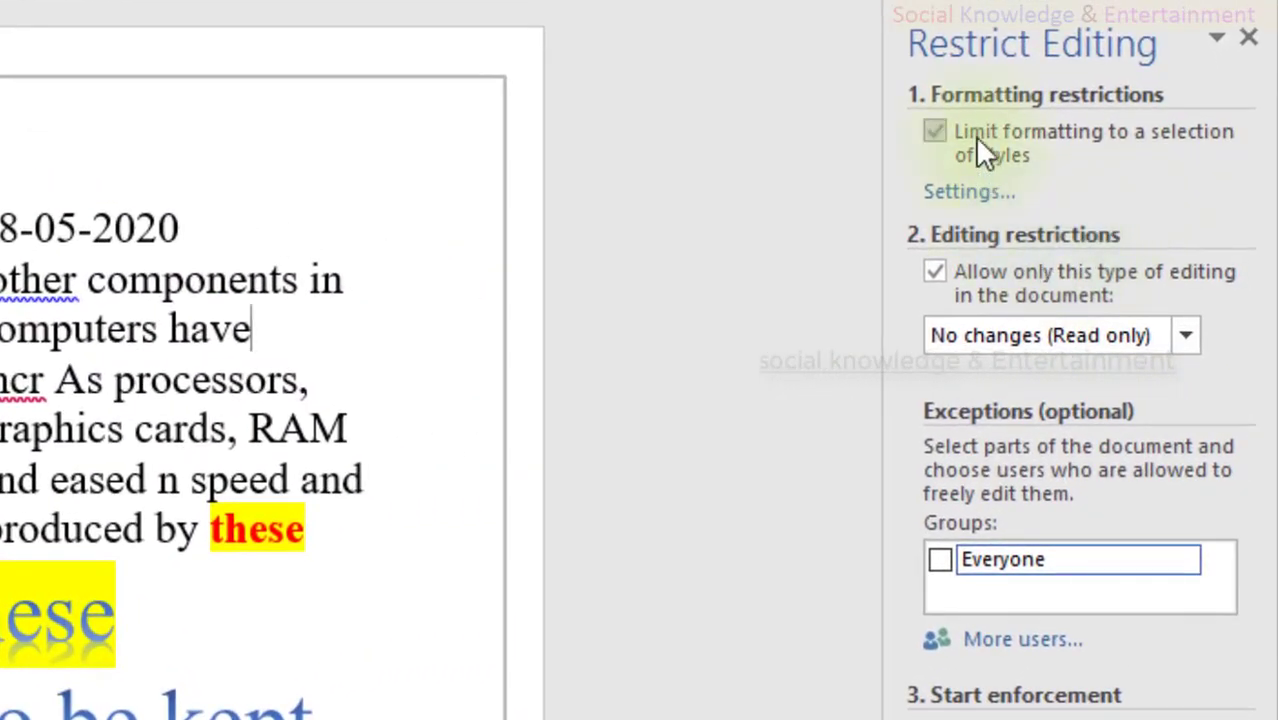
# Step: Untick style-limited formatting and tick Everyone as the editing exception
pyautogui.click(973, 135)
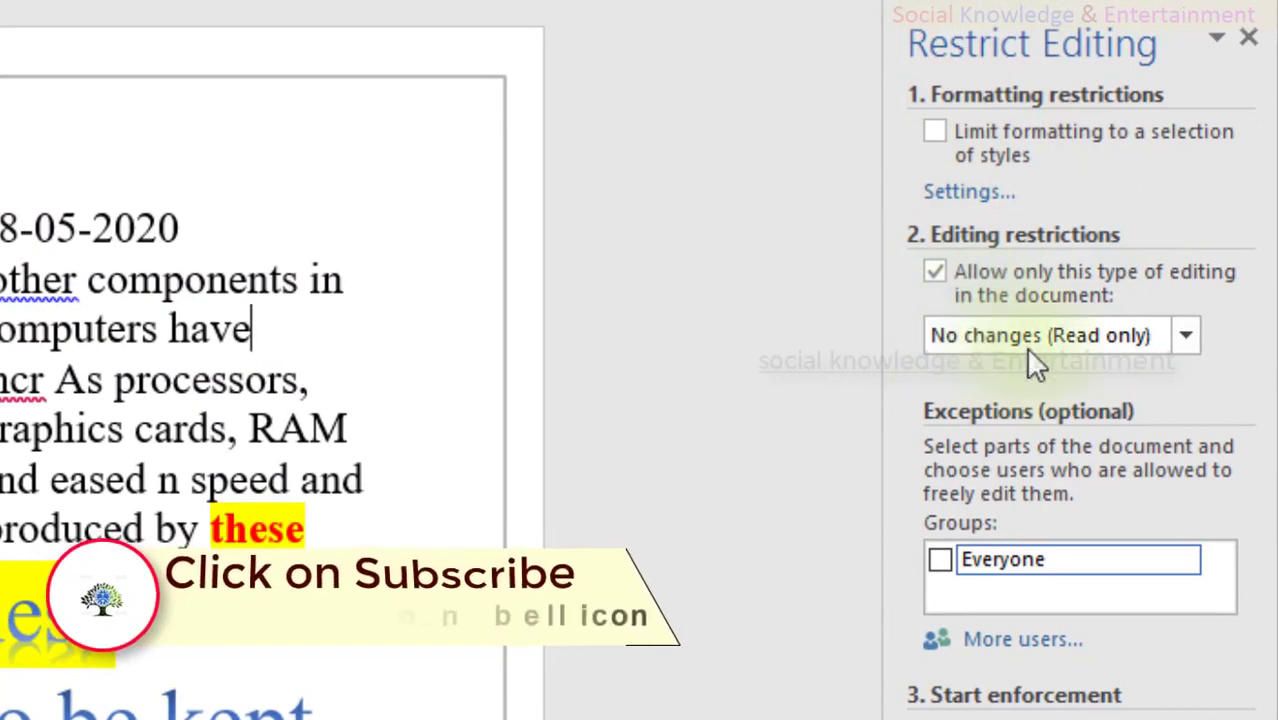
pyautogui.click(942, 560)
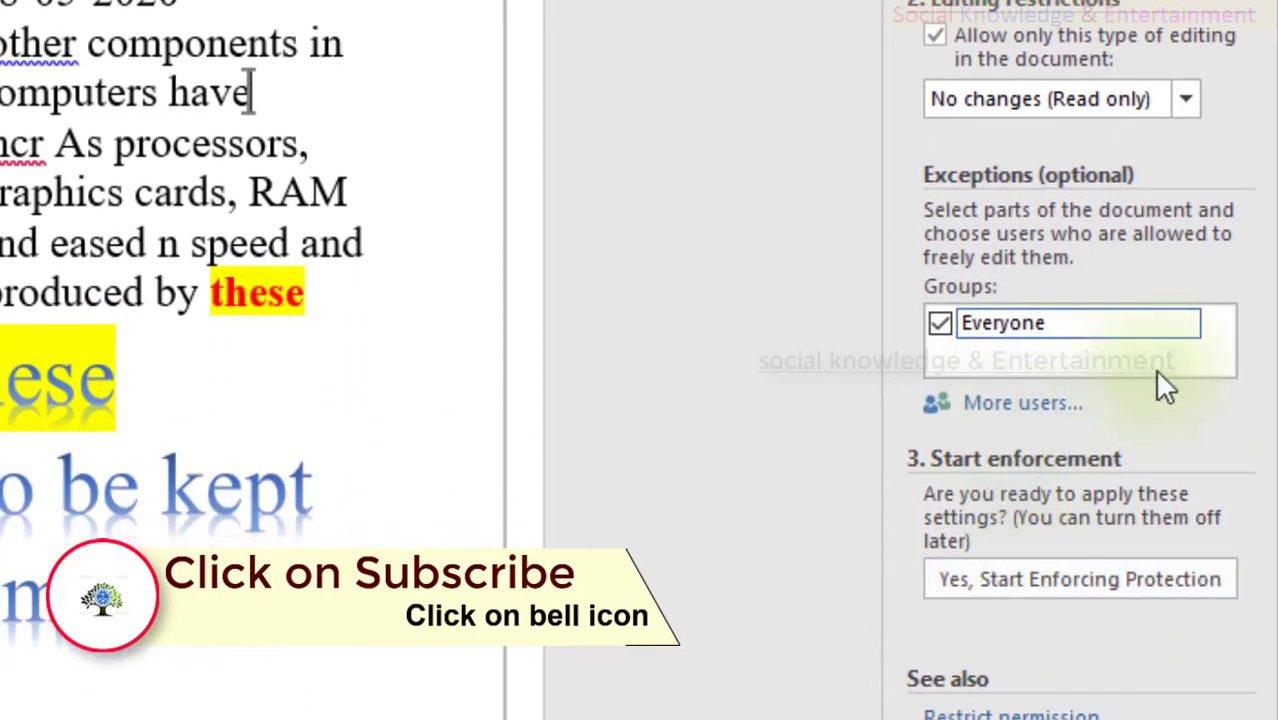
pyautogui.click(1184, 323)
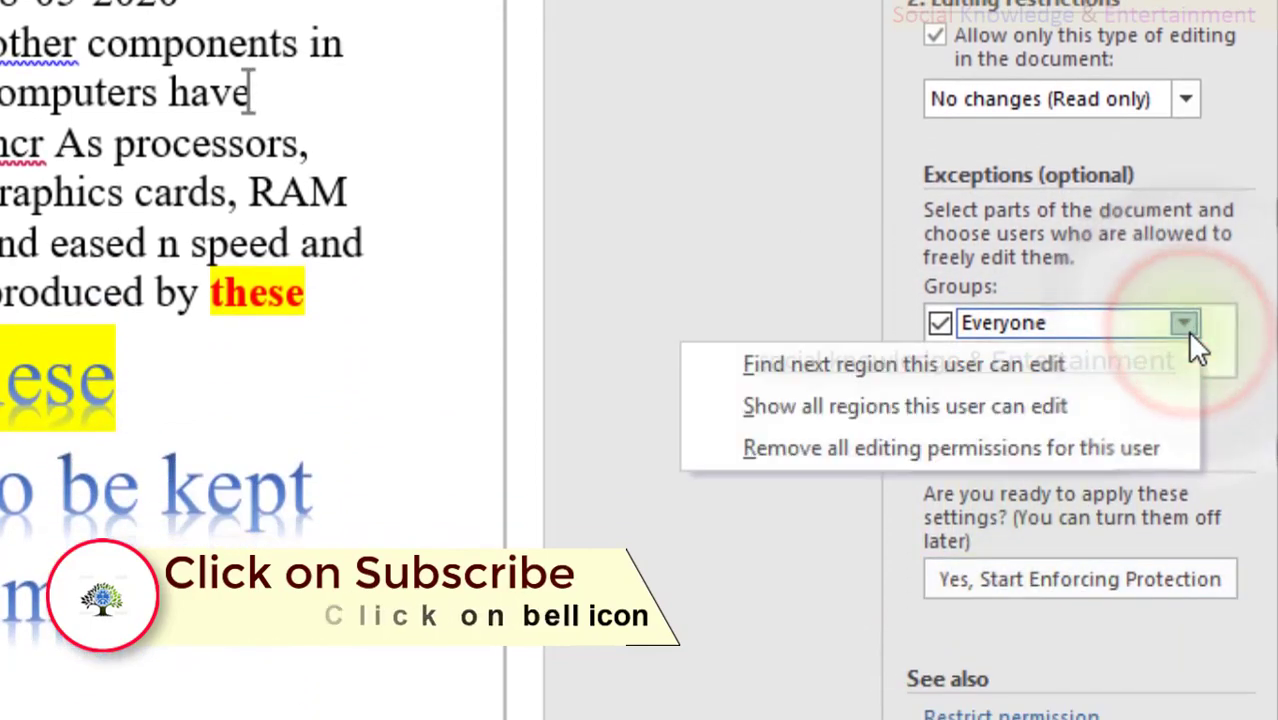
pyautogui.click(727, 230)
pyautogui.click(942, 326)
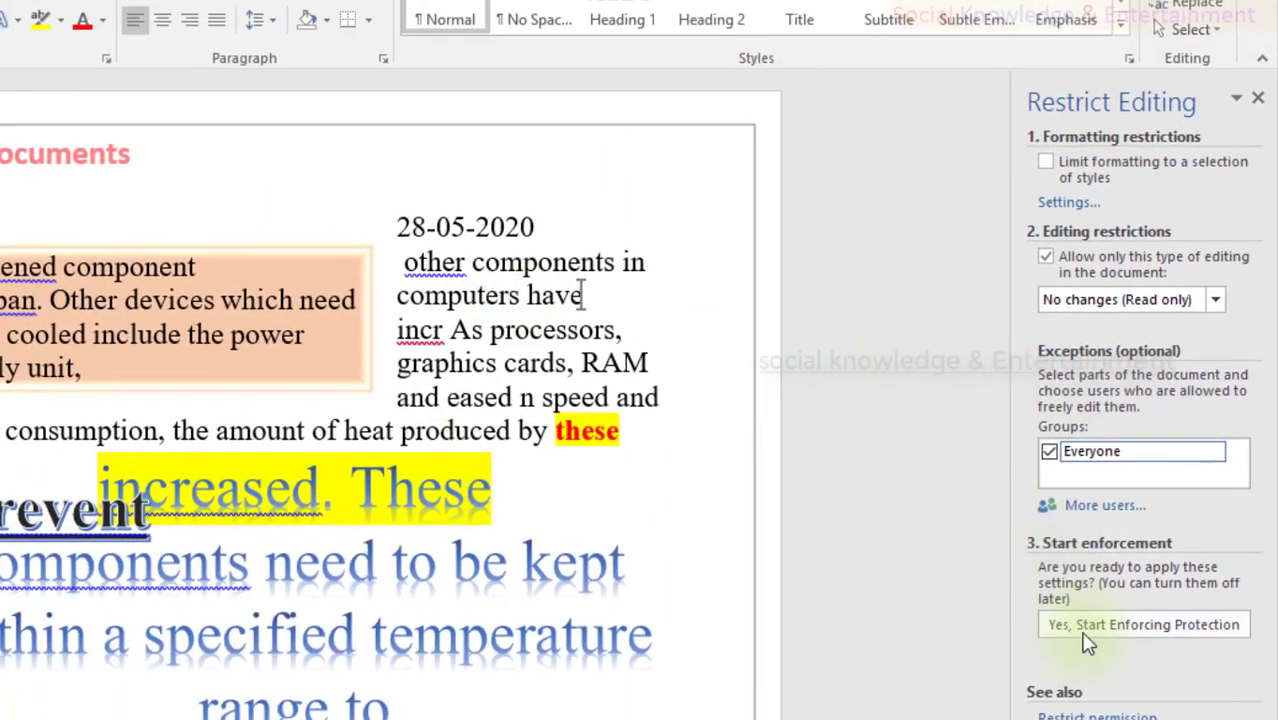
# Step: Begin enforcing read-only protection, entering the password and its confirmation in the dialog
pyautogui.click(1050, 624)
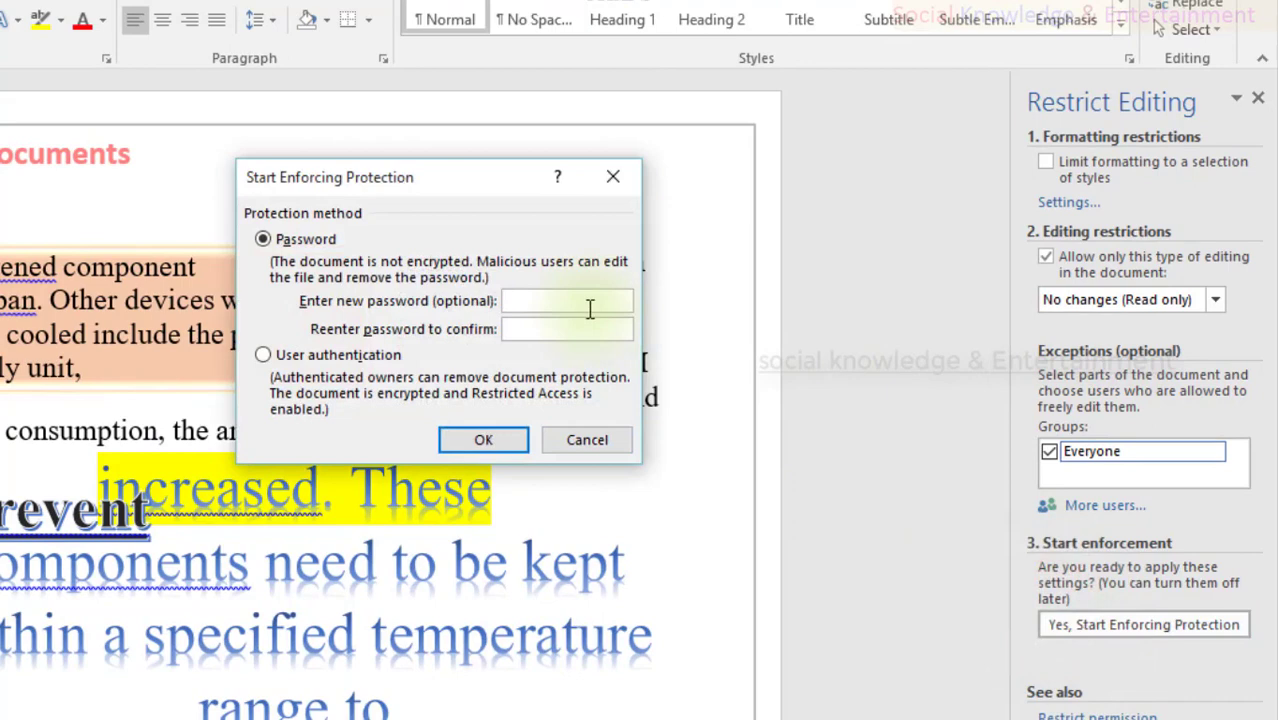
pyautogui.write('12')
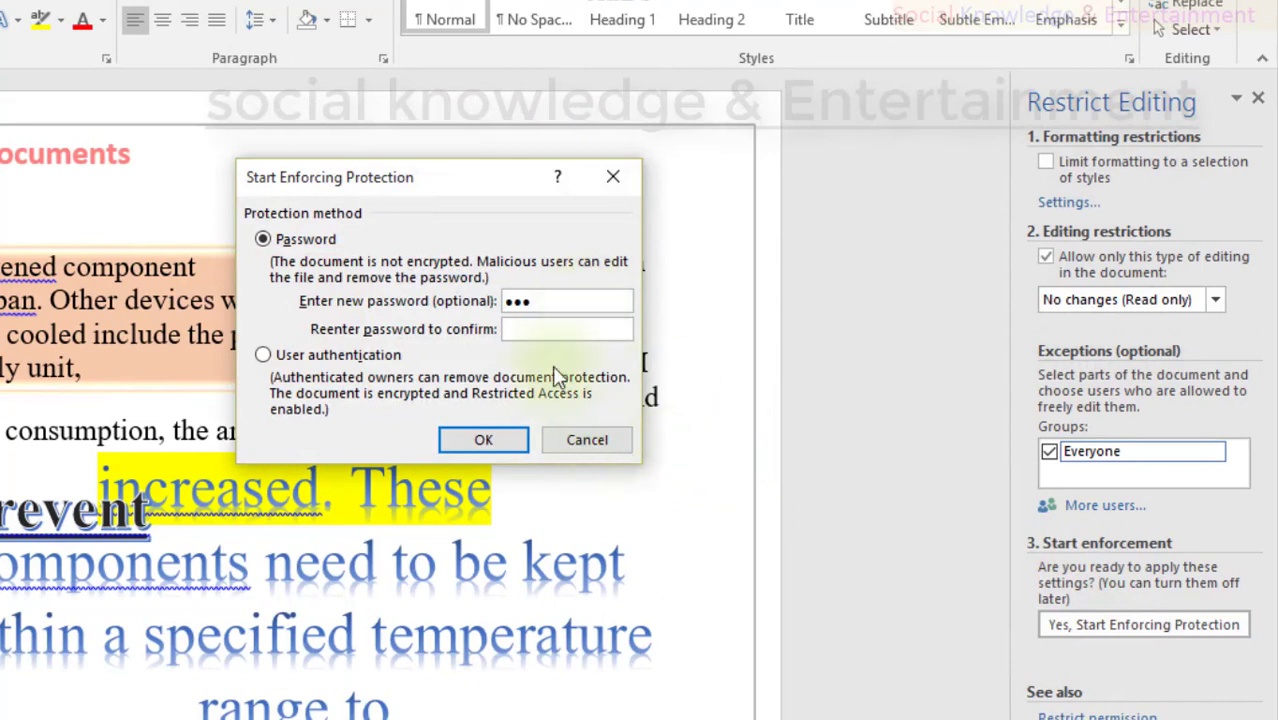
pyautogui.write('1')
pyautogui.moveTo(608, 296); pyautogui.dragTo(455, 300)
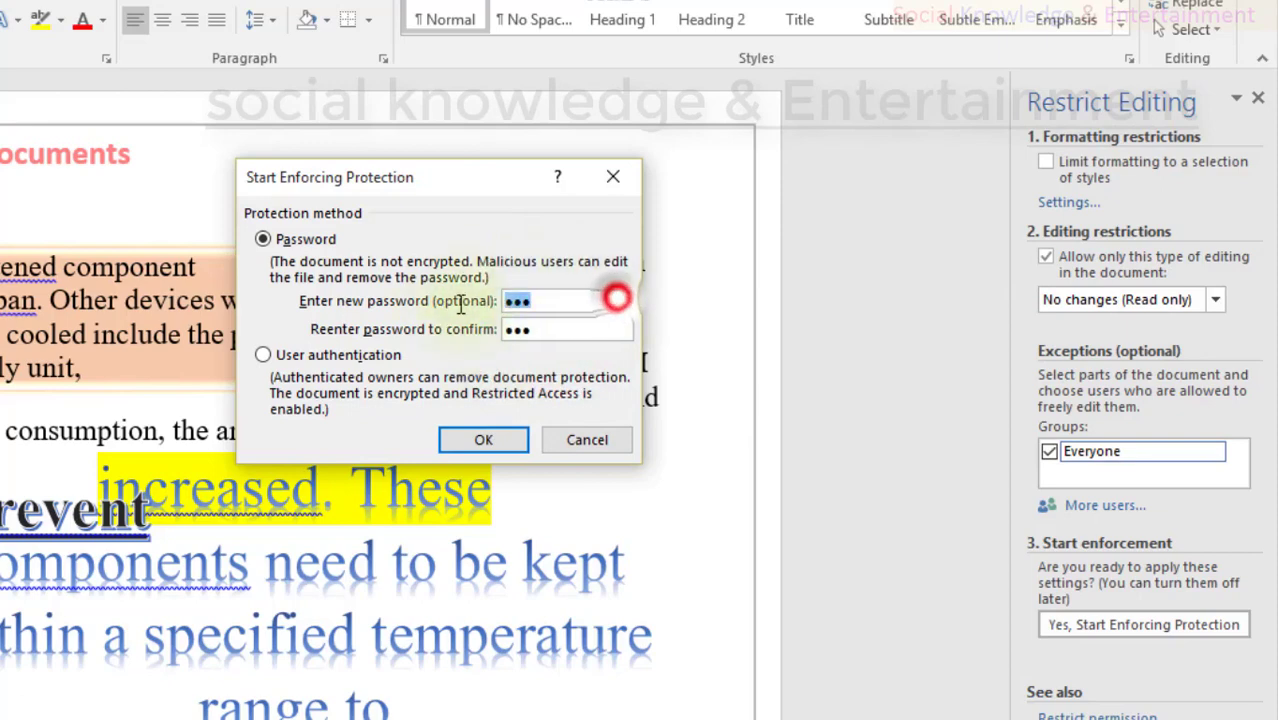
pyautogui.moveTo(541, 334); pyautogui.dragTo(479, 335)
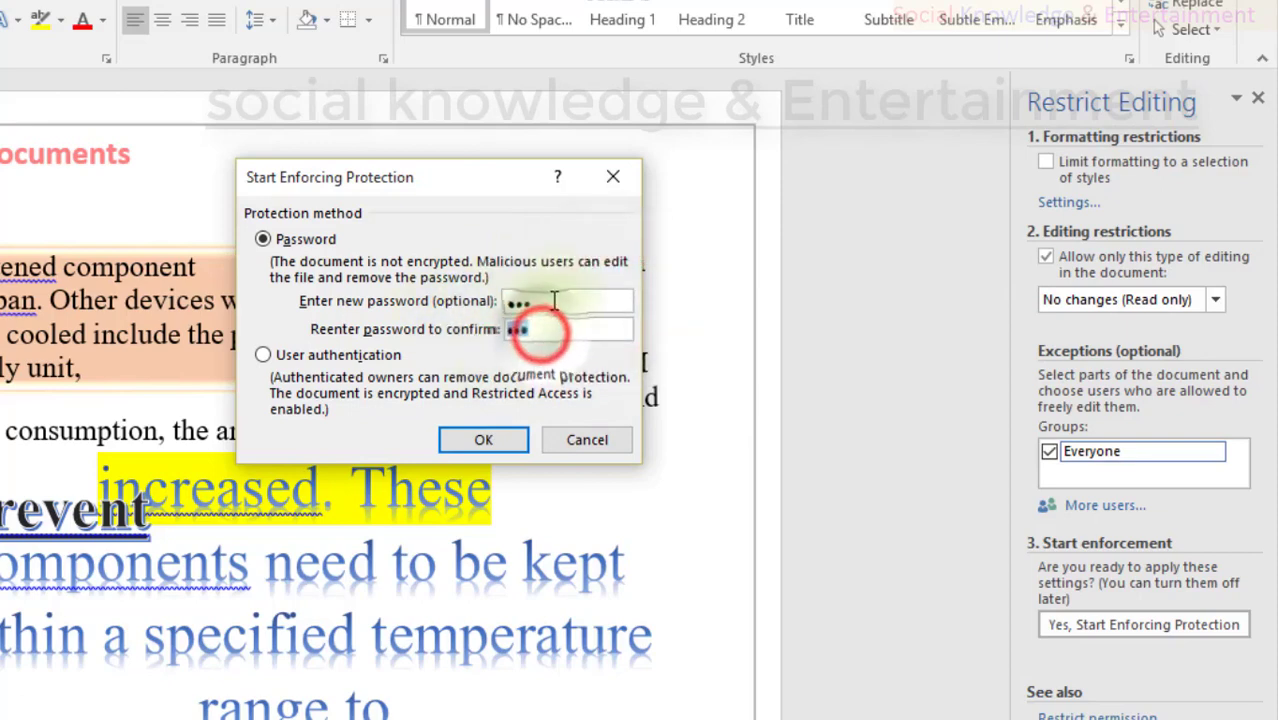
pyautogui.moveTo(553, 298); pyautogui.dragTo(468, 301)
pyautogui.moveTo(537, 329); pyautogui.dragTo(497, 331)
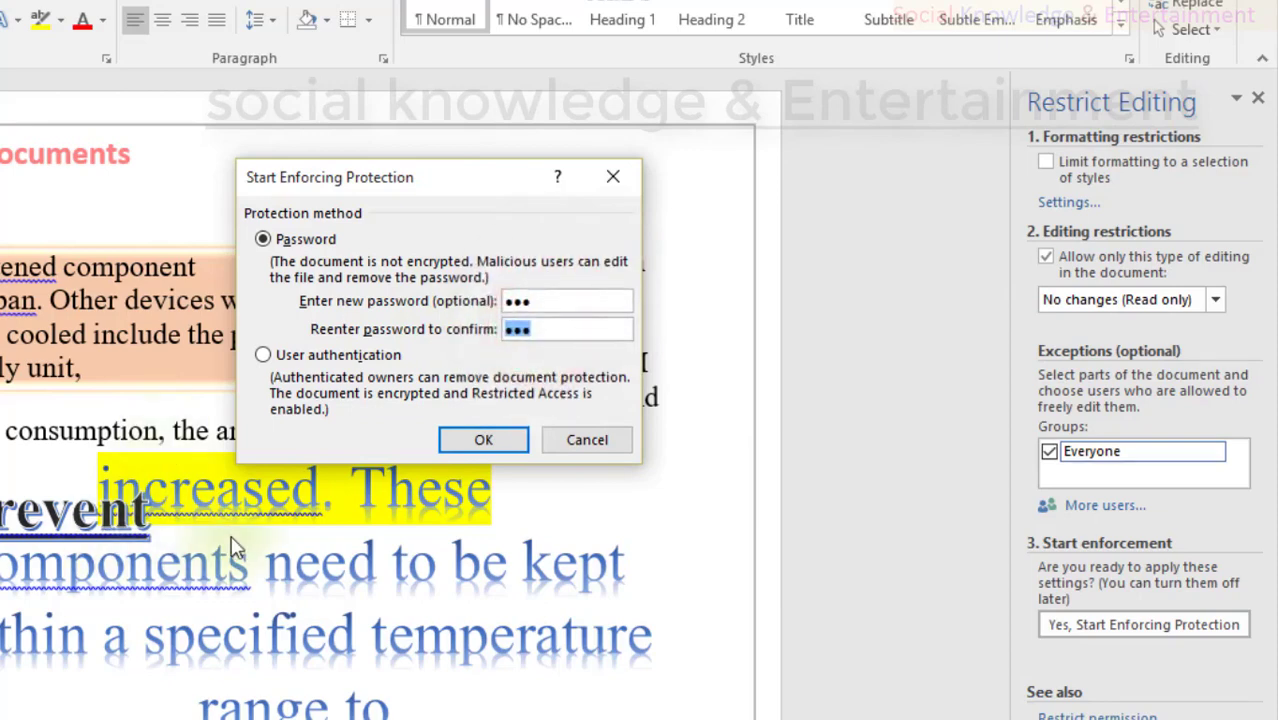
pyautogui.moveTo(551, 299); pyautogui.dragTo(480, 300)
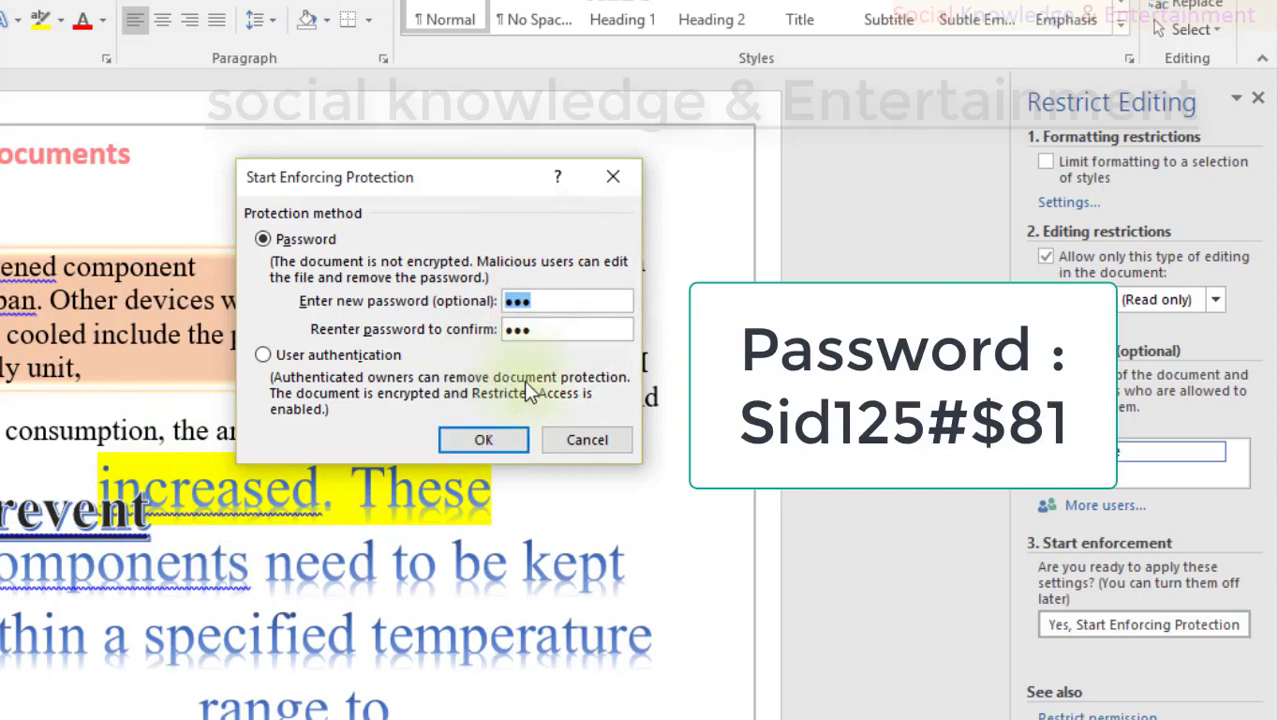
pyautogui.moveTo(551, 300); pyautogui.dragTo(481, 300)
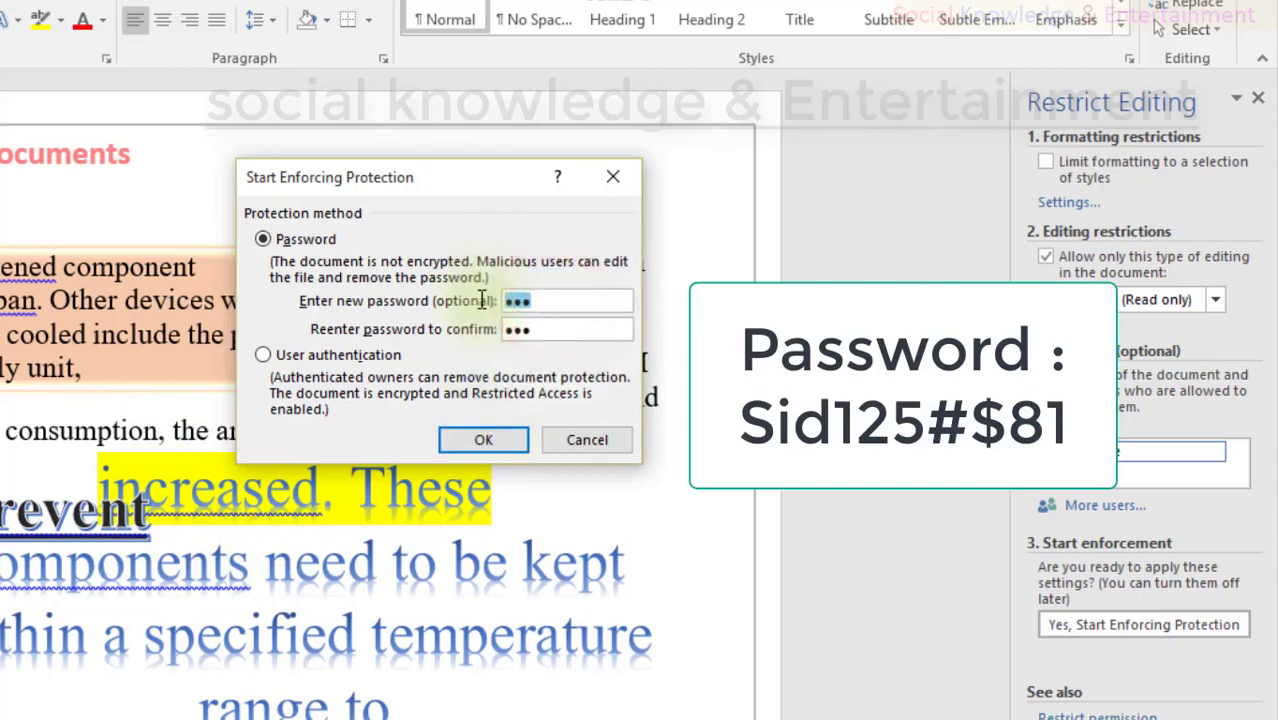
pyautogui.moveTo(571, 326); pyautogui.dragTo(502, 301)
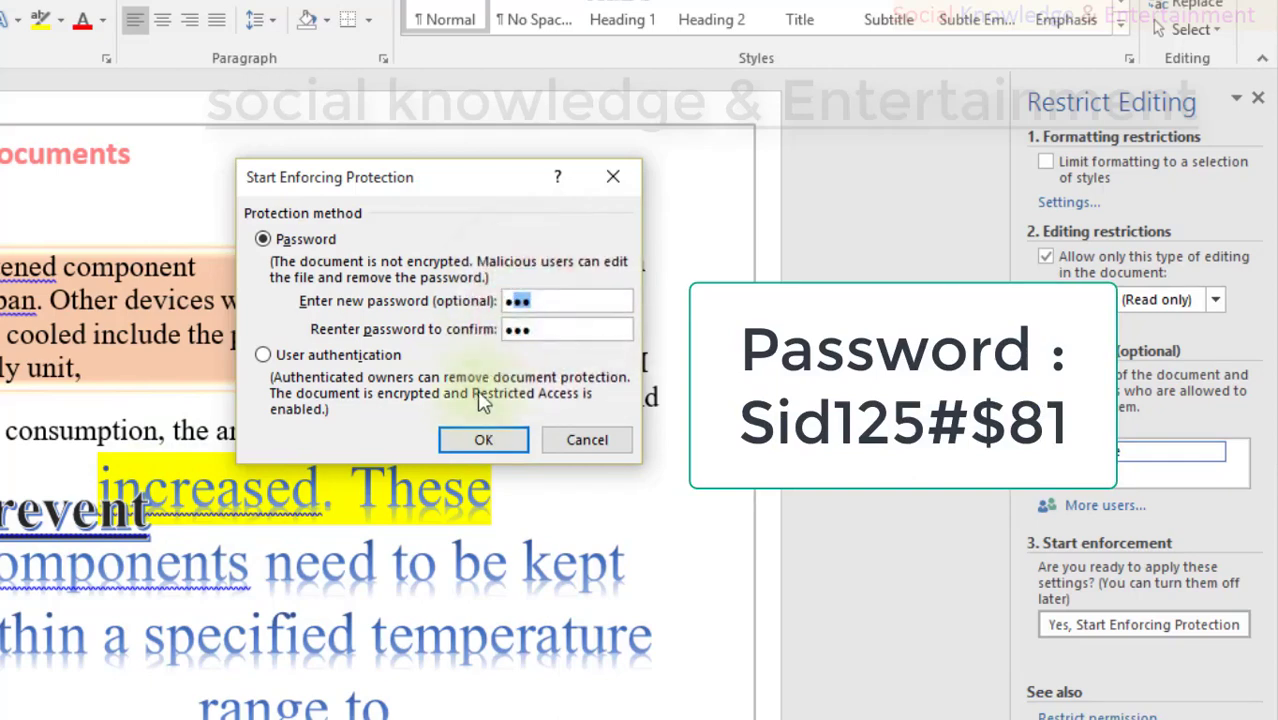
pyautogui.click(455, 441)
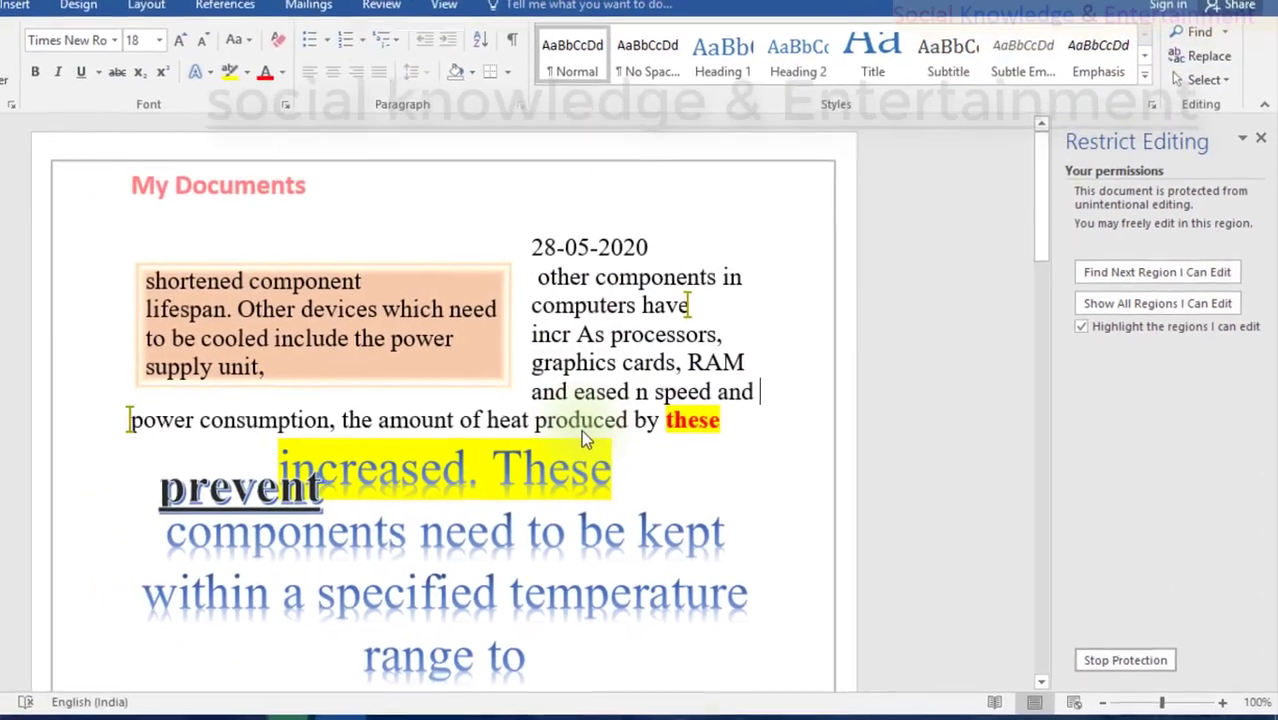
pyautogui.click(605, 335)
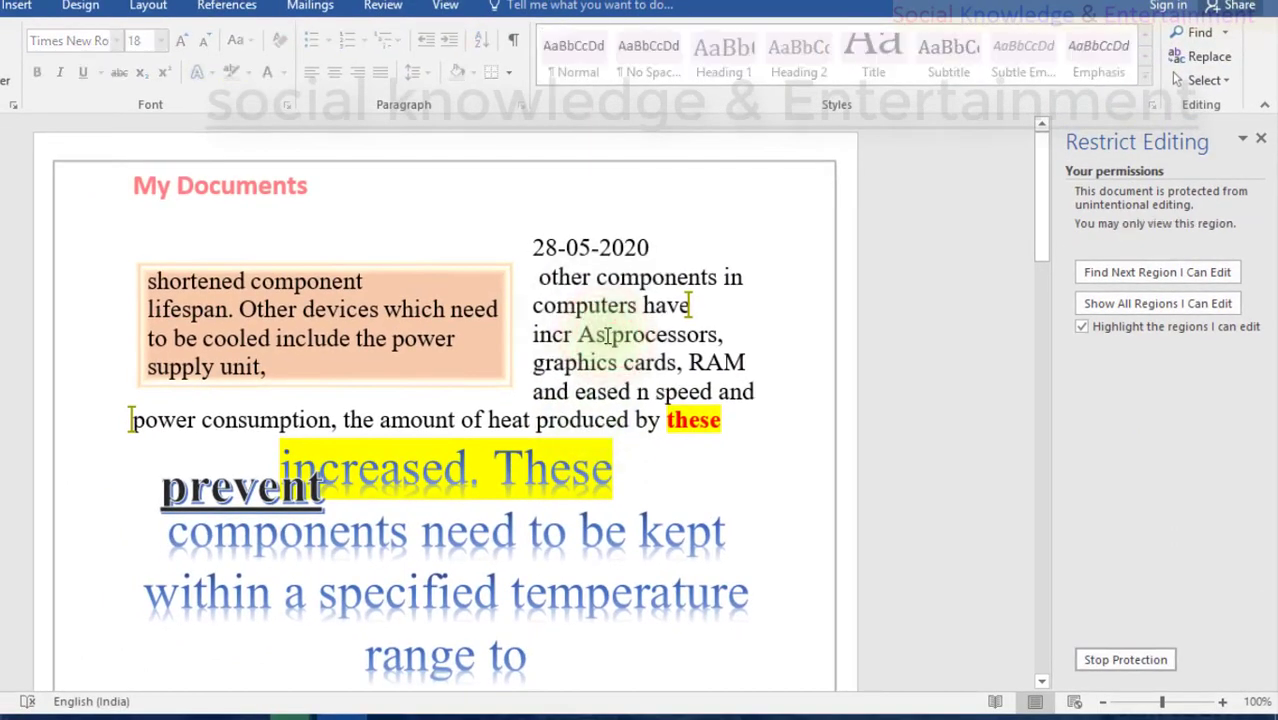
pyautogui.scroll(-5, 607, 335)
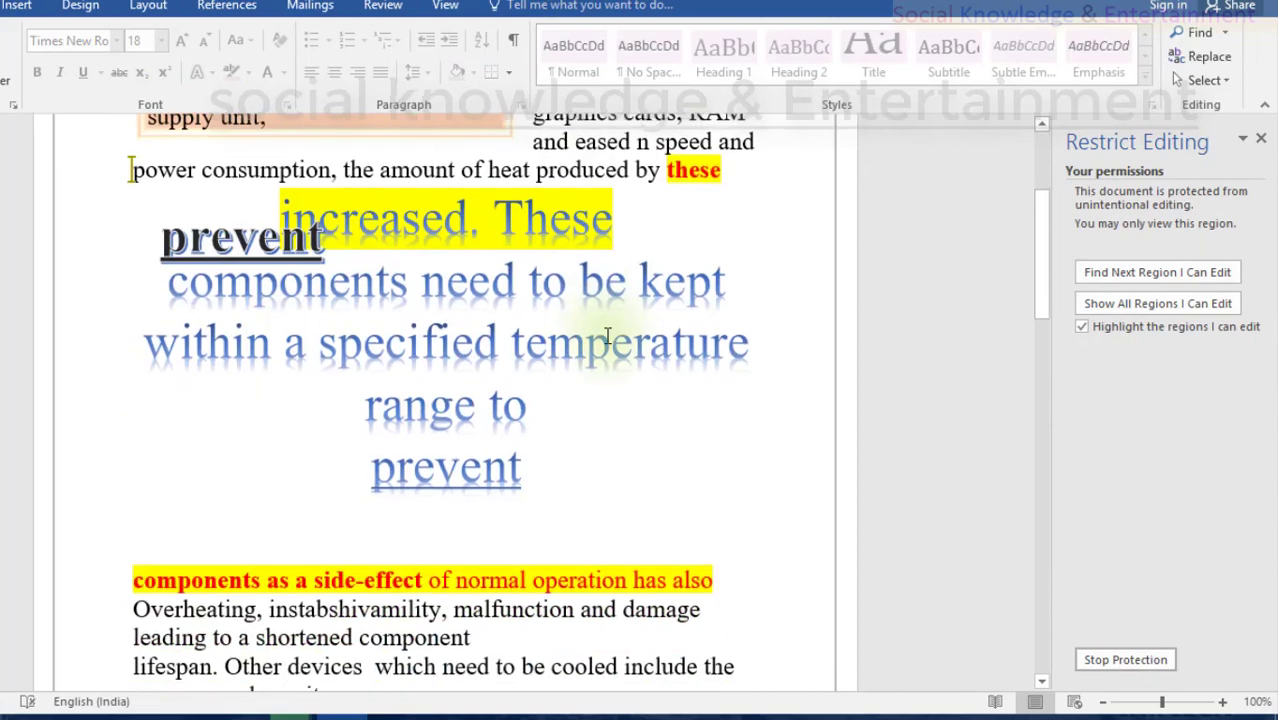
pyautogui.click(607, 335)
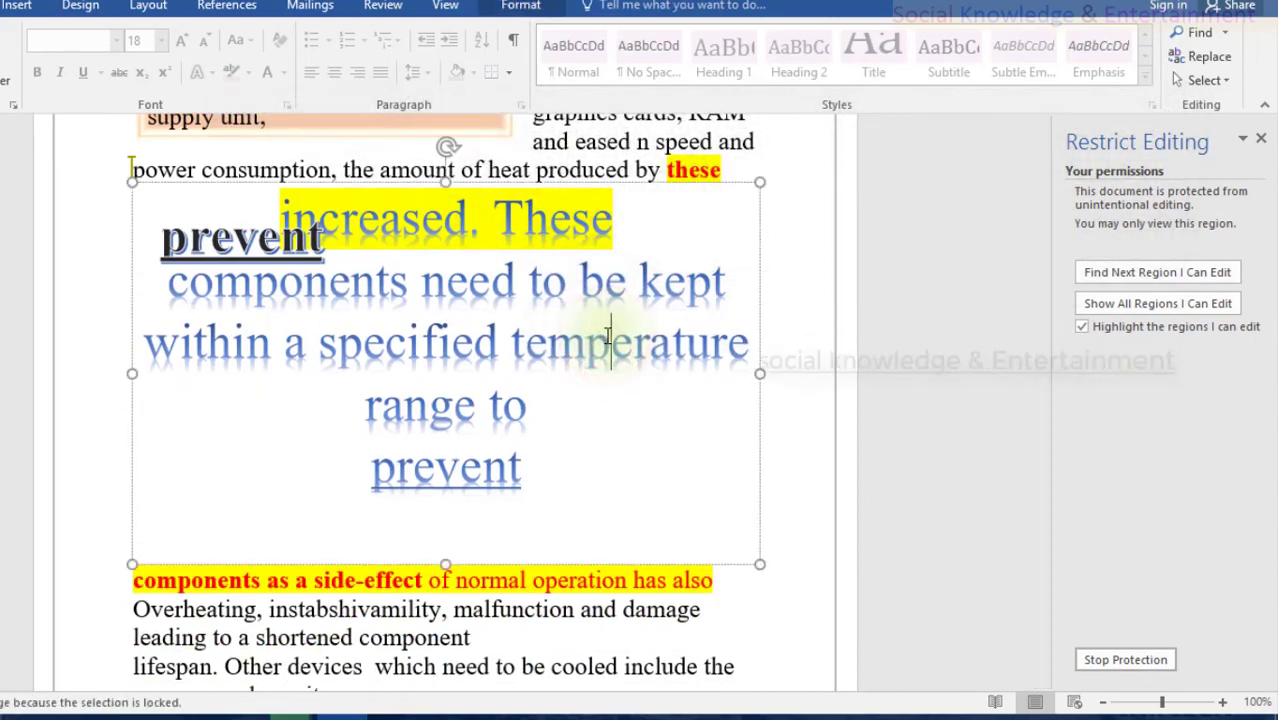
pyautogui.scroll(5, 607, 335)
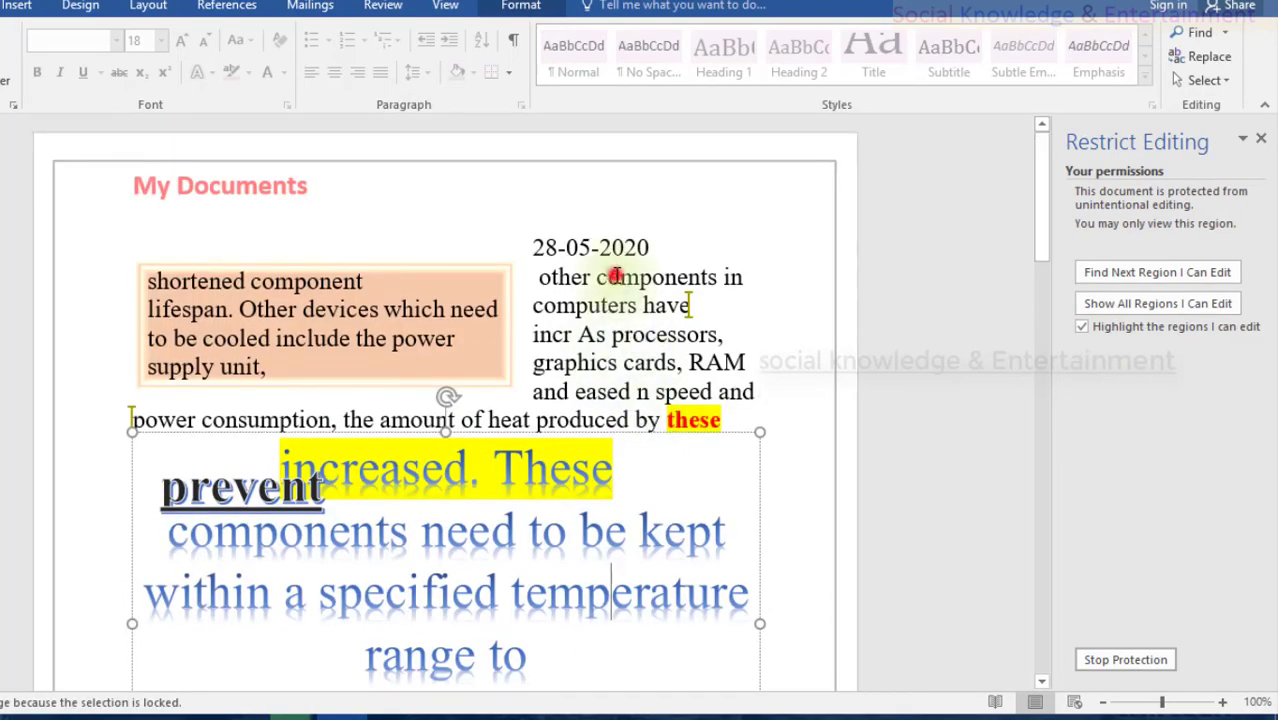
pyautogui.click(615, 276)
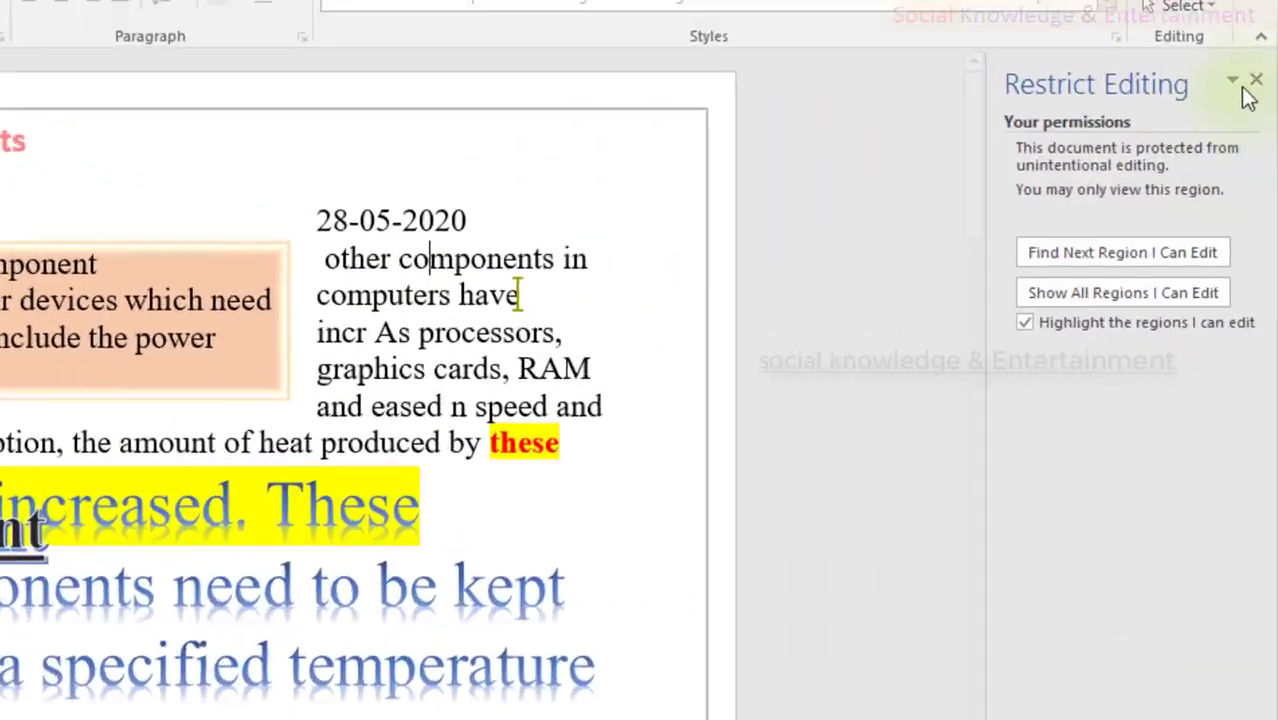
# Step: Close the Restrict Editing pane and exit Word, saving the document
pyautogui.click(1233, 80)
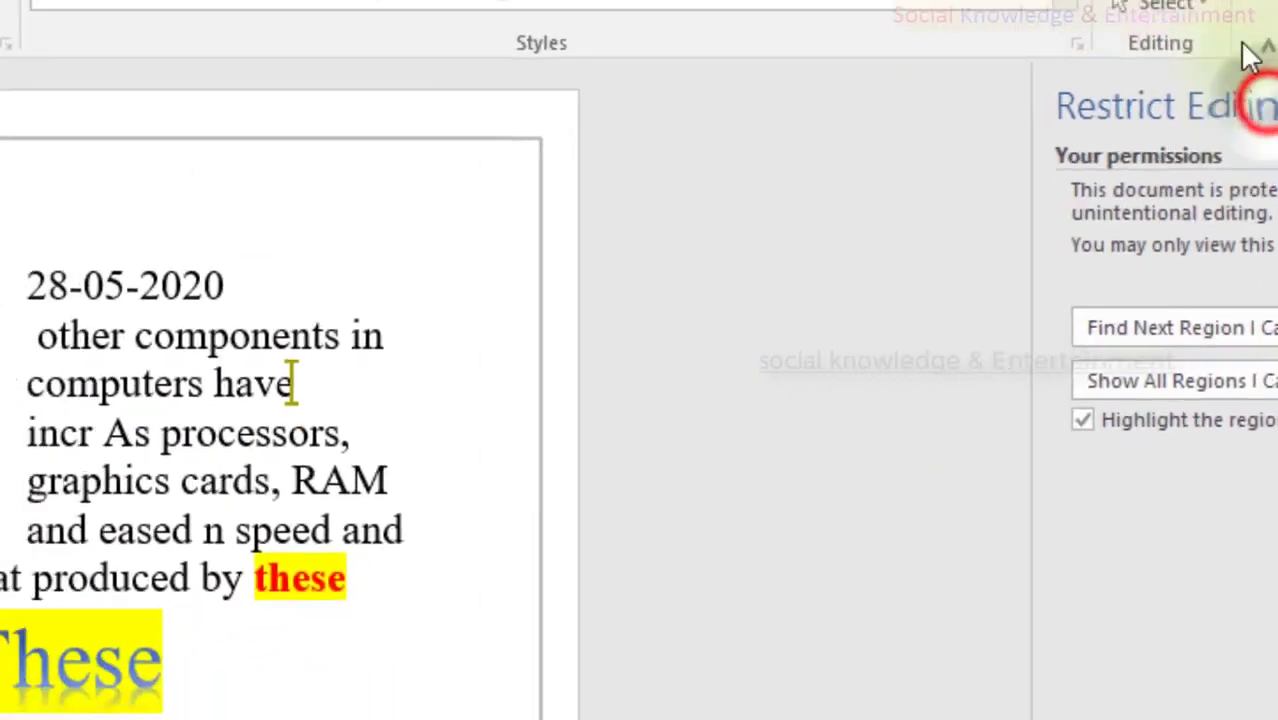
pyautogui.click(1262, 106)
pyautogui.click(1262, 10)
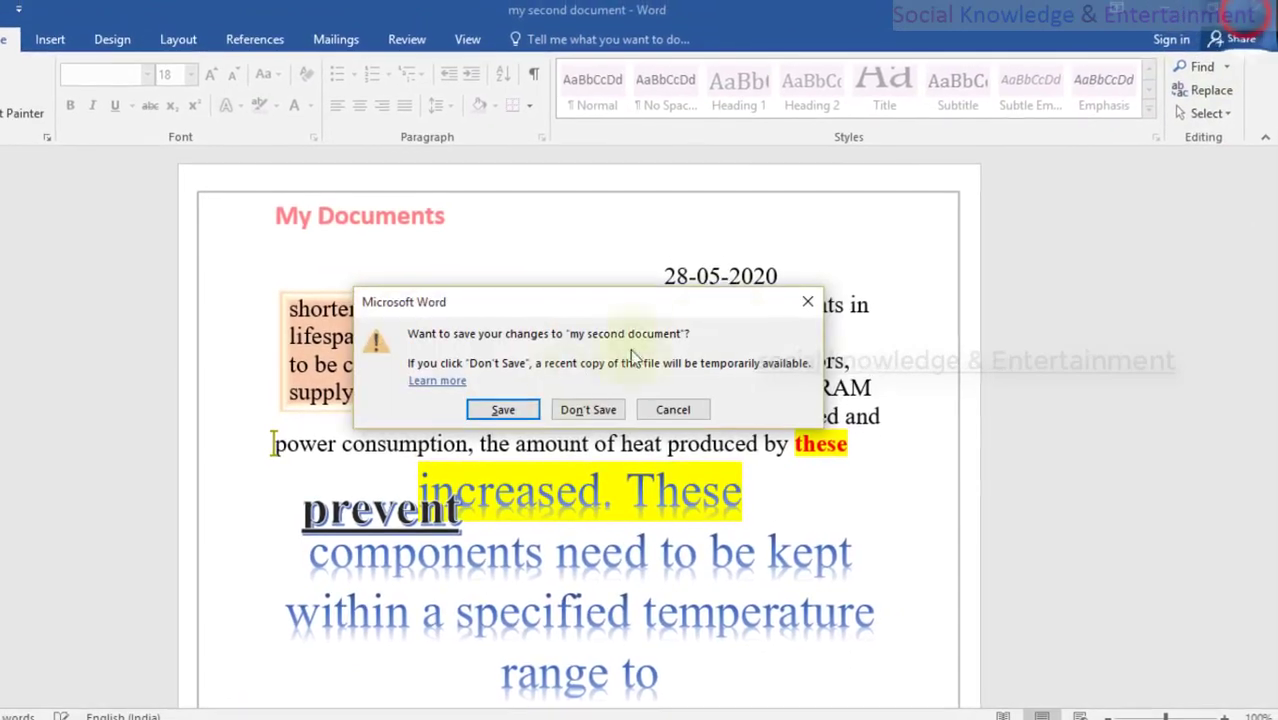
pyautogui.click(498, 411)
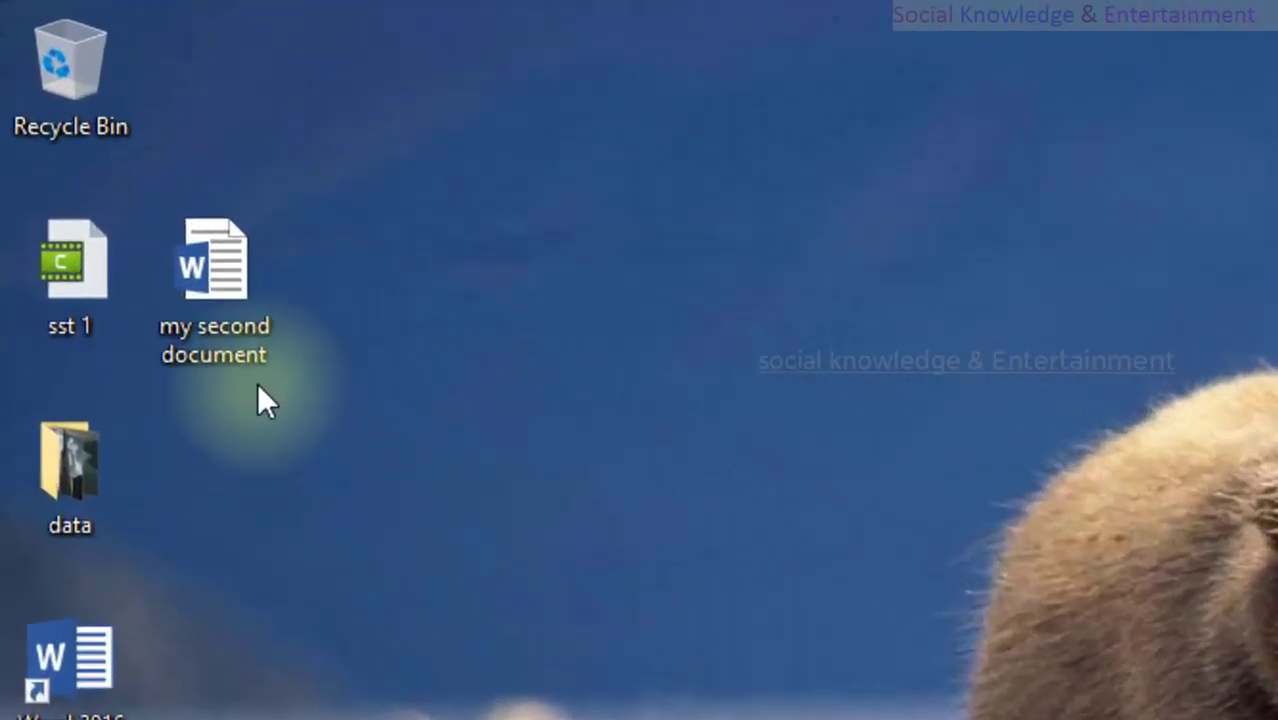
# Step: Reopen my second document from the desktop and confirm its text, WordArt and chart stay uneditable
pyautogui.click(225, 288)
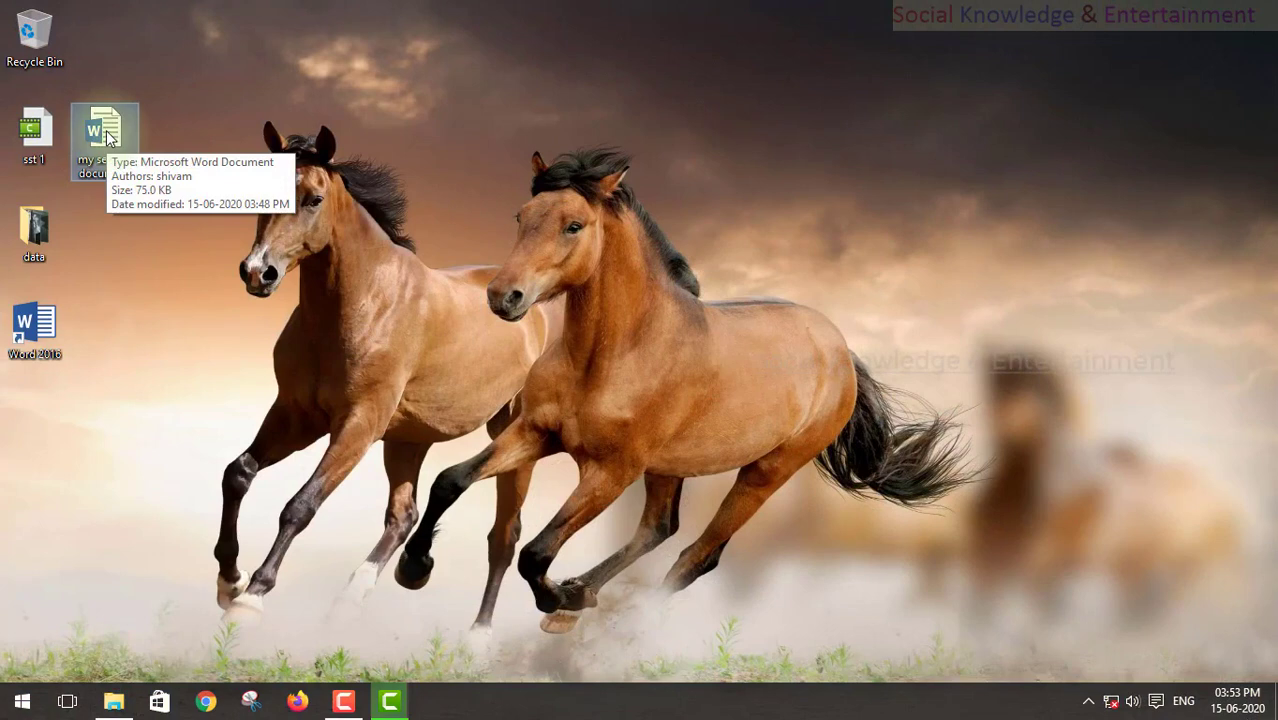
pyautogui.doubleClick(108, 137)
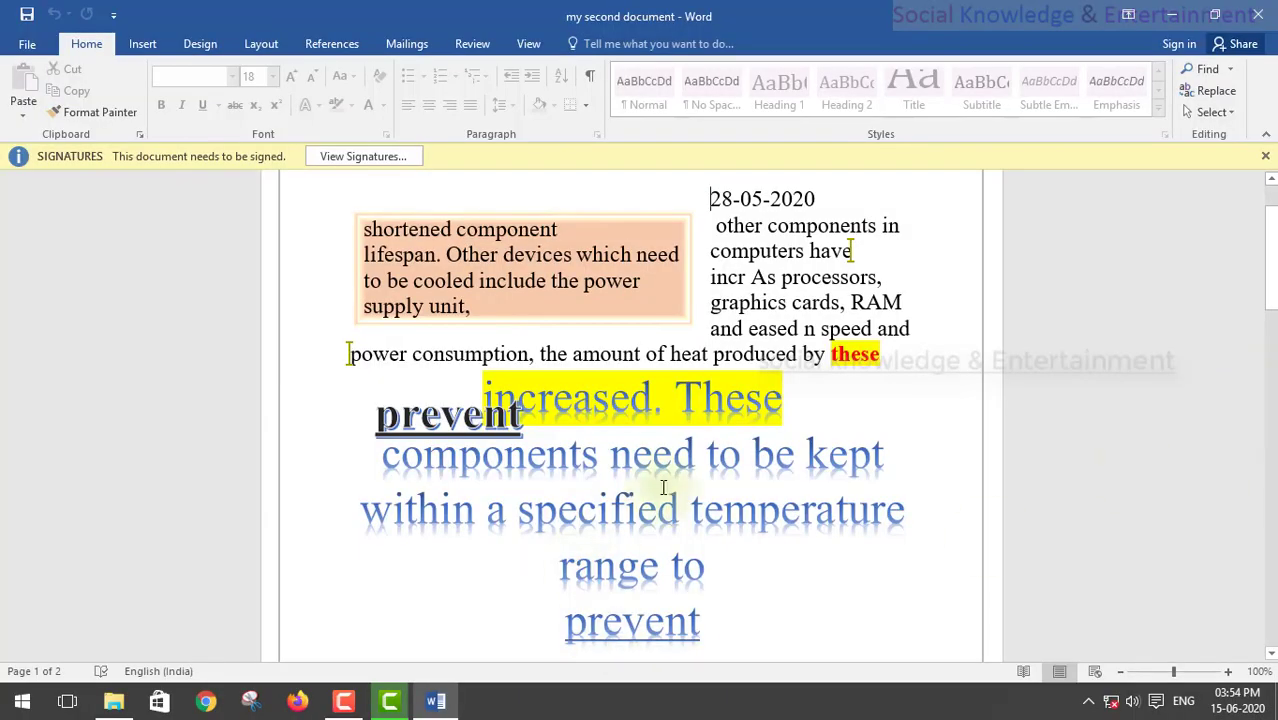
pyautogui.click(645, 502)
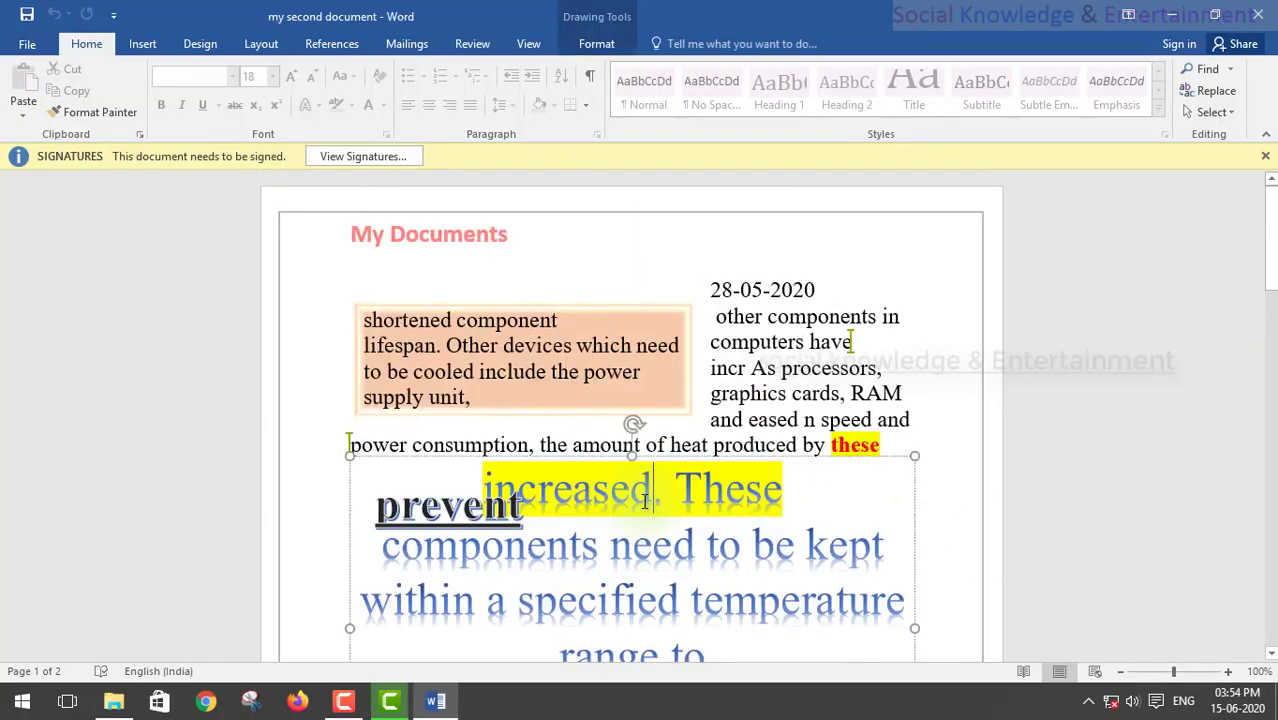
pyautogui.scroll(-15, 645, 505)
pyautogui.click(642, 508)
pyautogui.scroll(3, 642, 500)
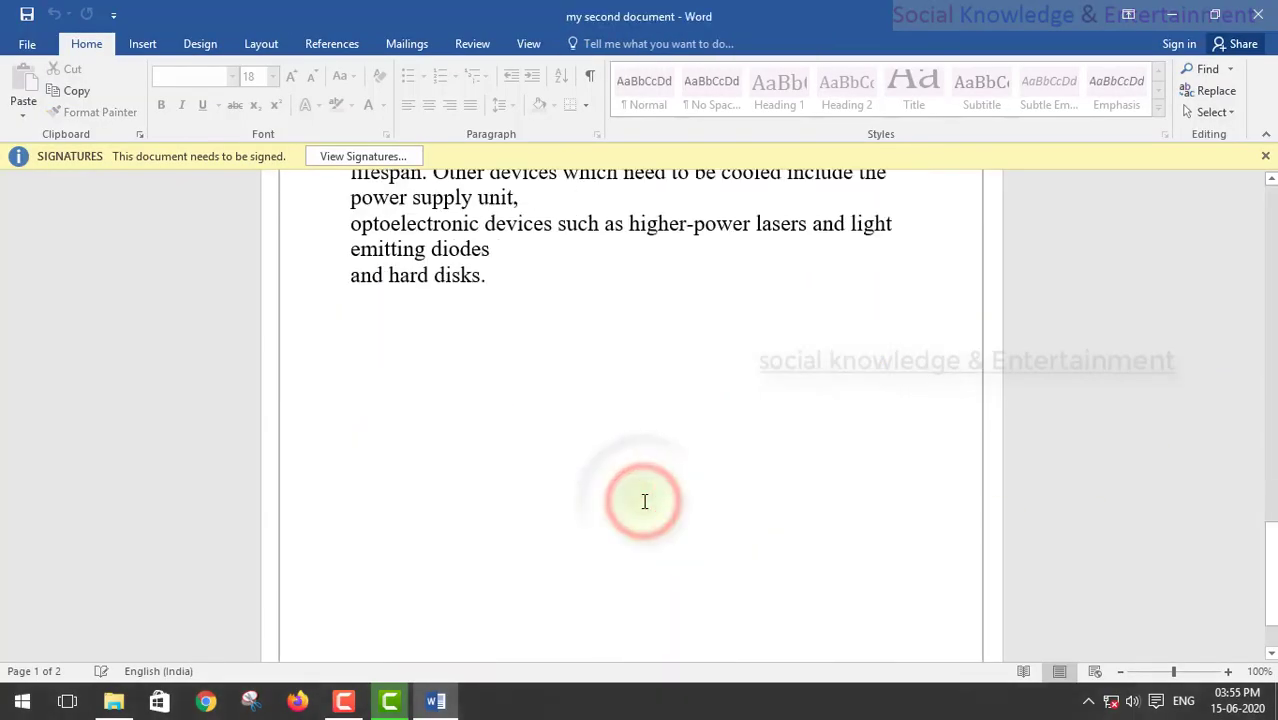
pyautogui.click(1264, 155)
pyautogui.scroll(3, 679, 242)
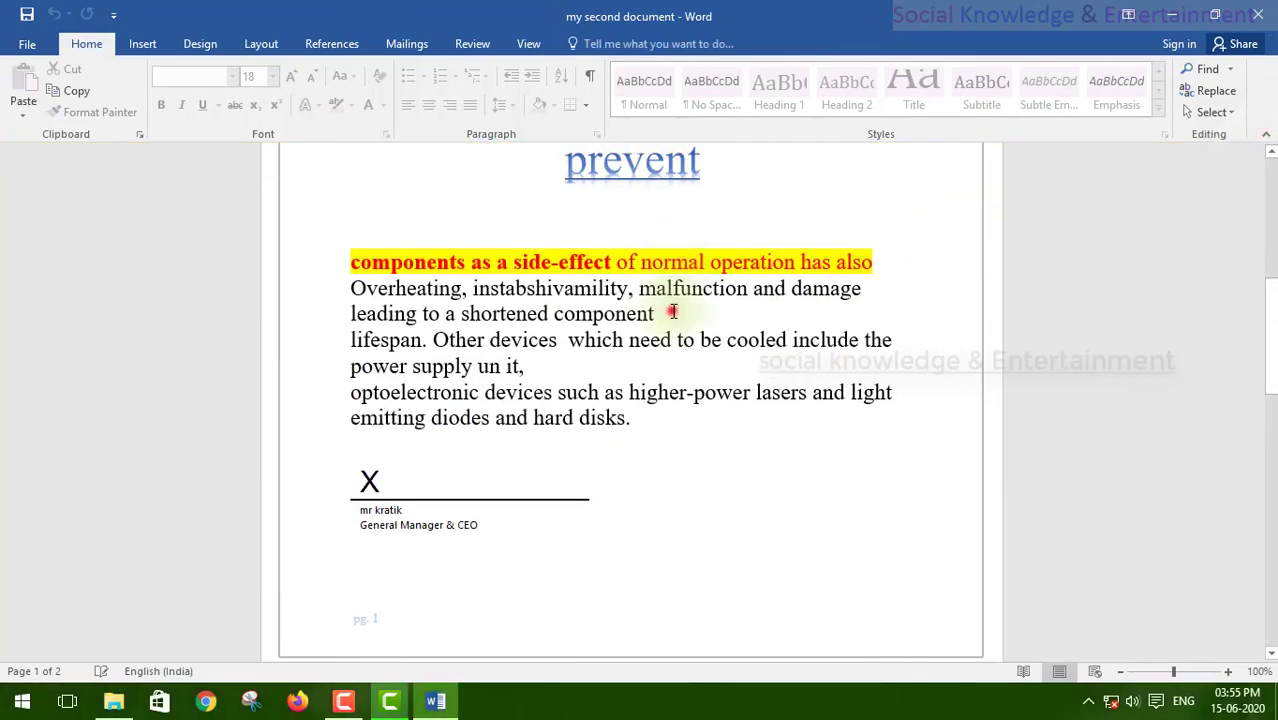
pyautogui.press('BackSpace')
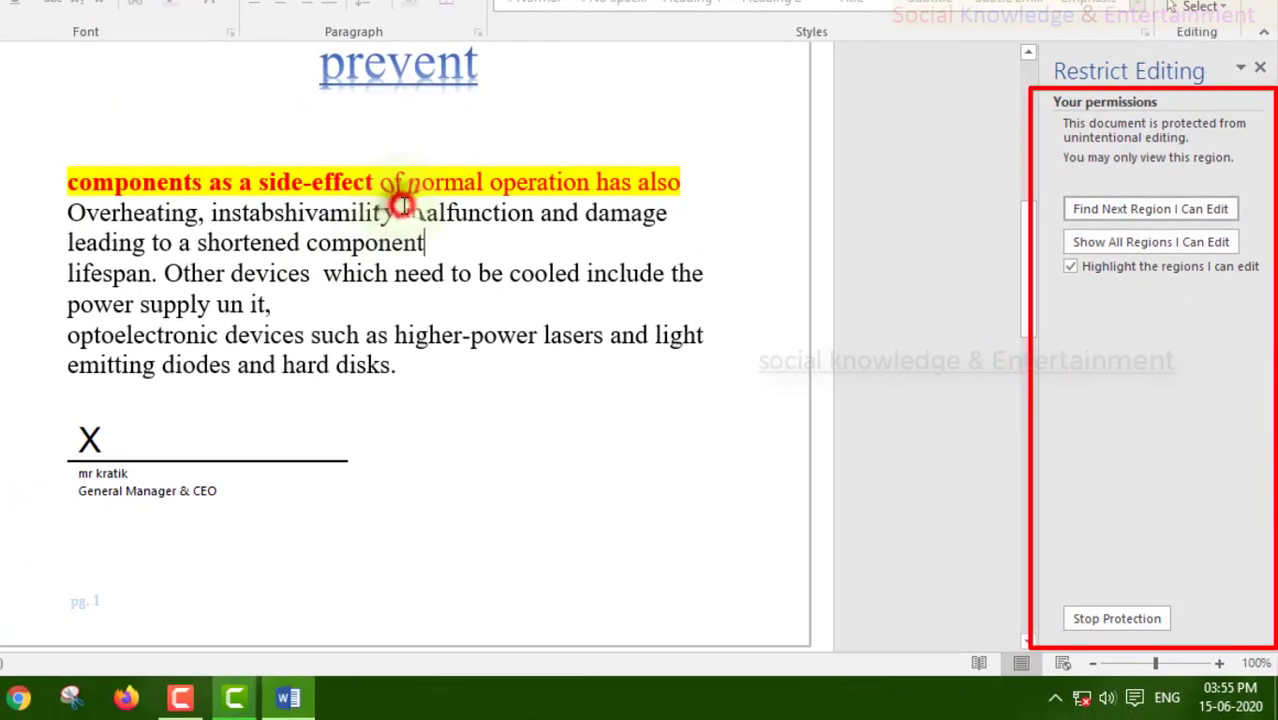
pyautogui.moveTo(401, 205)
pyautogui.mouseDown()
pyautogui.moveTo(428, 214)
pyautogui.moveTo(425, 243)
pyautogui.mouseUp()
pyautogui.click(613, 264)
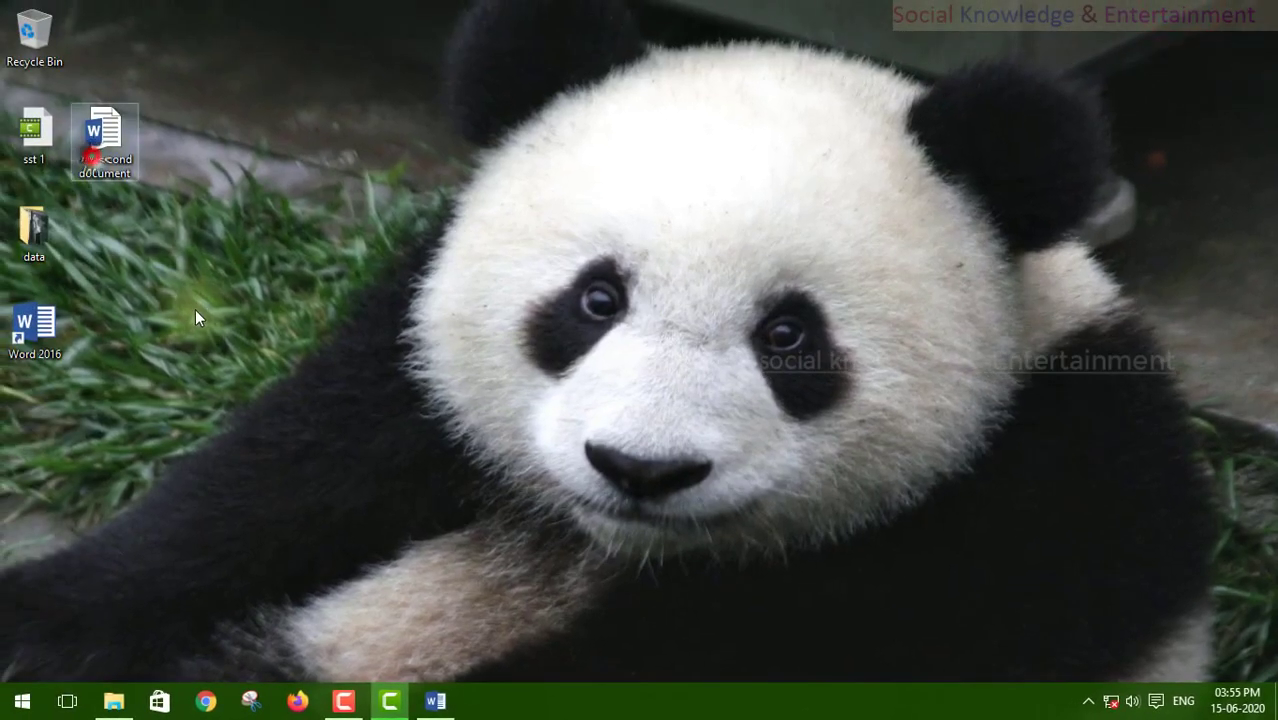
pyautogui.moveTo(104, 150); pyautogui.dragTo(330, 447)
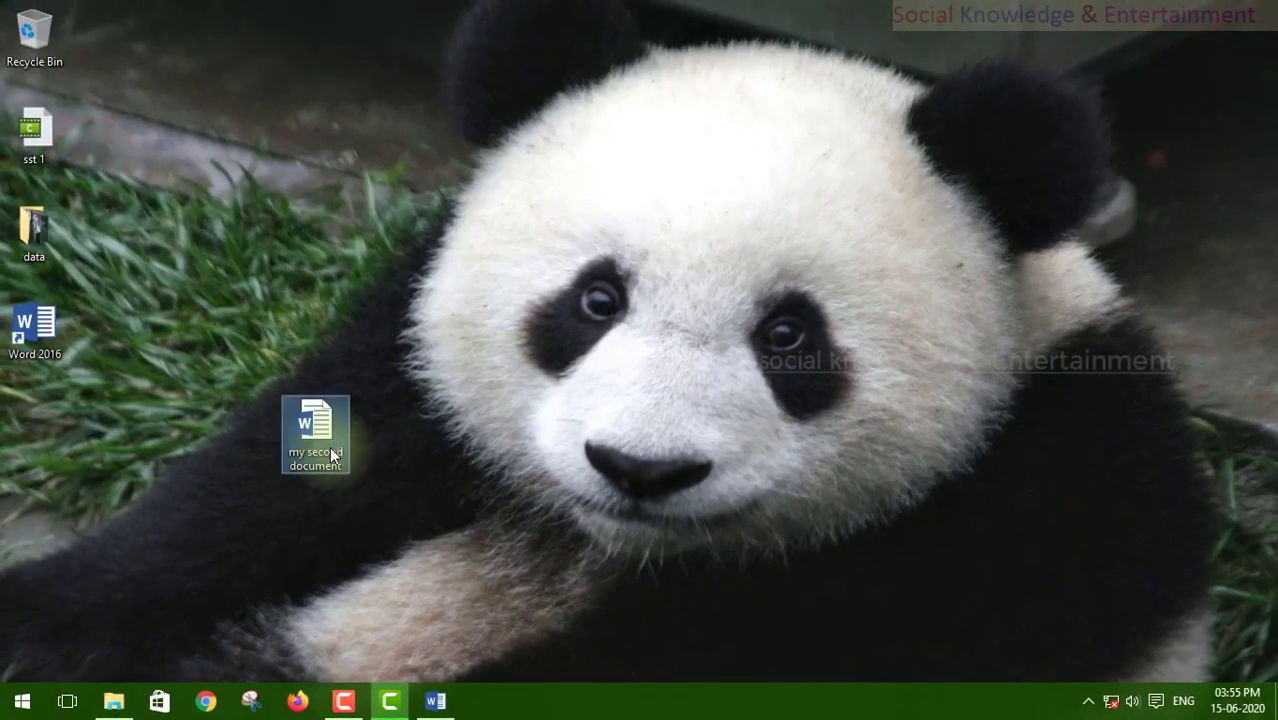
# Step: Move the my second document icon one slot lower on the desktop
pyautogui.click(213, 427)
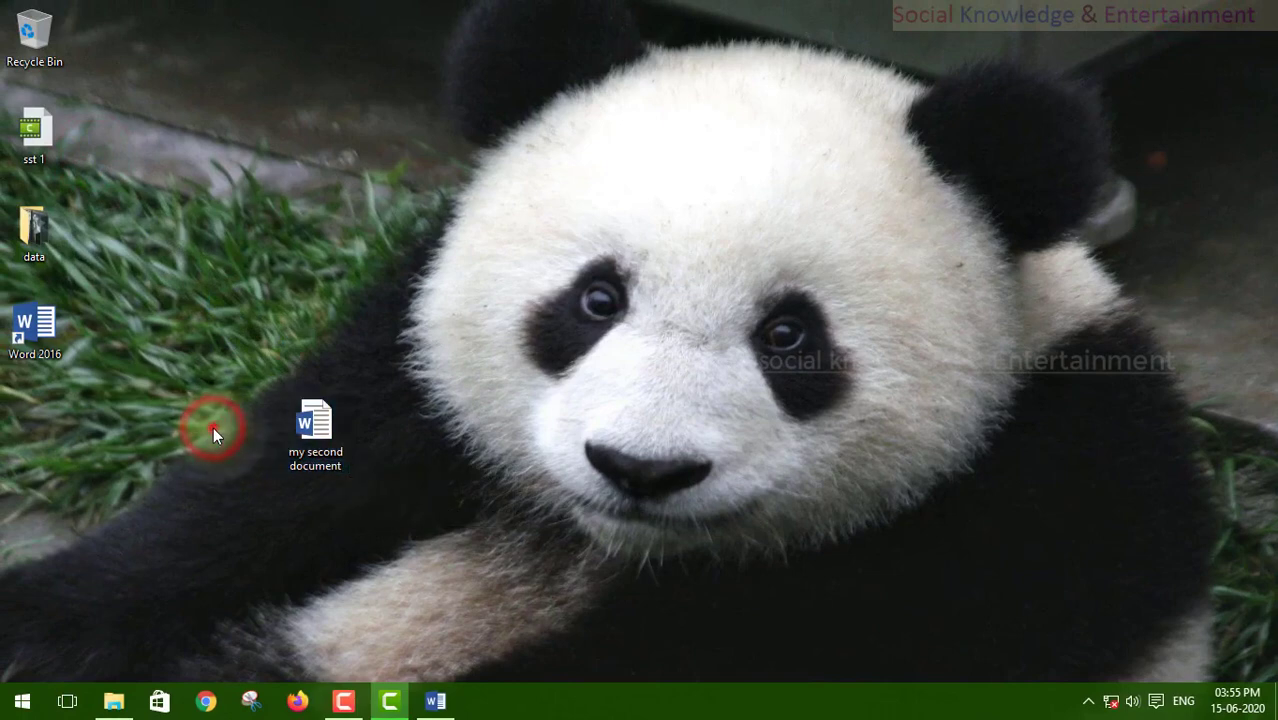
pyautogui.moveTo(213, 427); pyautogui.dragTo(341, 450)
pyautogui.click(314, 429)
pyautogui.moveTo(196, 200); pyautogui.dragTo(303, 506)
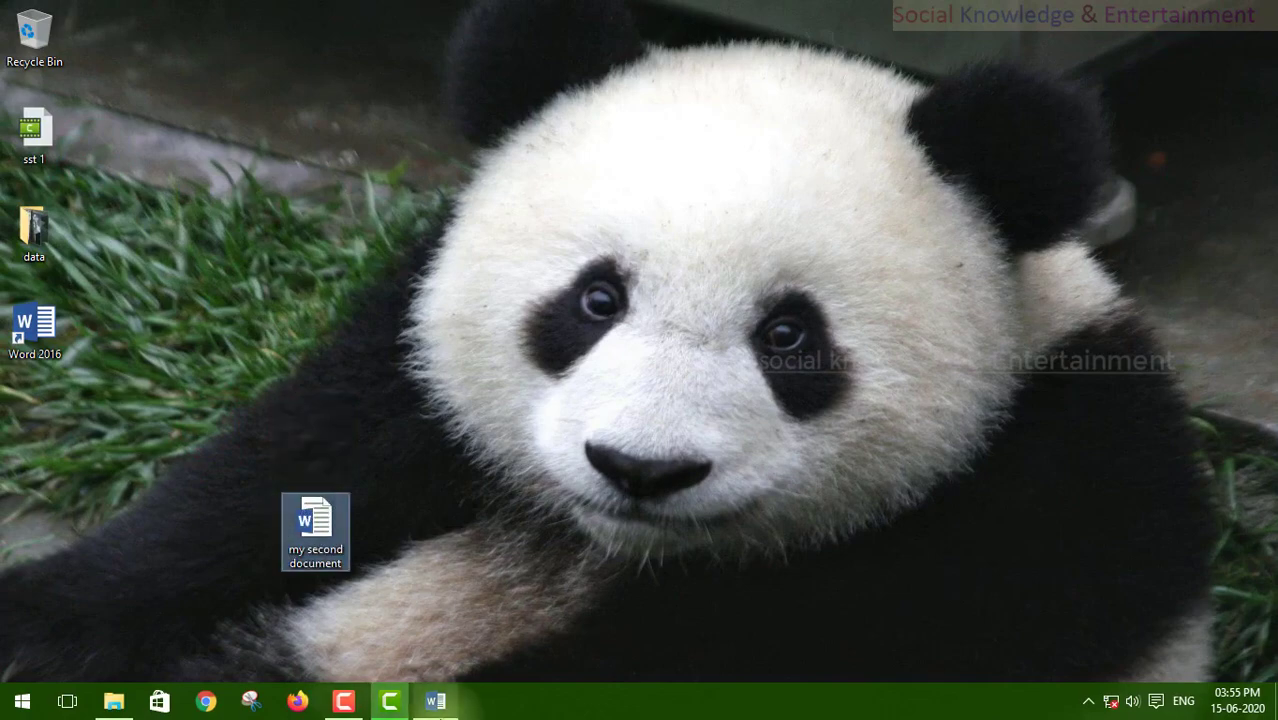
# Step: Restore Word from the taskbar and place the caret in the still-protected text
pyautogui.click(436, 702)
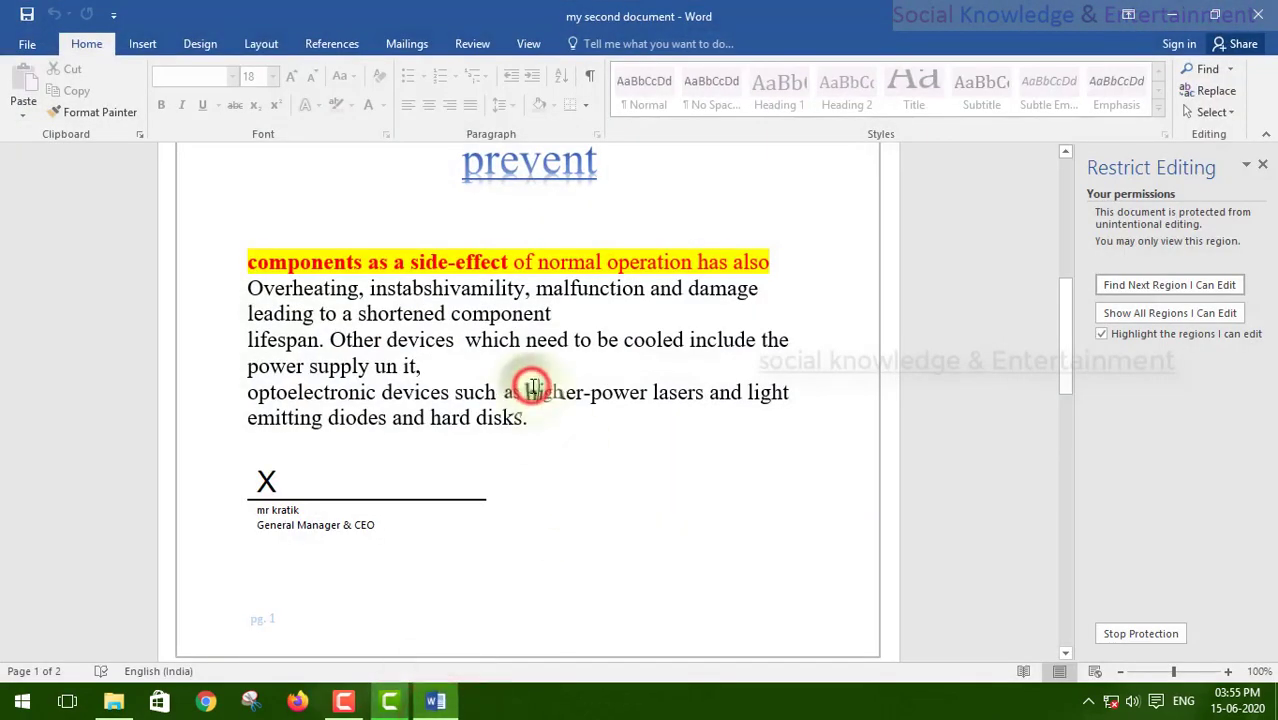
pyautogui.scroll(-15, 533, 387)
pyautogui.scroll(3, 533, 387)
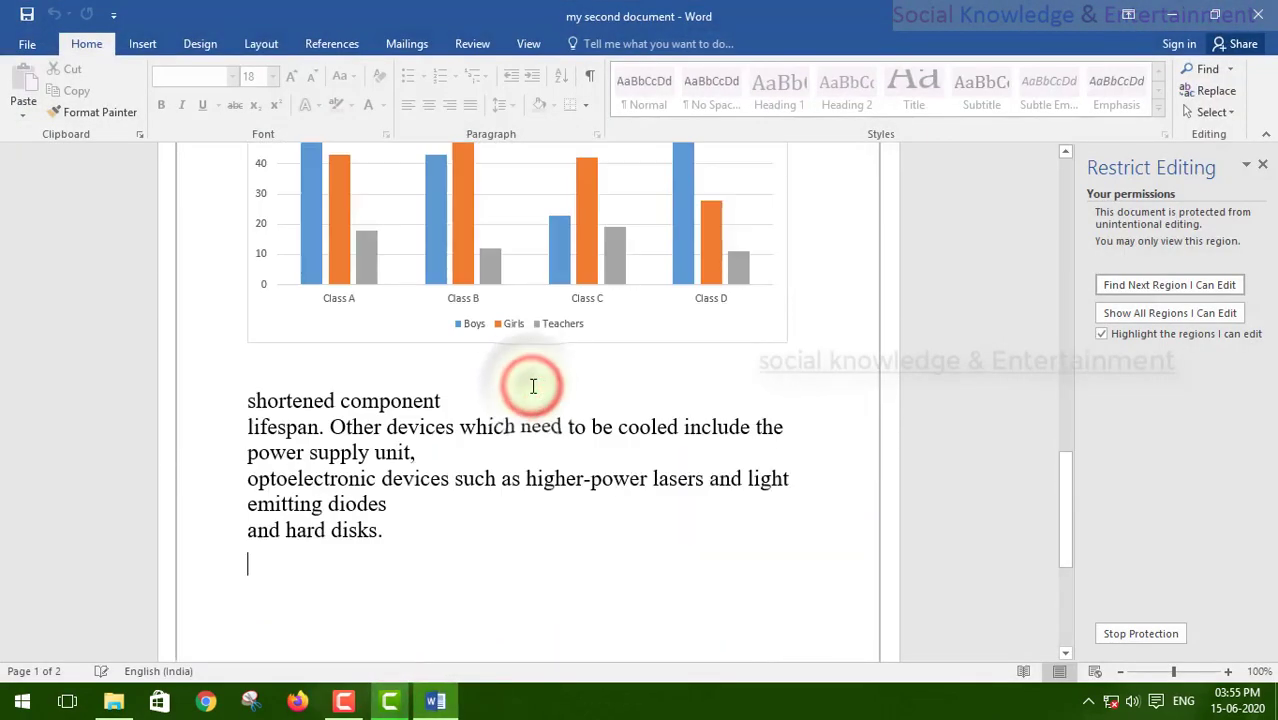
pyautogui.click(533, 387)
pyautogui.click(532, 386)
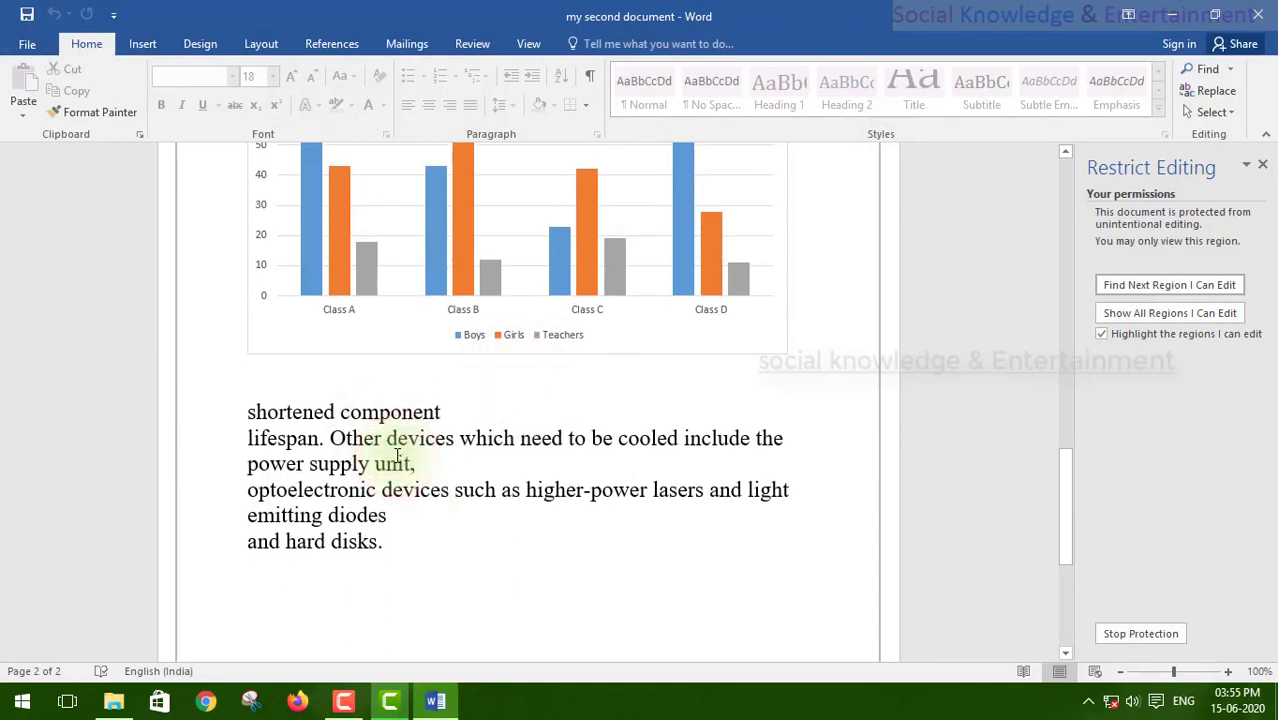
pyautogui.scroll(20, 397, 456)
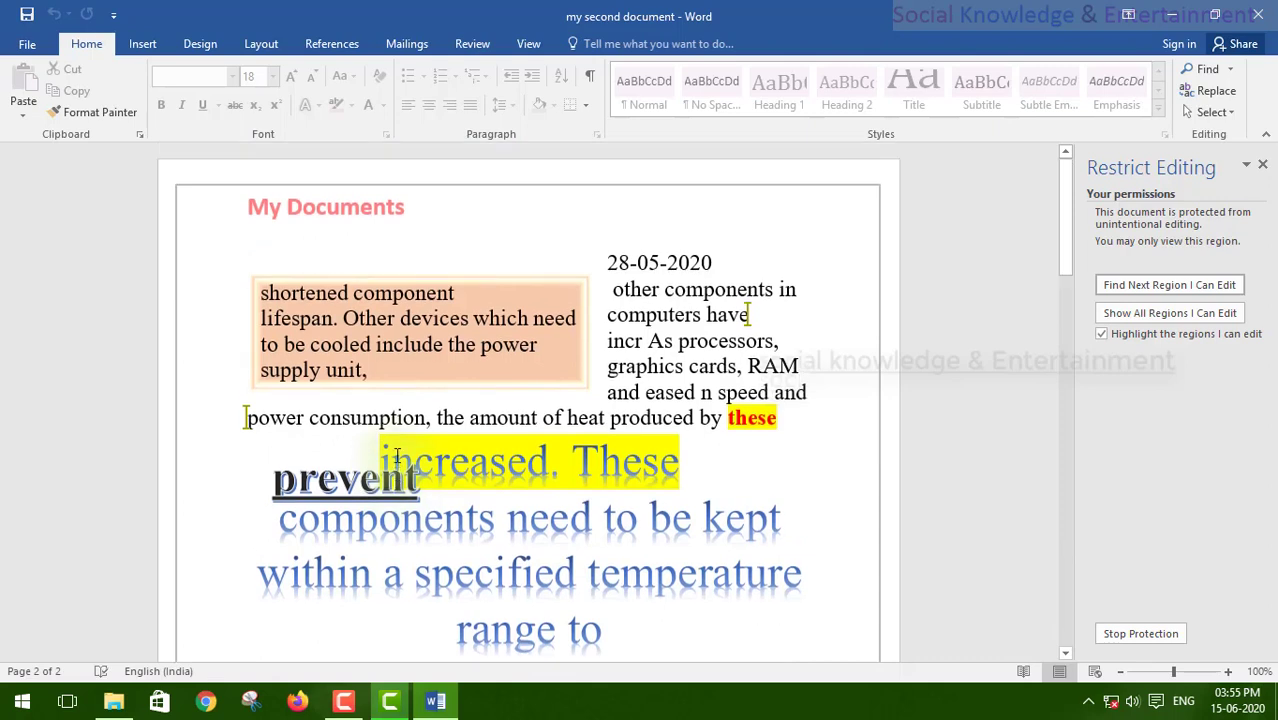
pyautogui.click(668, 363)
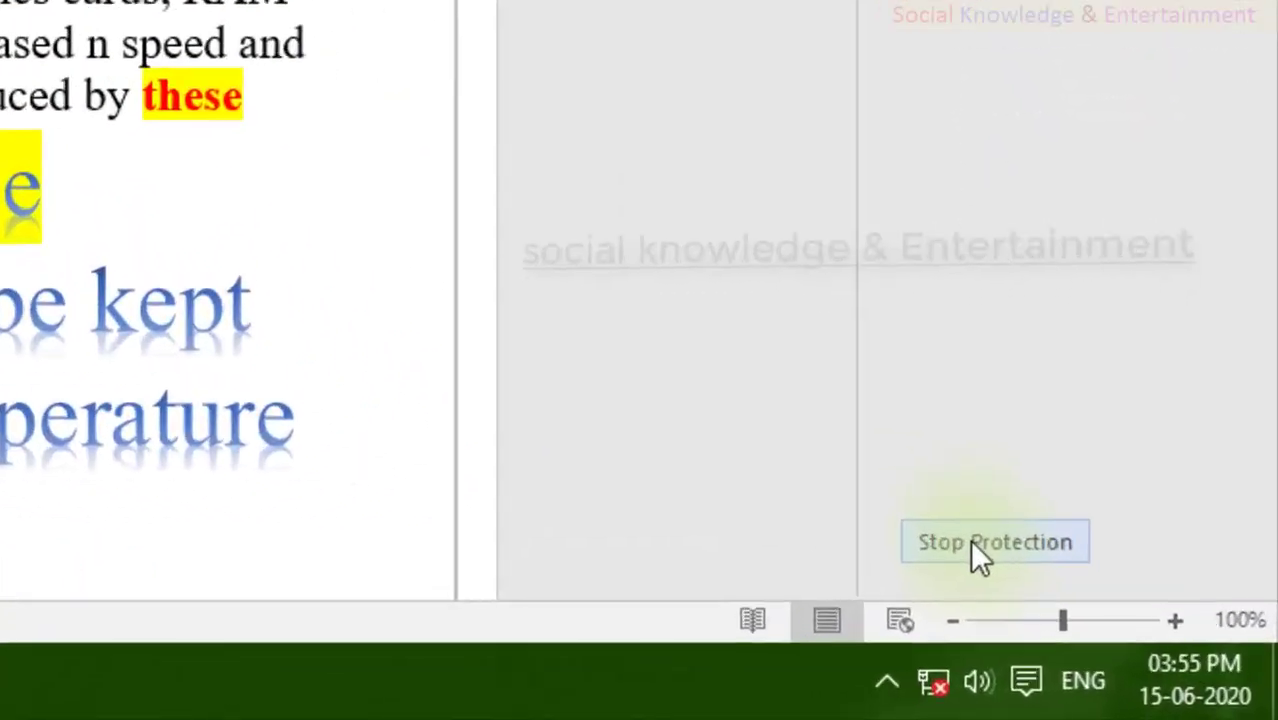
# Step: Stop the document's protection by entering its password
pyautogui.click(1140, 633)
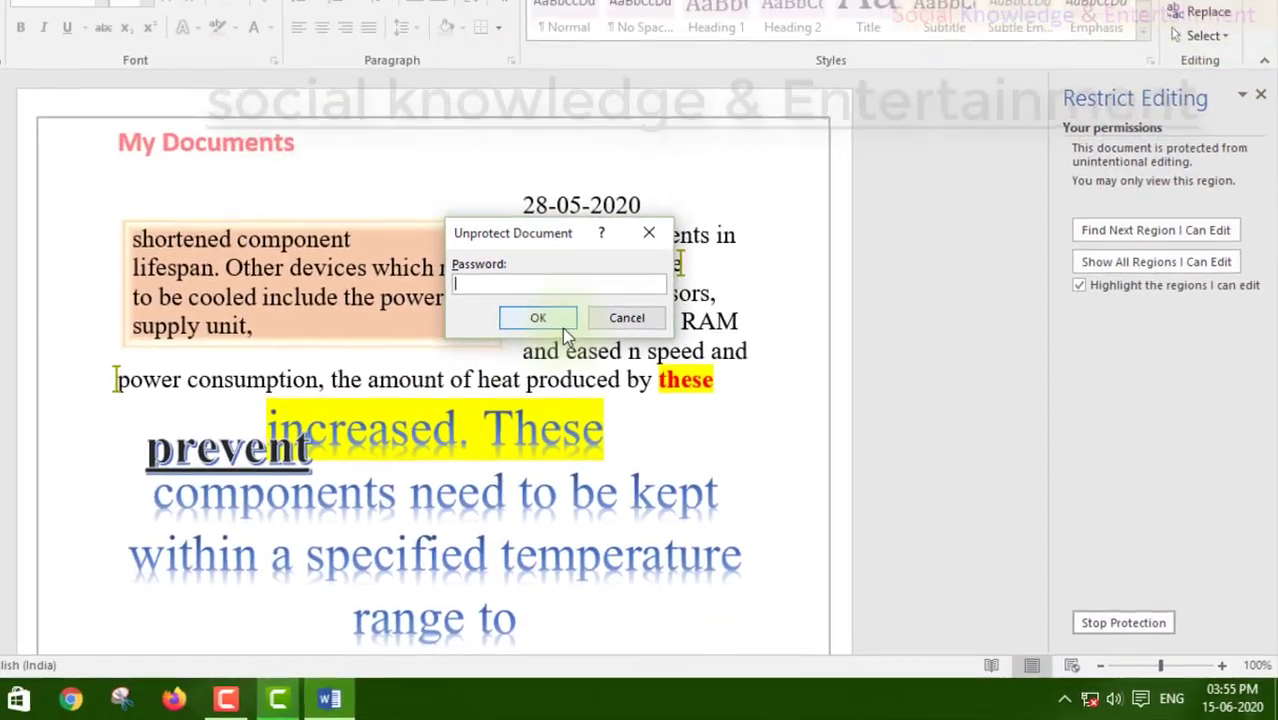
pyautogui.write('123')
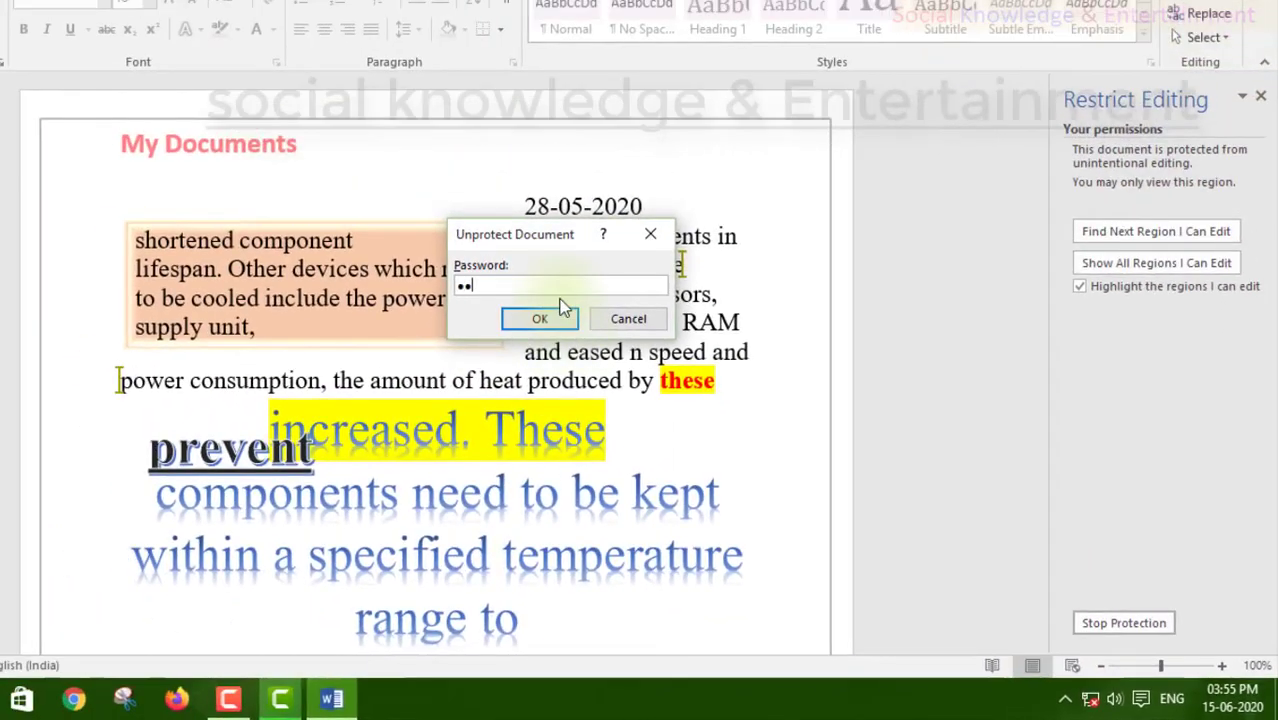
pyautogui.click(563, 308)
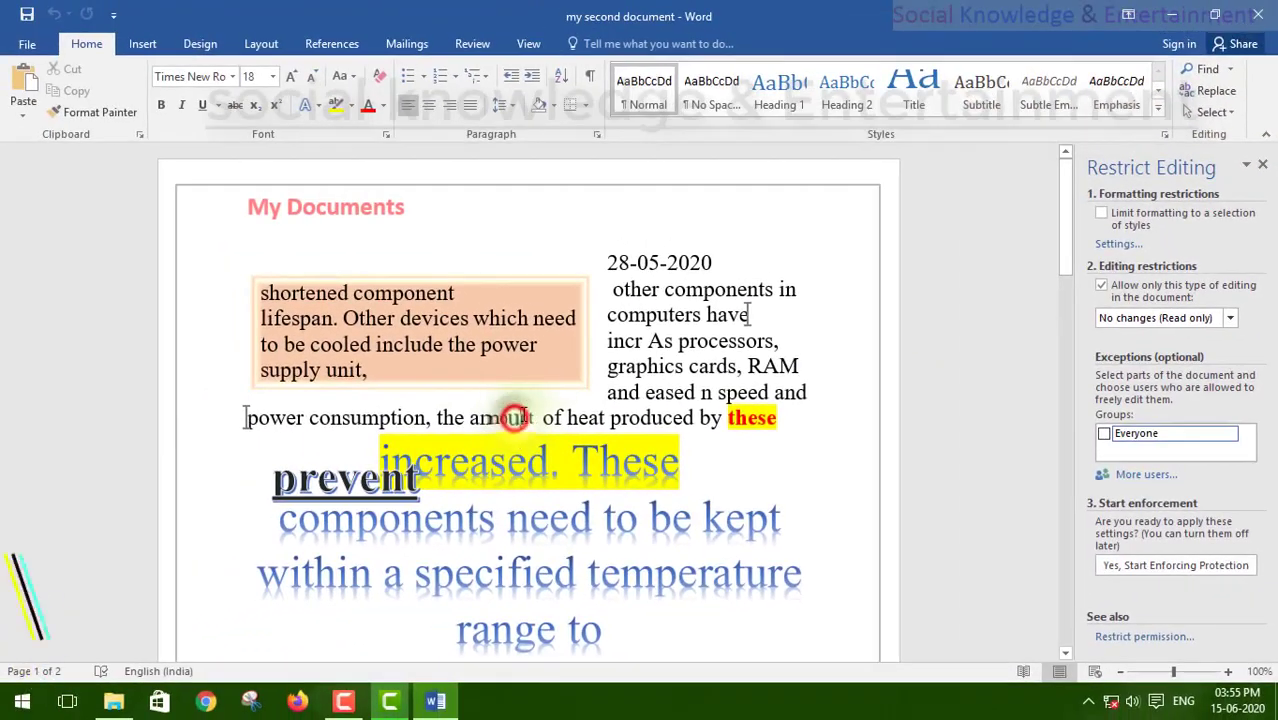
# Step: Insert the stray words 'dfd fdg ggg' after 'the amount' in the paragraph
pyautogui.click(542, 417)
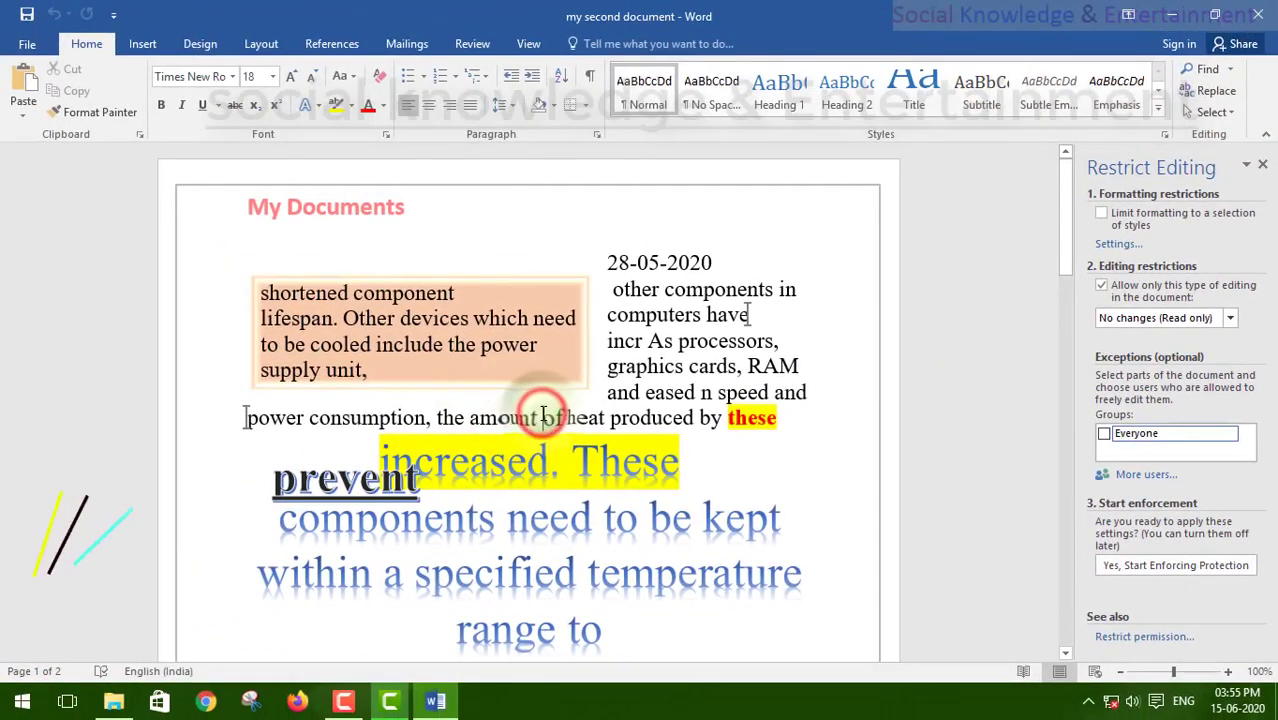
pyautogui.write('ldfd fdg ggg')
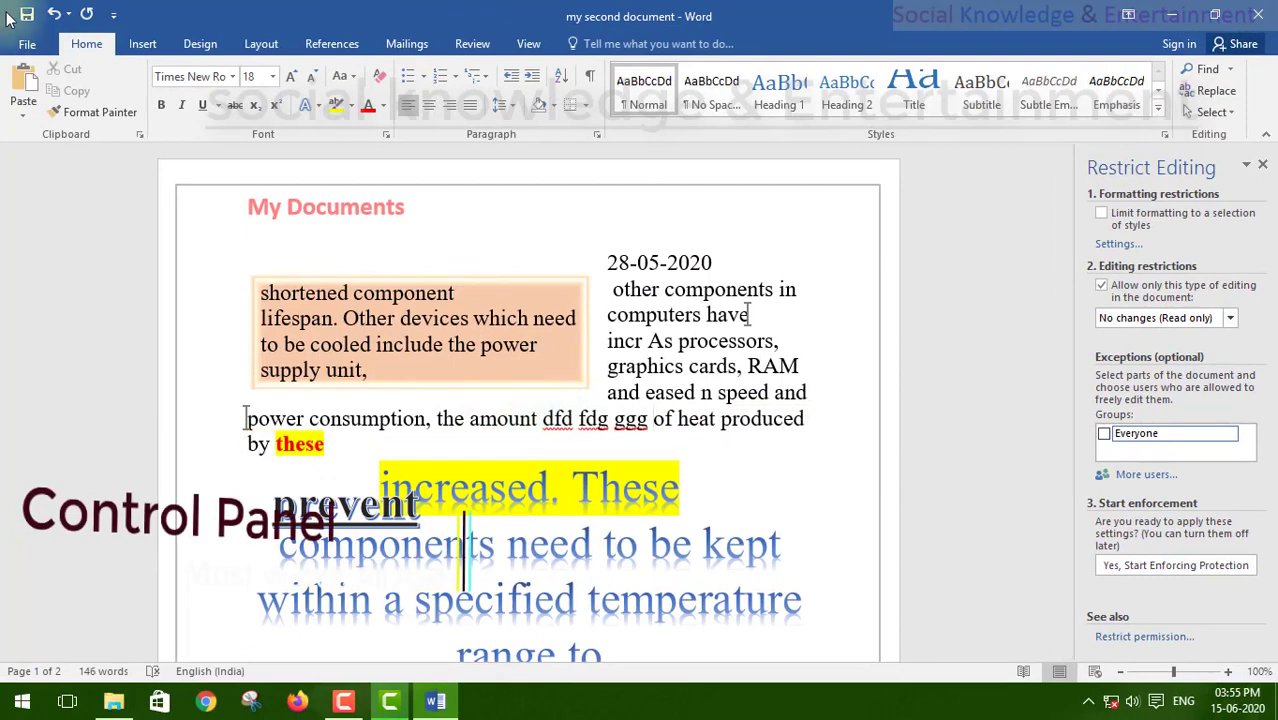
pyautogui.click(28, 46)
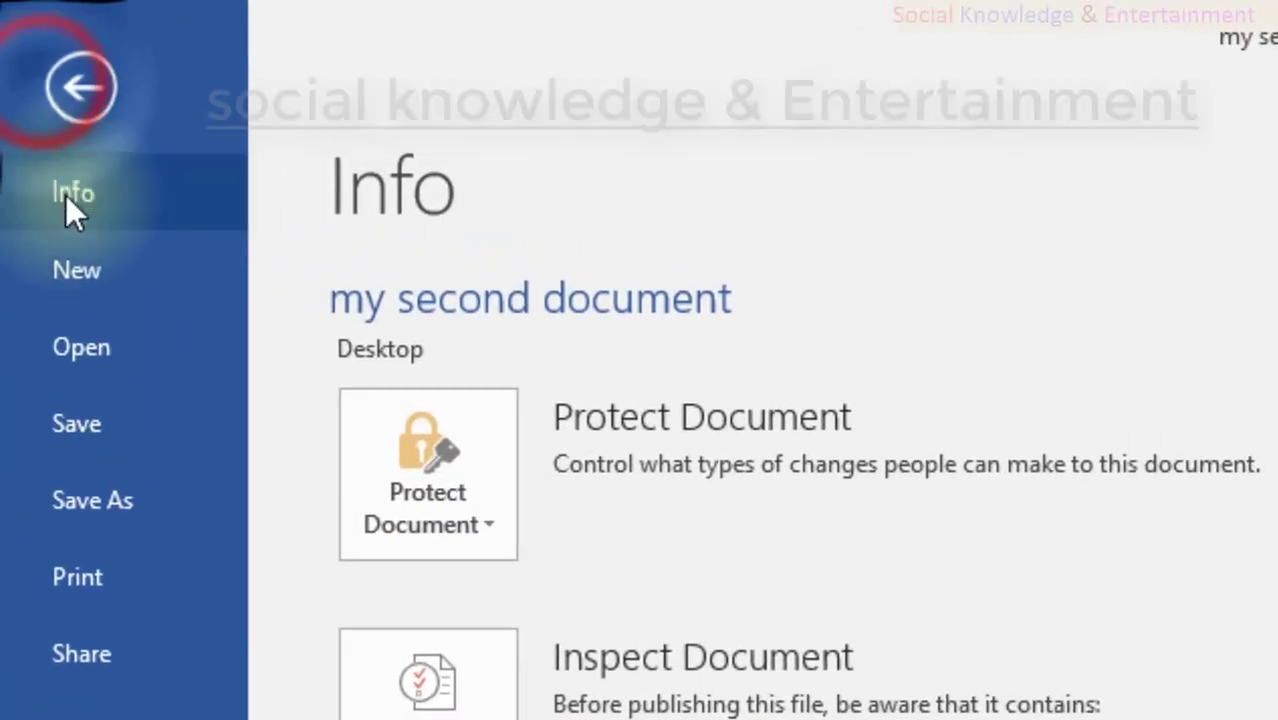
pyautogui.click(30, 58)
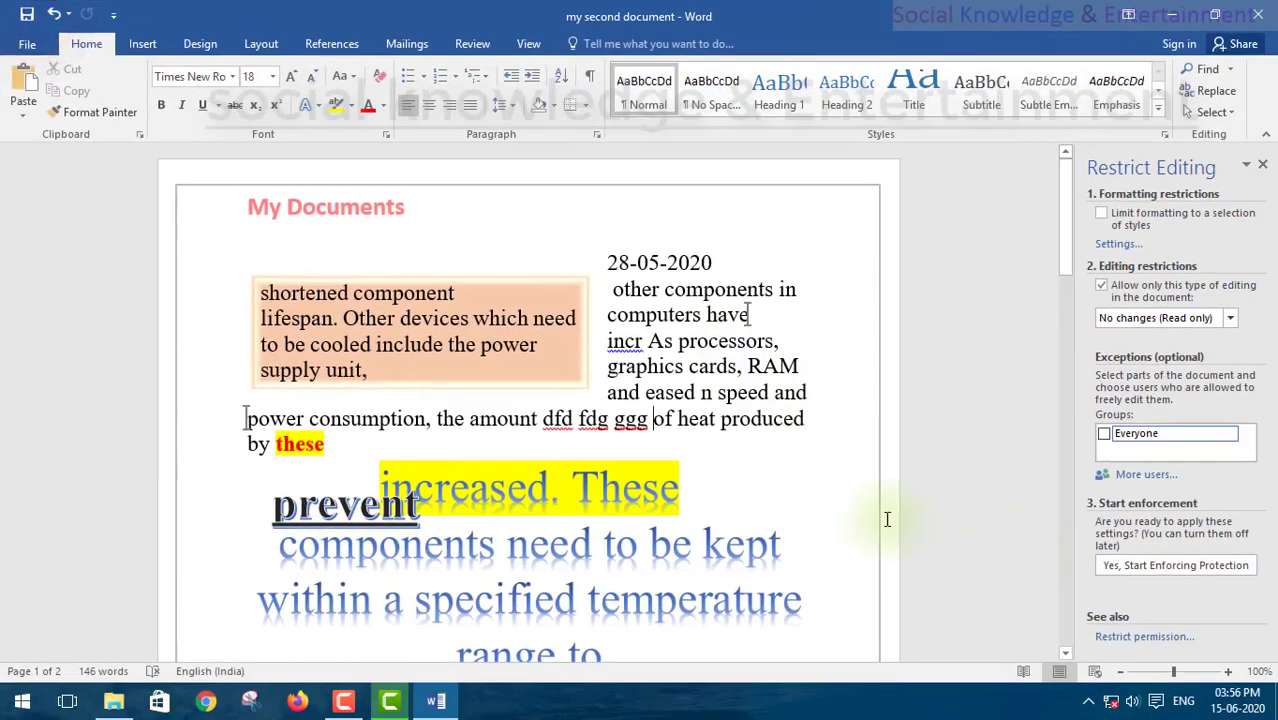
pyautogui.scroll(-3, 750, 413)
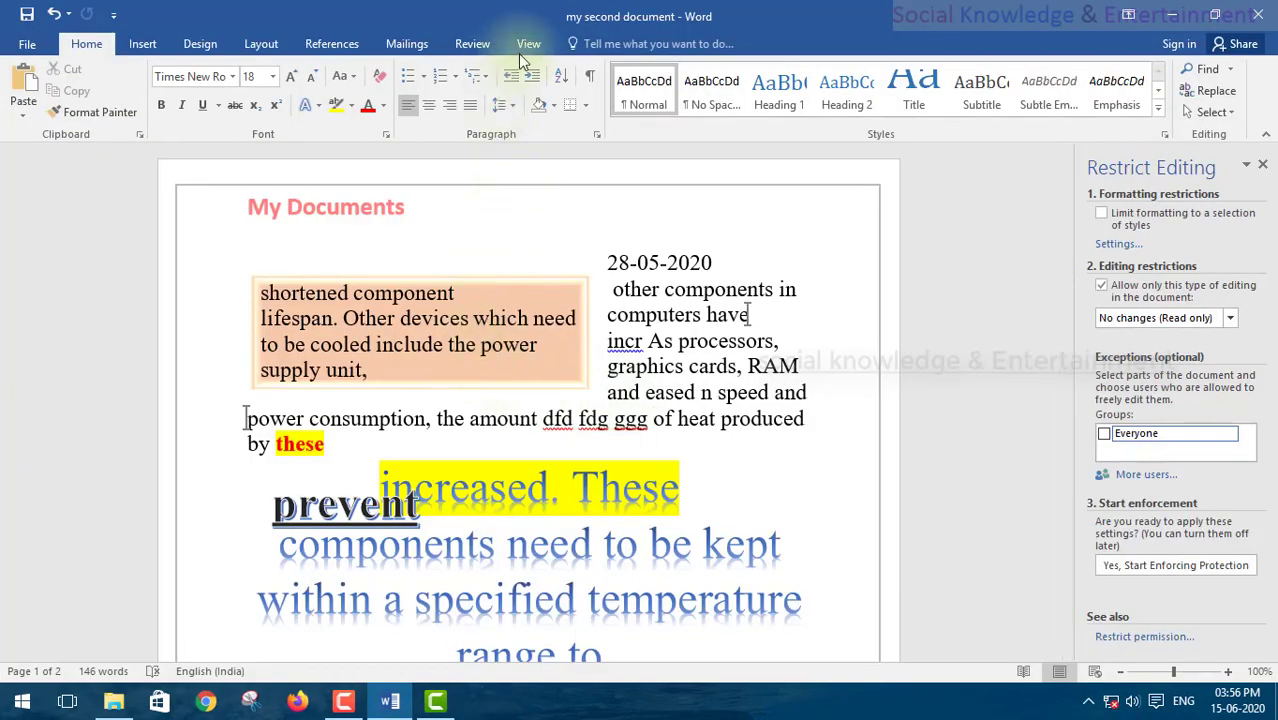
# Step: Close the Restrict Editing pane, page forward and back in Read Mode, then choose Edit Document
pyautogui.click(527, 50)
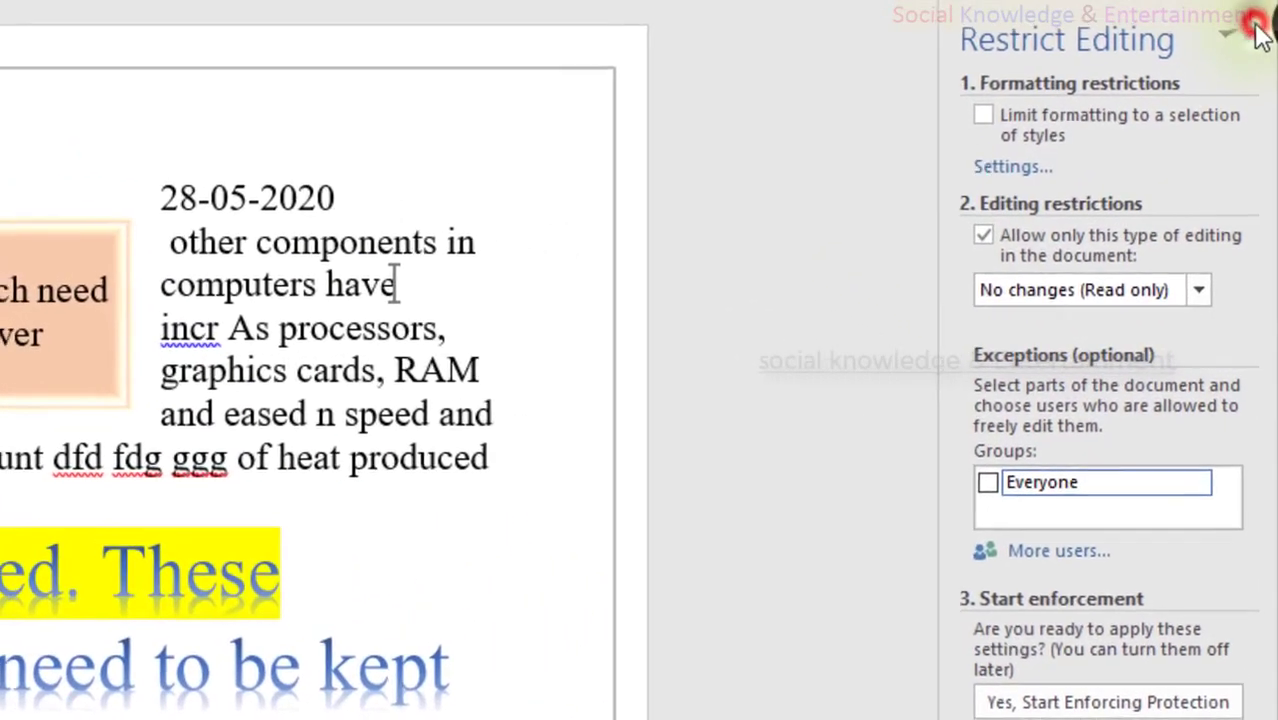
pyautogui.click(1256, 26)
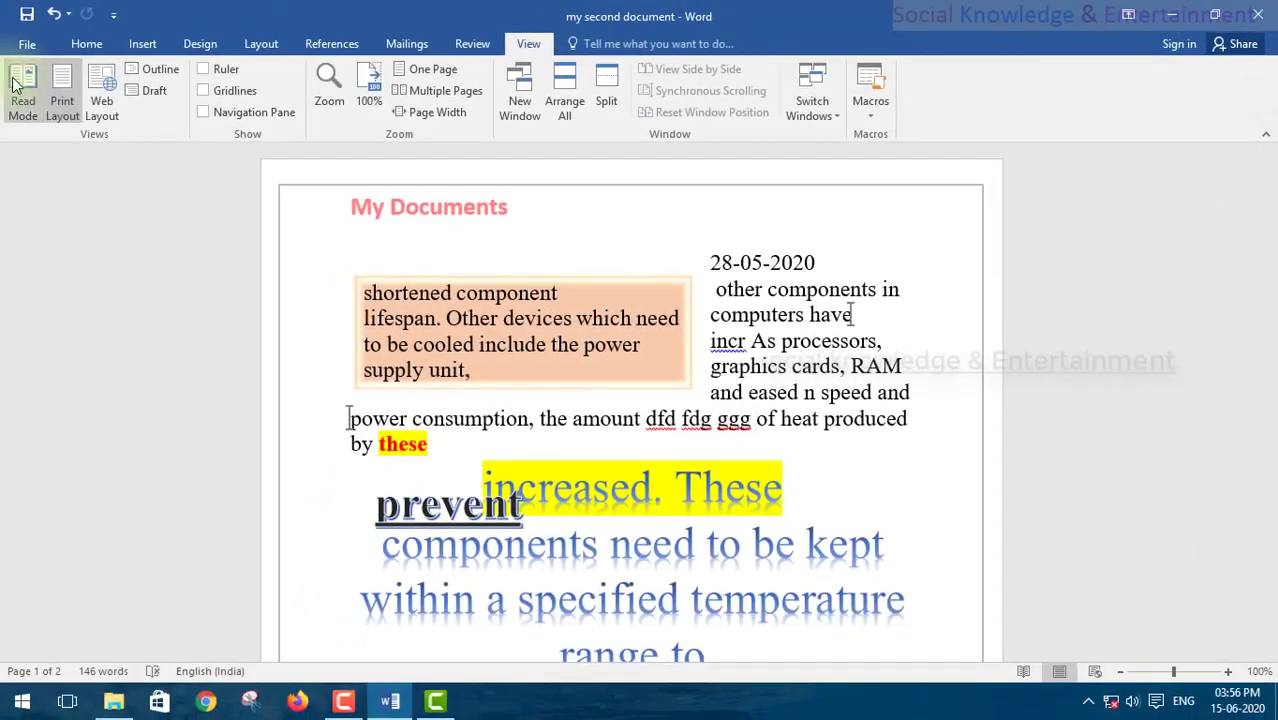
pyautogui.click(22, 92)
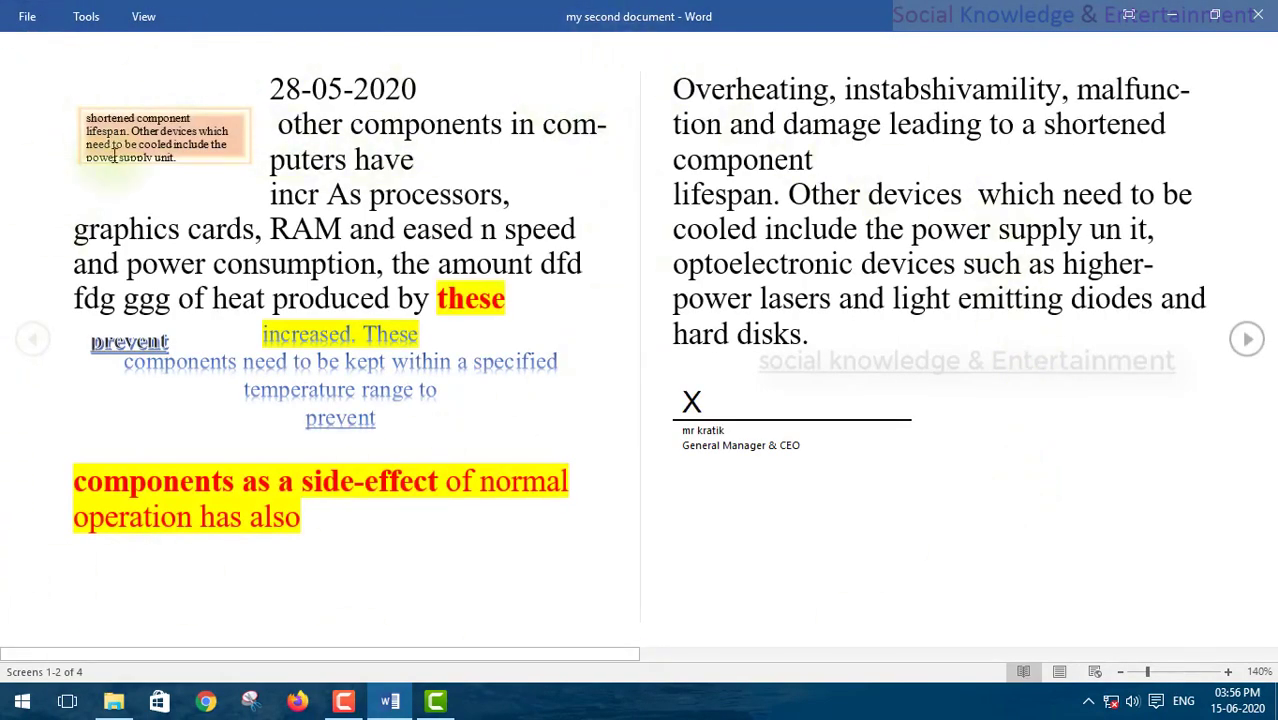
pyautogui.click(1243, 343)
pyautogui.click(32, 340)
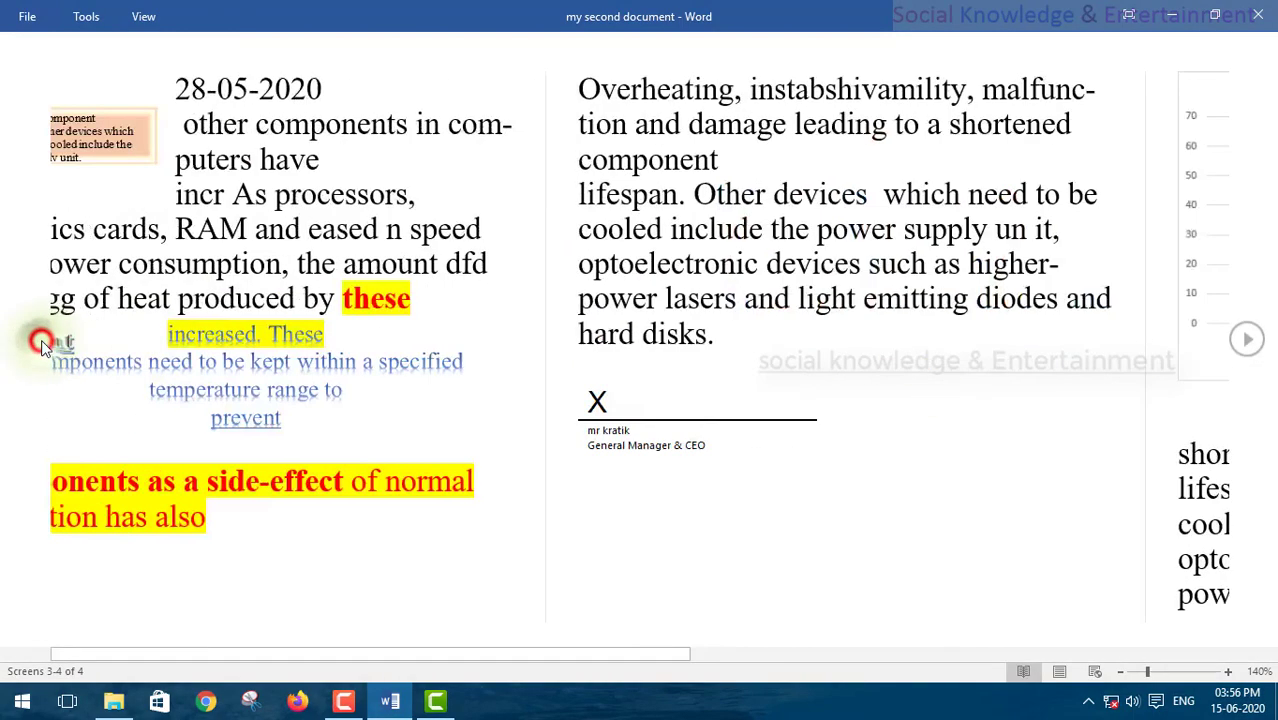
pyautogui.click(141, 16)
pyautogui.click(159, 72)
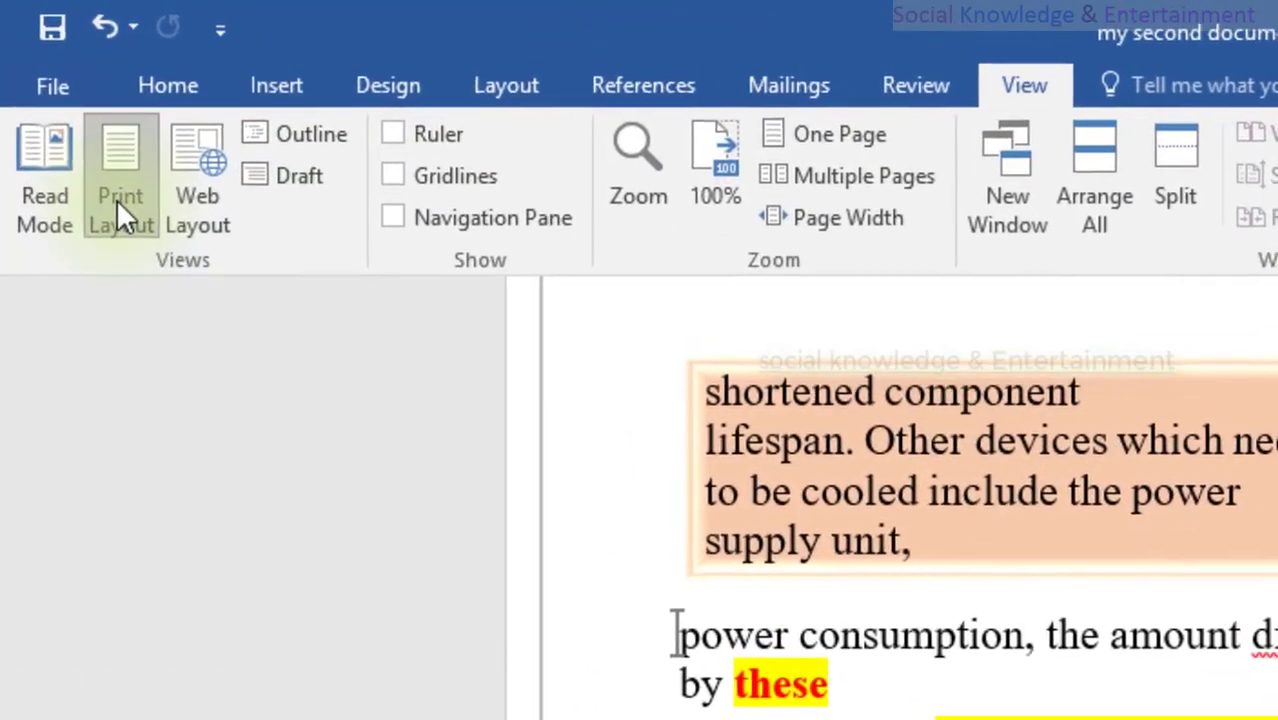
# Step: Scroll through Print Layout and Web Layout, return to Print Layout, then switch to Outline
pyautogui.click(60, 101)
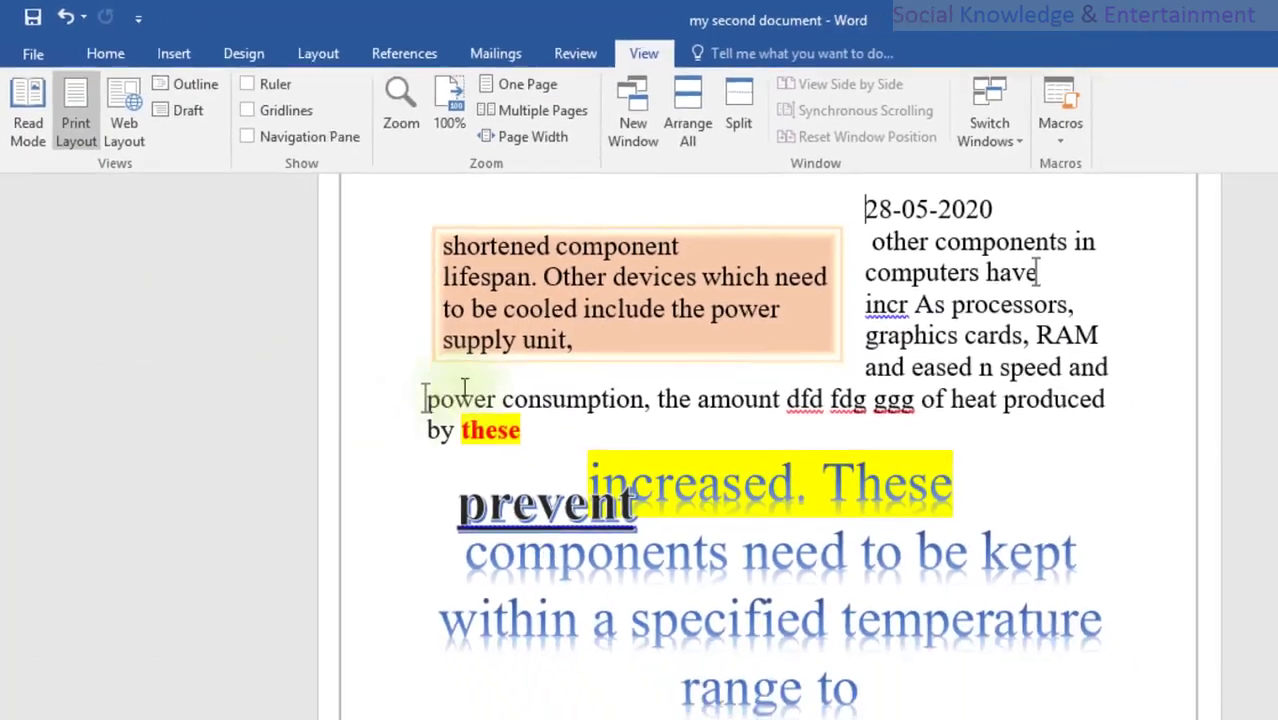
pyautogui.scroll(-8, 459, 363)
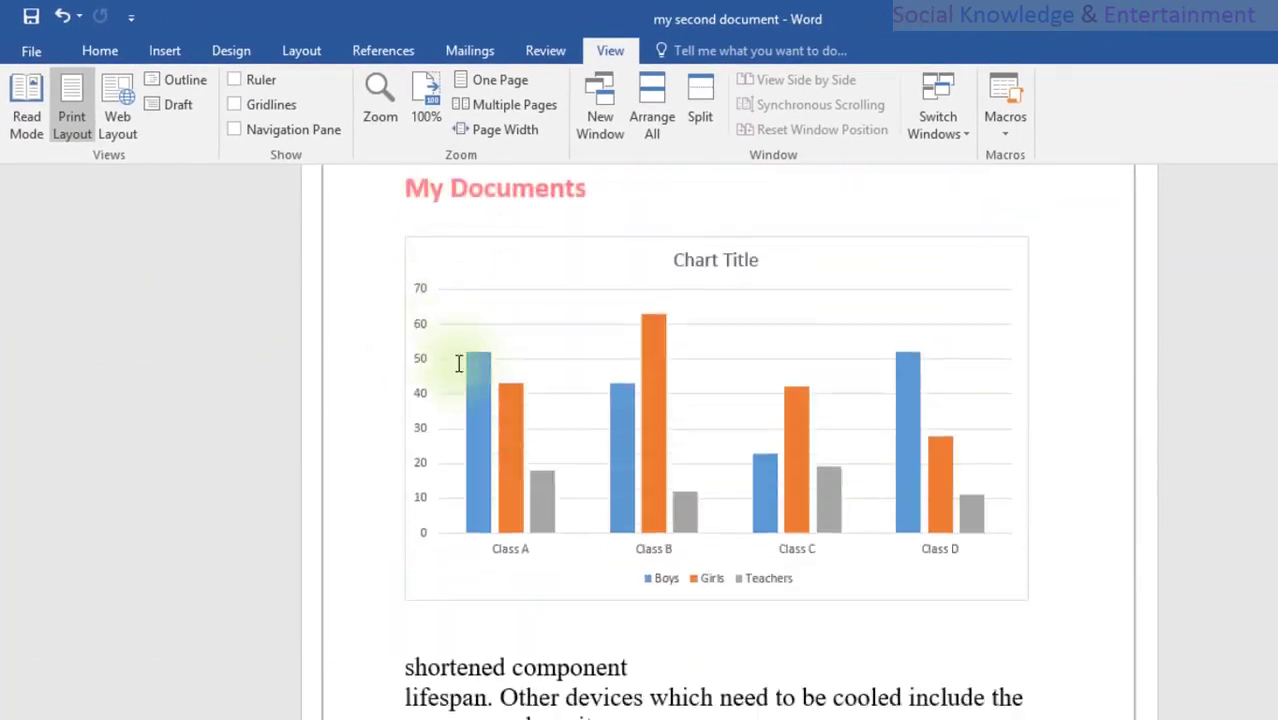
pyautogui.scroll(-15, 459, 363)
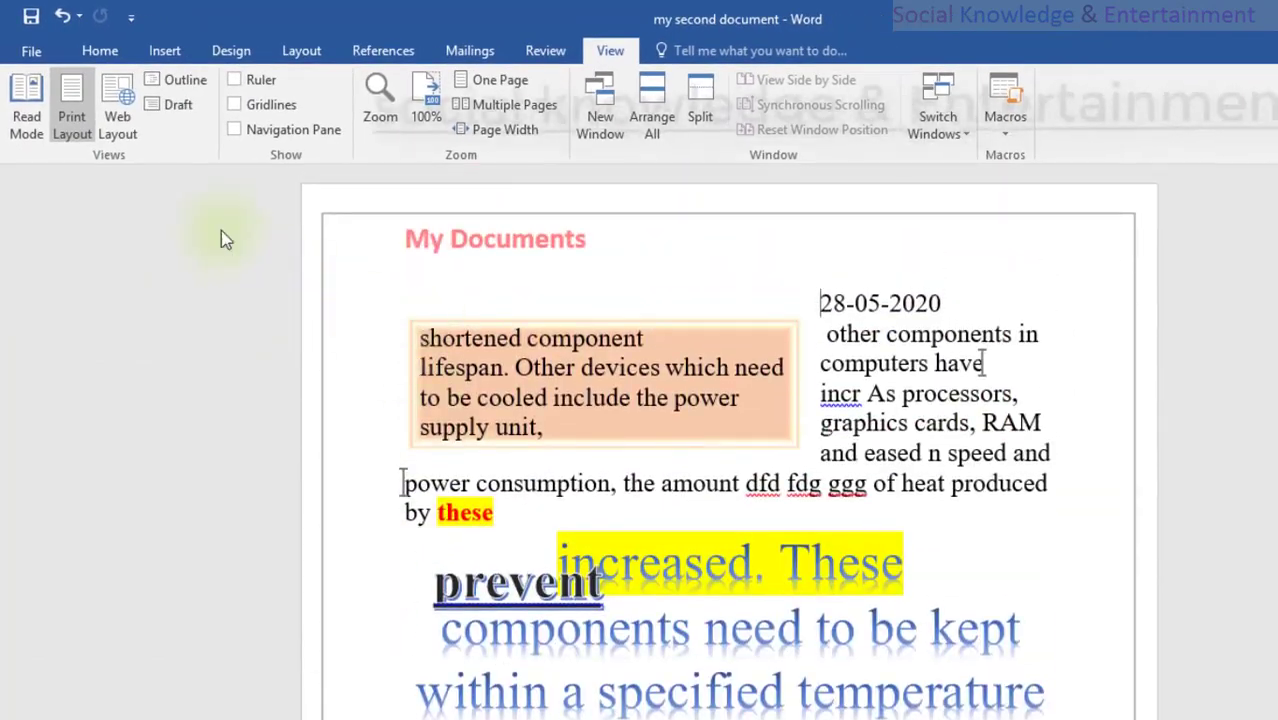
pyautogui.click(127, 115)
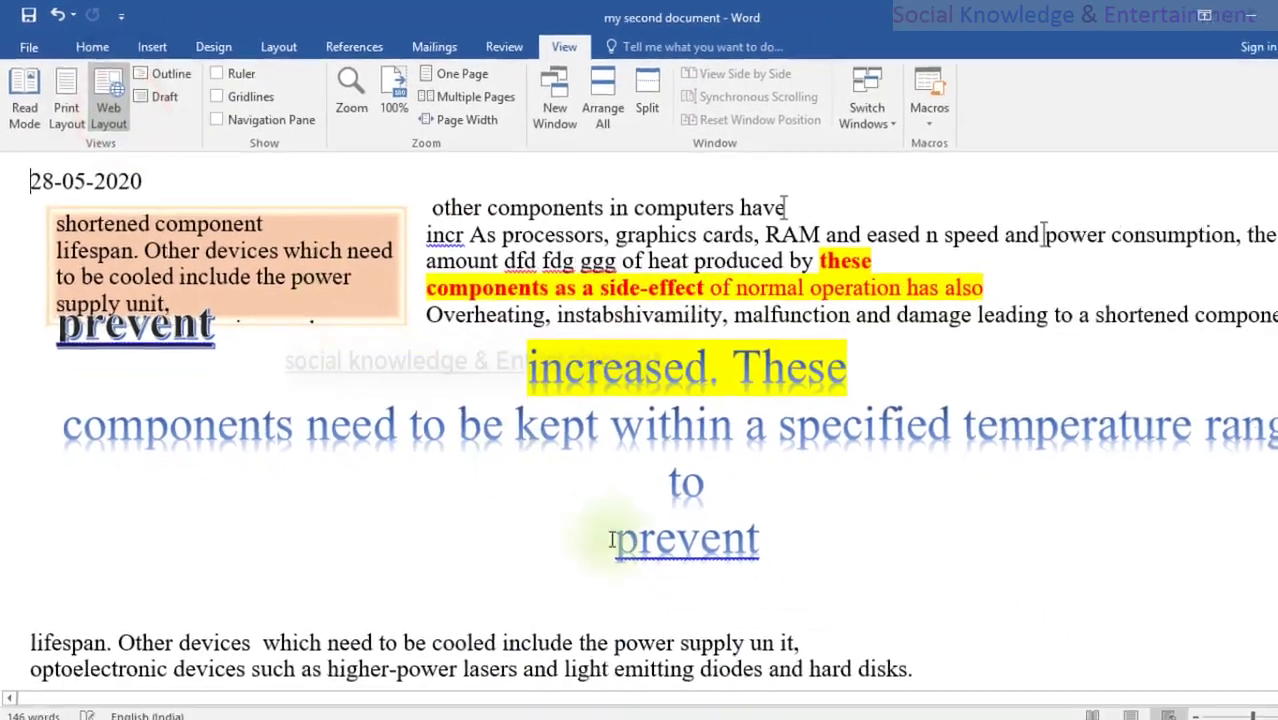
pyautogui.scroll(-10, 489, 415)
pyautogui.scroll(3, 485, 411)
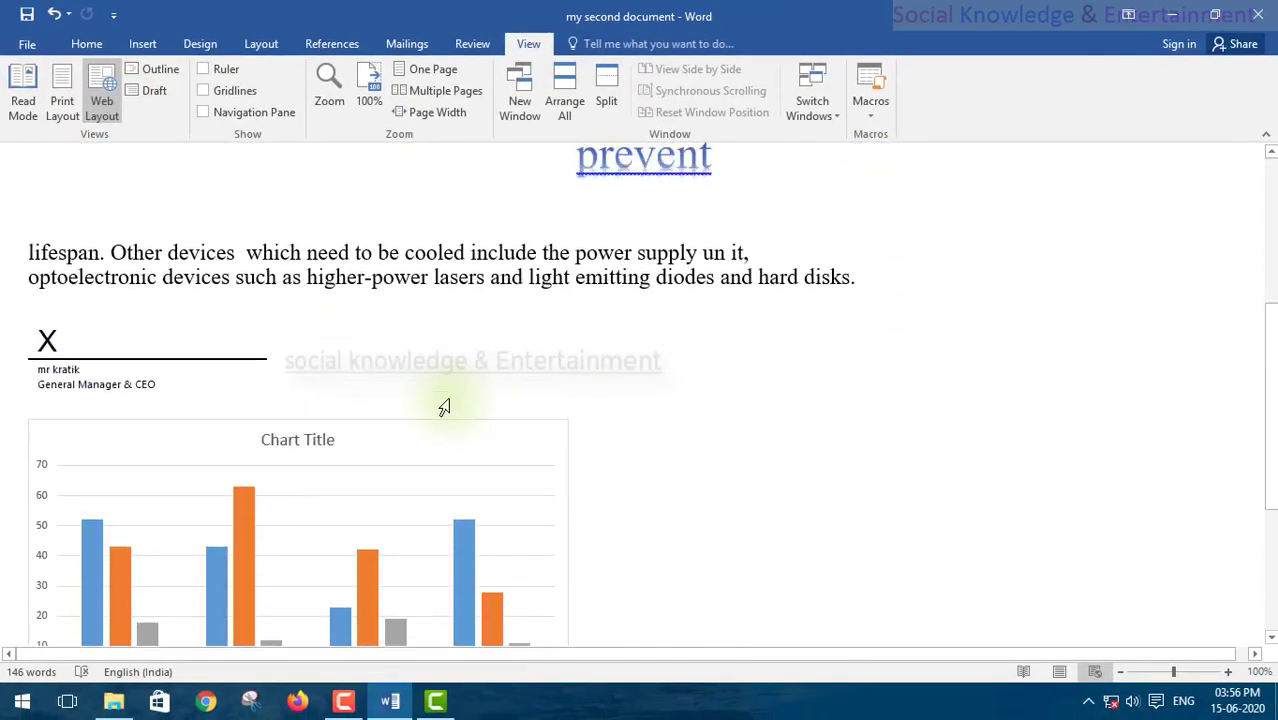
pyautogui.scroll(5, 444, 407)
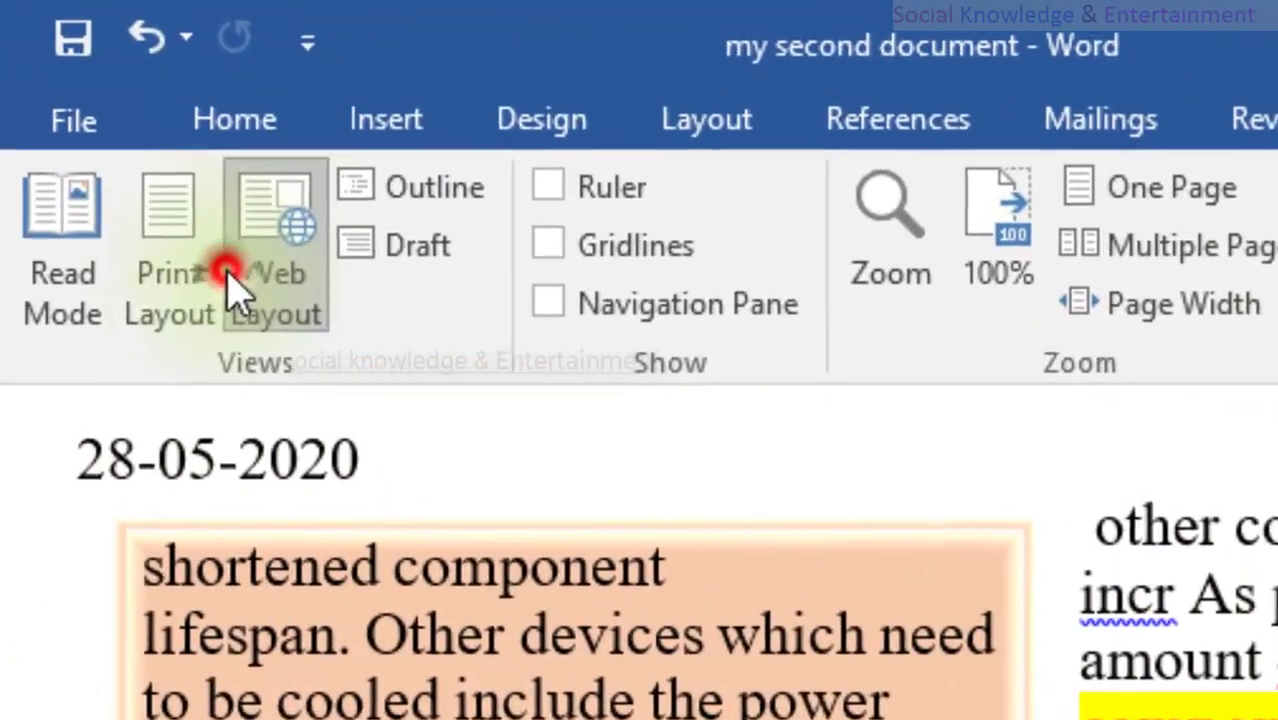
pyautogui.click(171, 275)
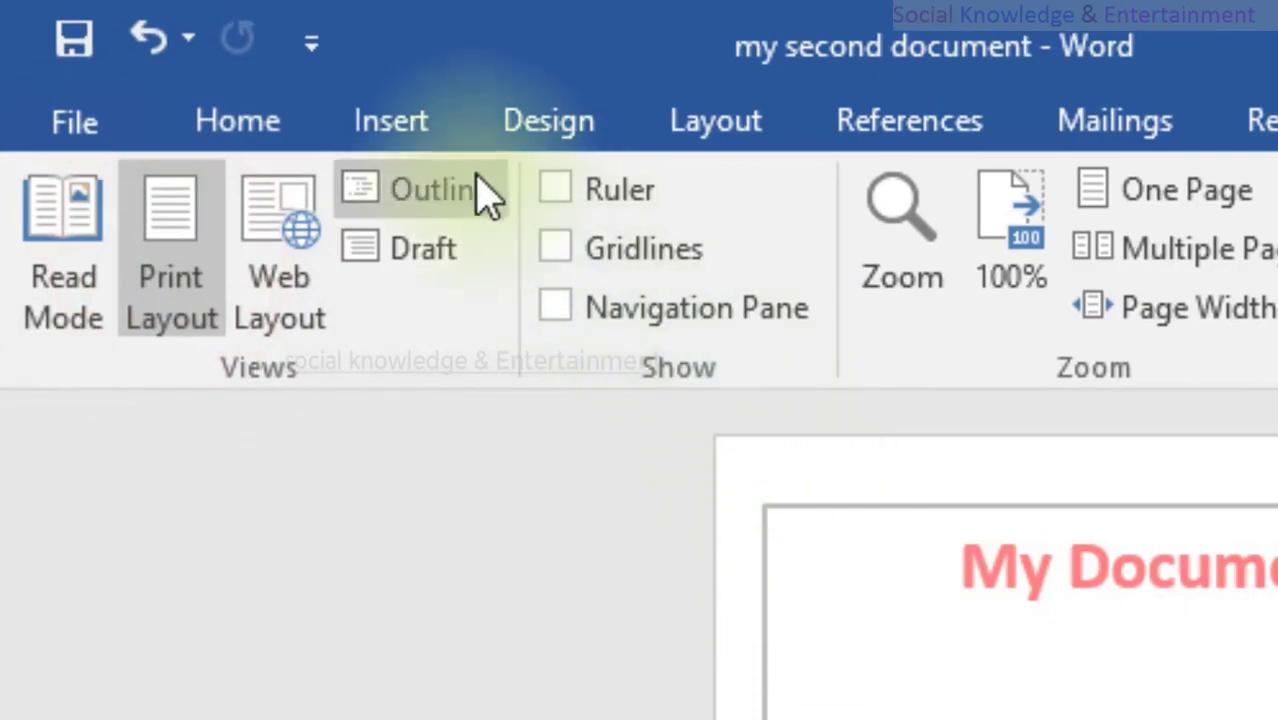
pyautogui.click(480, 192)
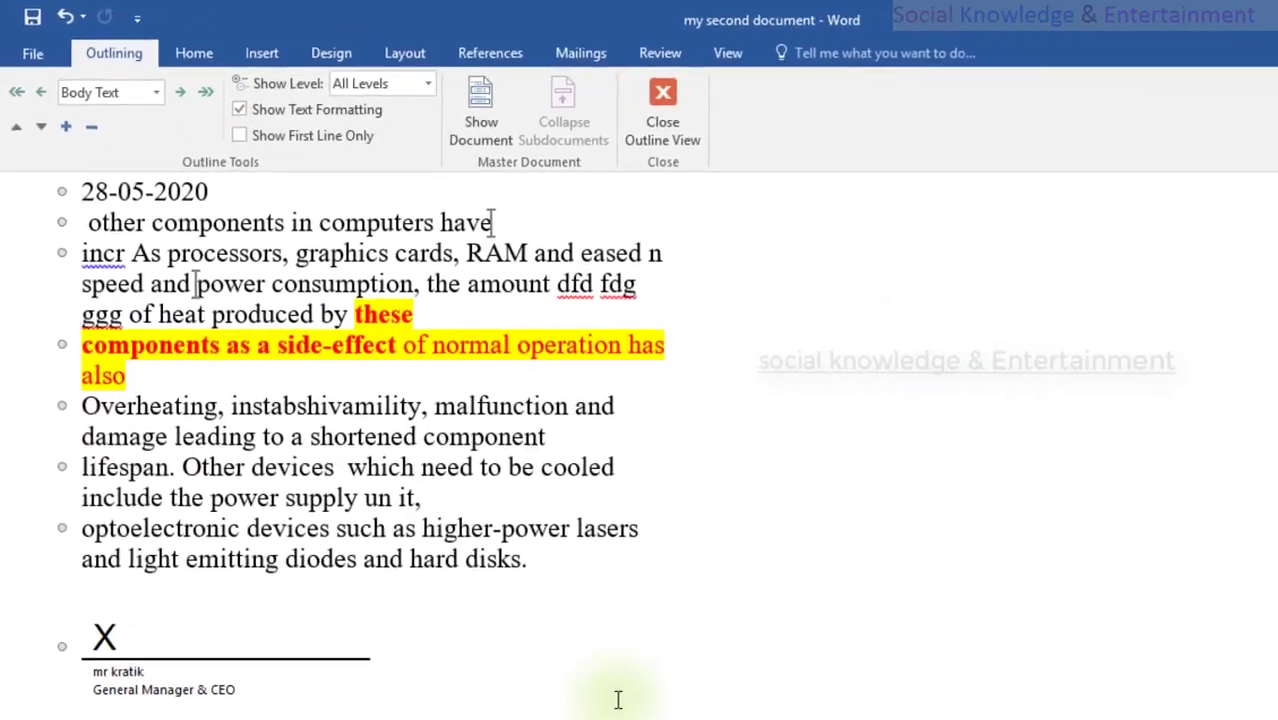
# Step: Undo and redo the 'dfd fdg ggg' insertion in Outline view, then go back to Print Layout
pyautogui.scroll(-3, 611, 662)
pyautogui.scroll(3, 612, 663)
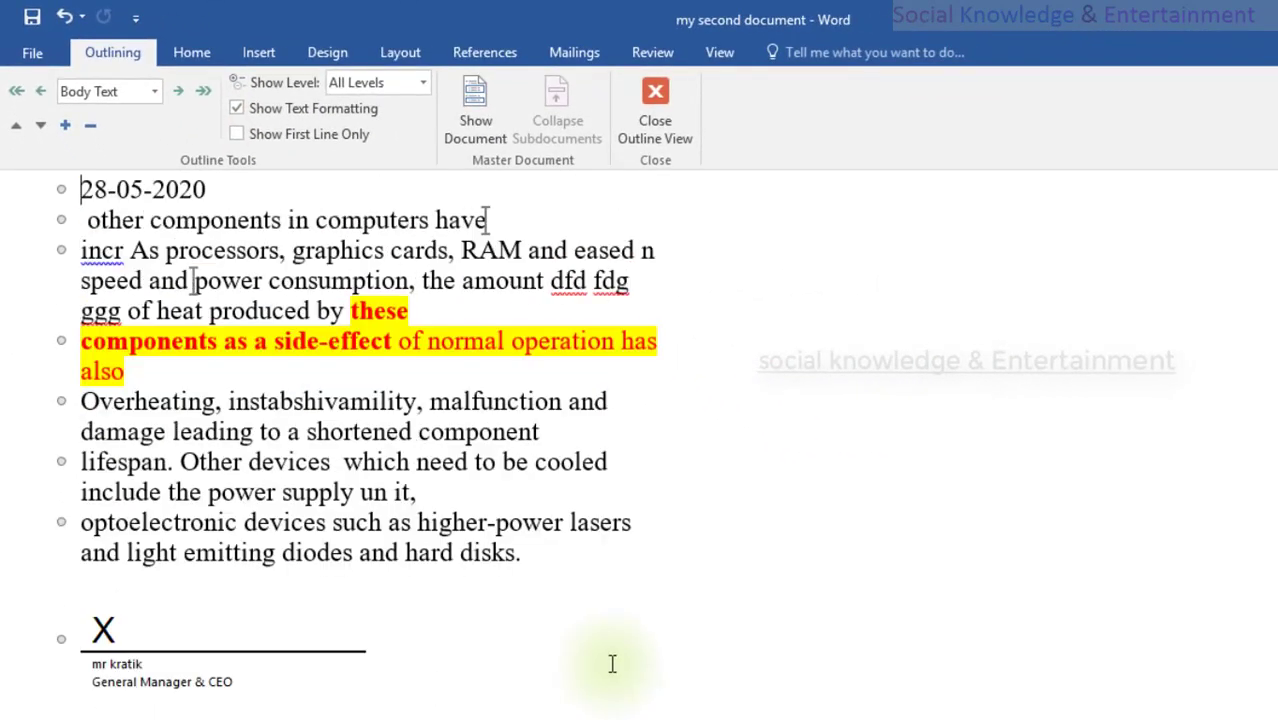
pyautogui.scroll(-5, 612, 664)
pyautogui.scroll(8, 614, 668)
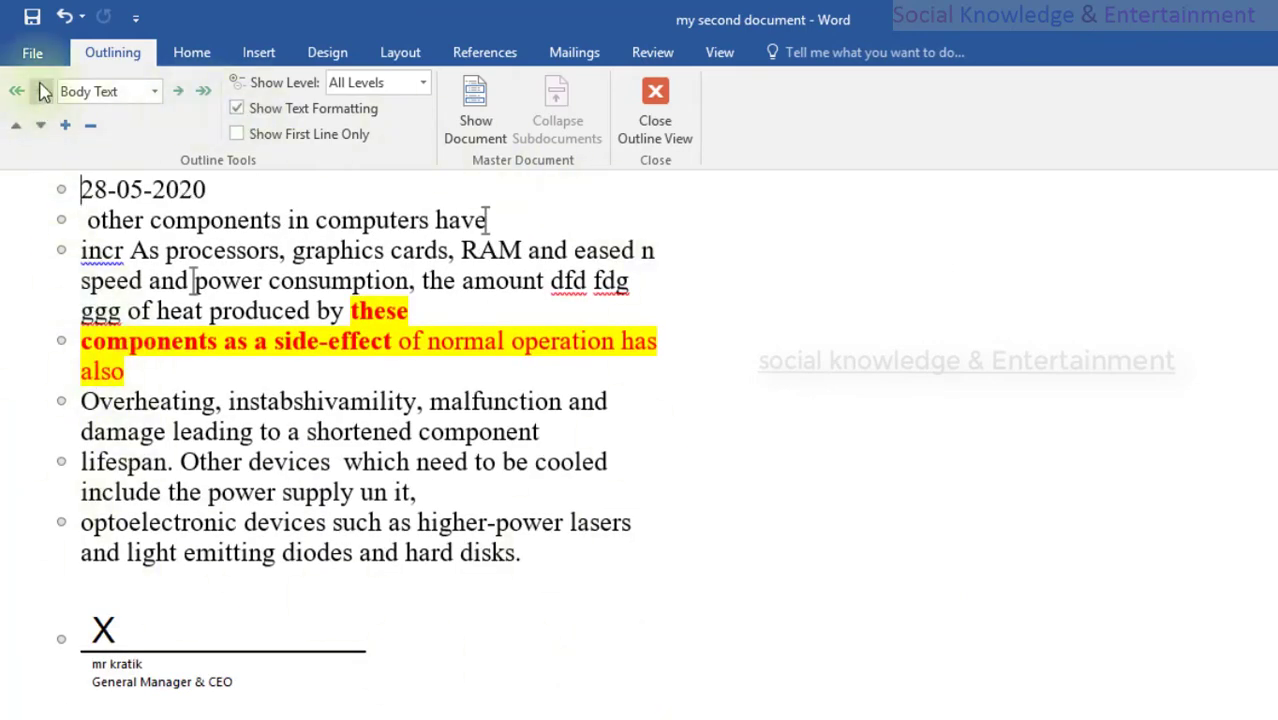
pyautogui.click(64, 16)
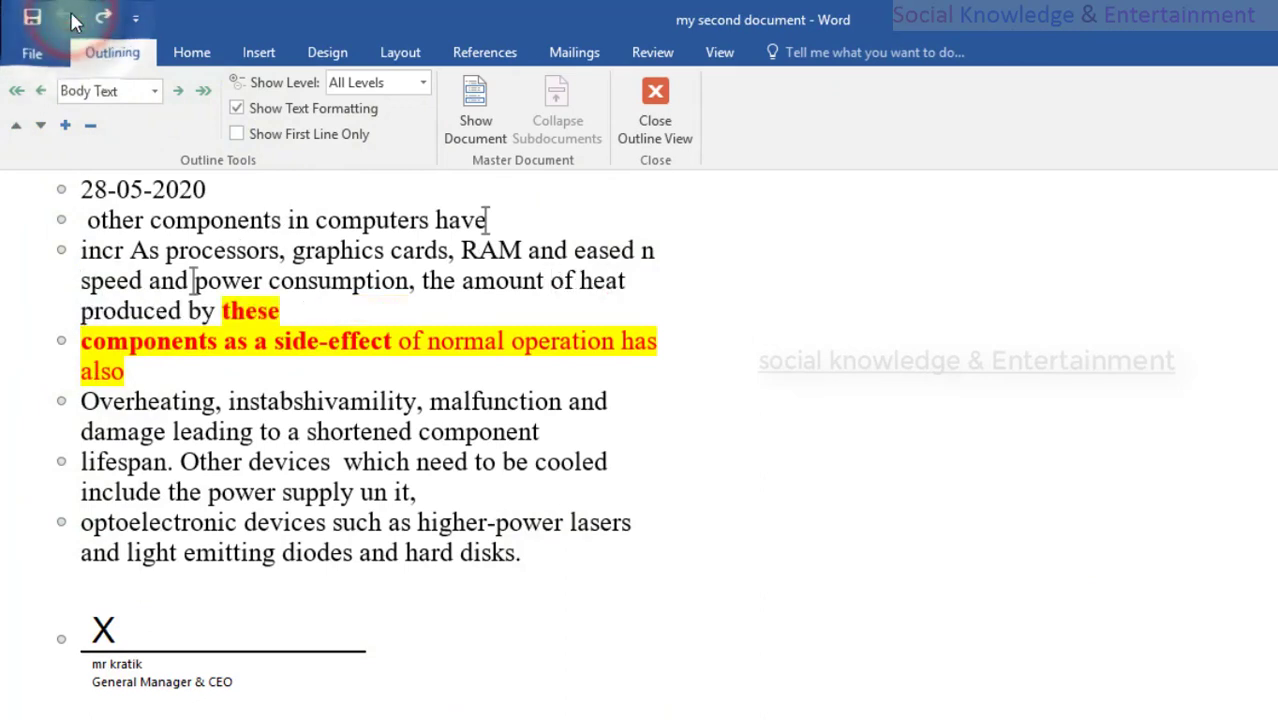
pyautogui.click(103, 16)
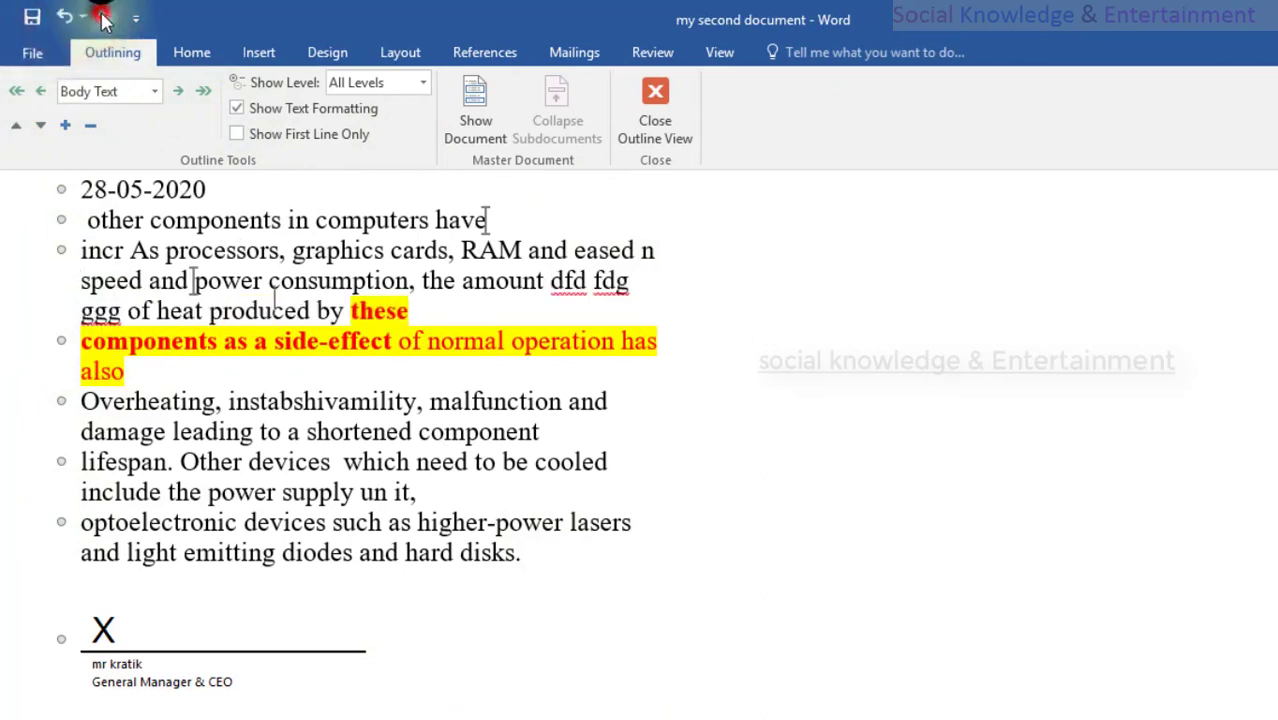
pyautogui.click(700, 57)
pyautogui.click(65, 92)
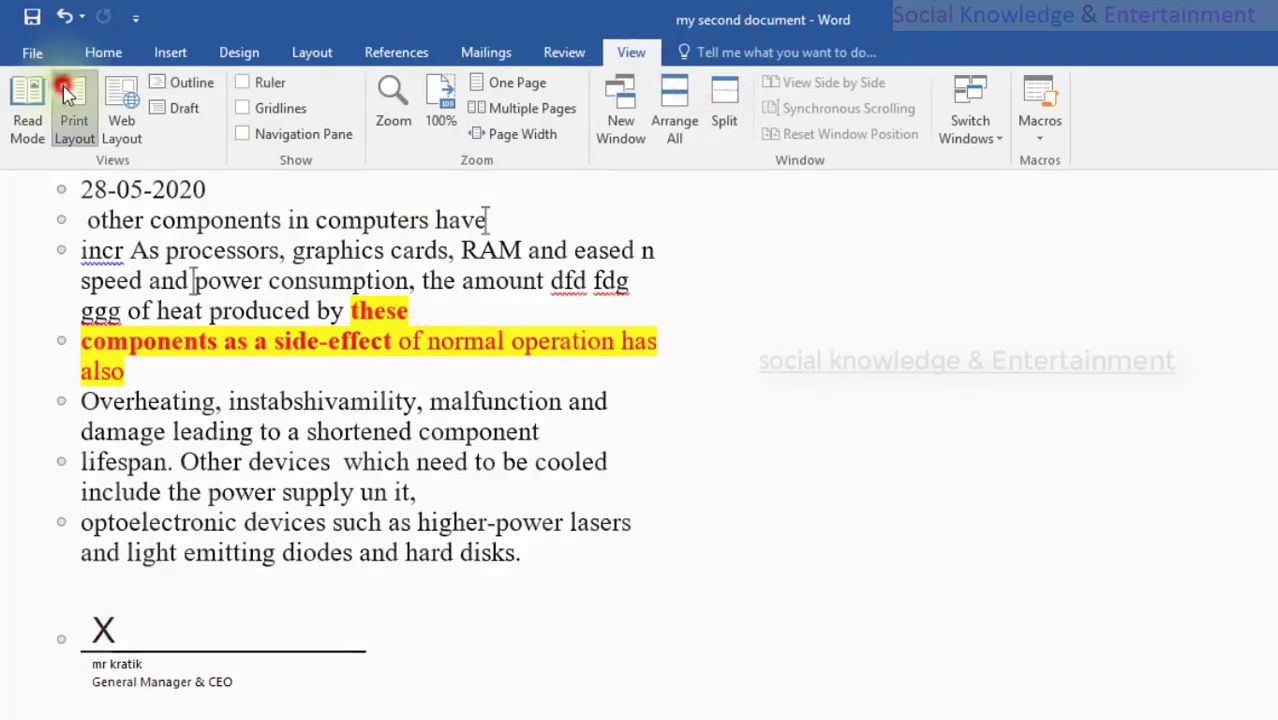
# Step: Try Draft view, switch back to Print Layout, and turn on the Ruler
pyautogui.click(178, 118)
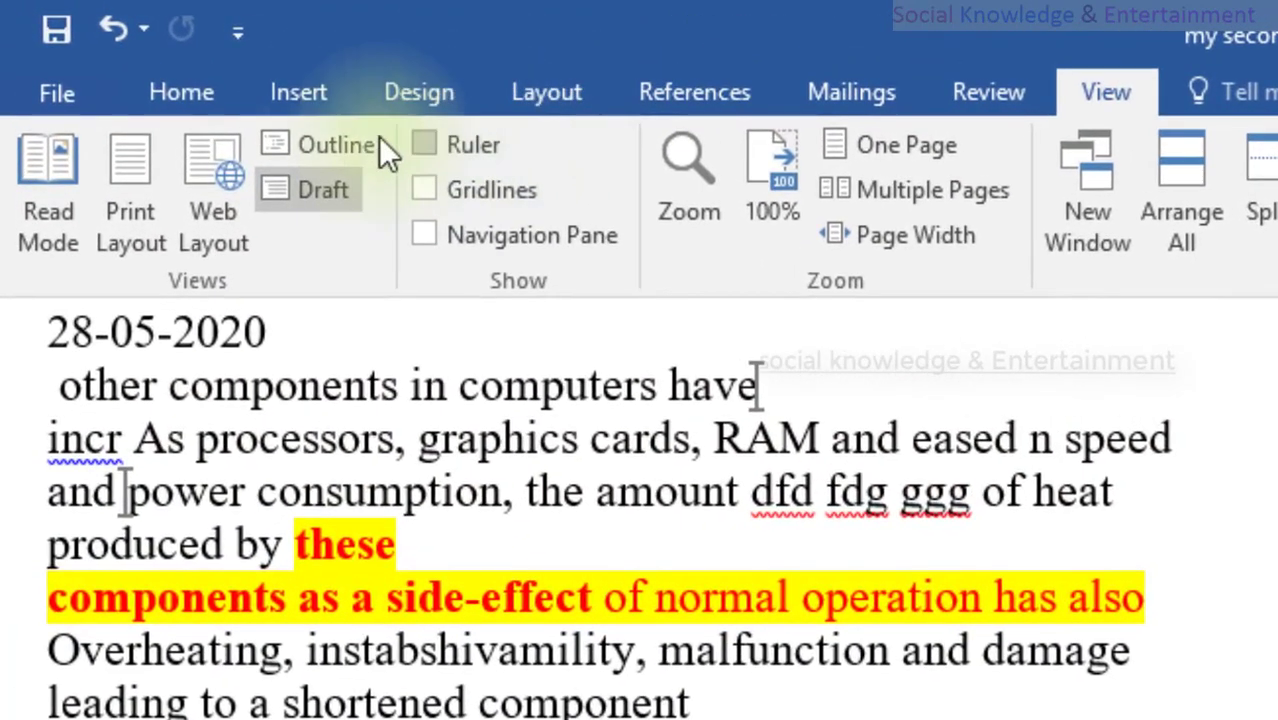
pyautogui.click(160, 170)
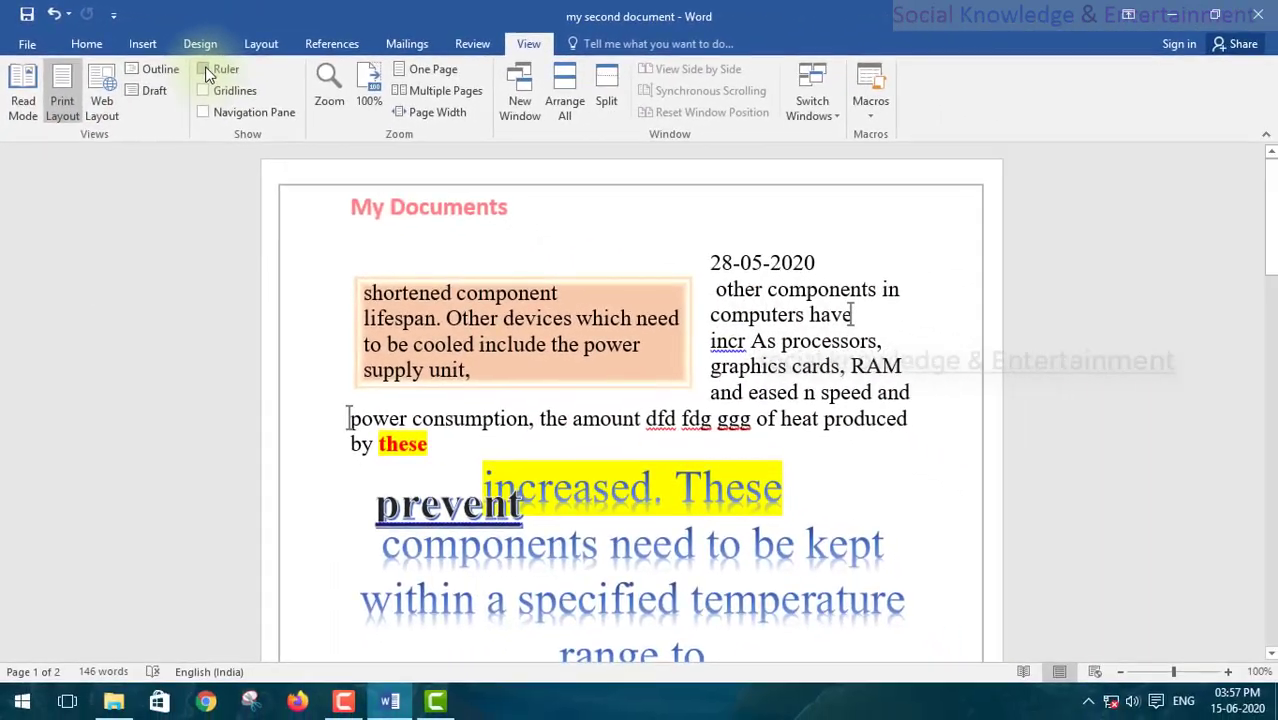
pyautogui.click(207, 72)
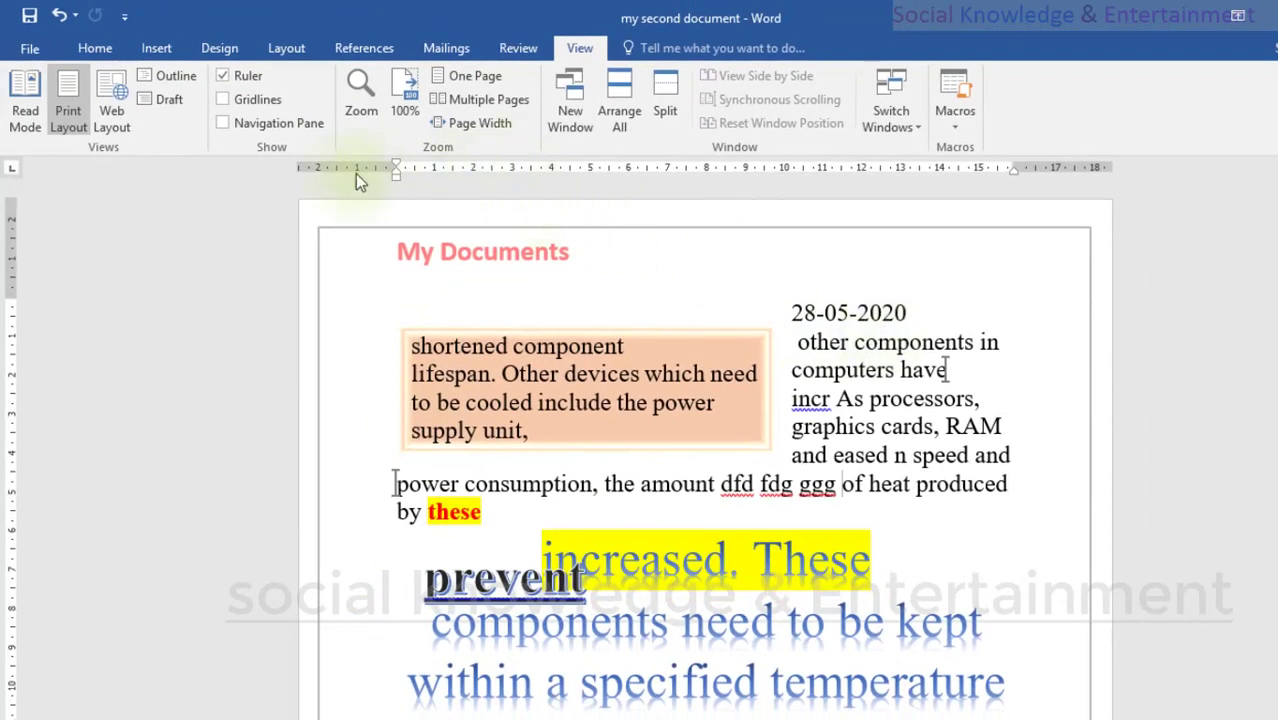
# Step: Drag the paragraph's left indent out to the margin and its right indent further right
pyautogui.moveTo(396, 180); pyautogui.dragTo(317, 180)
pyautogui.moveTo(302, 181); pyautogui.dragTo(310, 180)
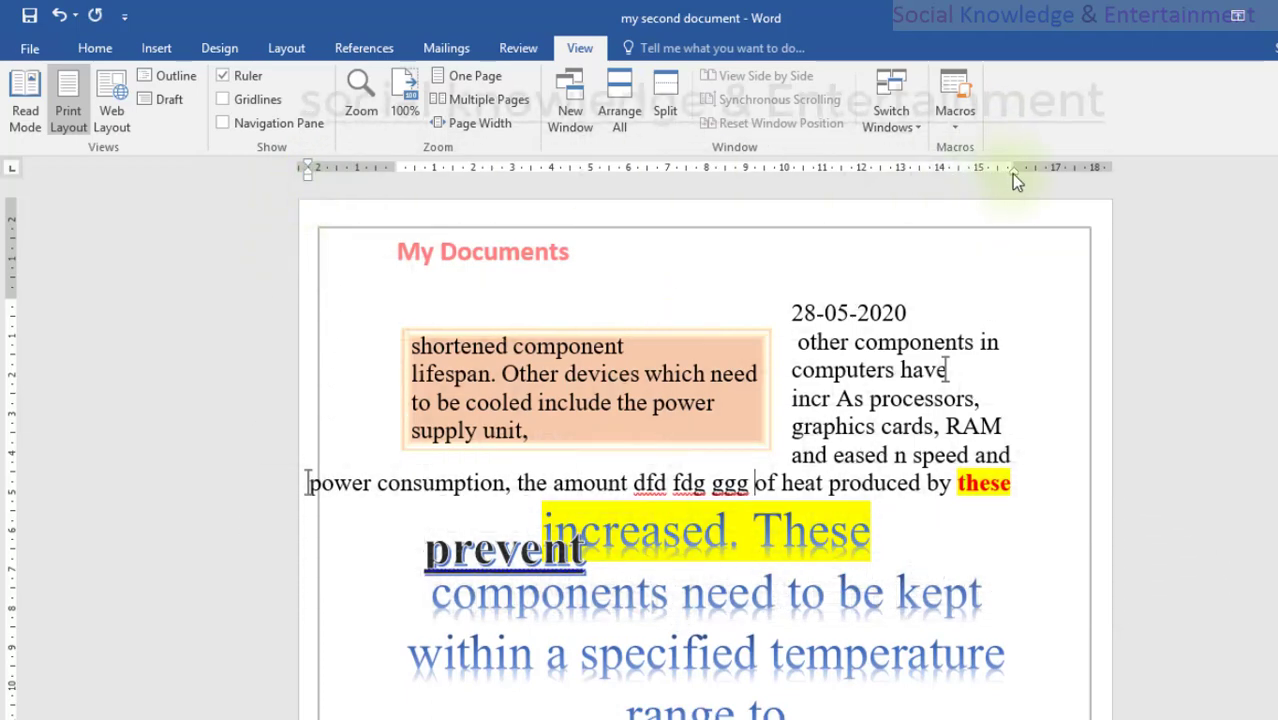
pyautogui.moveTo(1011, 175); pyautogui.dragTo(1090, 175)
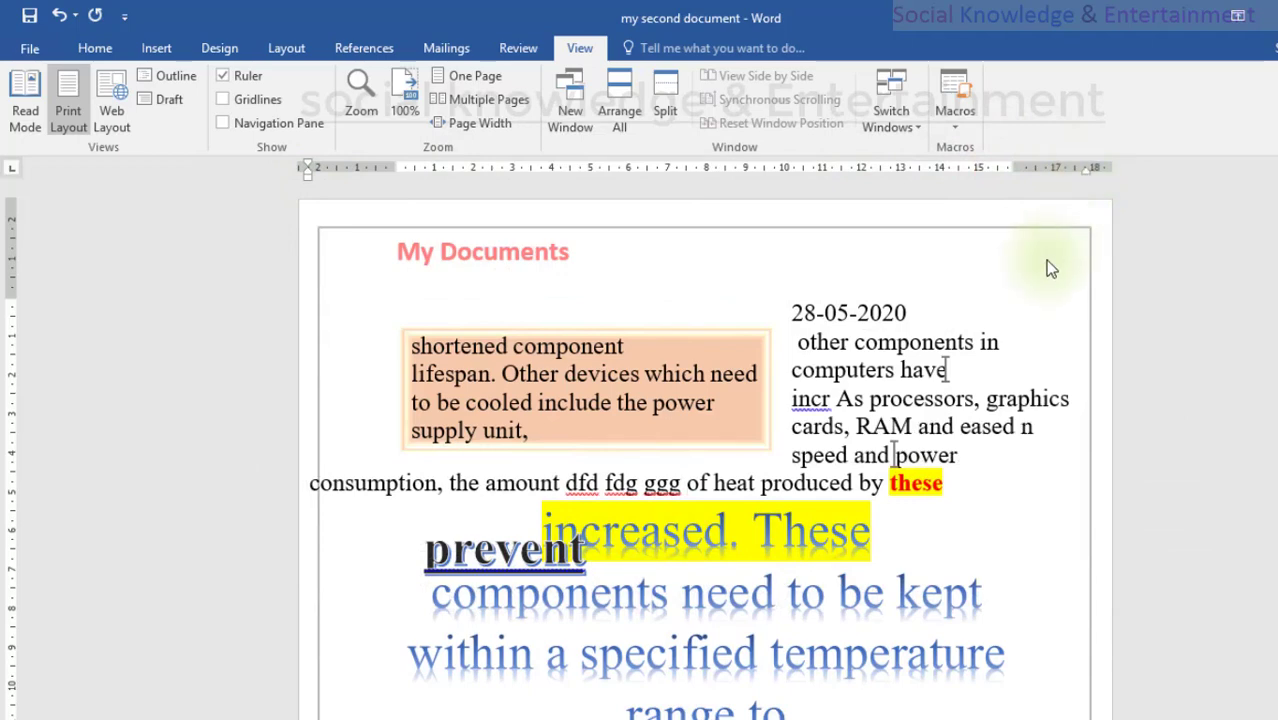
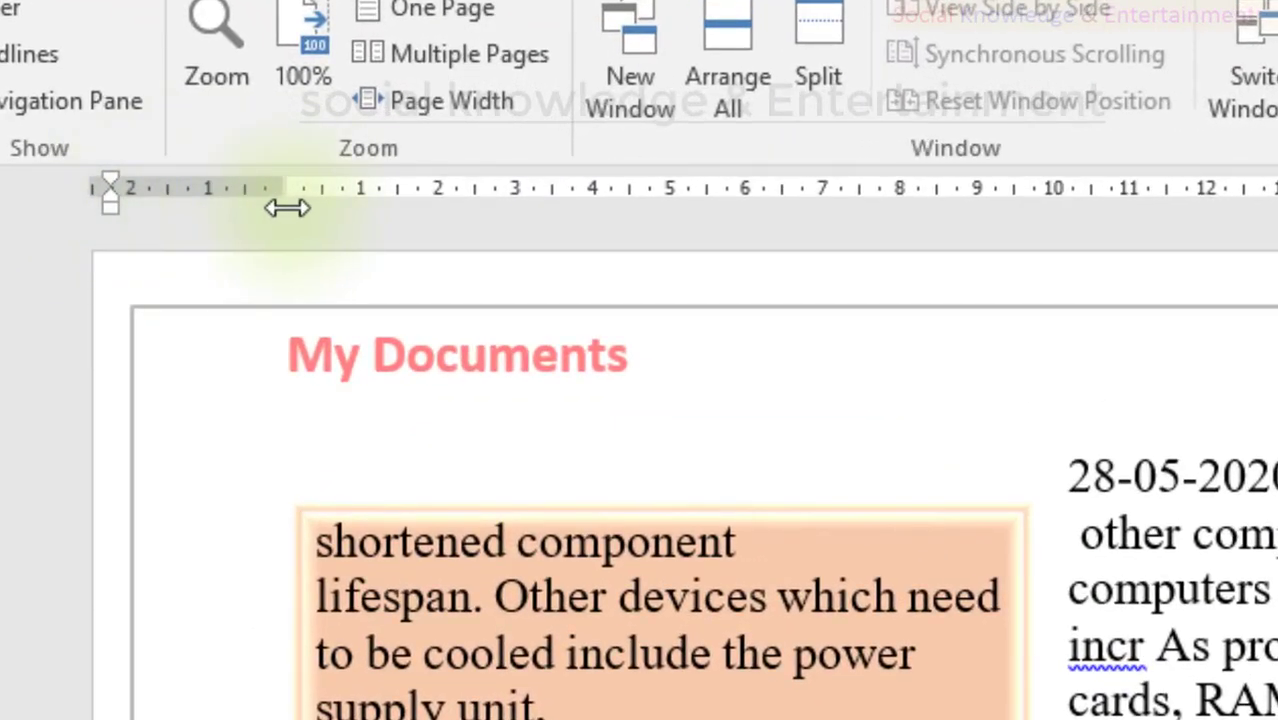
# Step: Drag the left indent marker right, then back out to the margin, and test the right indent
pyautogui.moveTo(287, 207); pyautogui.dragTo(489, 198)
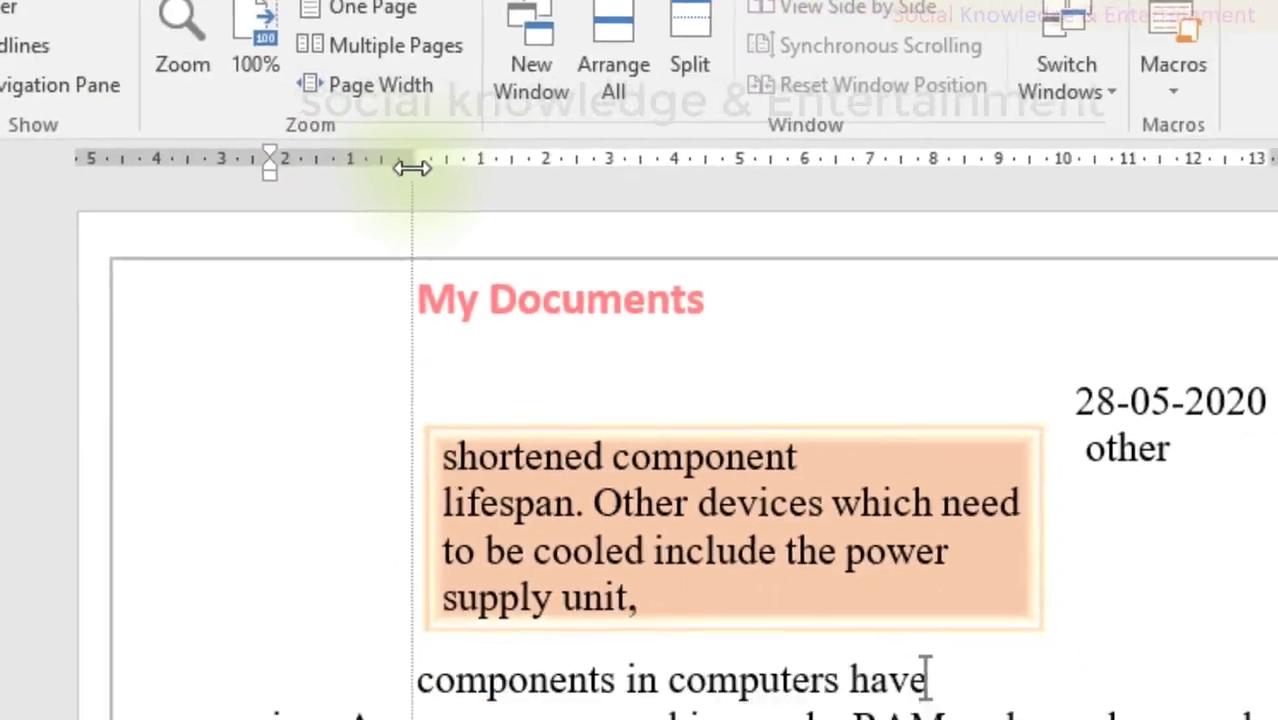
pyautogui.moveTo(412, 167)
pyautogui.mouseDown()
pyautogui.moveTo(608, 166)
pyautogui.moveTo(173, 163)
pyautogui.mouseUp()
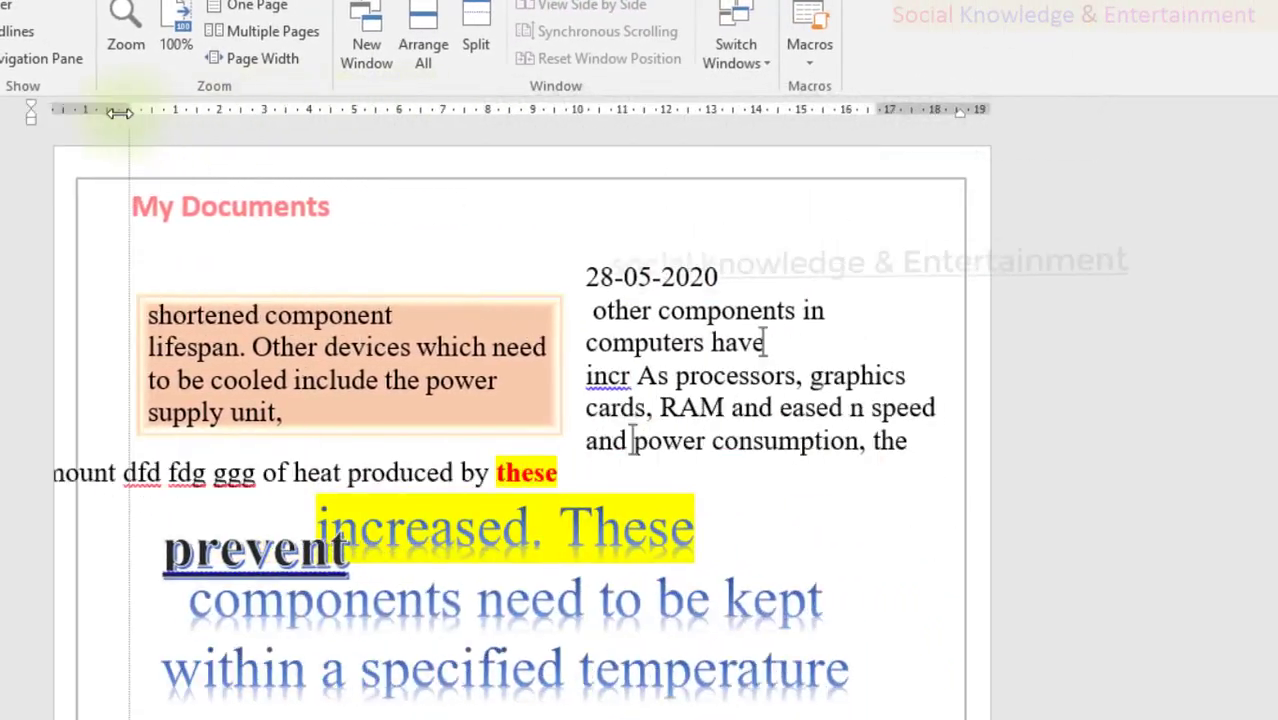
pyautogui.moveTo(119, 112)
pyautogui.mouseDown()
pyautogui.moveTo(66, 112)
pyautogui.moveTo(191, 112)
pyautogui.mouseUp()
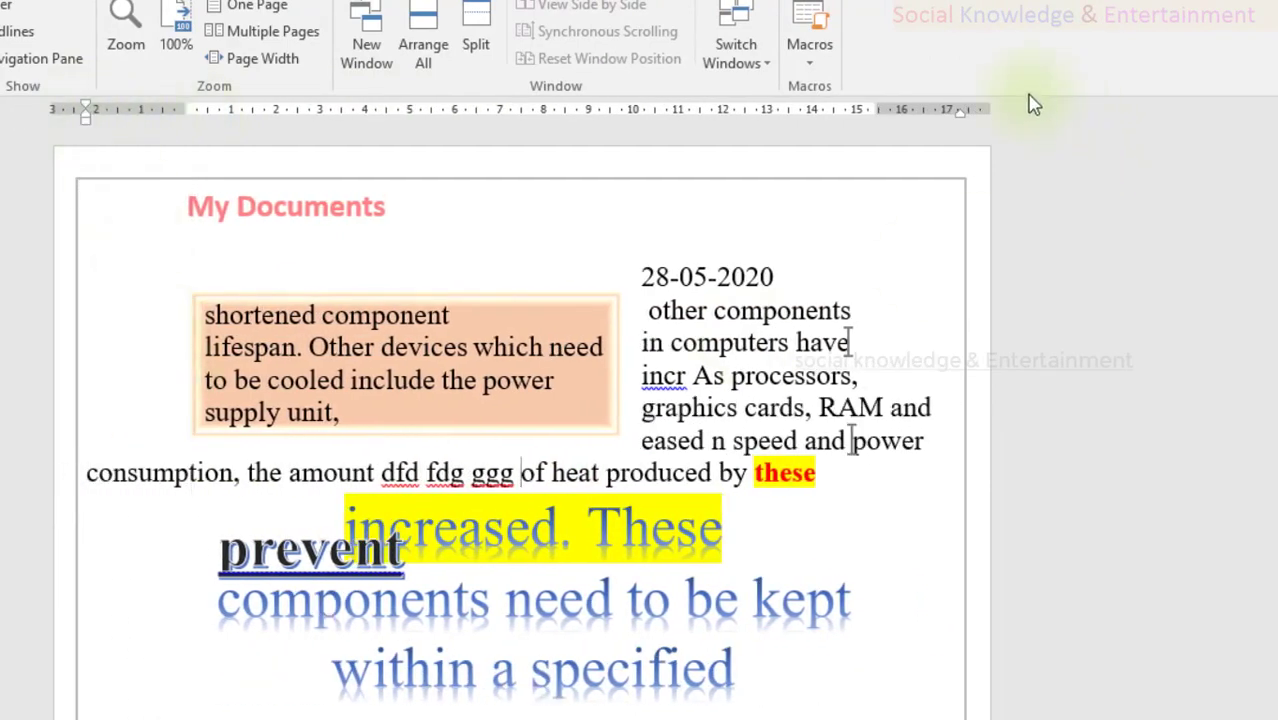
pyautogui.moveTo(966, 122)
pyautogui.mouseDown()
pyautogui.moveTo(930, 124)
pyautogui.moveTo(958, 124)
pyautogui.mouseUp()
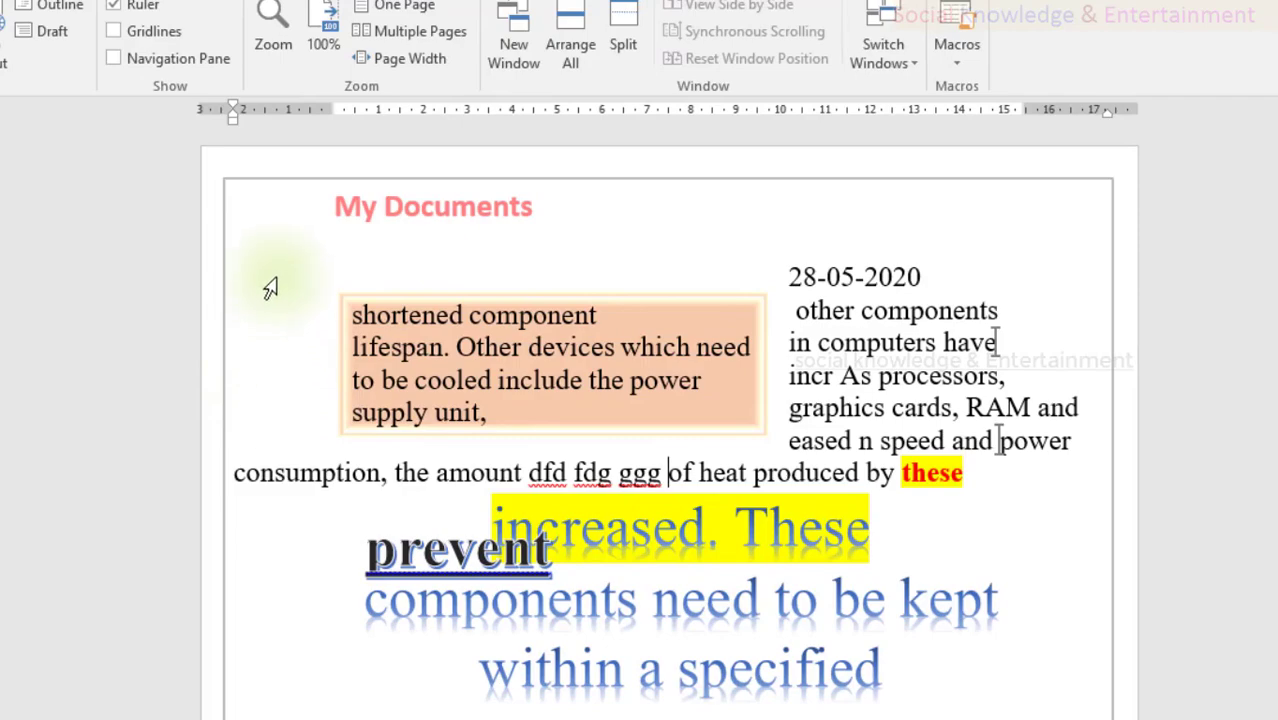
pyautogui.scroll(-10, 547, 372)
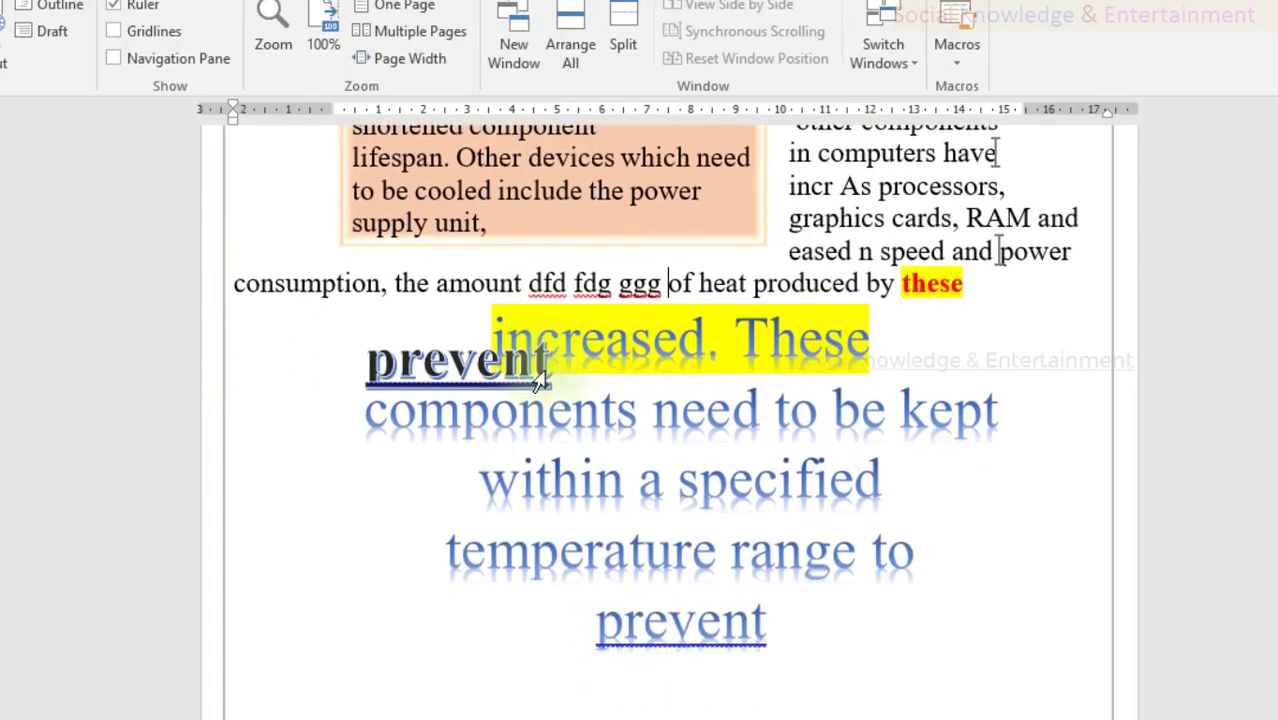
pyautogui.scroll(-3, 488, 380)
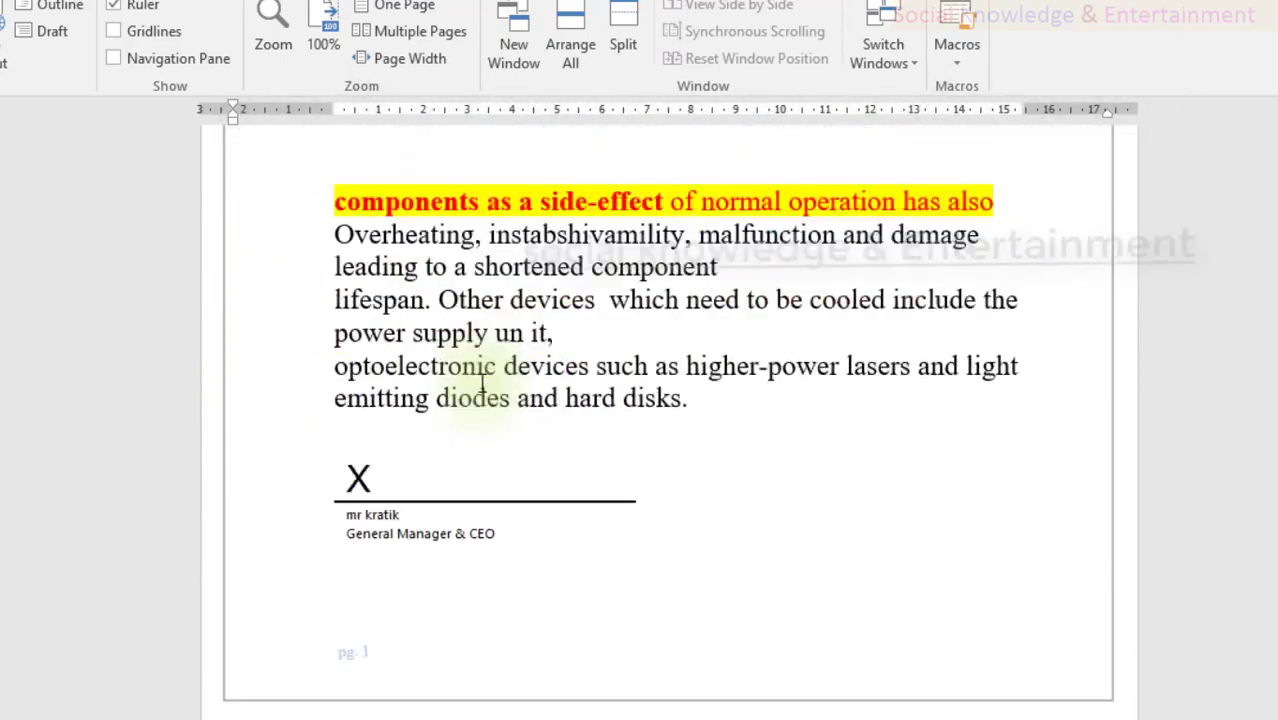
pyautogui.scroll(12, 488, 390)
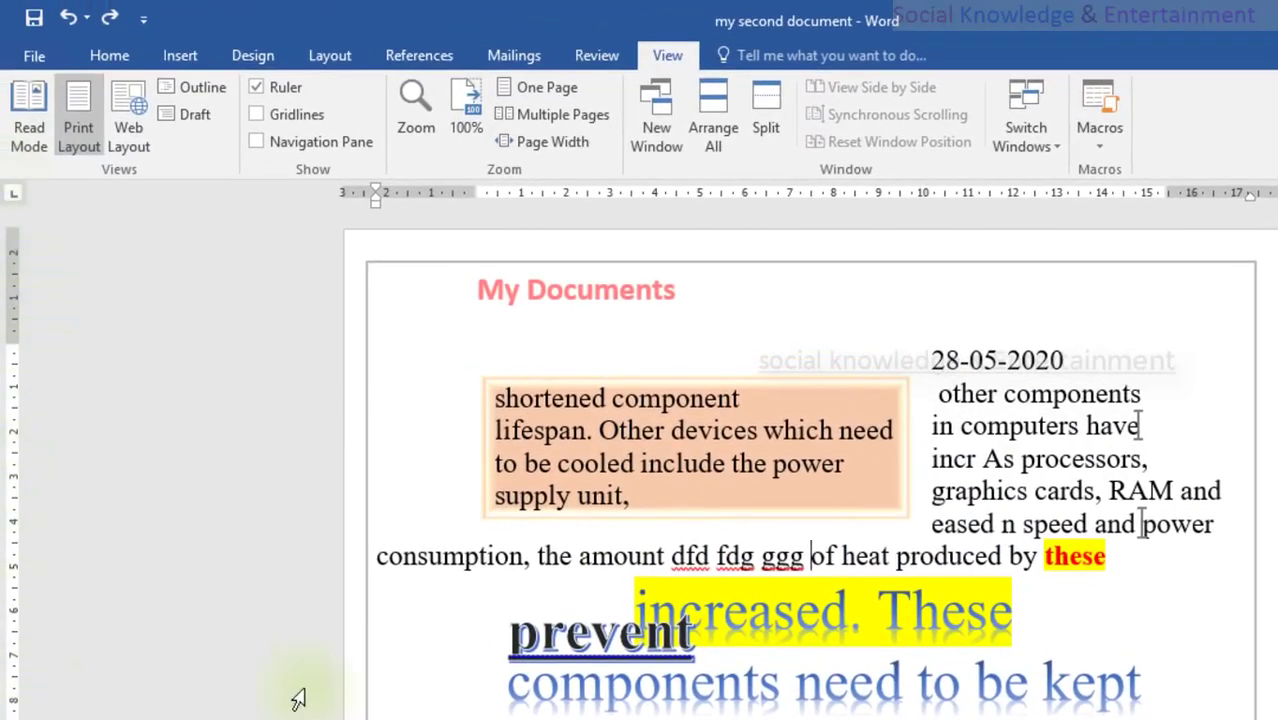
pyautogui.scroll(-5, 545, 553)
pyautogui.scroll(5, 540, 555)
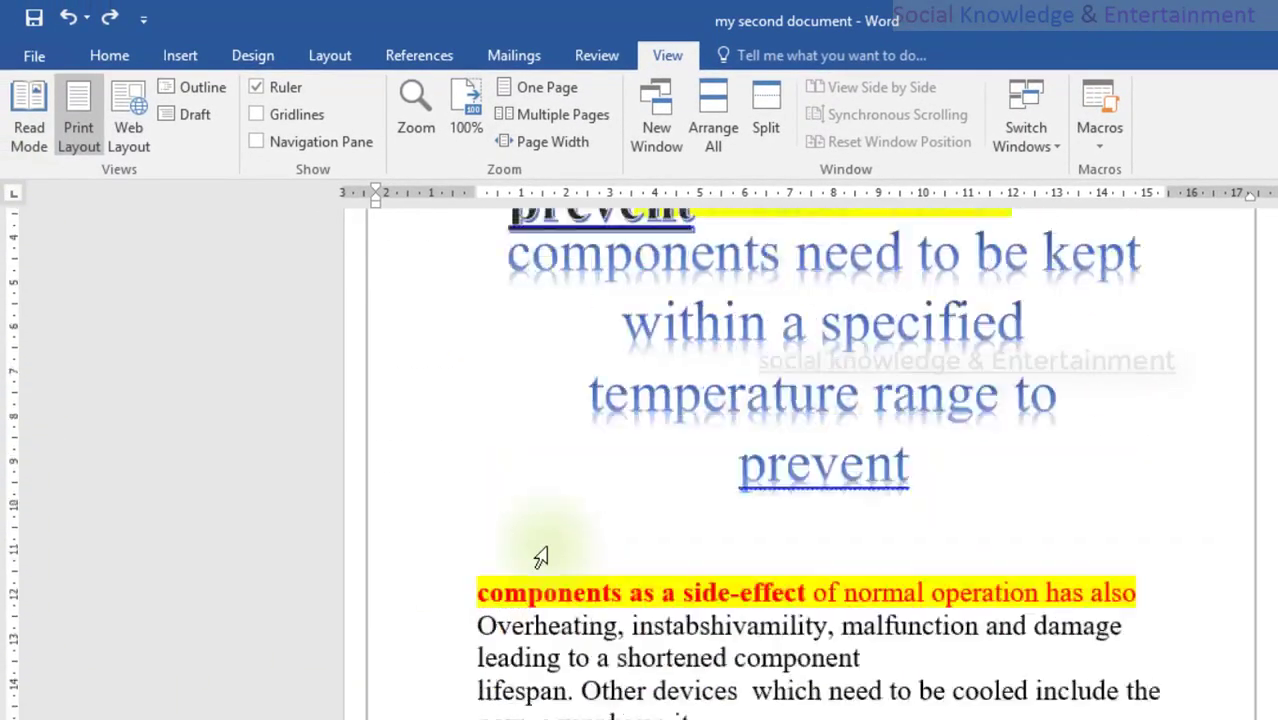
pyautogui.scroll(-2, 540, 557)
pyautogui.scroll(-3, 540, 557)
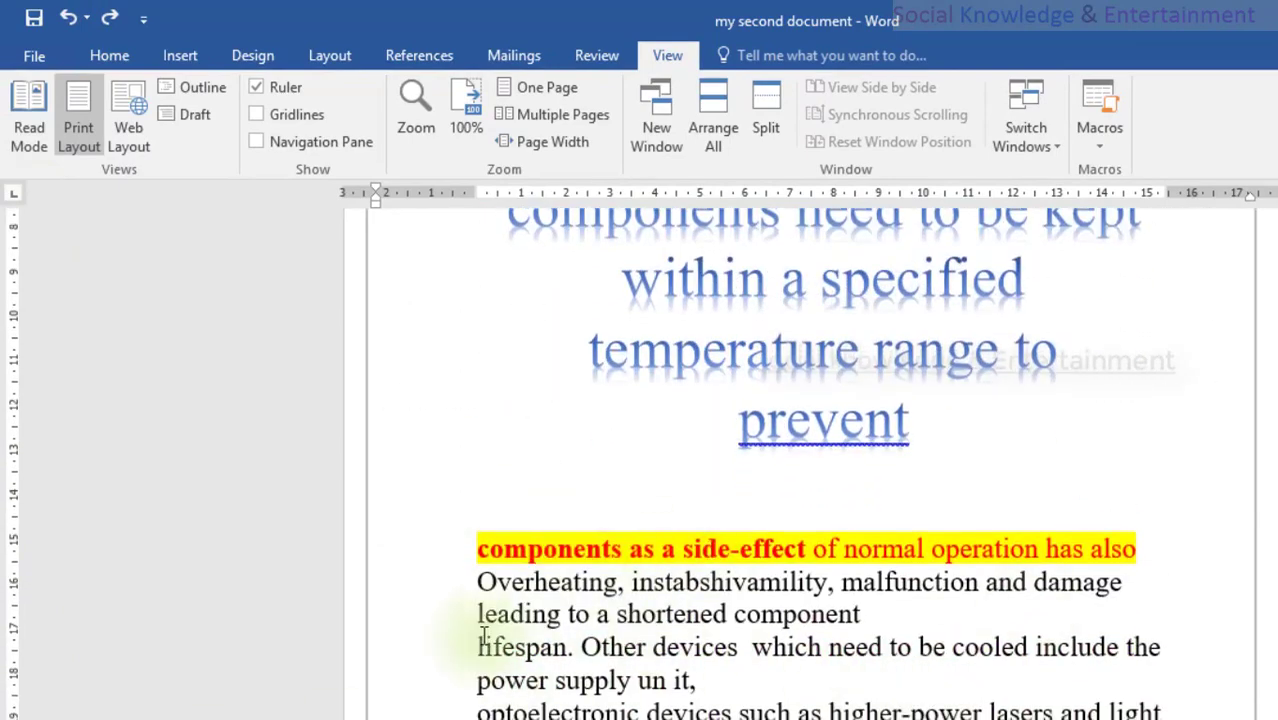
pyautogui.scroll(5, 407, 575)
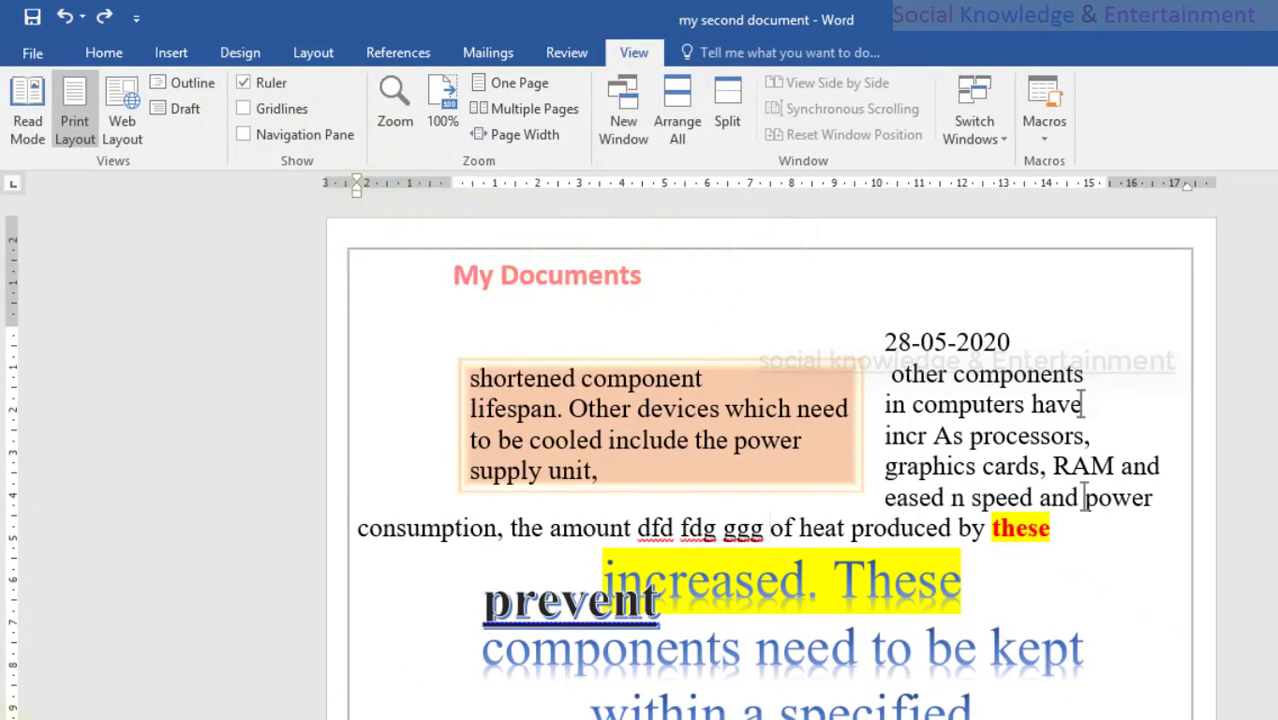
pyautogui.click(244, 110)
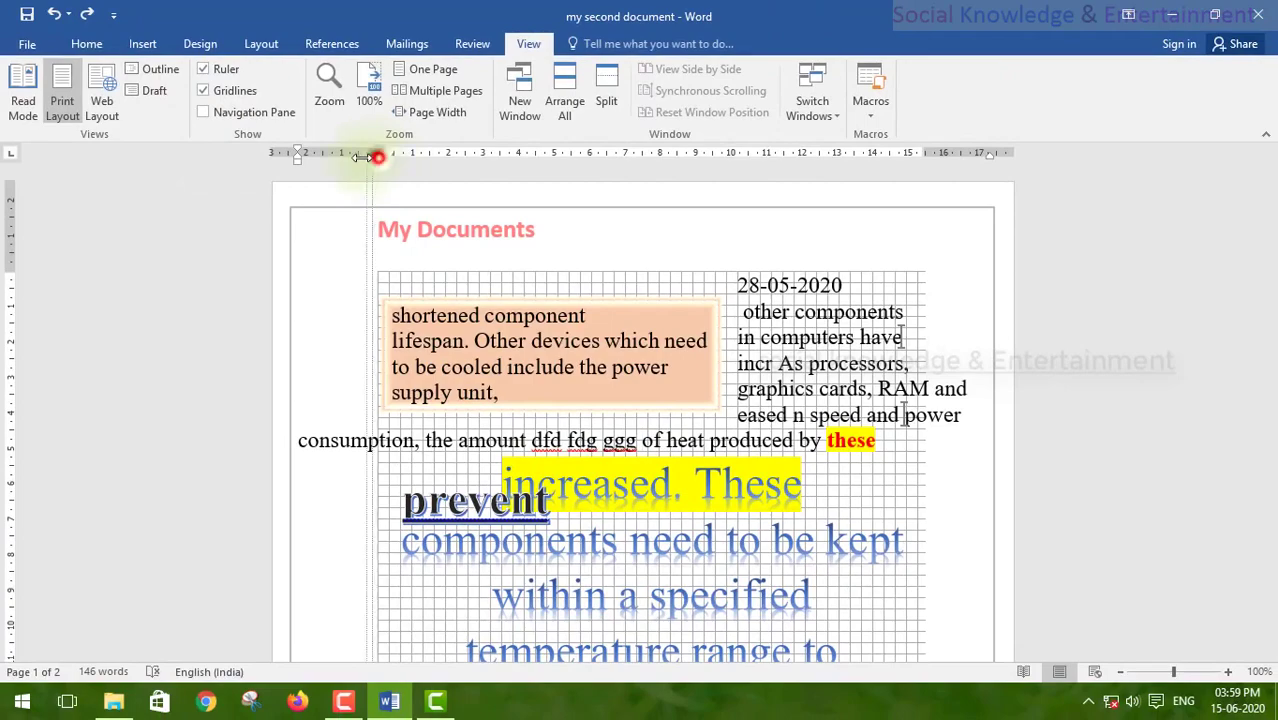
pyautogui.moveTo(378, 157); pyautogui.dragTo(280, 157)
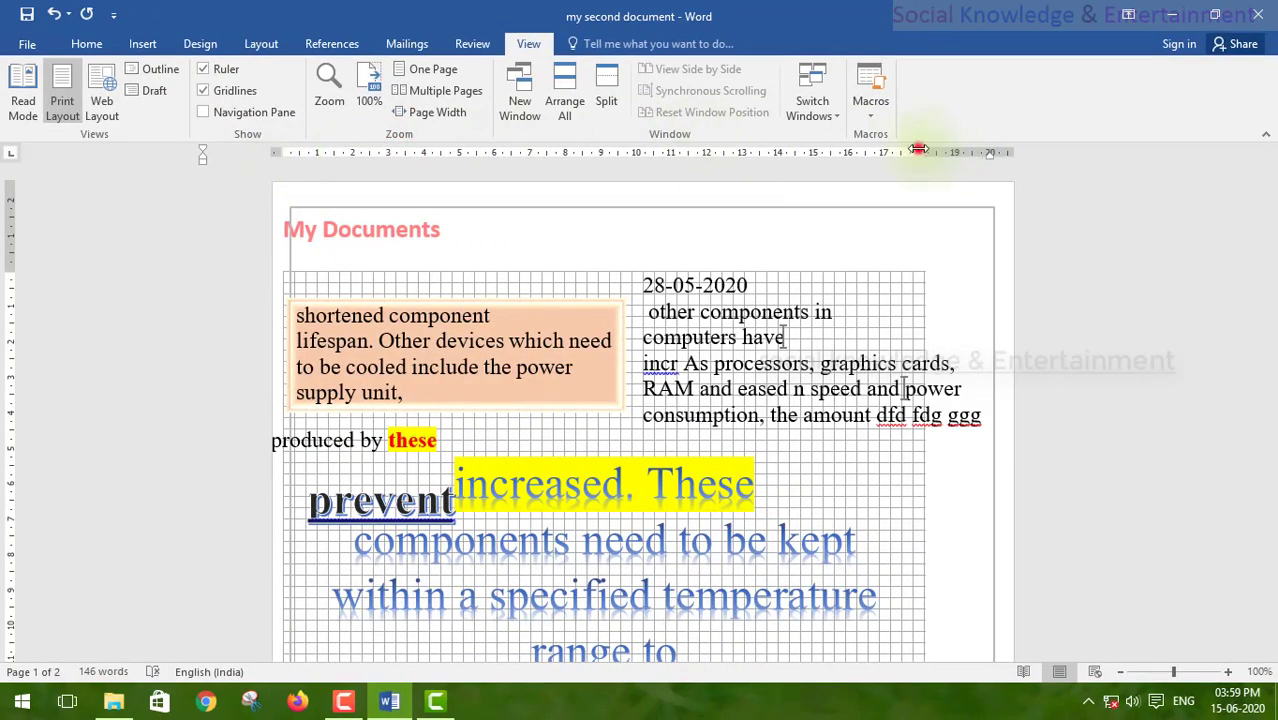
pyautogui.moveTo(918, 150); pyautogui.dragTo(990, 150)
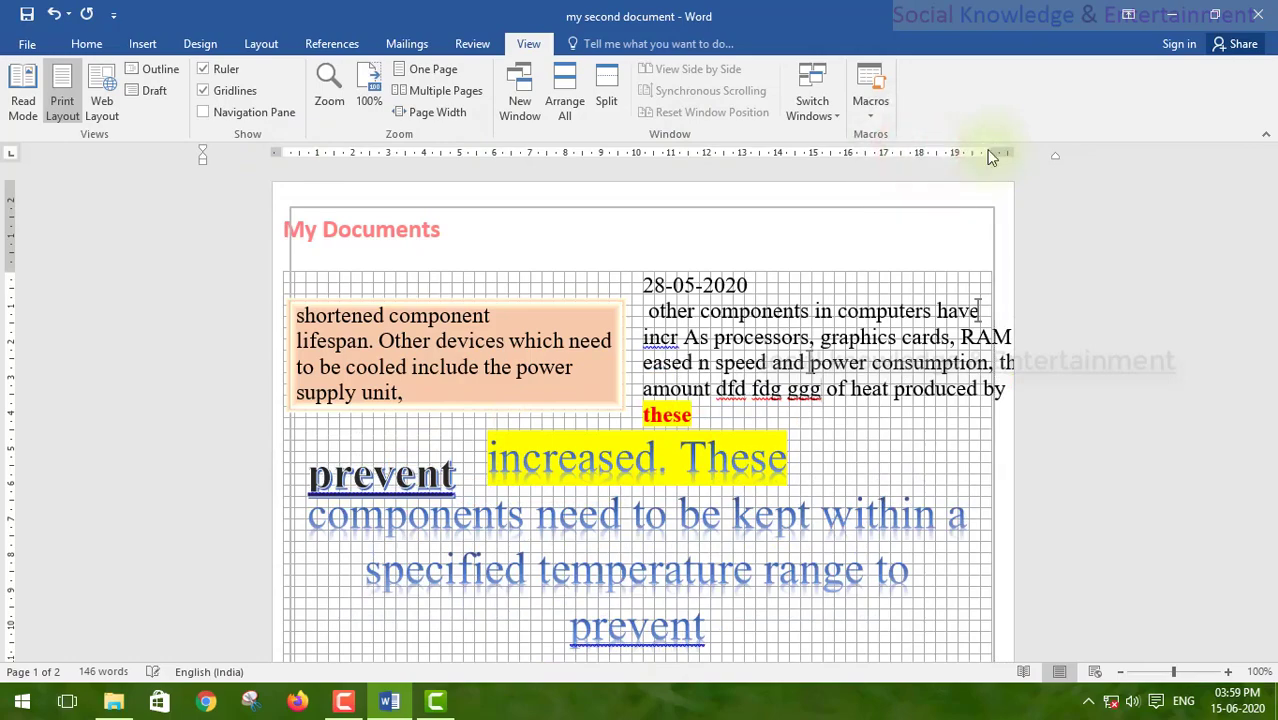
pyautogui.scroll(-5, 643, 430)
pyautogui.scroll(5, 645, 430)
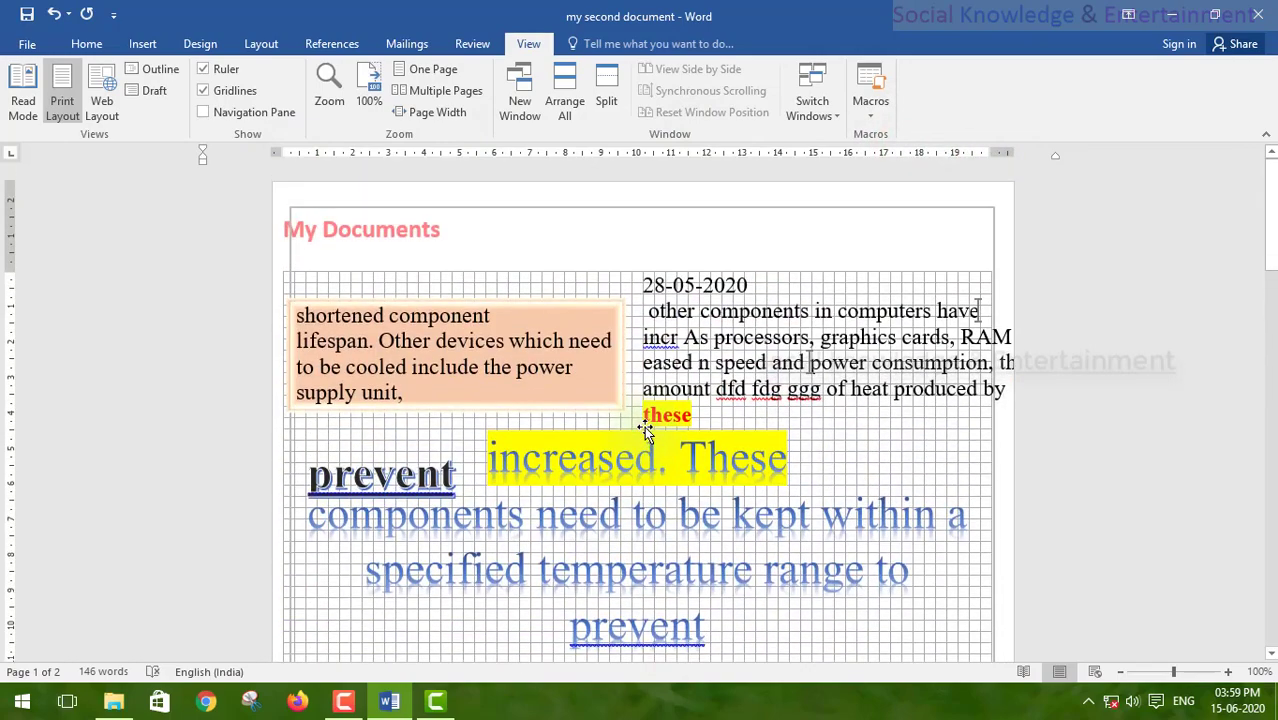
pyautogui.click(203, 90)
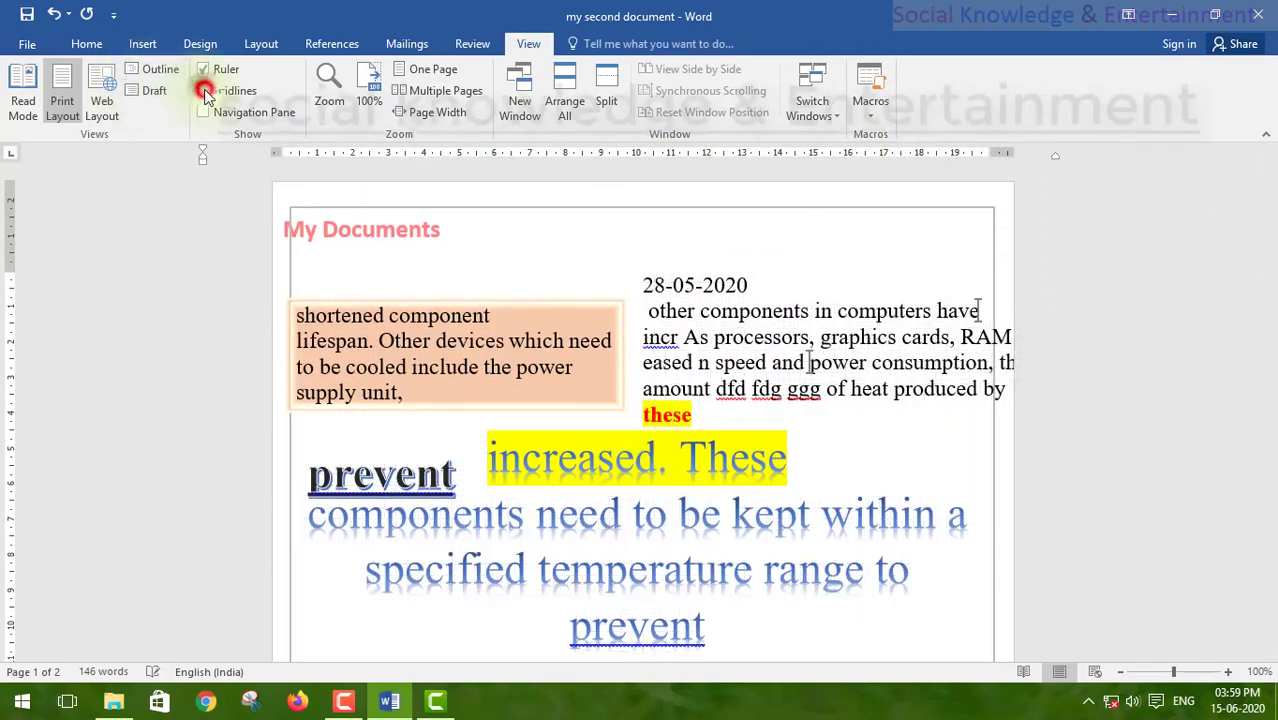
pyautogui.click(53, 14)
pyautogui.click(53, 14)
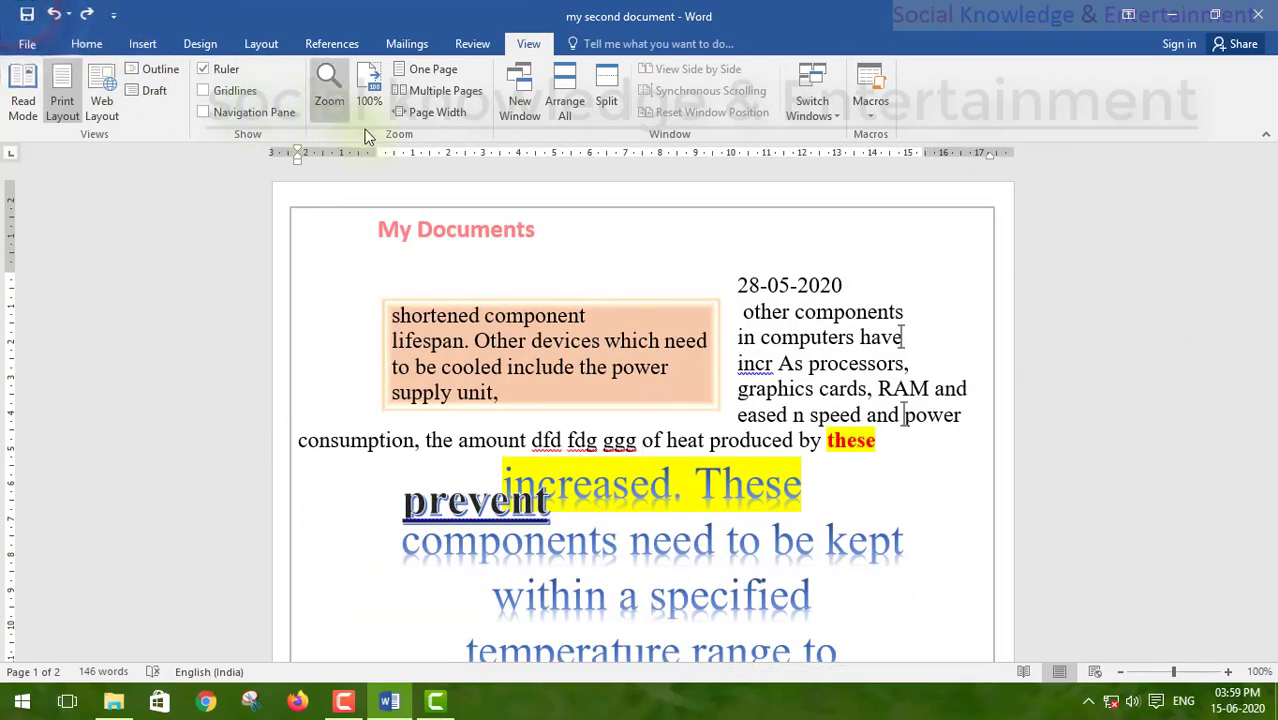
pyautogui.click(255, 120)
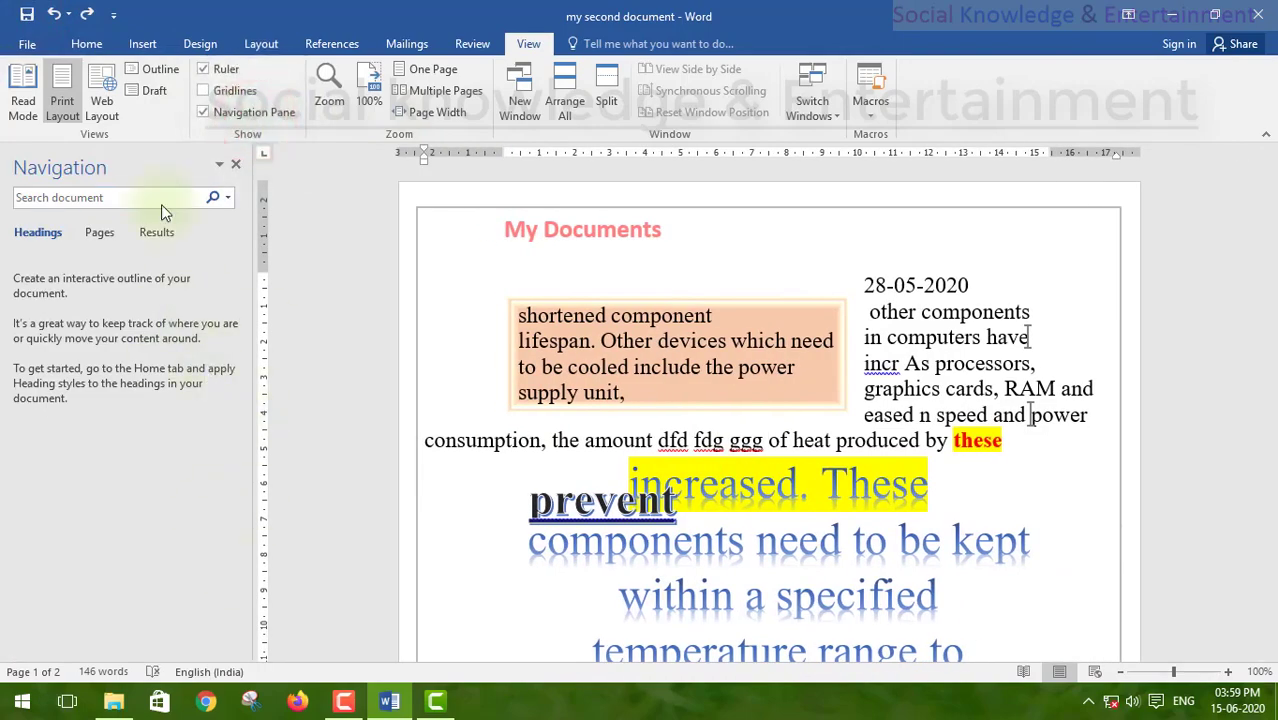
pyautogui.click(161, 205)
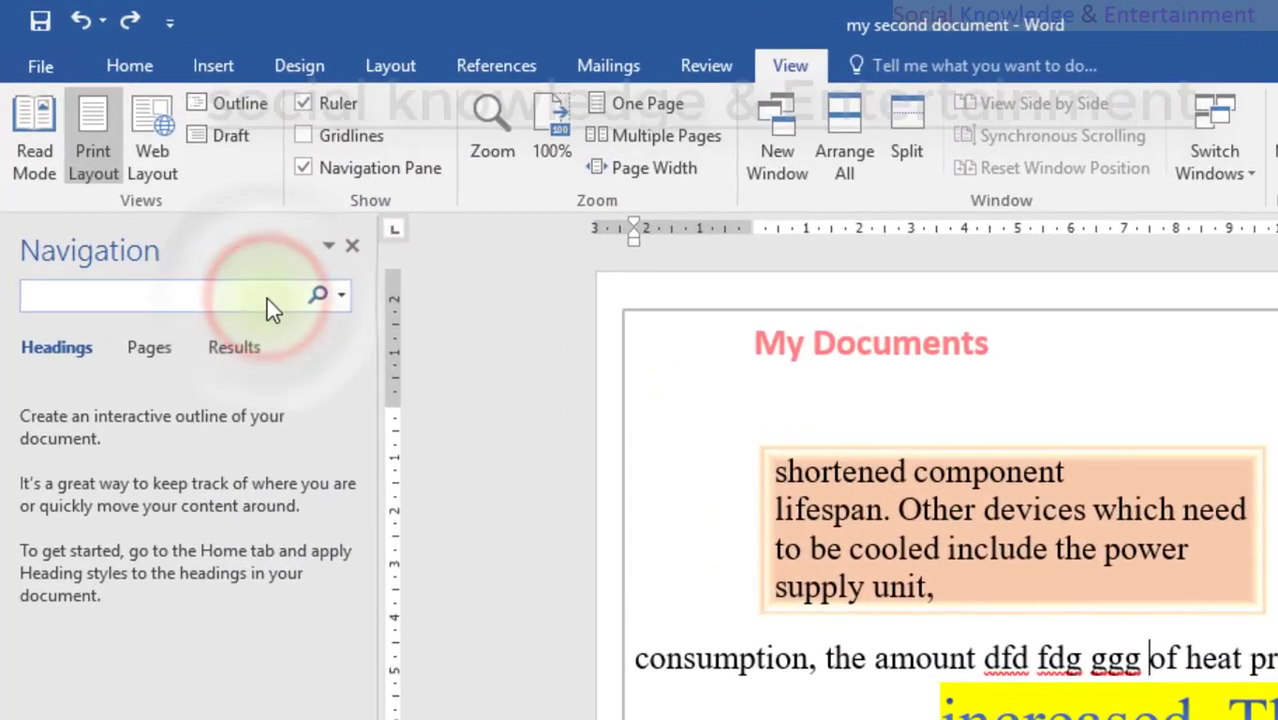
pyautogui.click(134, 348)
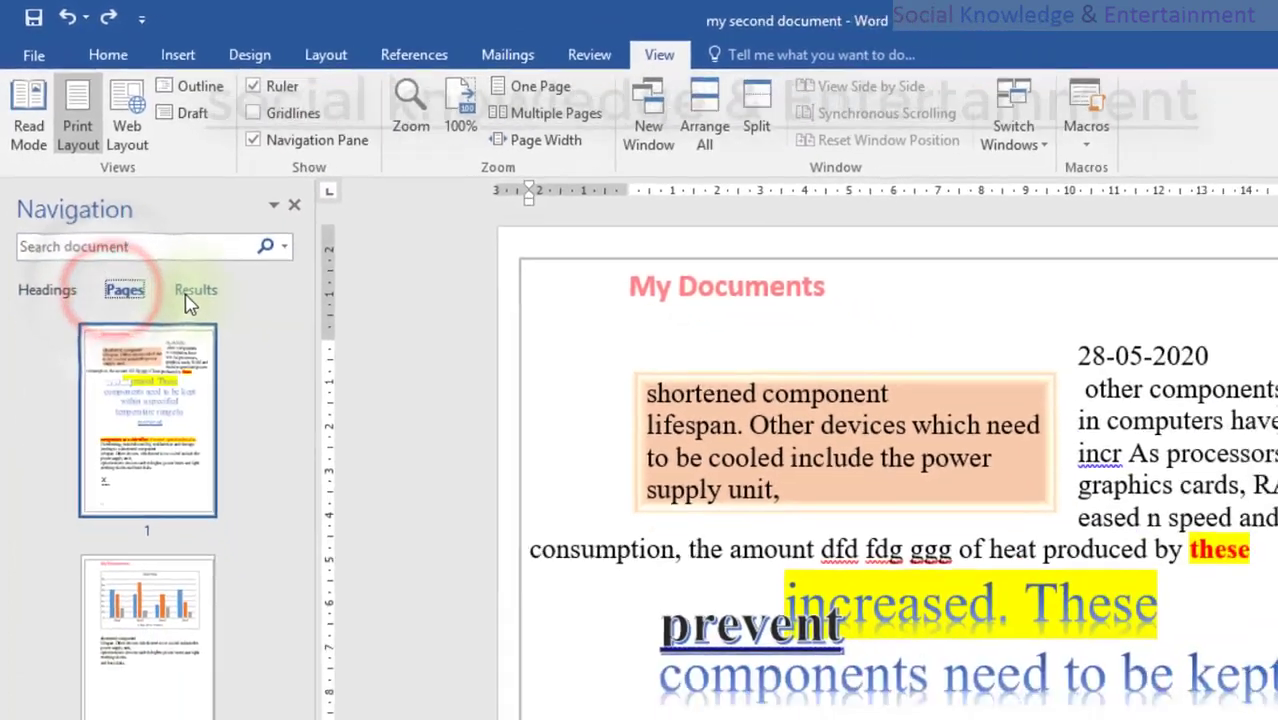
pyautogui.click(222, 356)
pyautogui.click(38, 233)
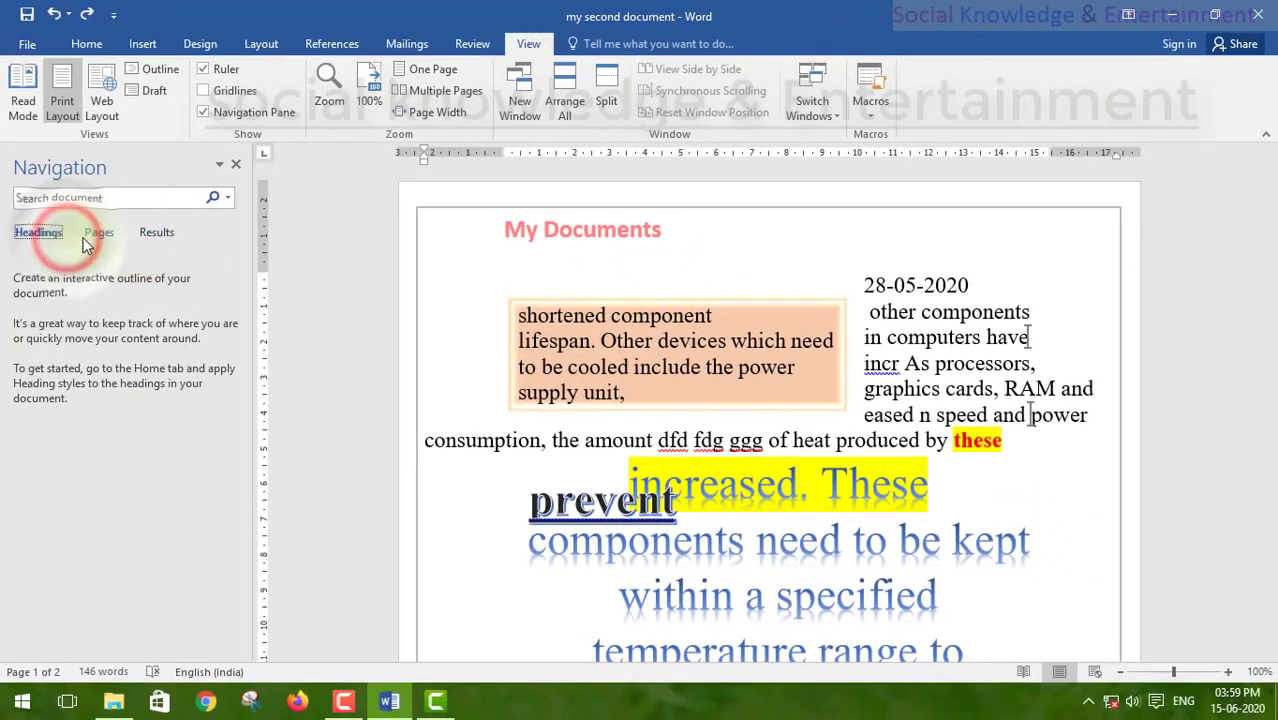
pyautogui.click(237, 166)
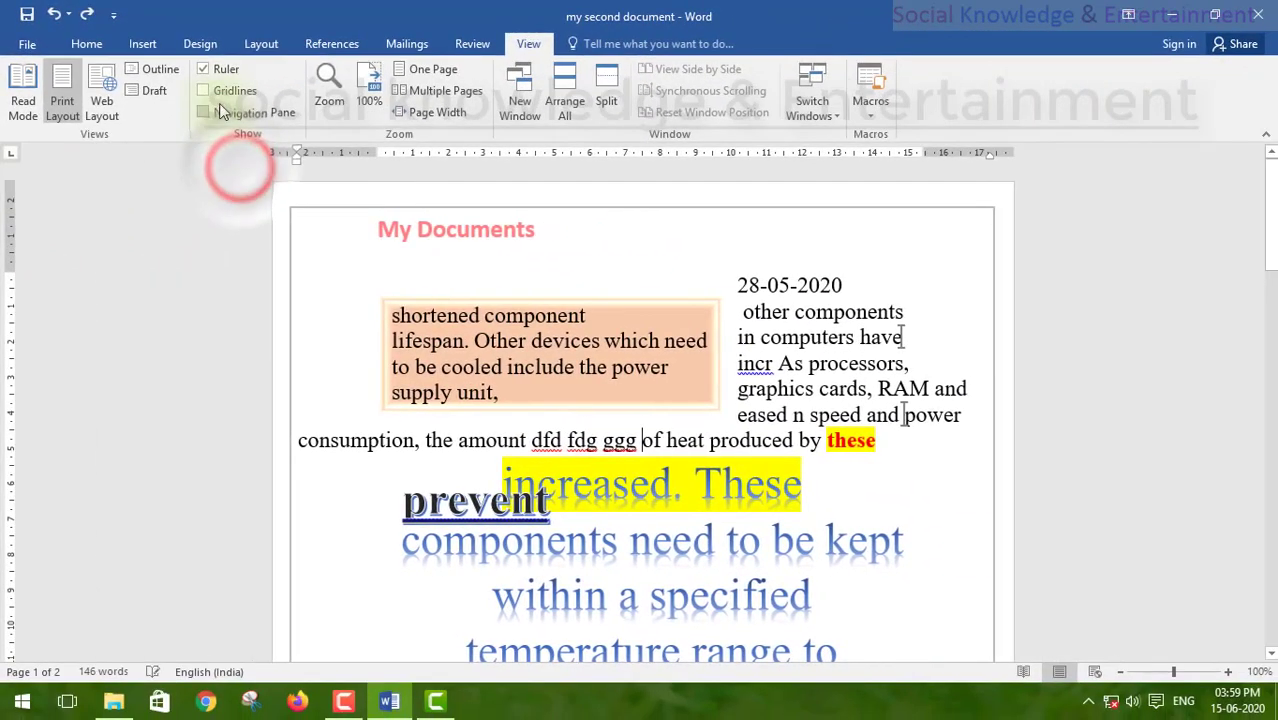
pyautogui.click(220, 106)
pyautogui.click(228, 108)
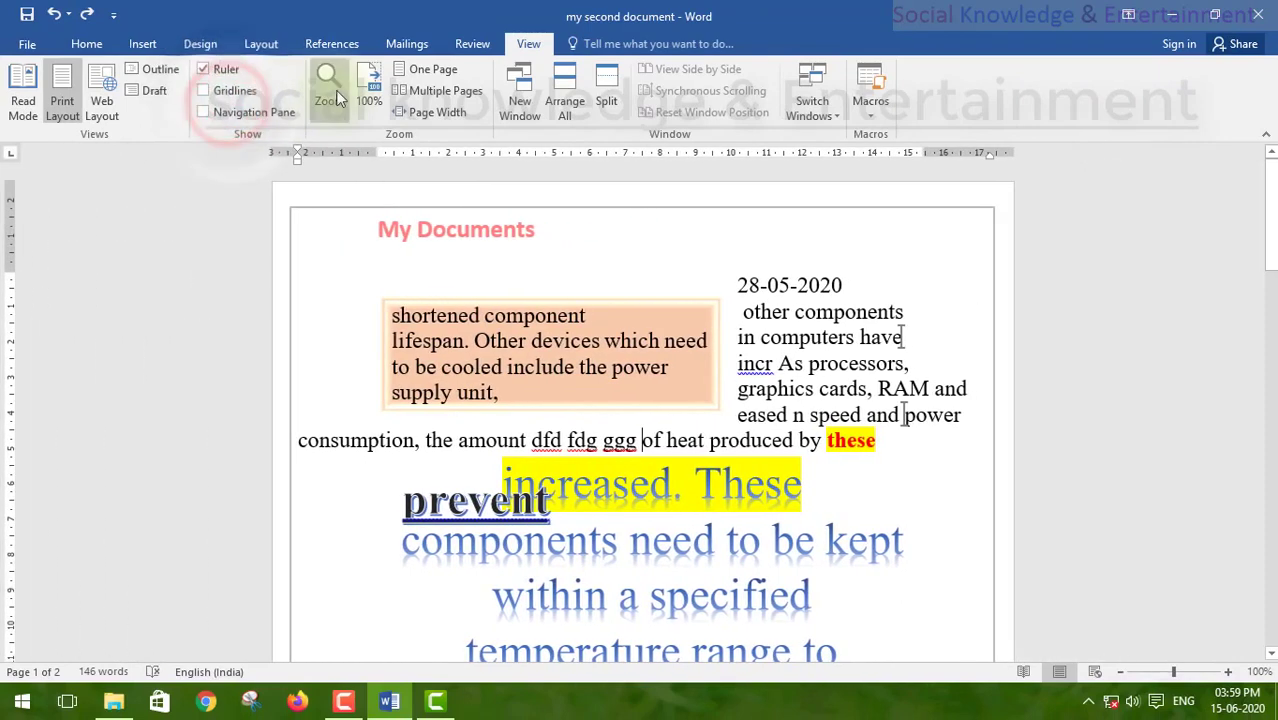
# Step: Set zoom to Text width (212%) after previewing Many pages and Page width (159%)
pyautogui.click(333, 90)
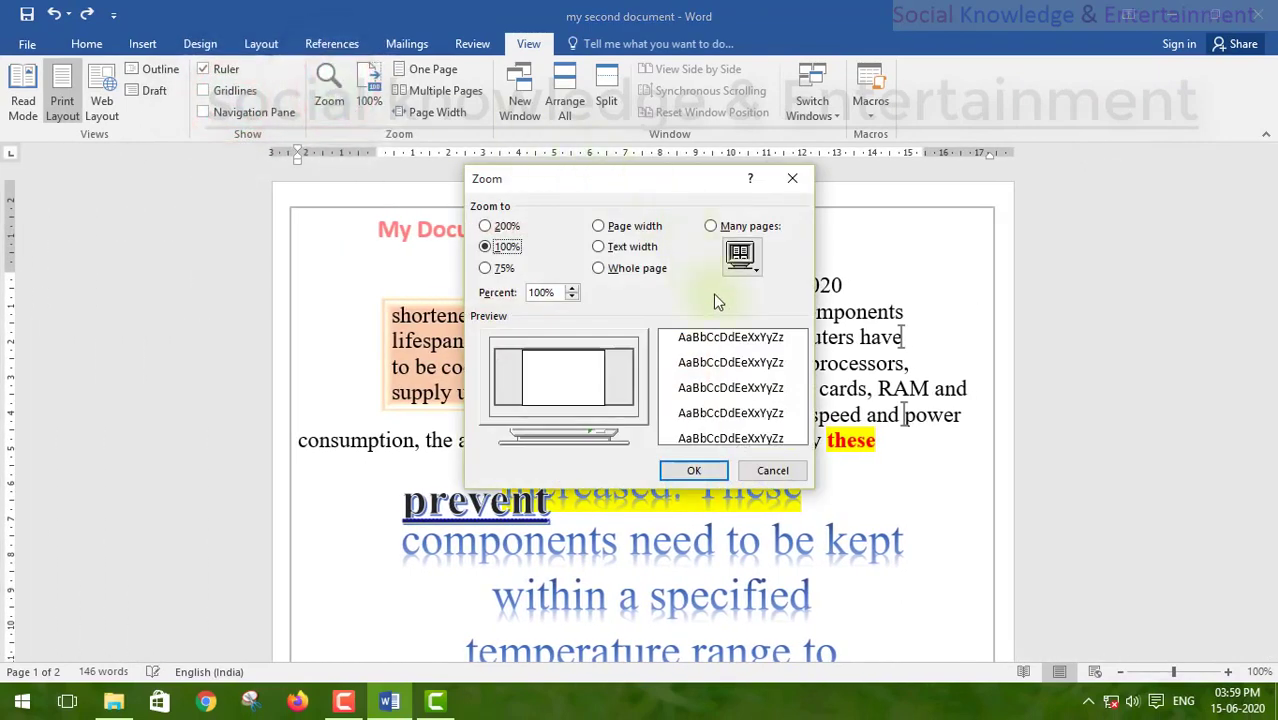
pyautogui.click(1223, 675)
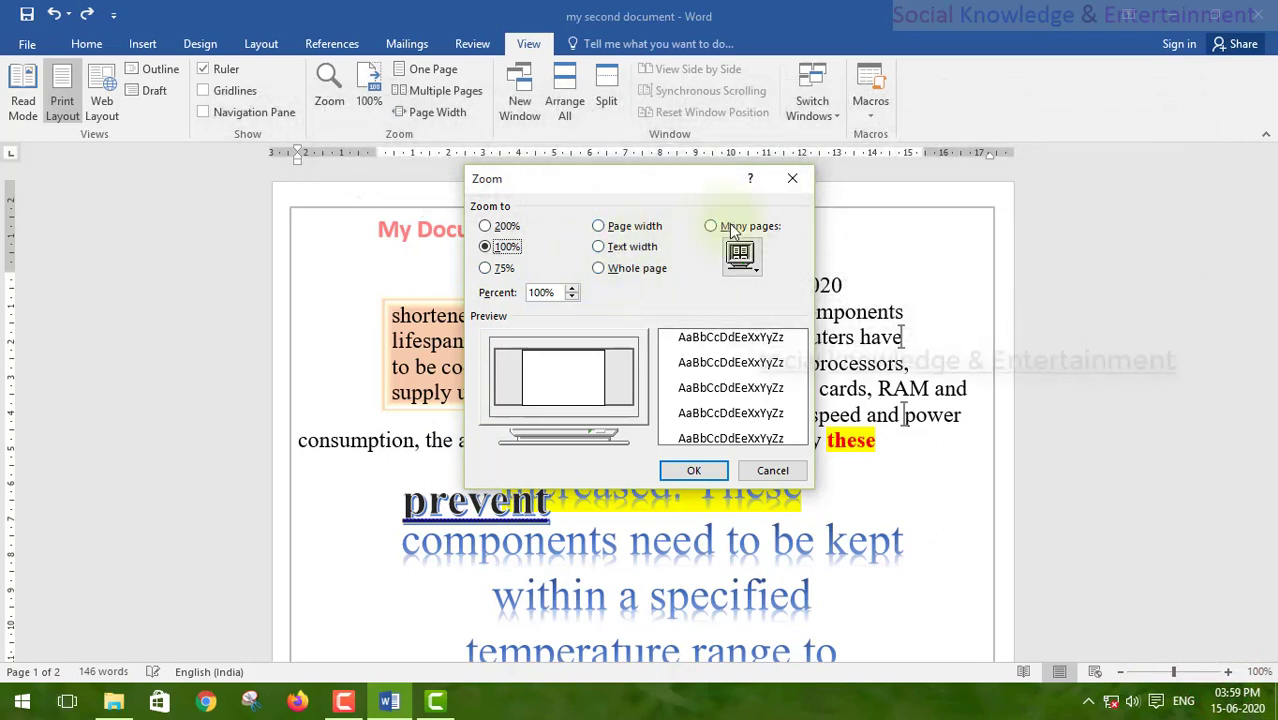
pyautogui.click(737, 257)
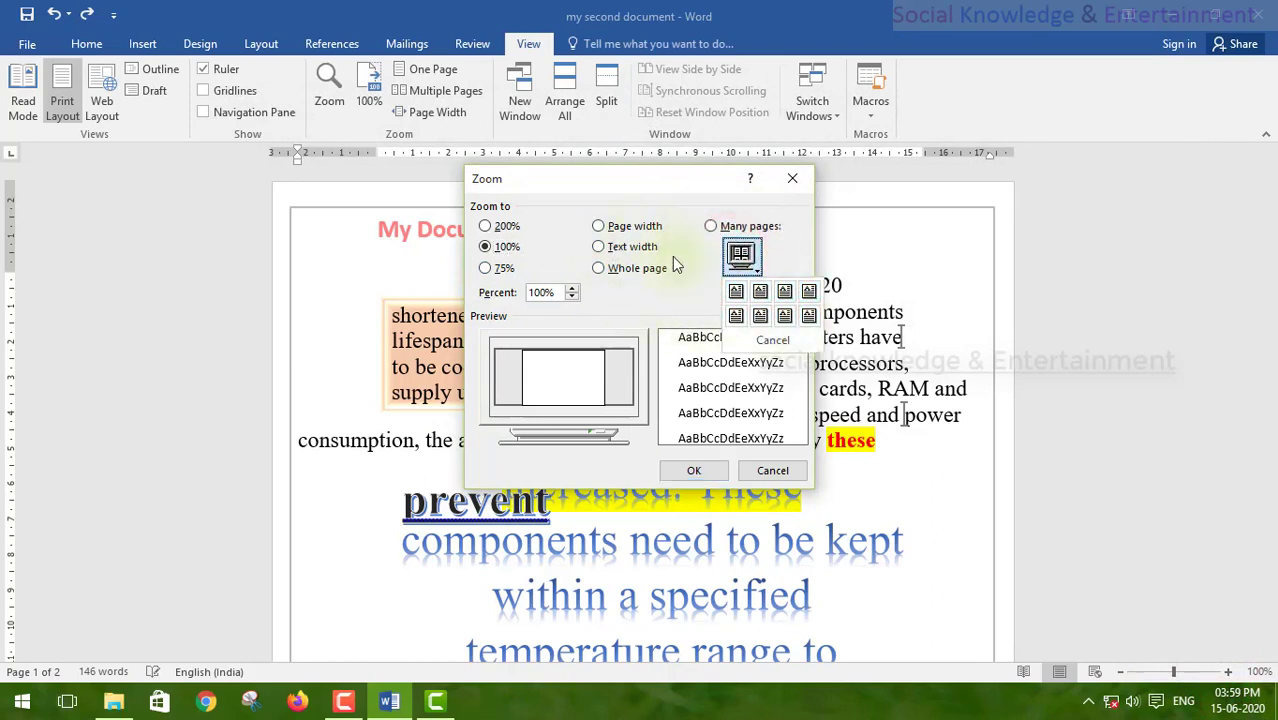
pyautogui.click(608, 229)
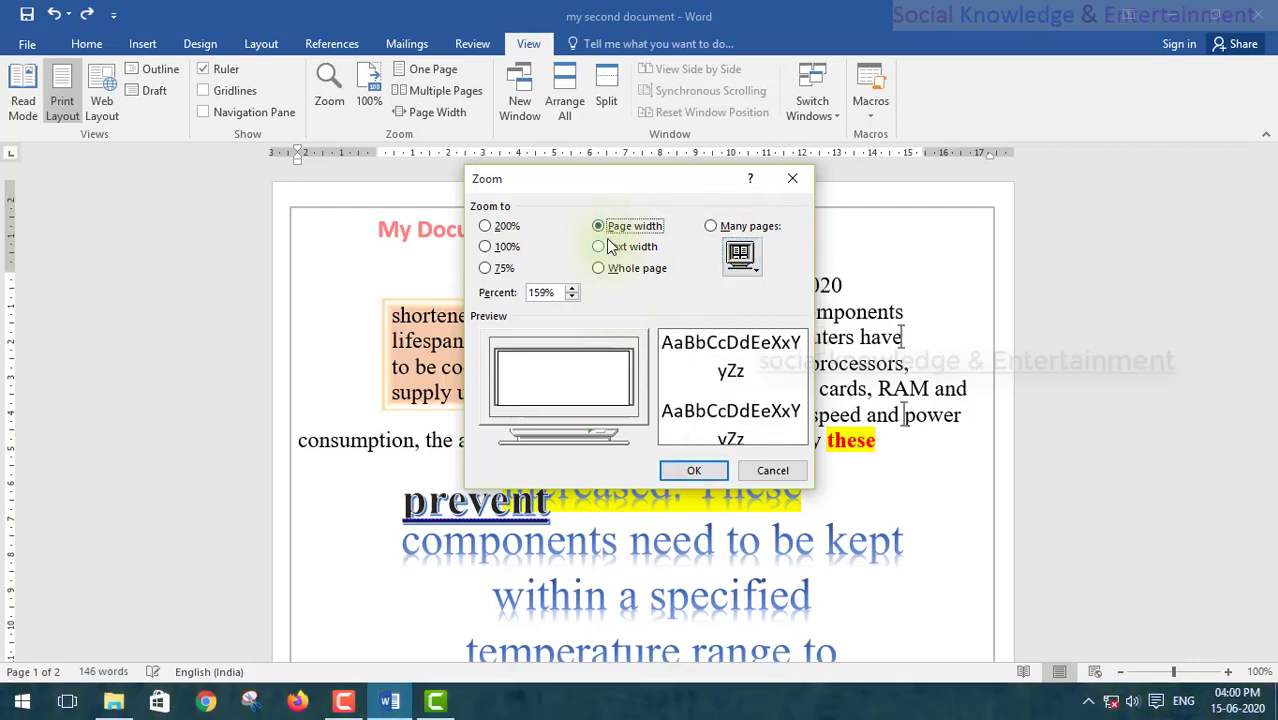
pyautogui.click(627, 247)
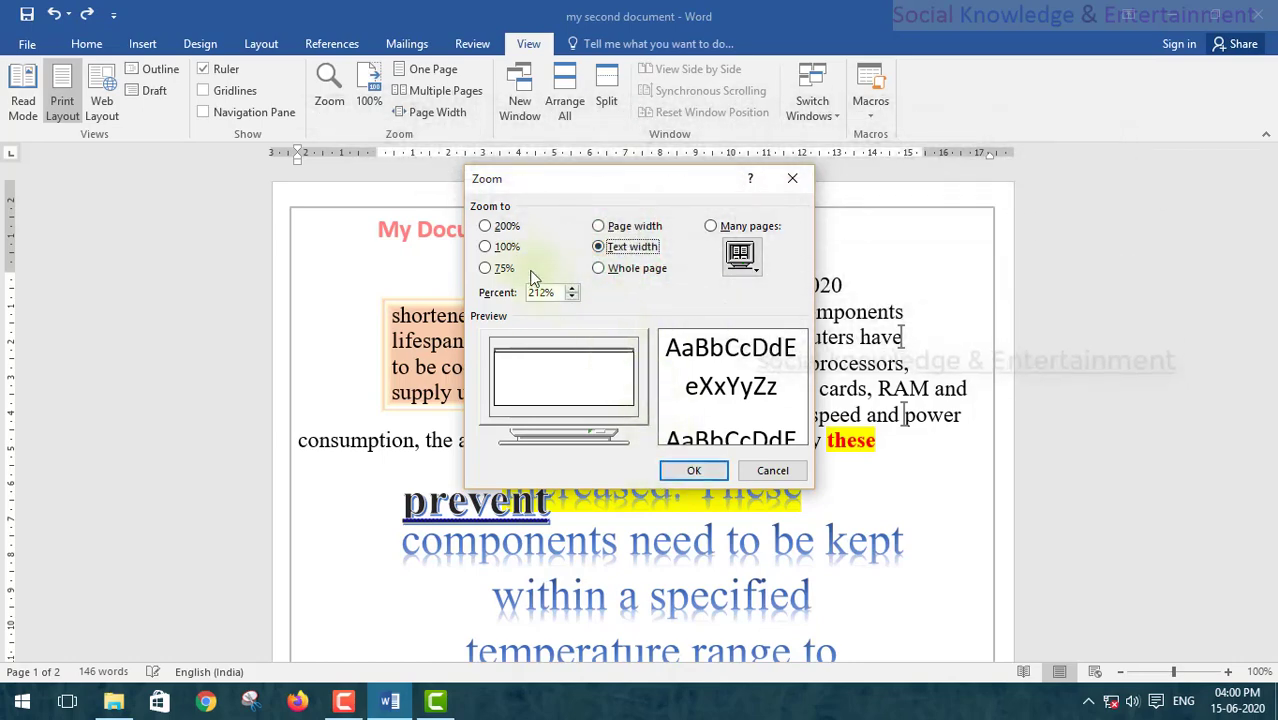
pyautogui.click(677, 470)
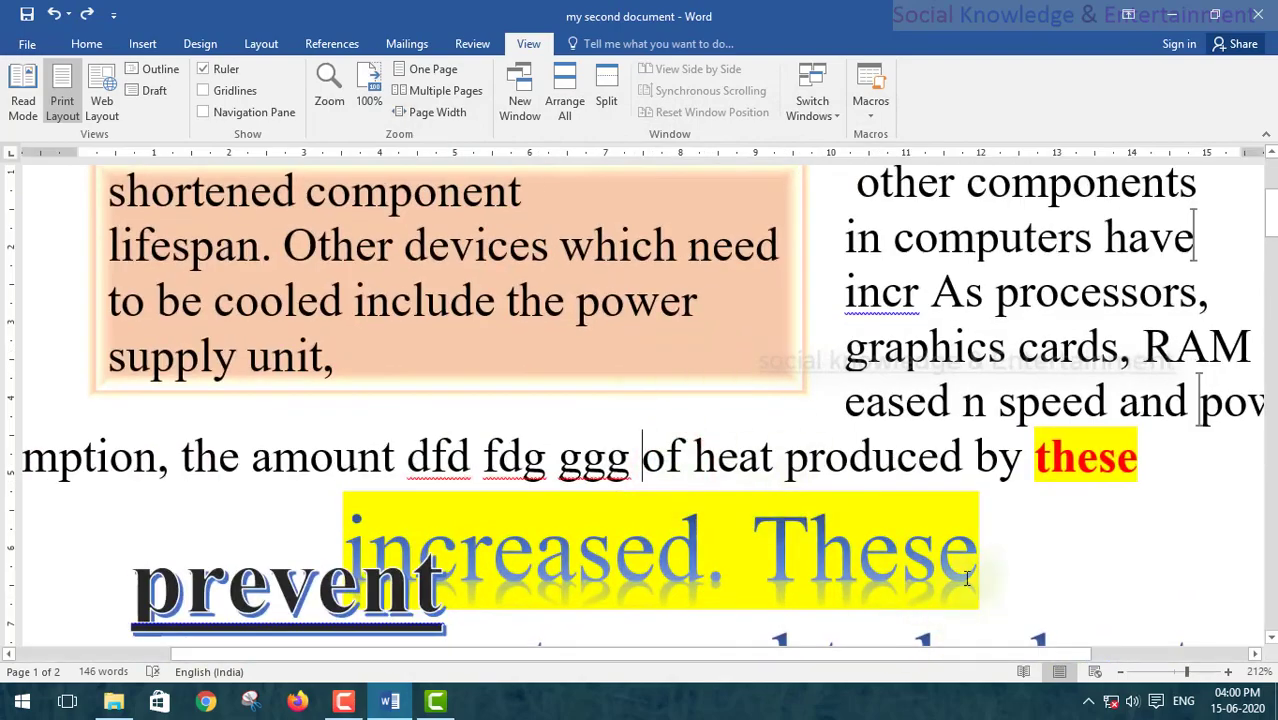
pyautogui.click(1115, 672)
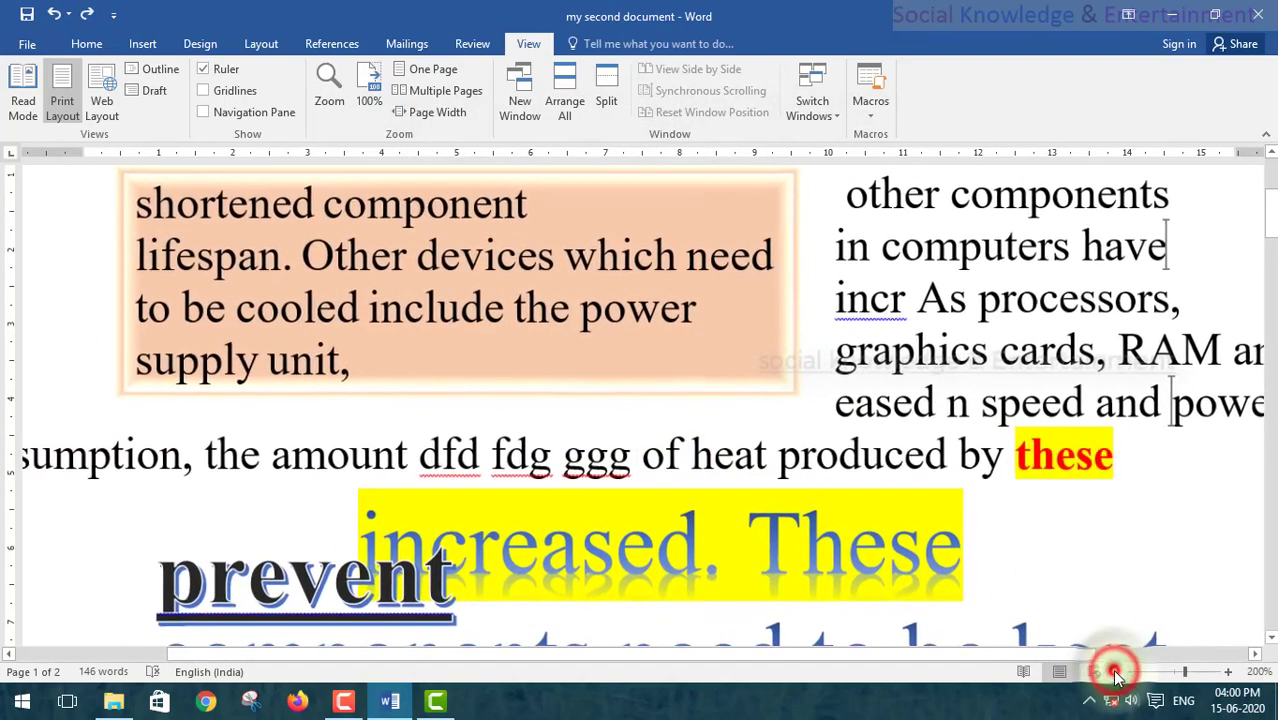
pyautogui.click(1115, 672)
pyautogui.click(1115, 672)
pyautogui.click(1115, 672)
pyautogui.click(1115, 672)
pyautogui.click(1115, 672)
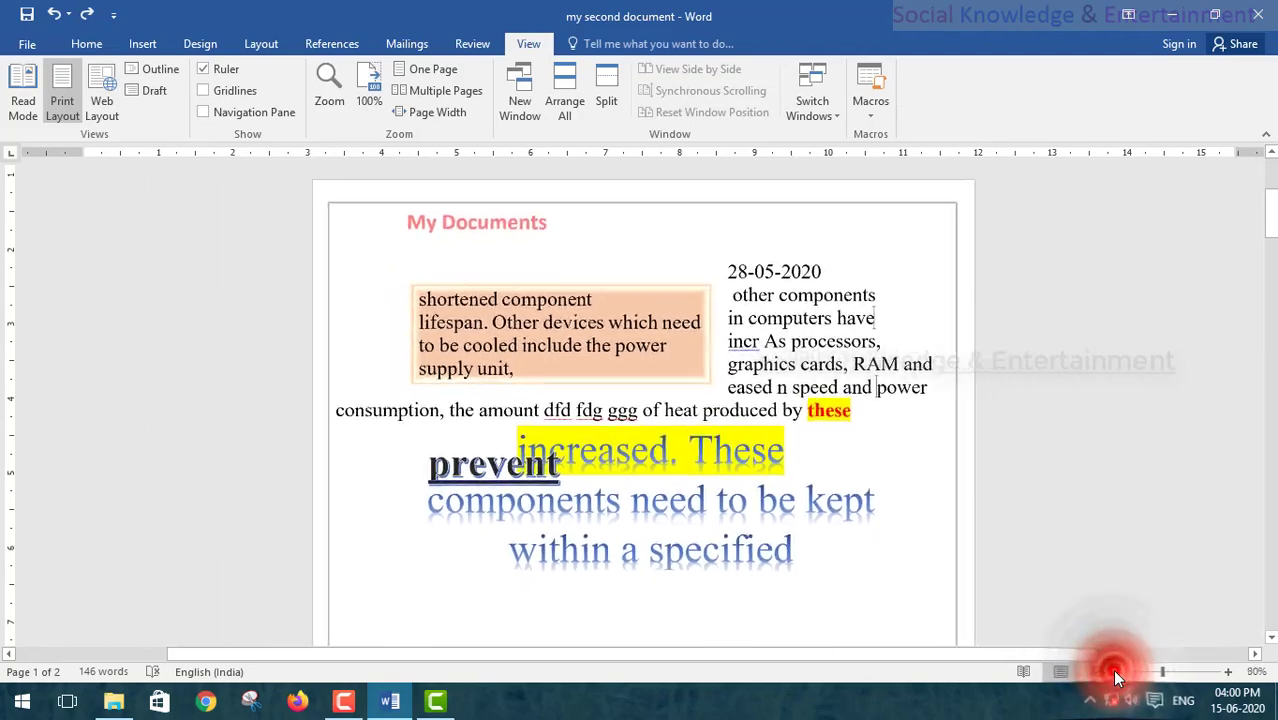
pyautogui.click(1115, 672)
pyautogui.click(1115, 672)
pyautogui.click(1227, 672)
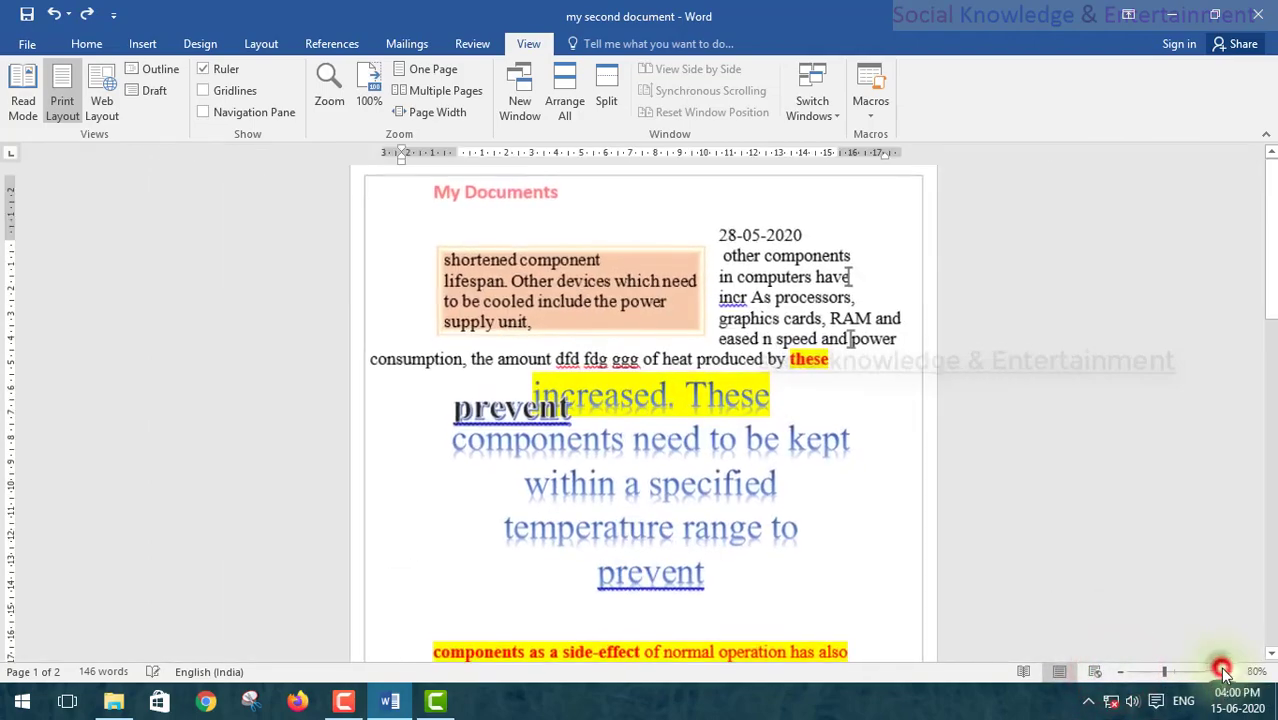
pyautogui.click(1227, 672)
pyautogui.click(1227, 672)
pyautogui.scroll(3, 645, 519)
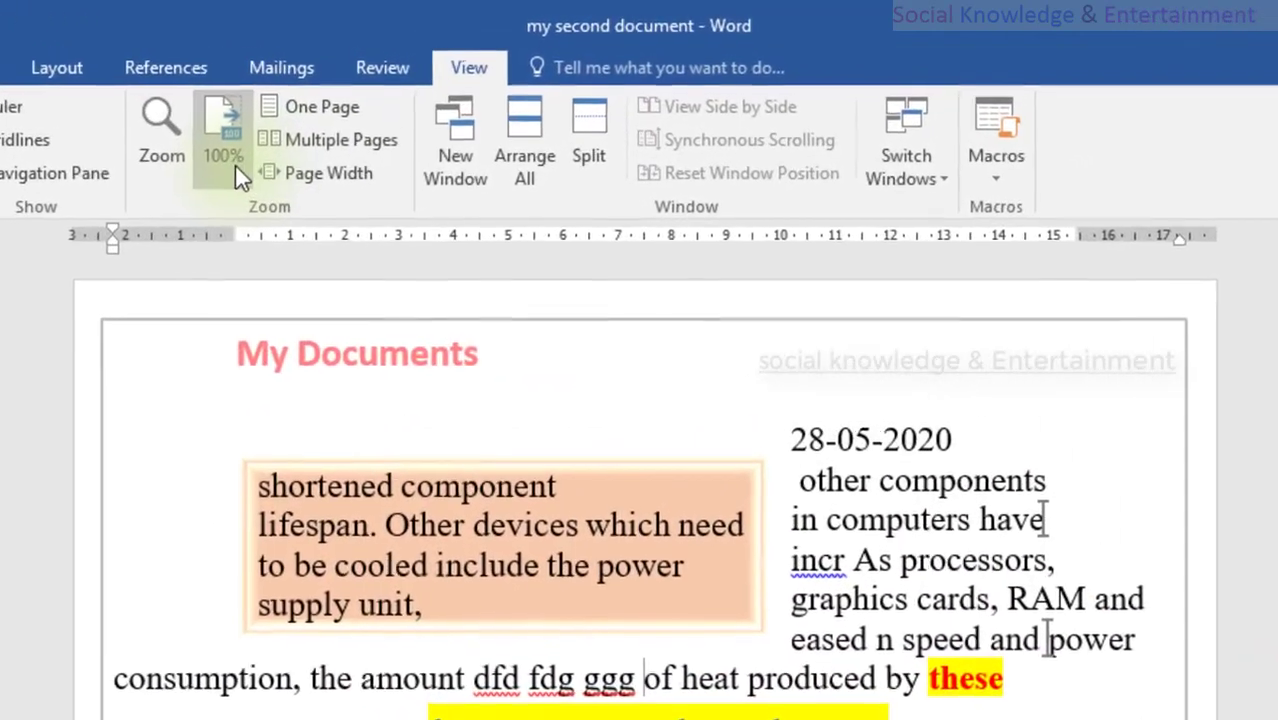
pyautogui.click(336, 122)
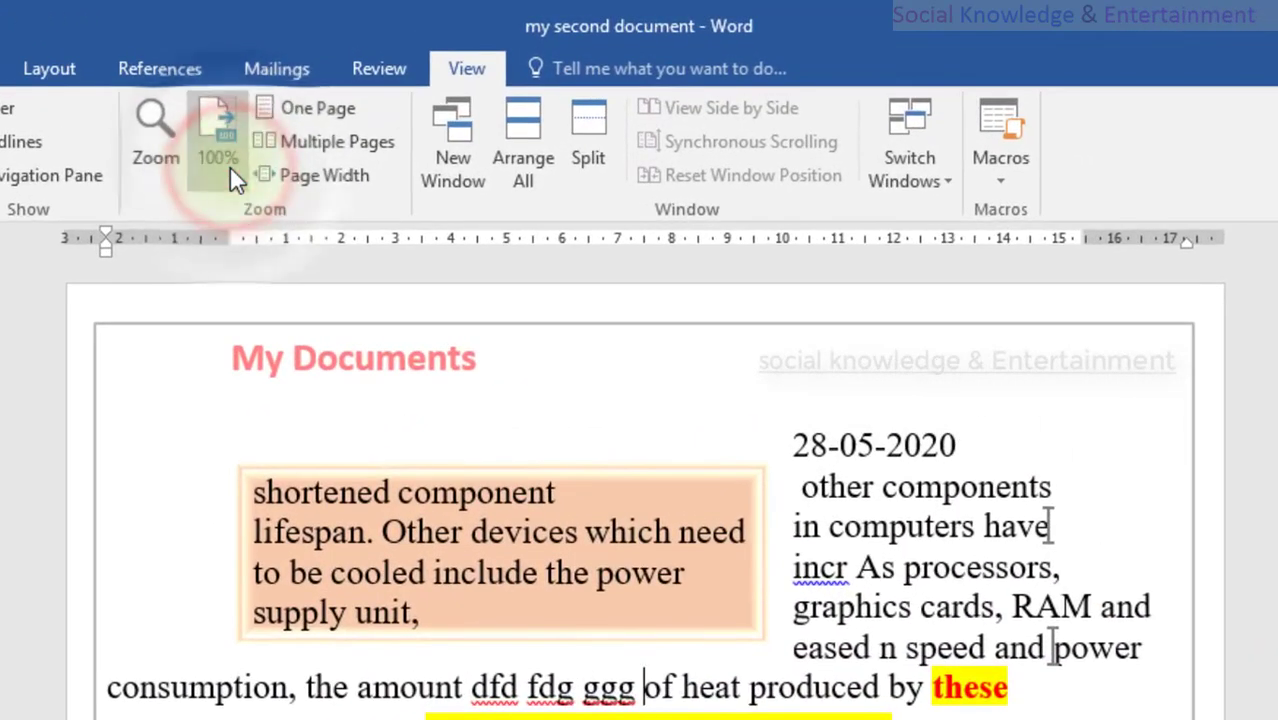
pyautogui.click(160, 135)
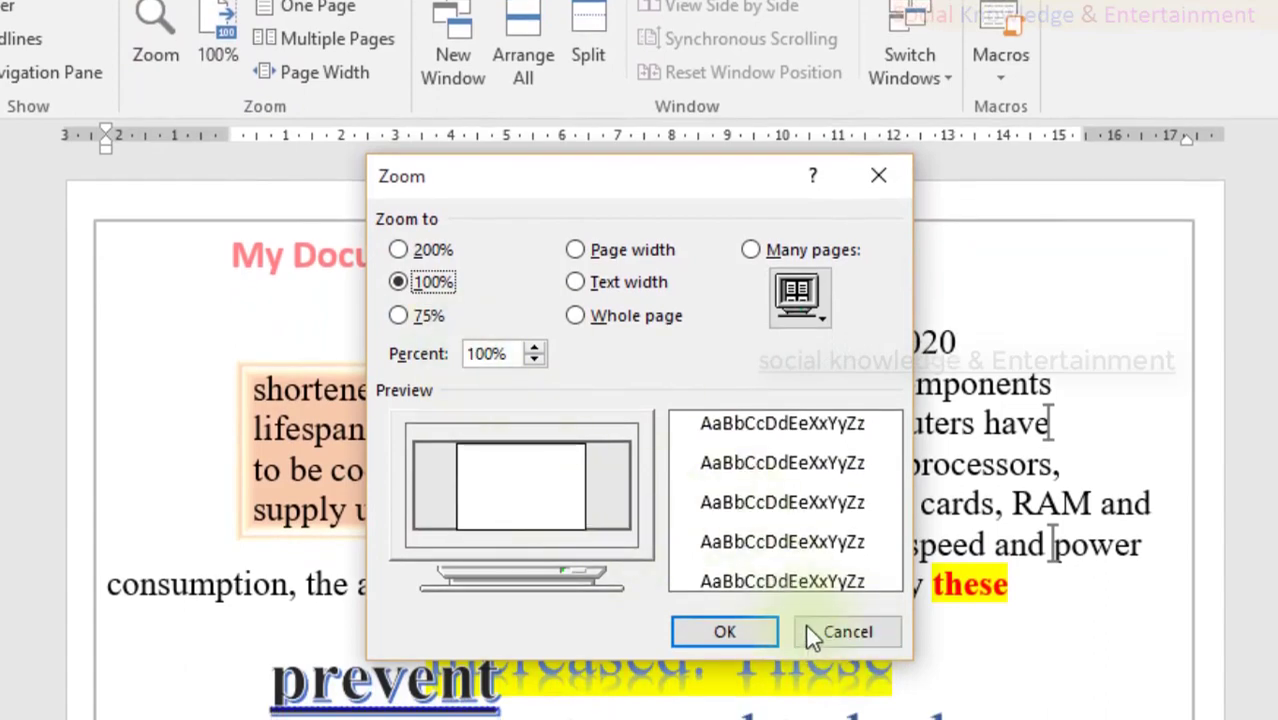
pyautogui.click(812, 634)
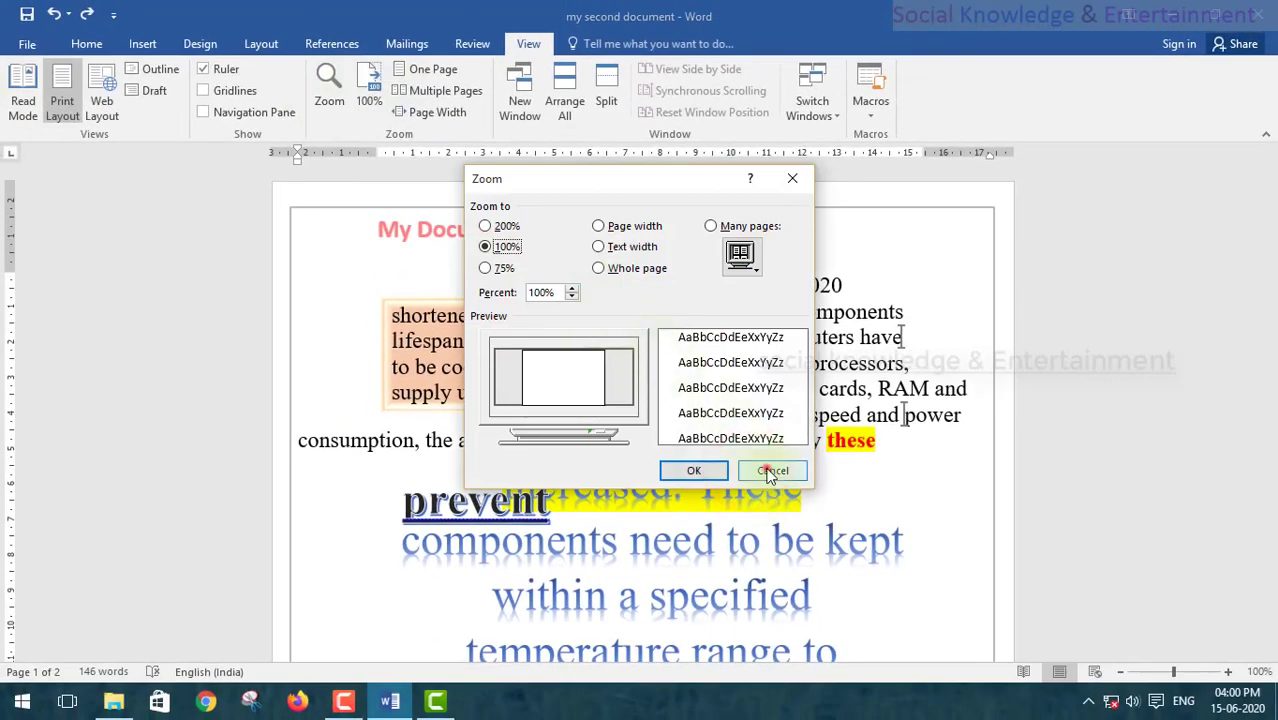
pyautogui.click(771, 472)
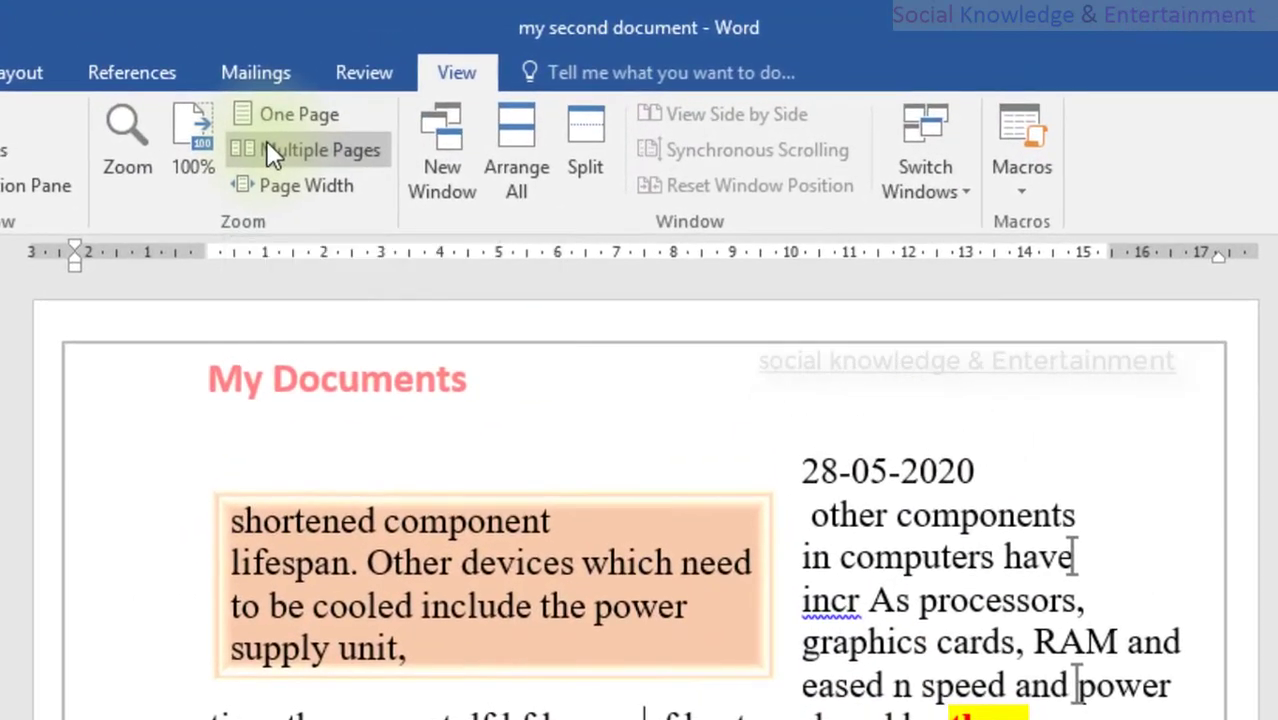
pyautogui.click(413, 69)
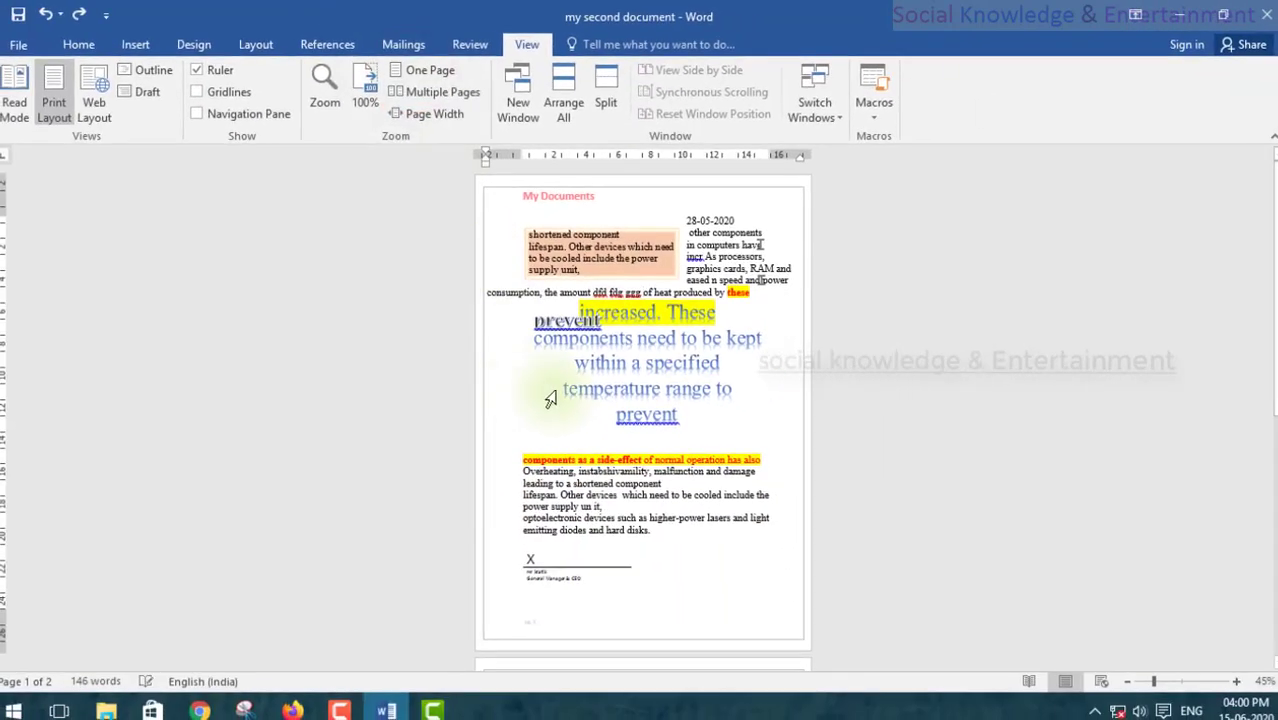
pyautogui.scroll(-3, 557, 392)
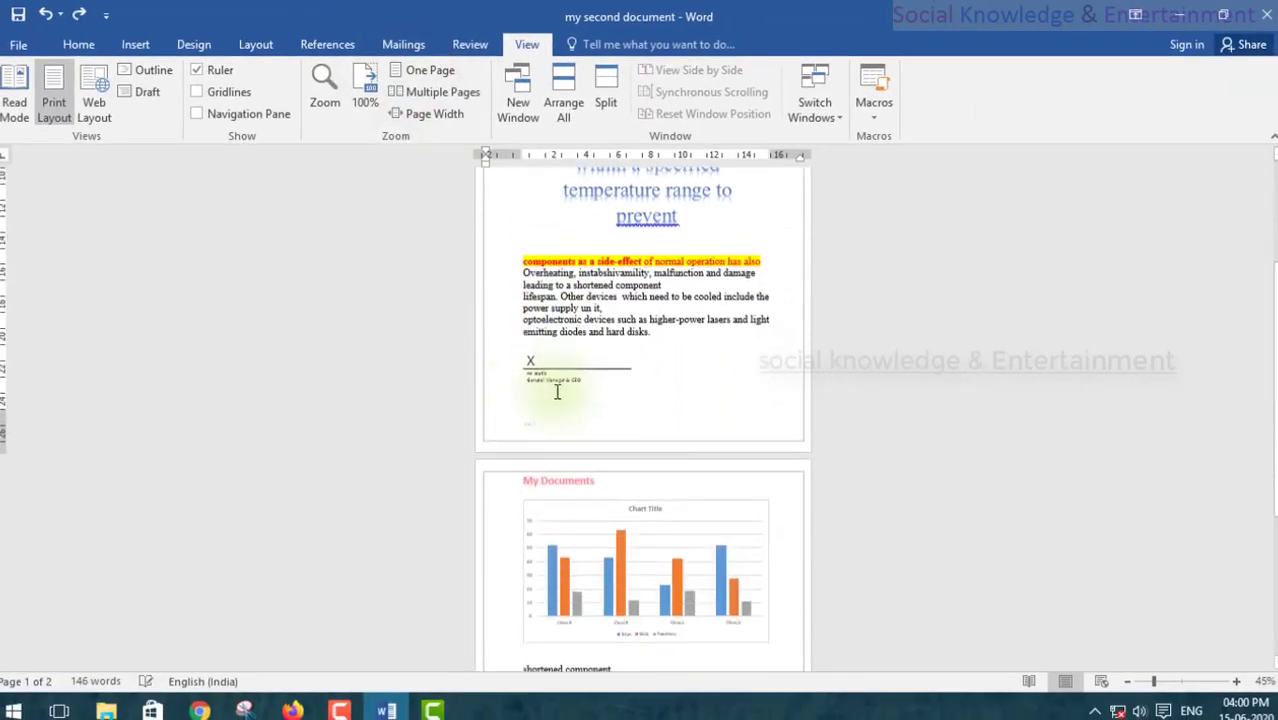
pyautogui.scroll(-3, 560, 390)
pyautogui.scroll(5, 555, 393)
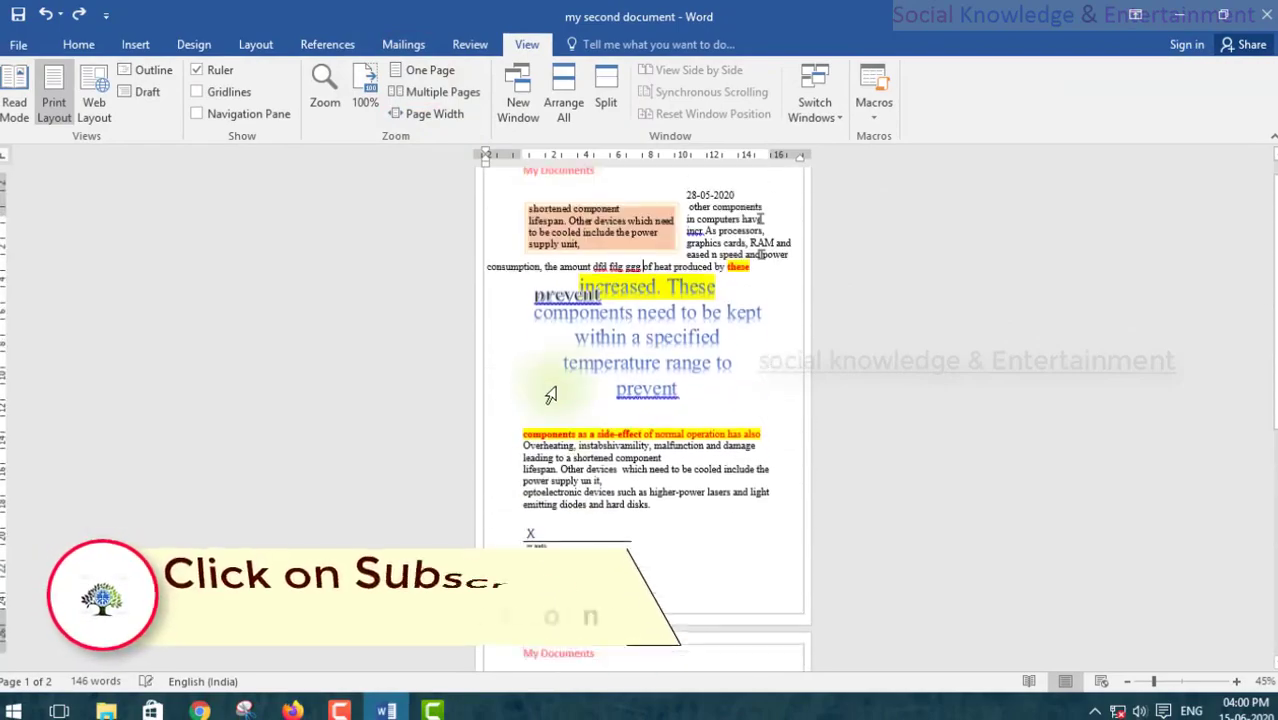
pyautogui.click(424, 70)
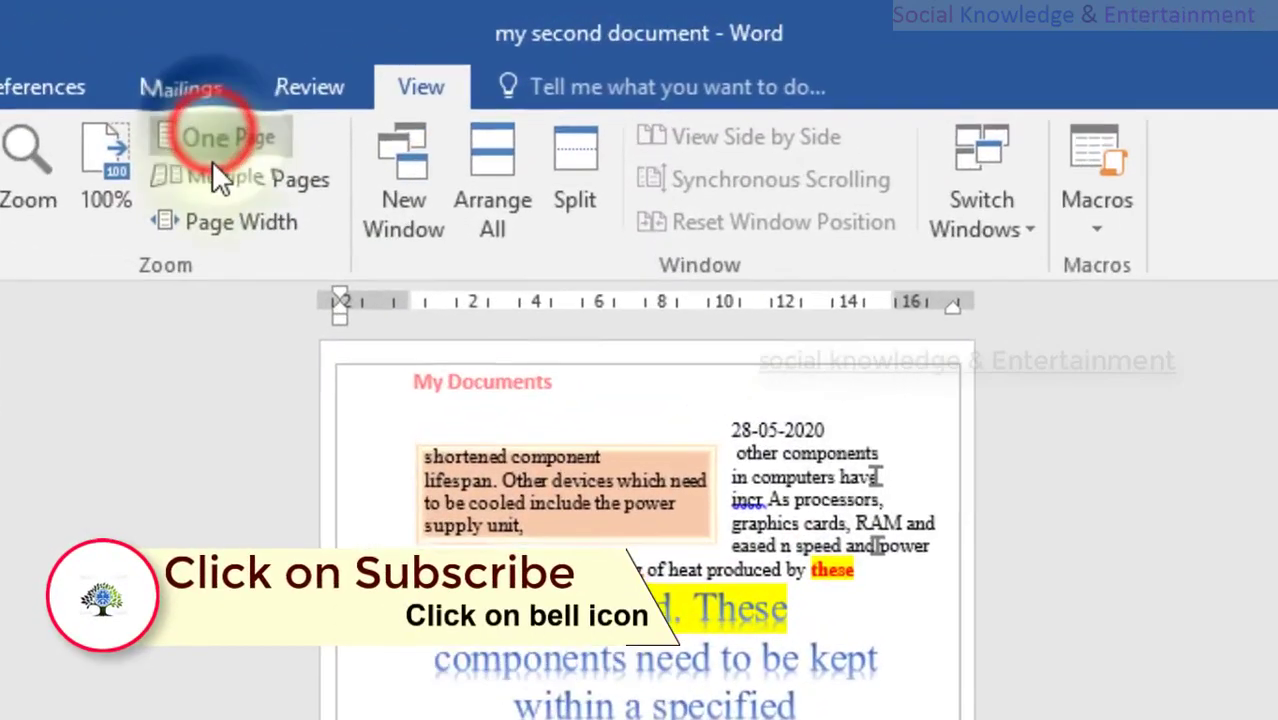
pyautogui.click(200, 176)
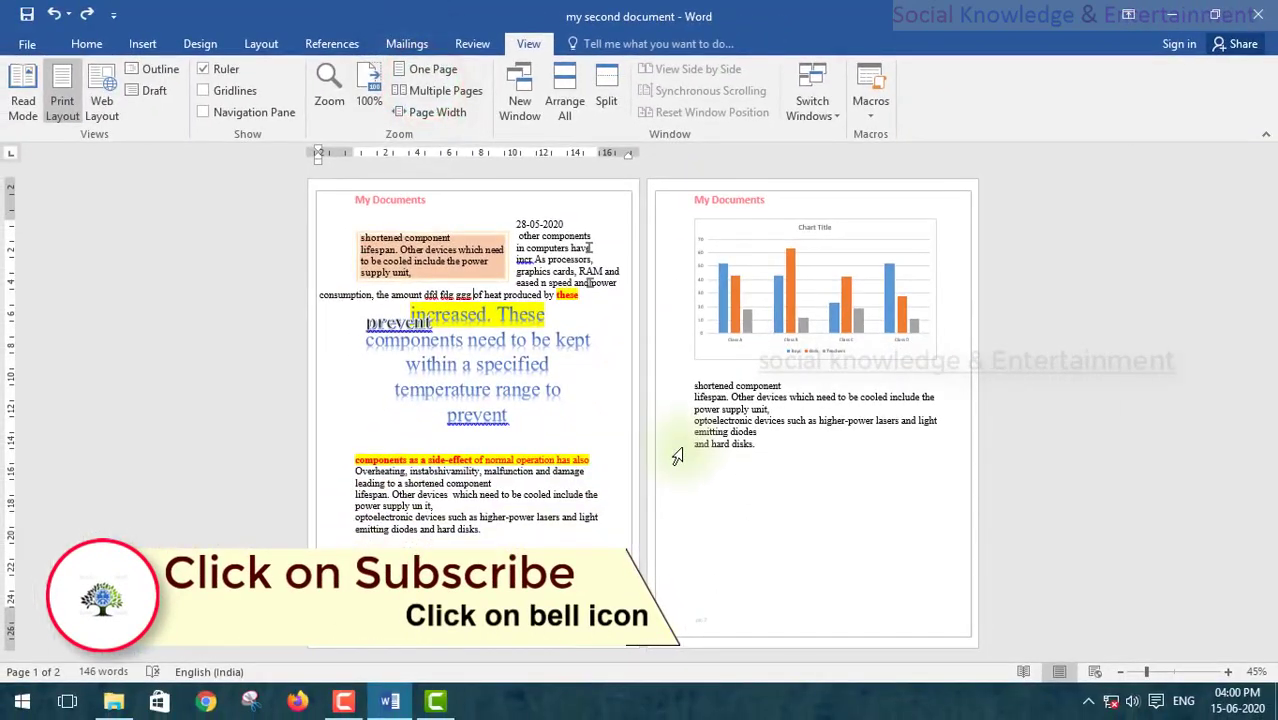
pyautogui.click(452, 113)
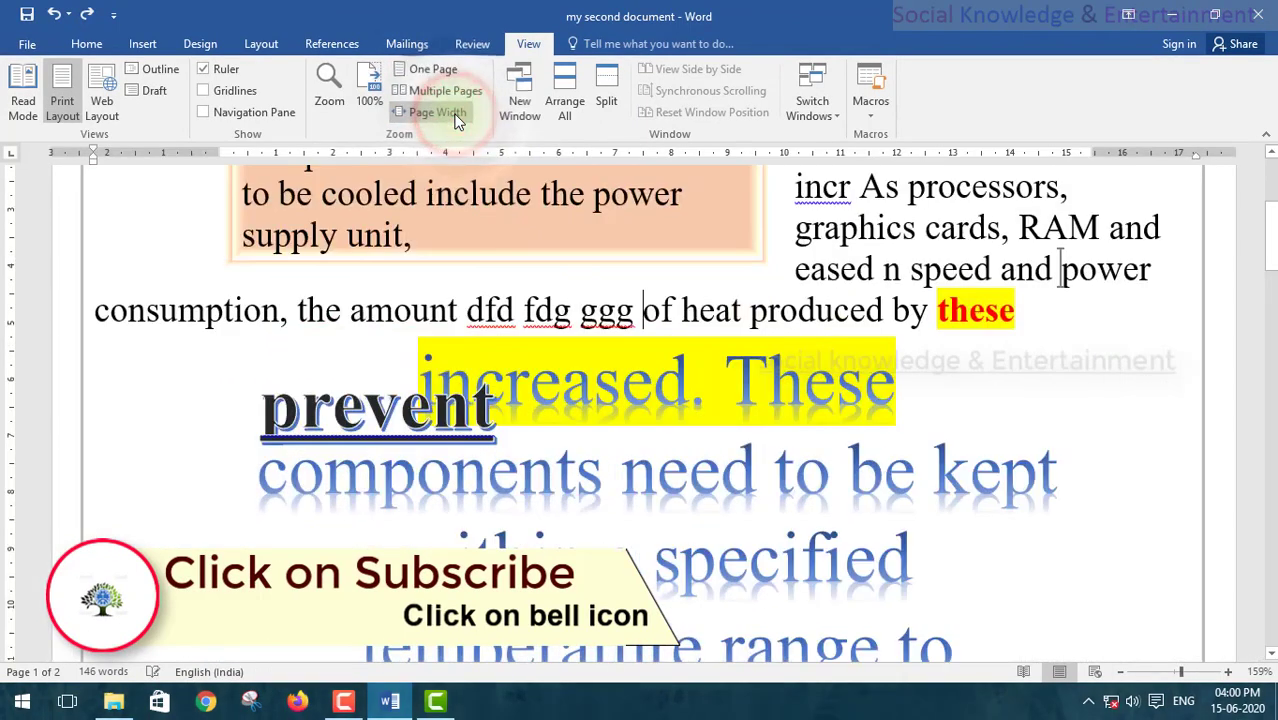
pyautogui.click(368, 96)
pyautogui.scroll(3, 636, 496)
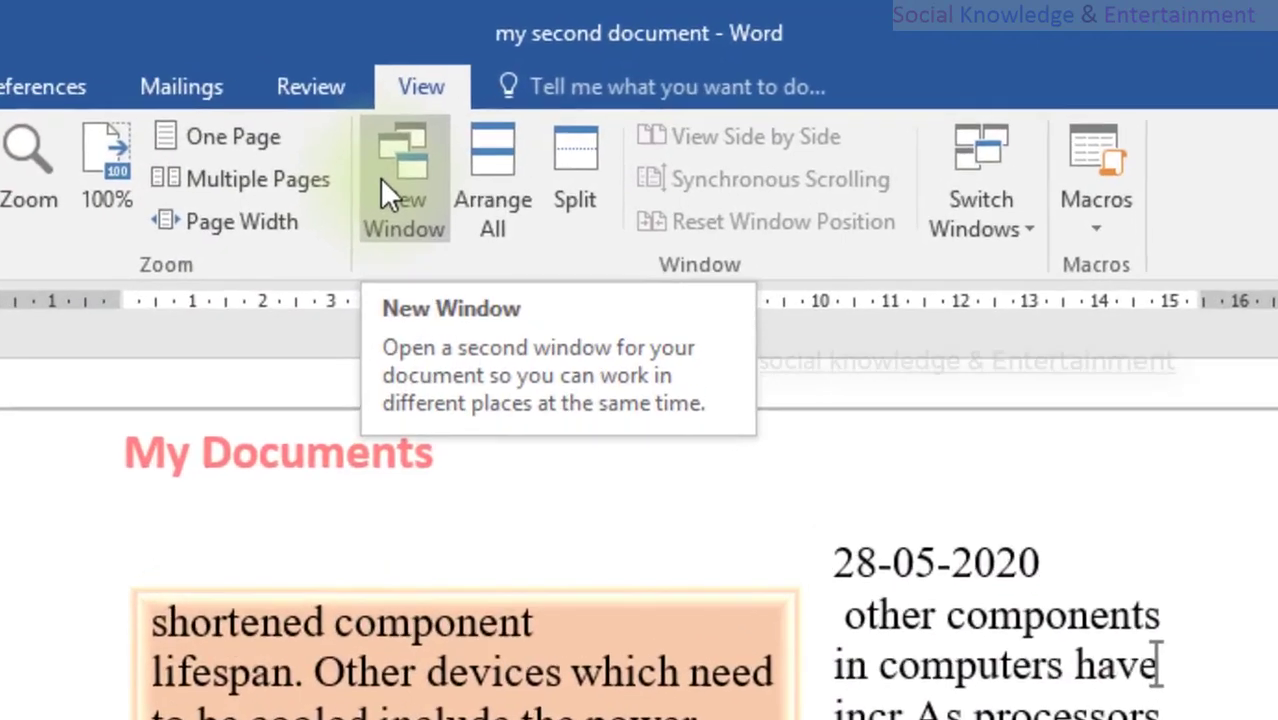
pyautogui.click(507, 91)
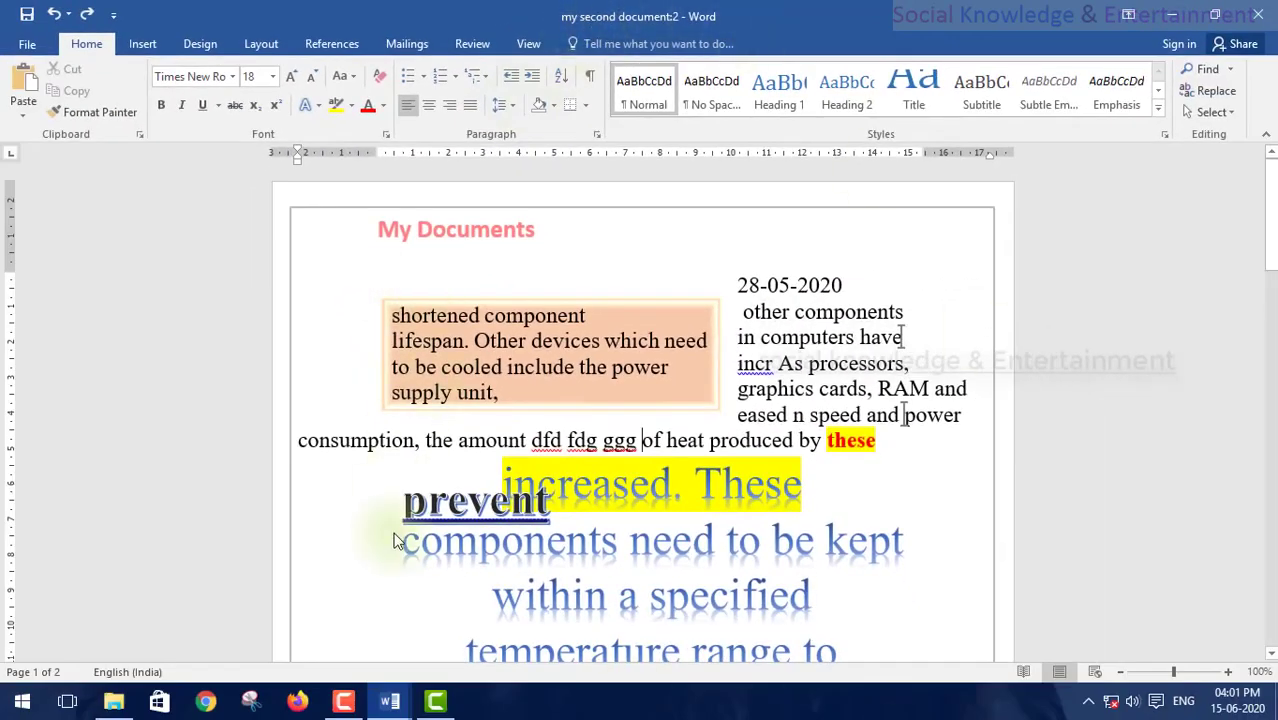
pyautogui.moveTo(390, 700)
pyautogui.moveTo(322, 601)
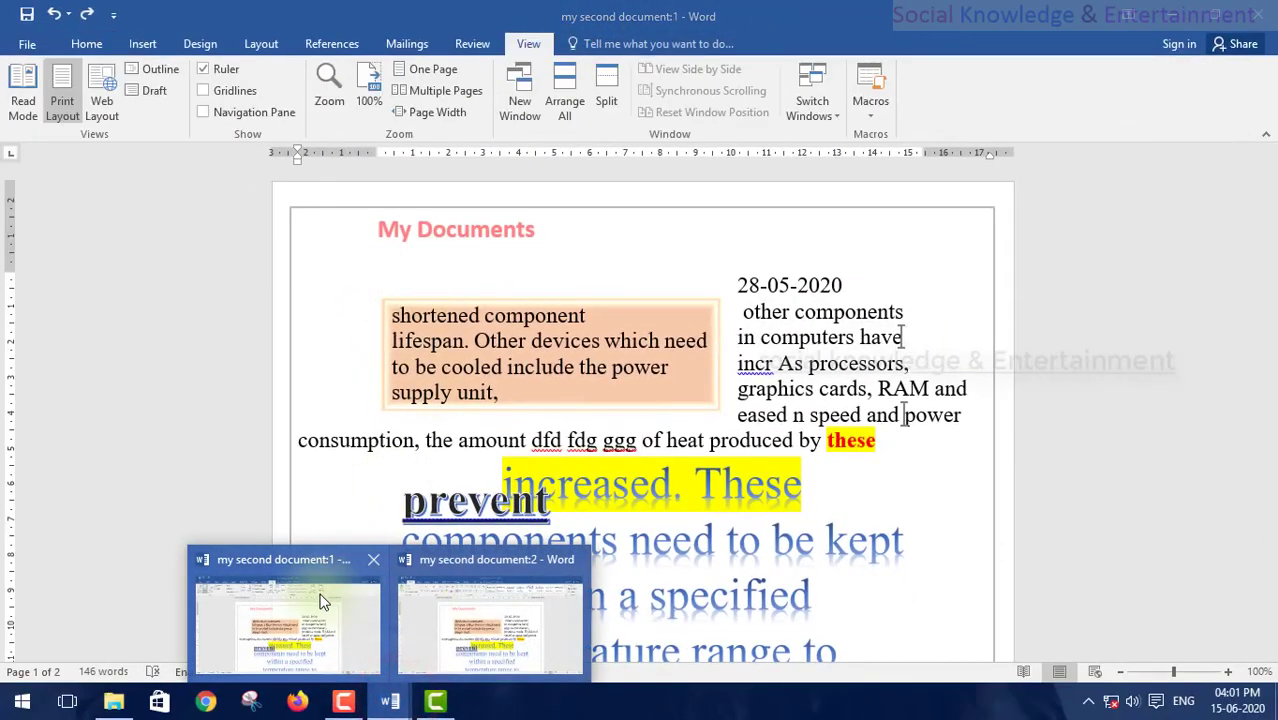
pyautogui.moveTo(460, 611)
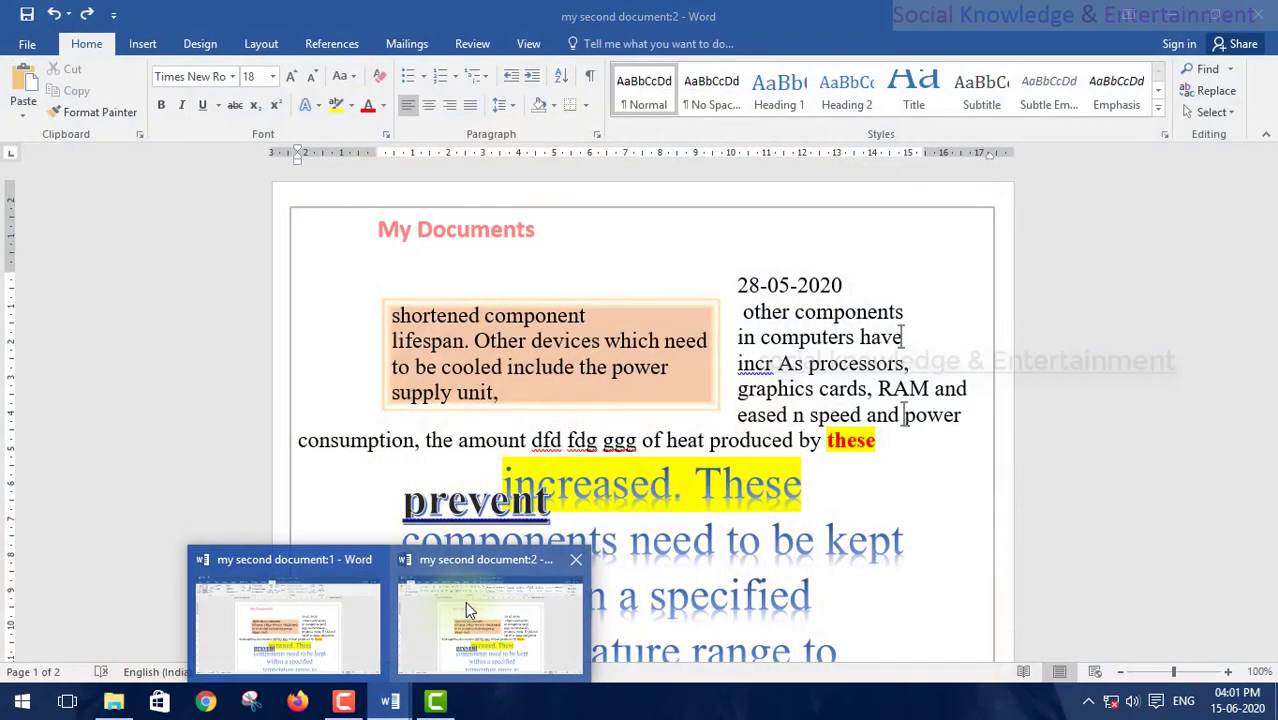
pyautogui.click(576, 561)
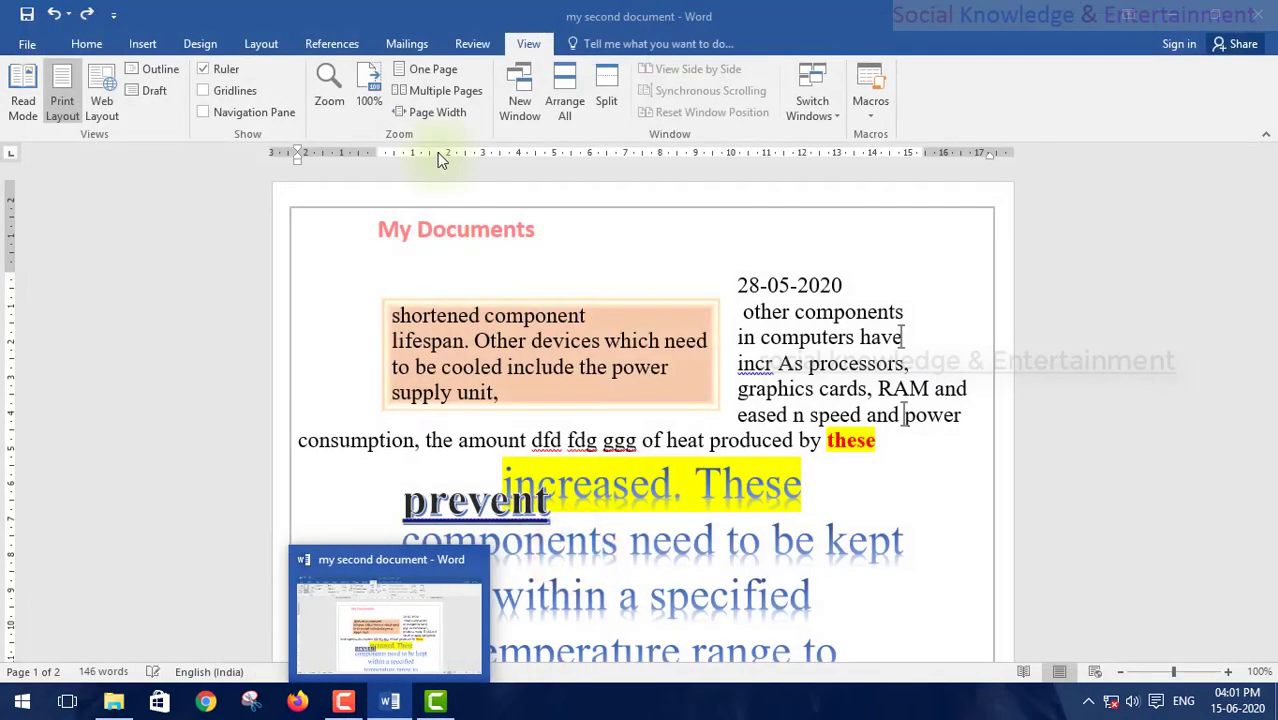
pyautogui.click(570, 109)
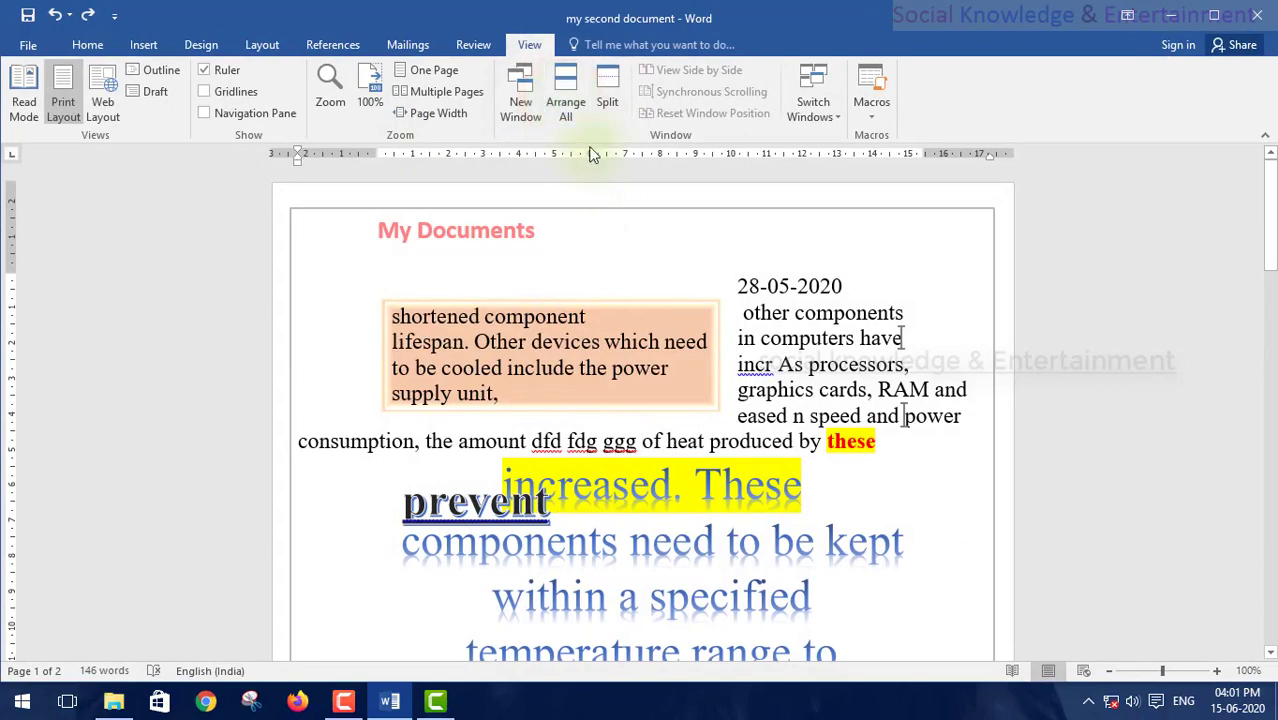
# Step: Split the window, type 'fdsfdf' after 'hard disks.' in the lower pane, then remove the split
pyautogui.click(610, 94)
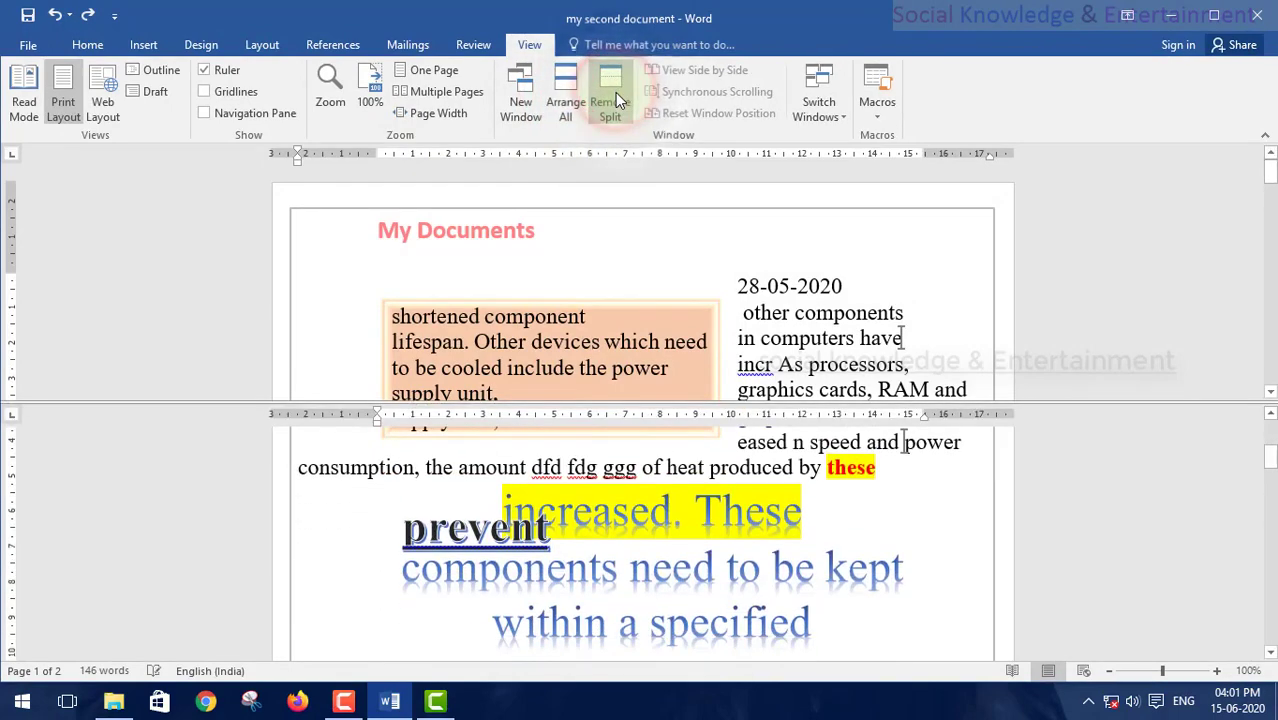
pyautogui.scroll(5, 670, 515)
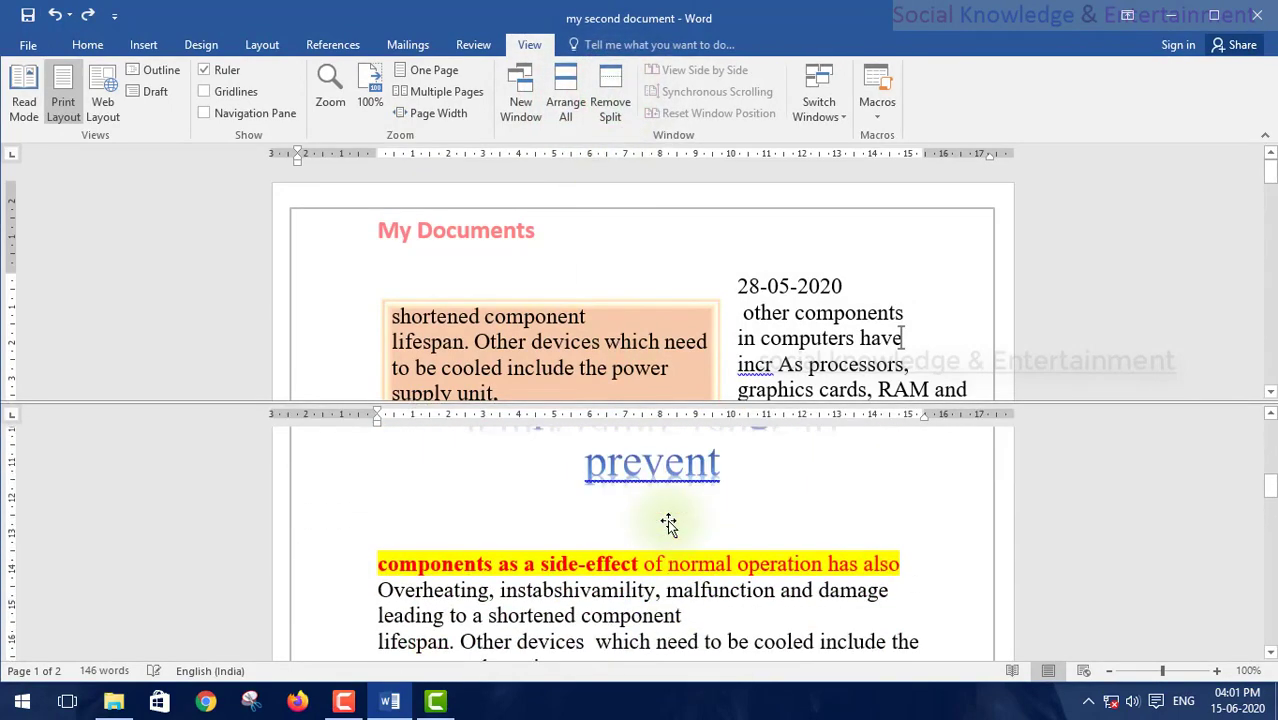
pyautogui.click(668, 520)
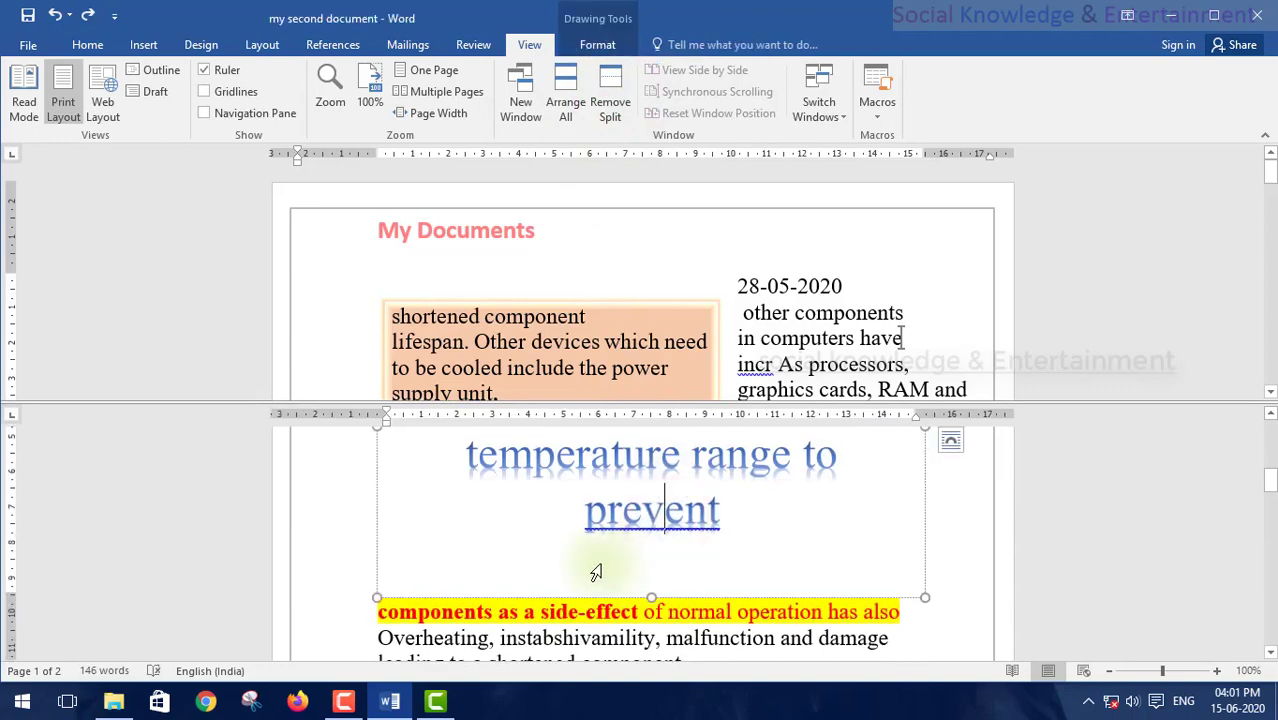
pyautogui.scroll(-4, 598, 570)
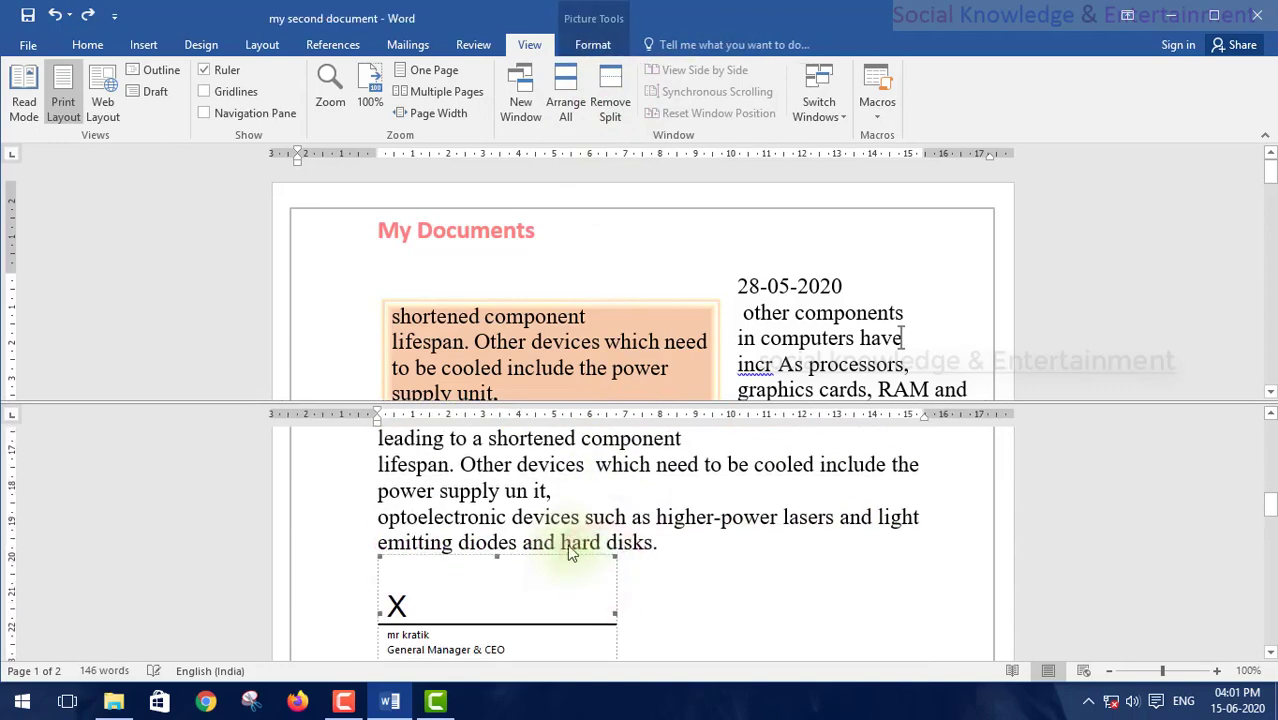
pyautogui.scroll(-5, 571, 545)
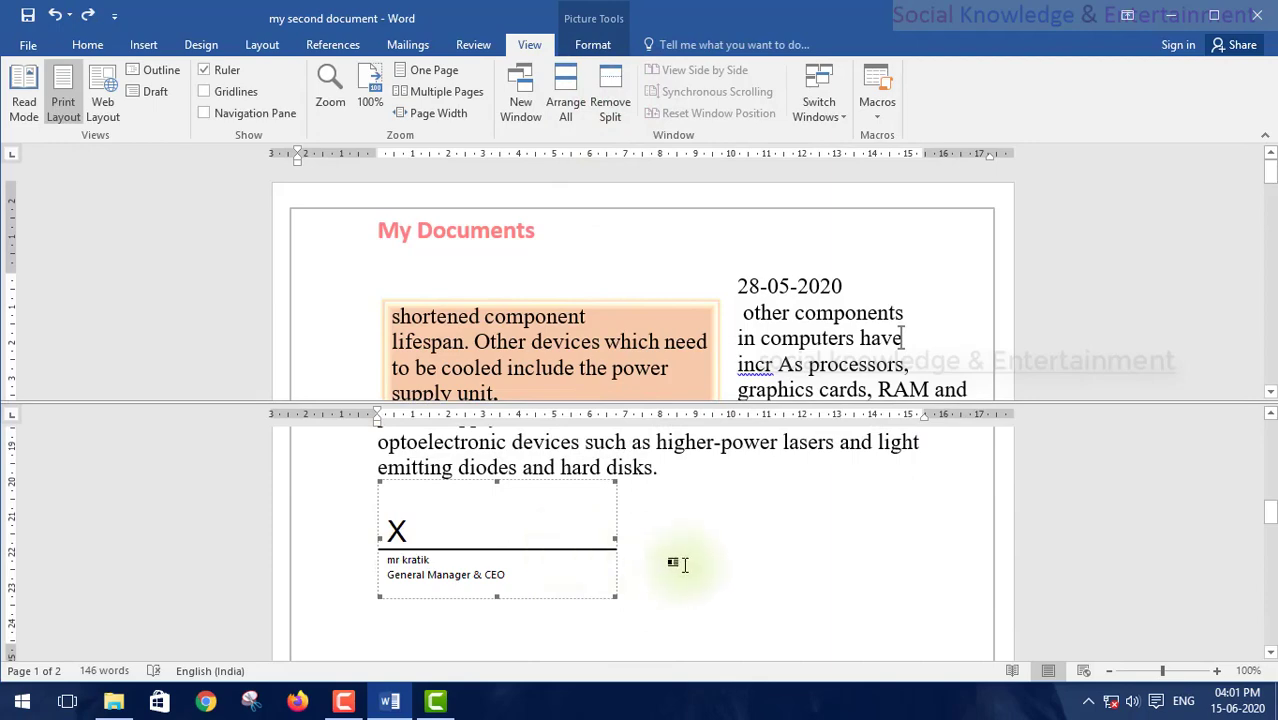
pyautogui.click(675, 460)
pyautogui.write('fdsfdf')
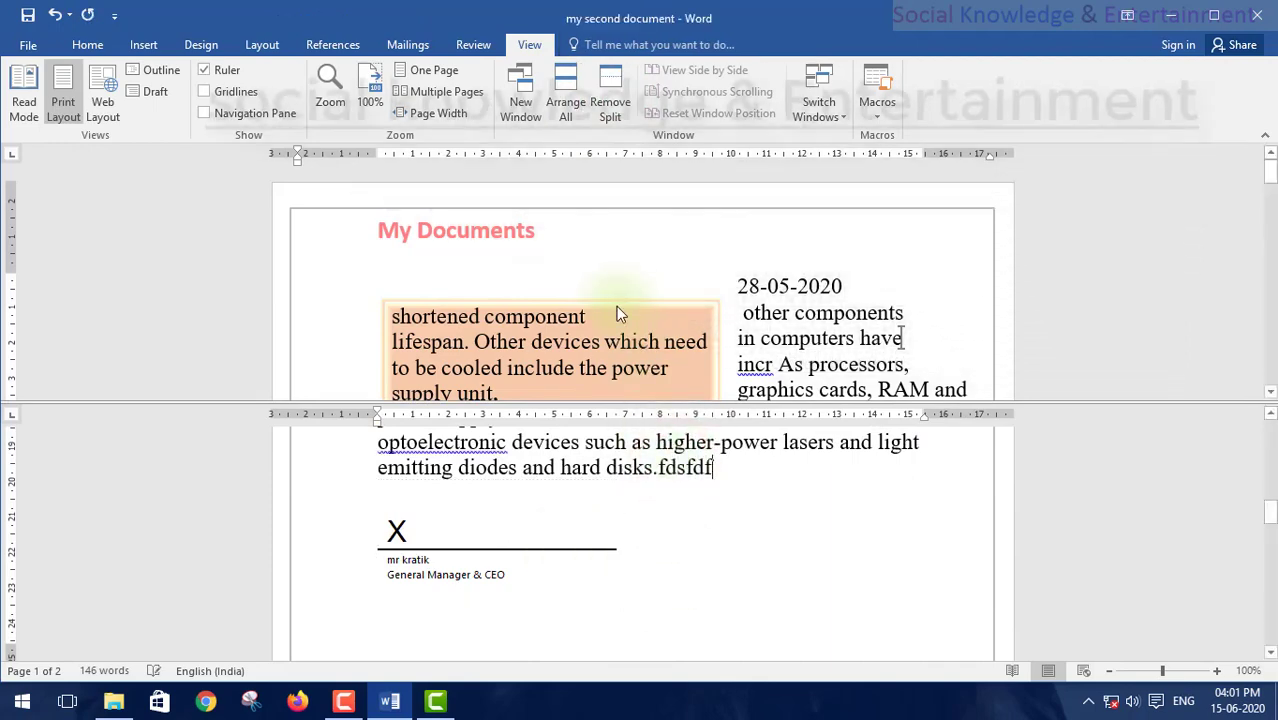
pyautogui.scroll(-10, 615, 306)
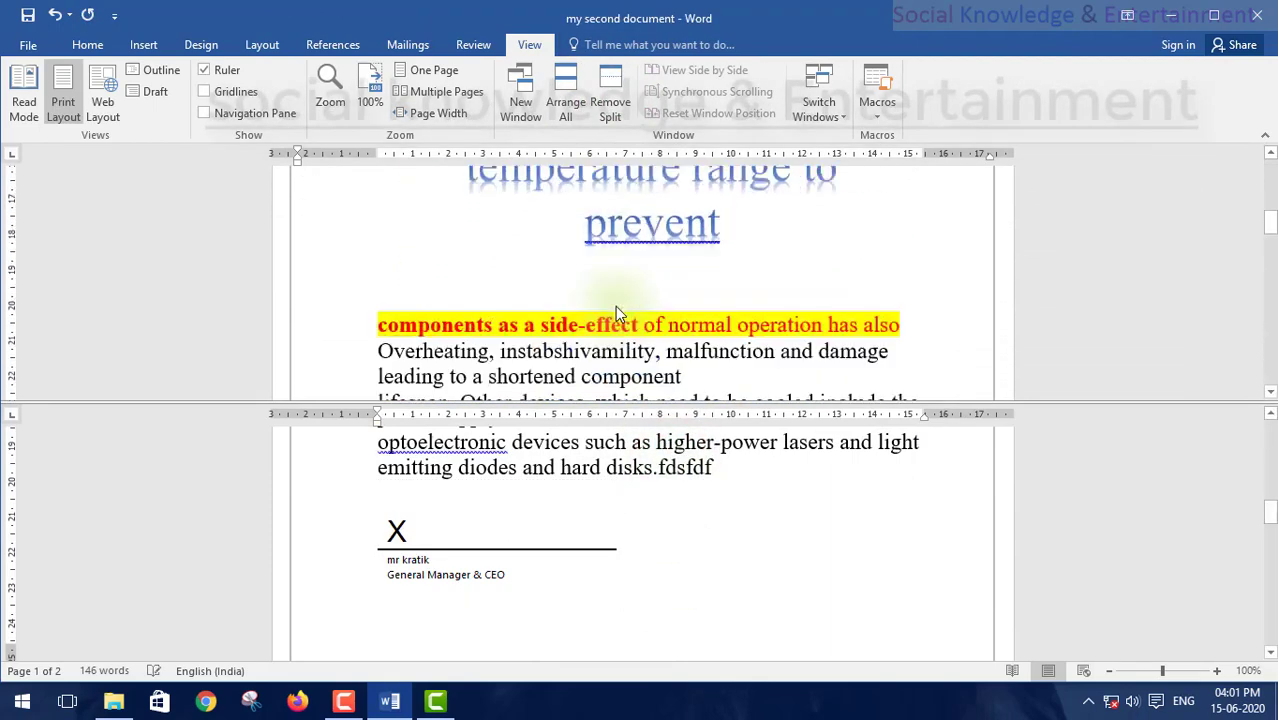
pyautogui.scroll(1, 615, 306)
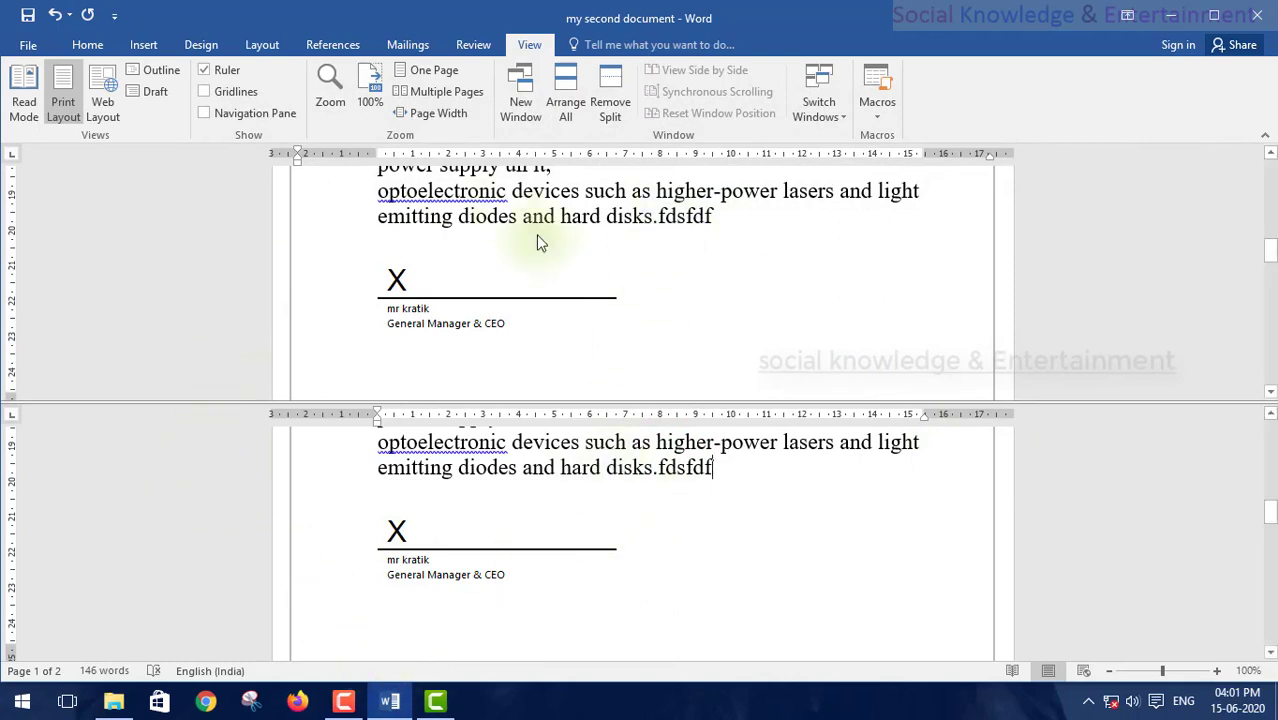
pyautogui.click(612, 98)
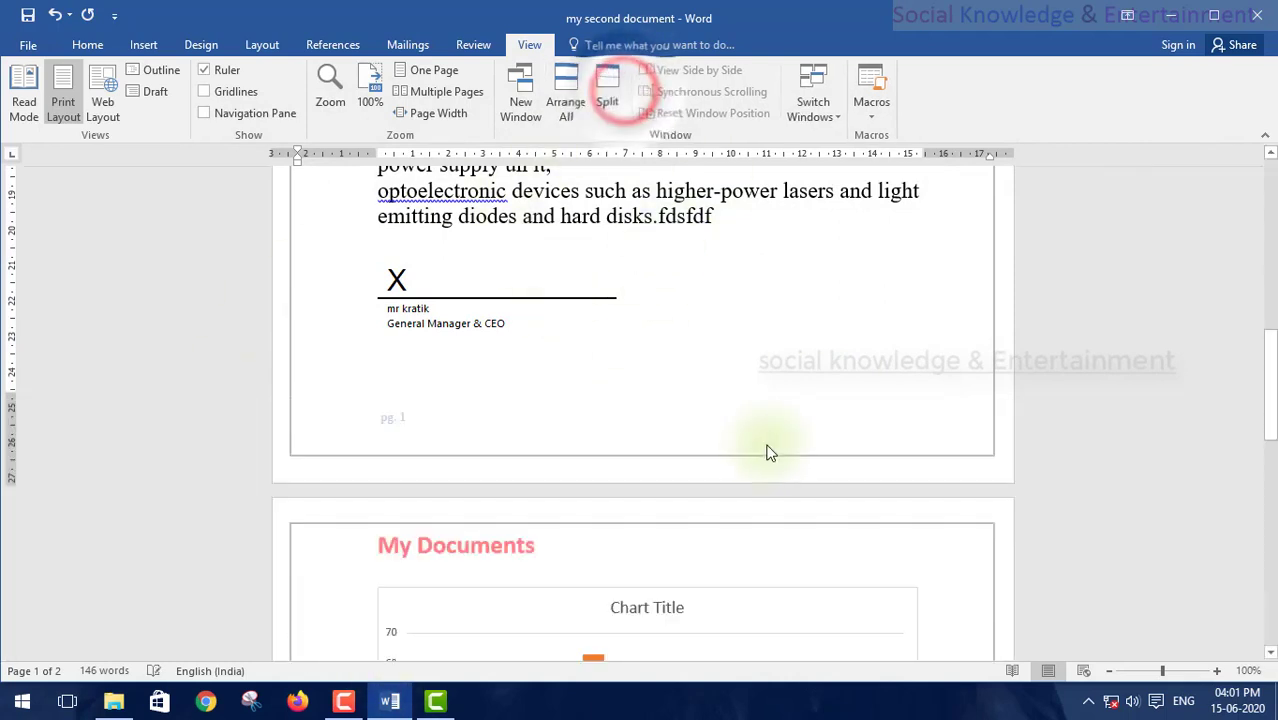
pyautogui.click(732, 211)
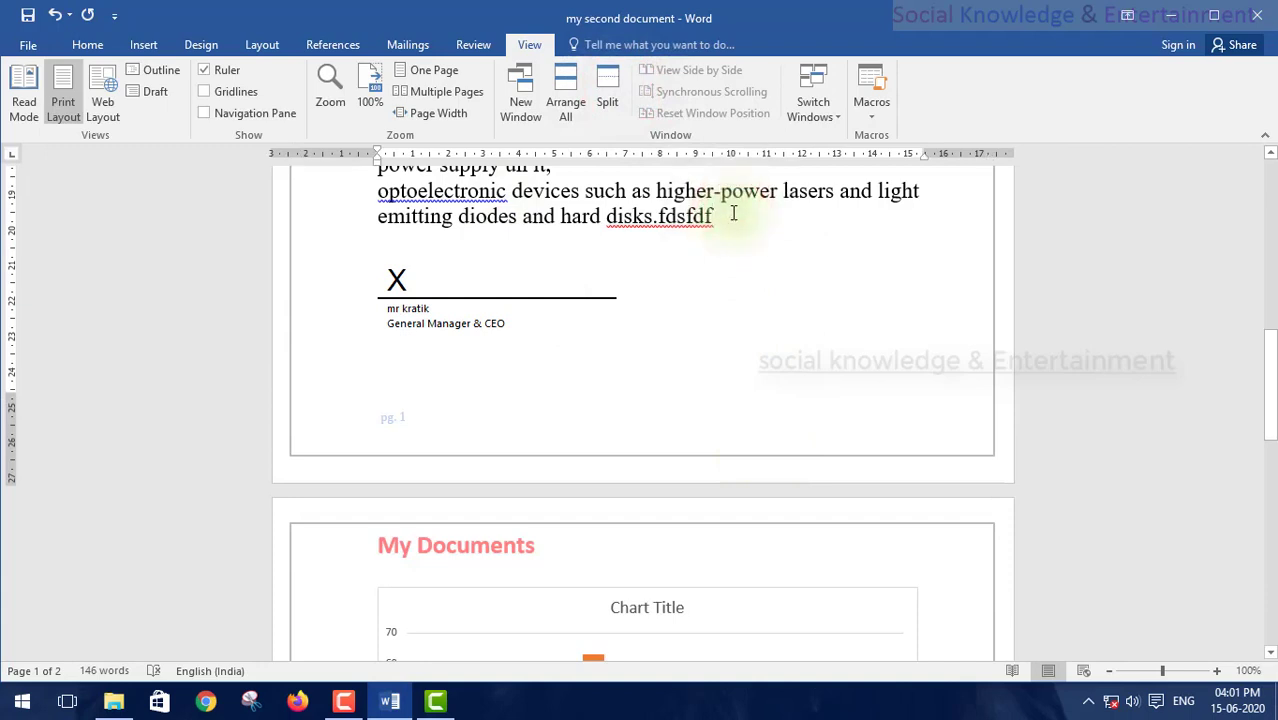
pyautogui.click(611, 105)
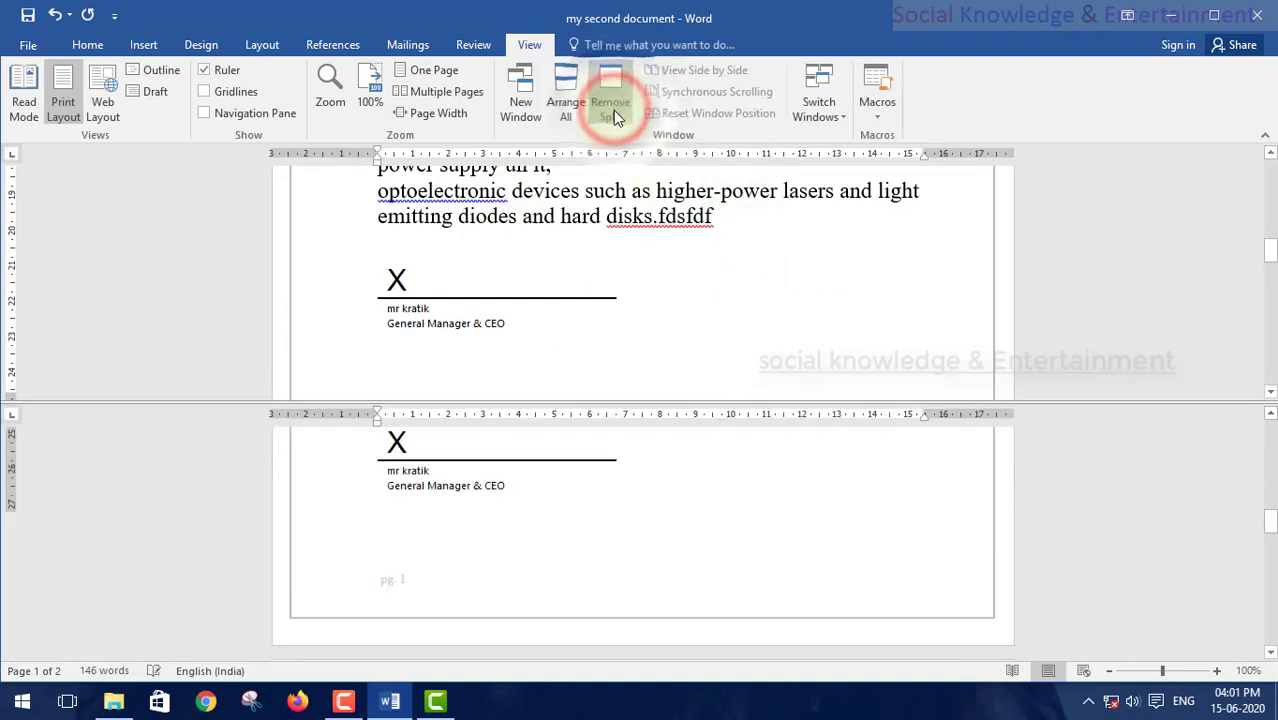
pyautogui.scroll(-3, 842, 603)
pyautogui.scroll(-8, 571, 563)
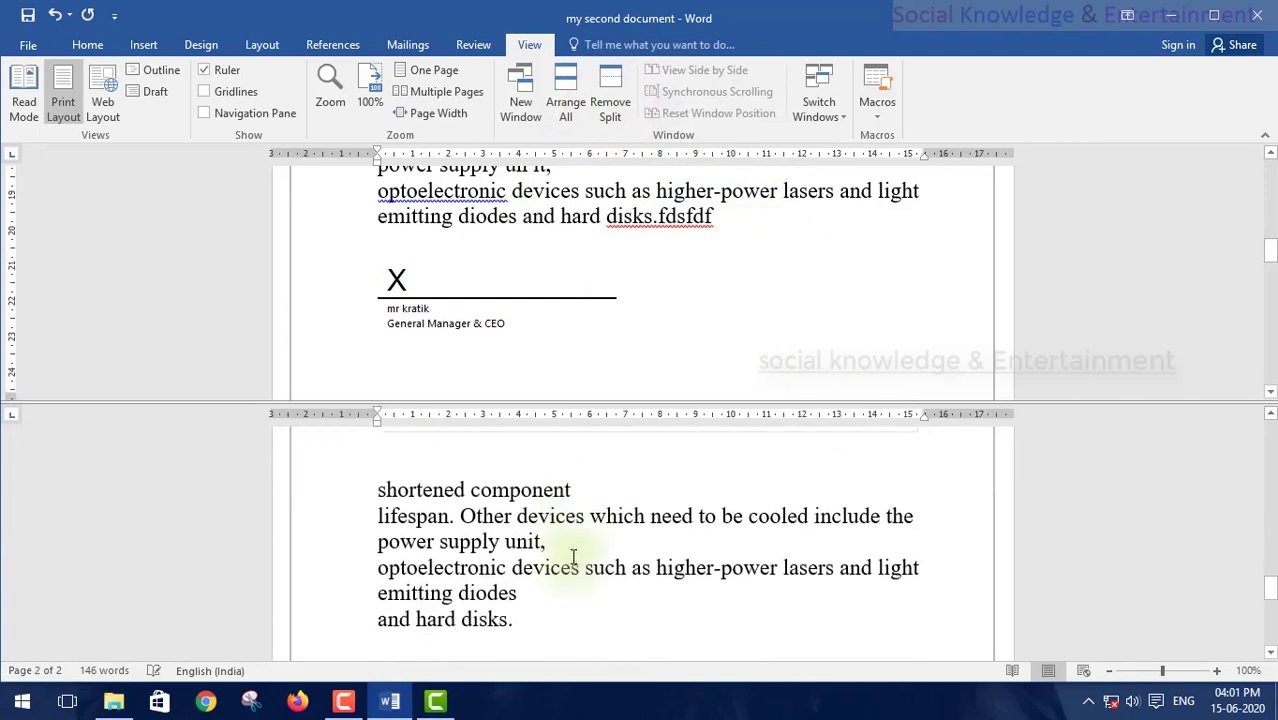
pyautogui.scroll(-1, 571, 557)
pyautogui.scroll(-3, 531, 551)
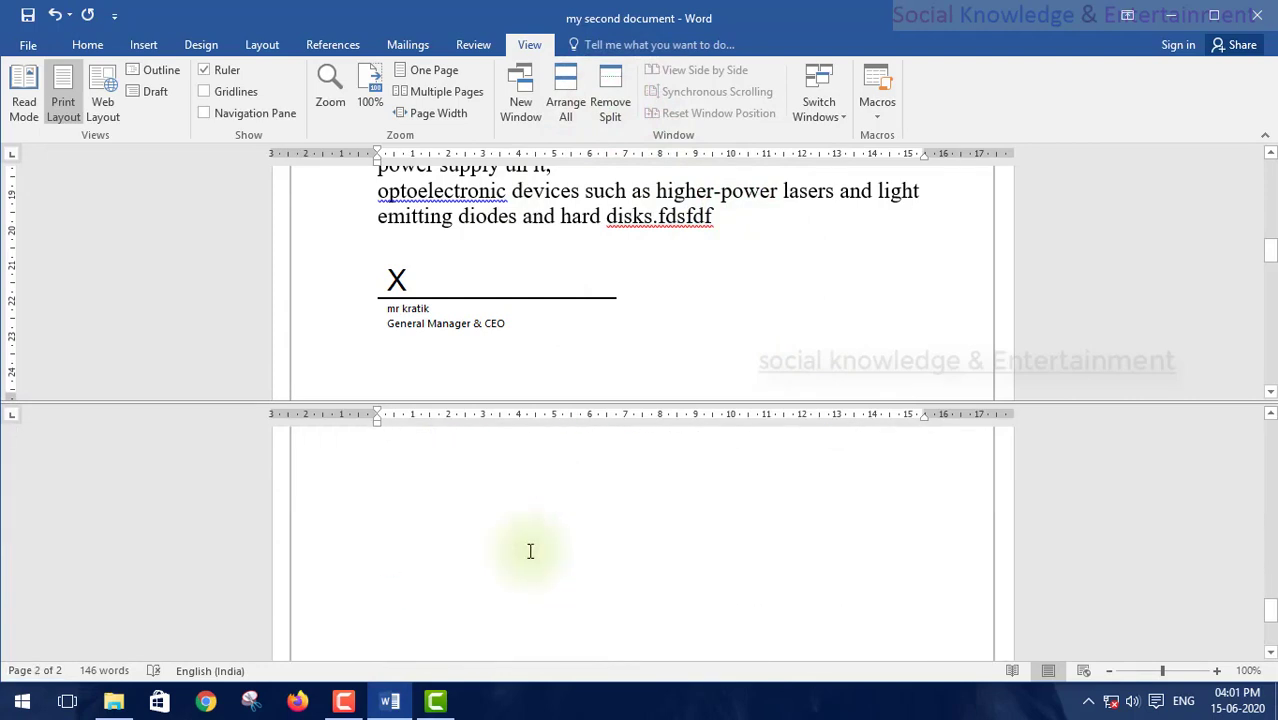
pyautogui.scroll(2, 525, 552)
pyautogui.scroll(-3, 520, 541)
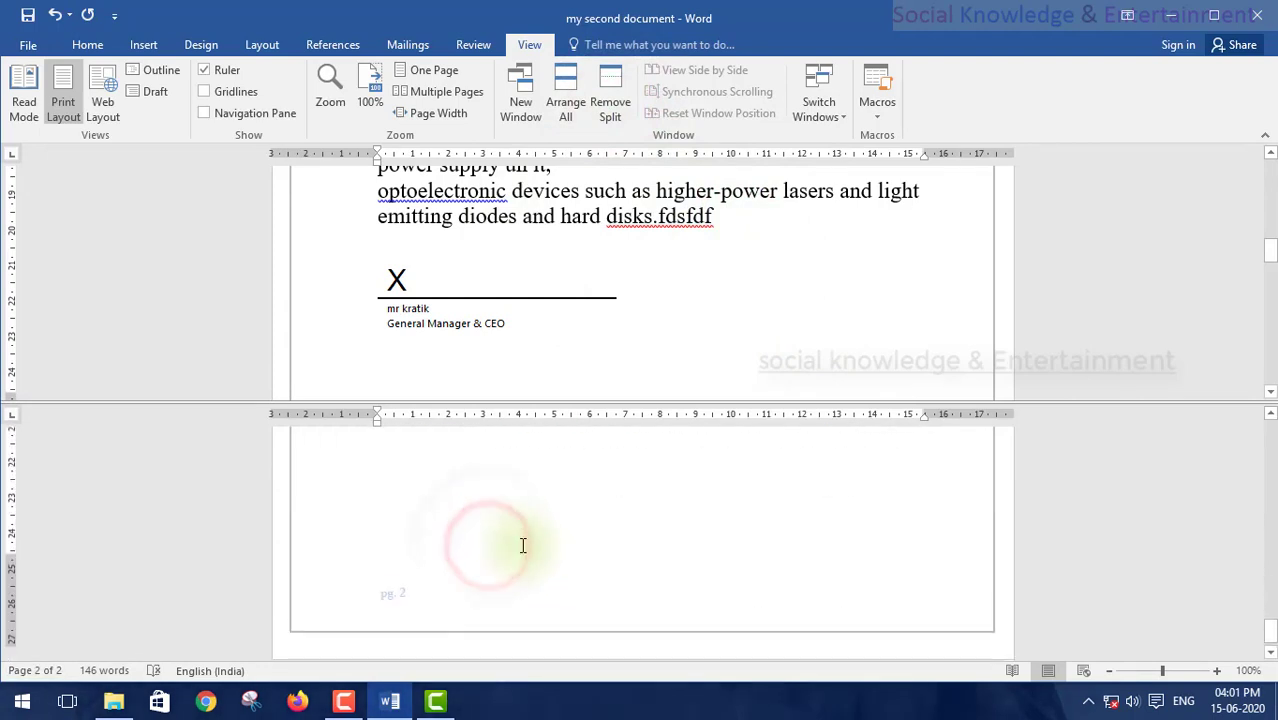
pyautogui.scroll(5, 521, 545)
pyautogui.scroll(3, 522, 545)
pyautogui.scroll(-6, 522, 545)
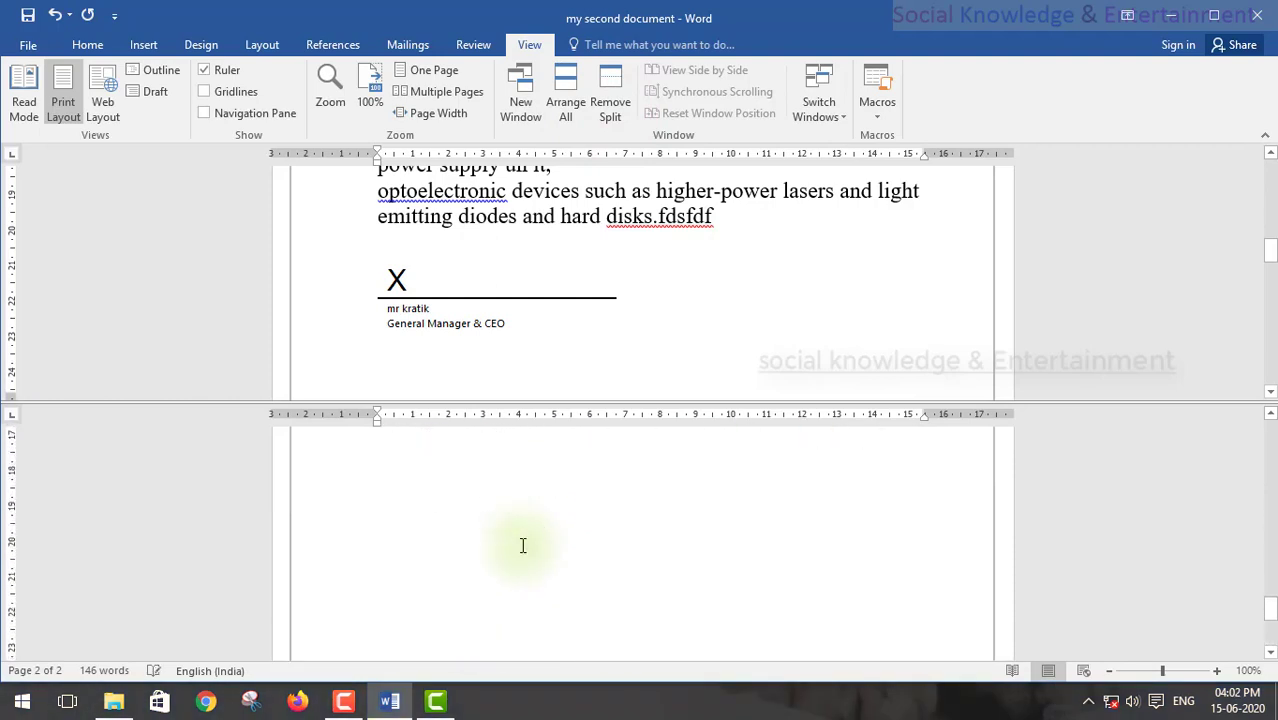
pyautogui.click(521, 545)
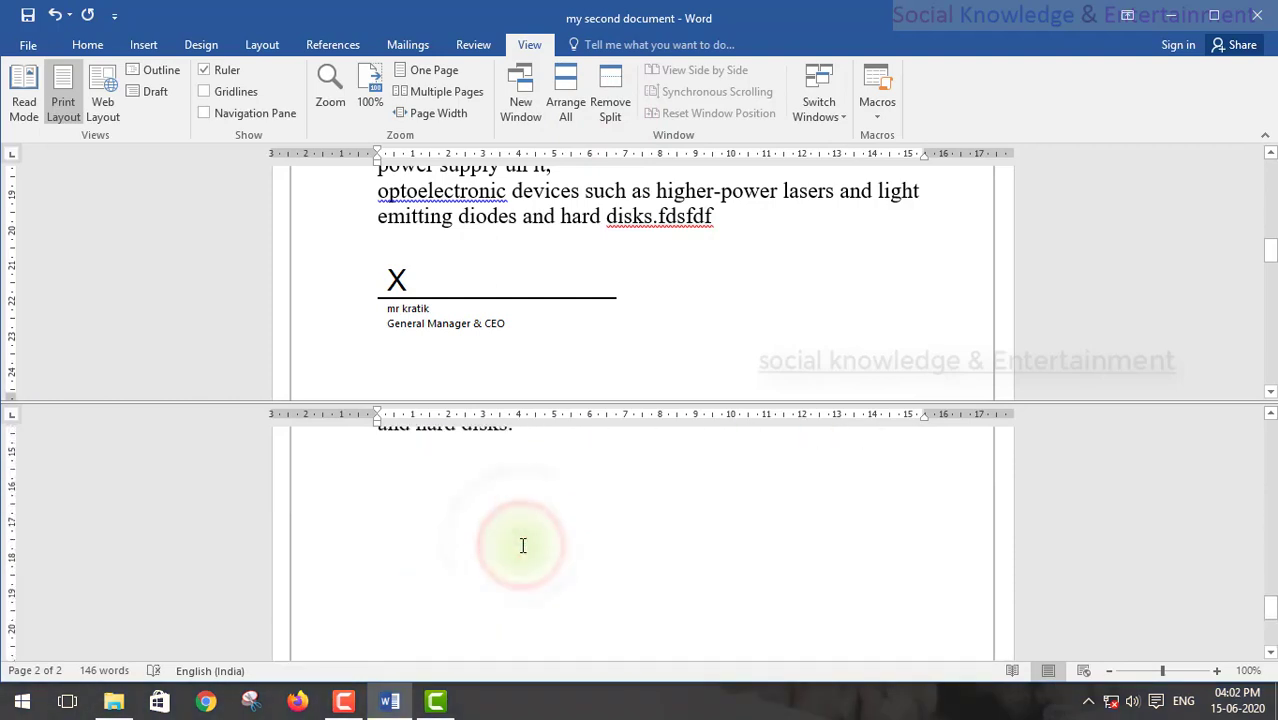
pyautogui.scroll(-3, 521, 545)
pyautogui.scroll(3, 521, 545)
pyautogui.scroll(-4, 520, 544)
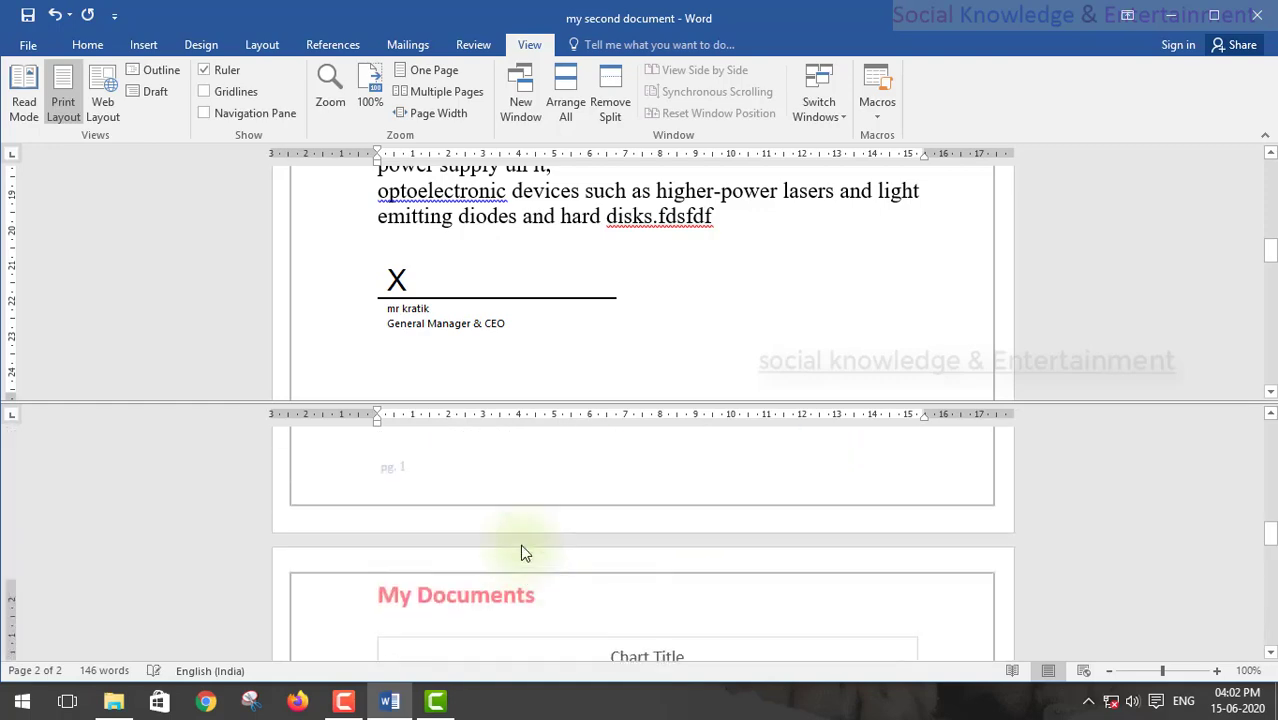
pyautogui.scroll(6, 522, 537)
pyautogui.click(622, 100)
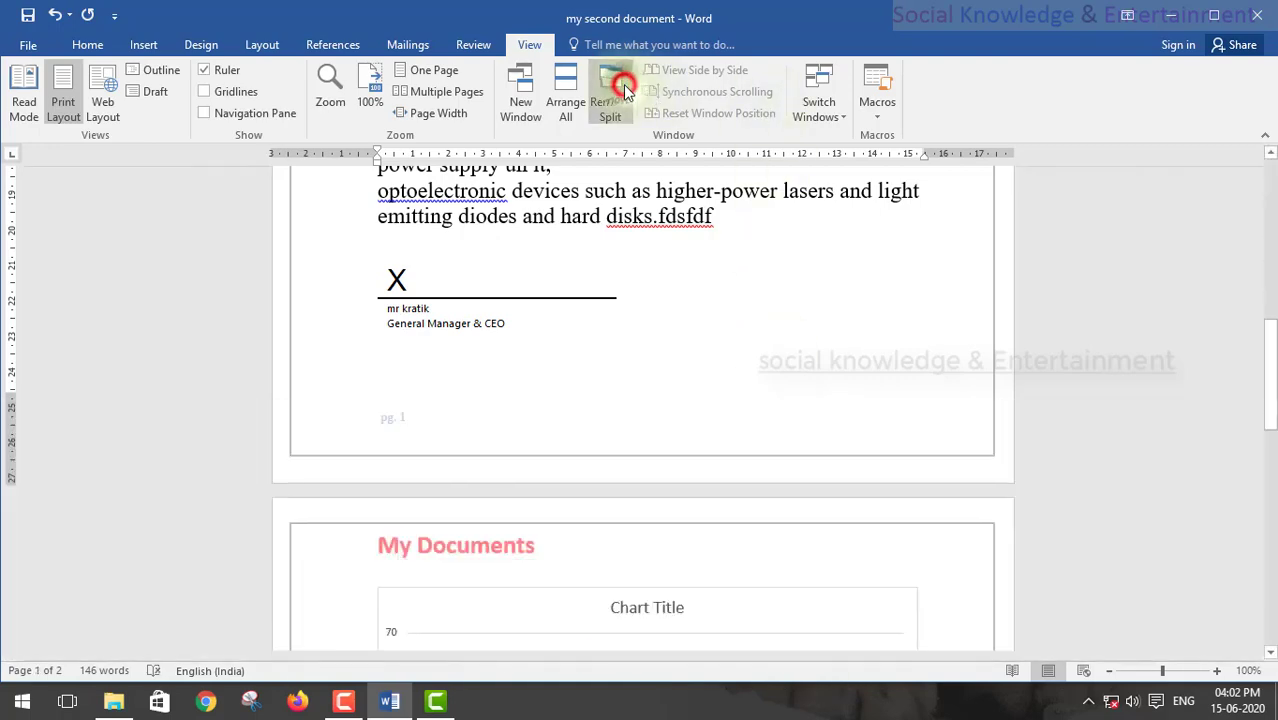
pyautogui.scroll(3, 645, 332)
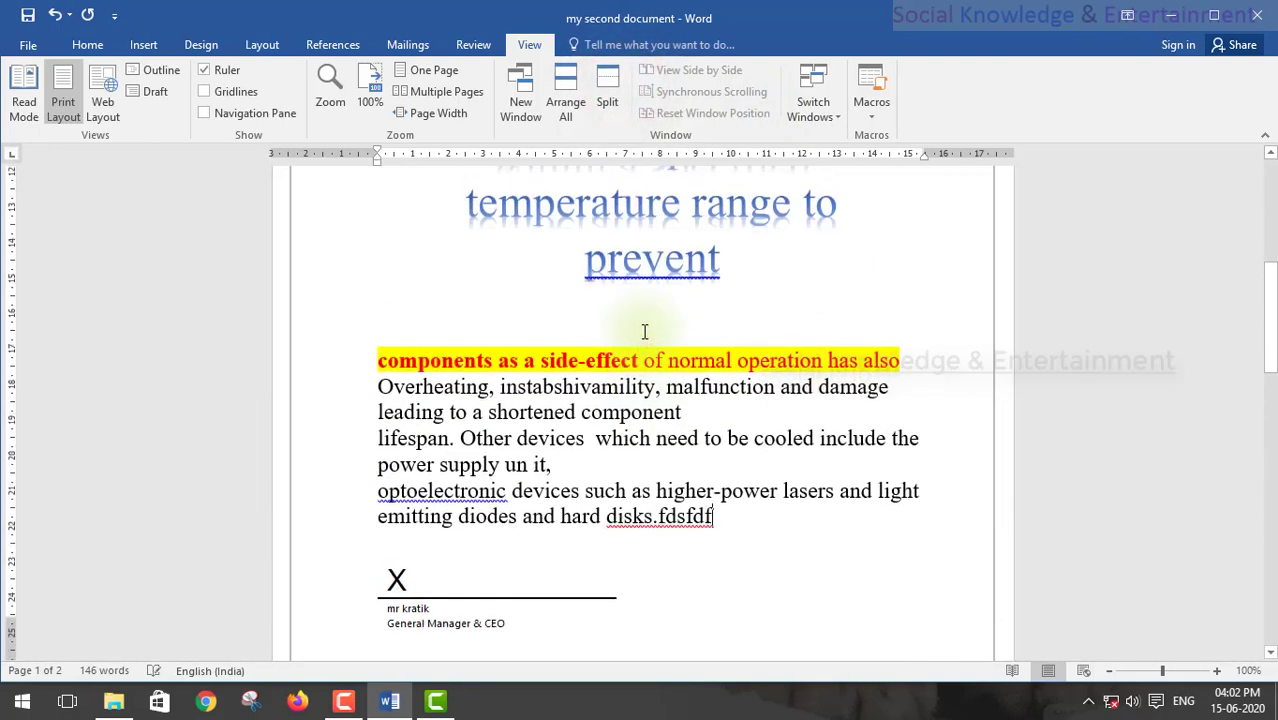
pyautogui.scroll(-10, 645, 332)
pyautogui.scroll(2, 645, 332)
pyautogui.scroll(8, 645, 332)
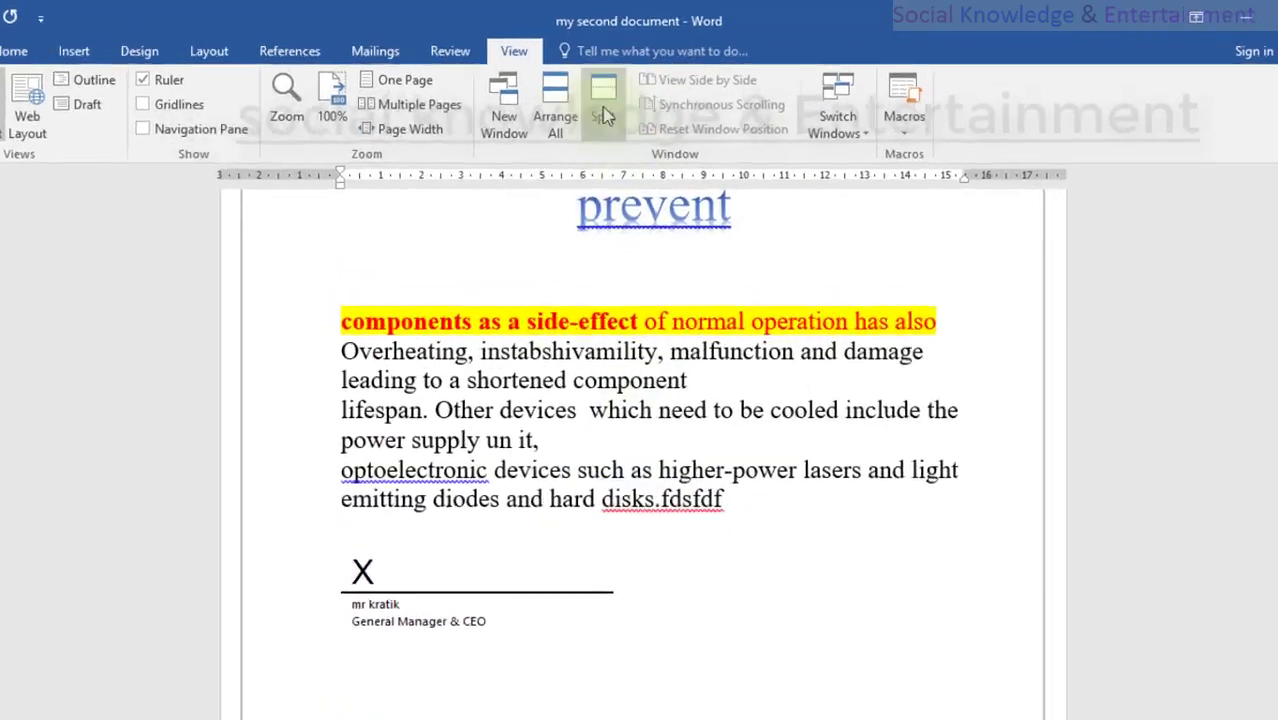
pyautogui.click(603, 110)
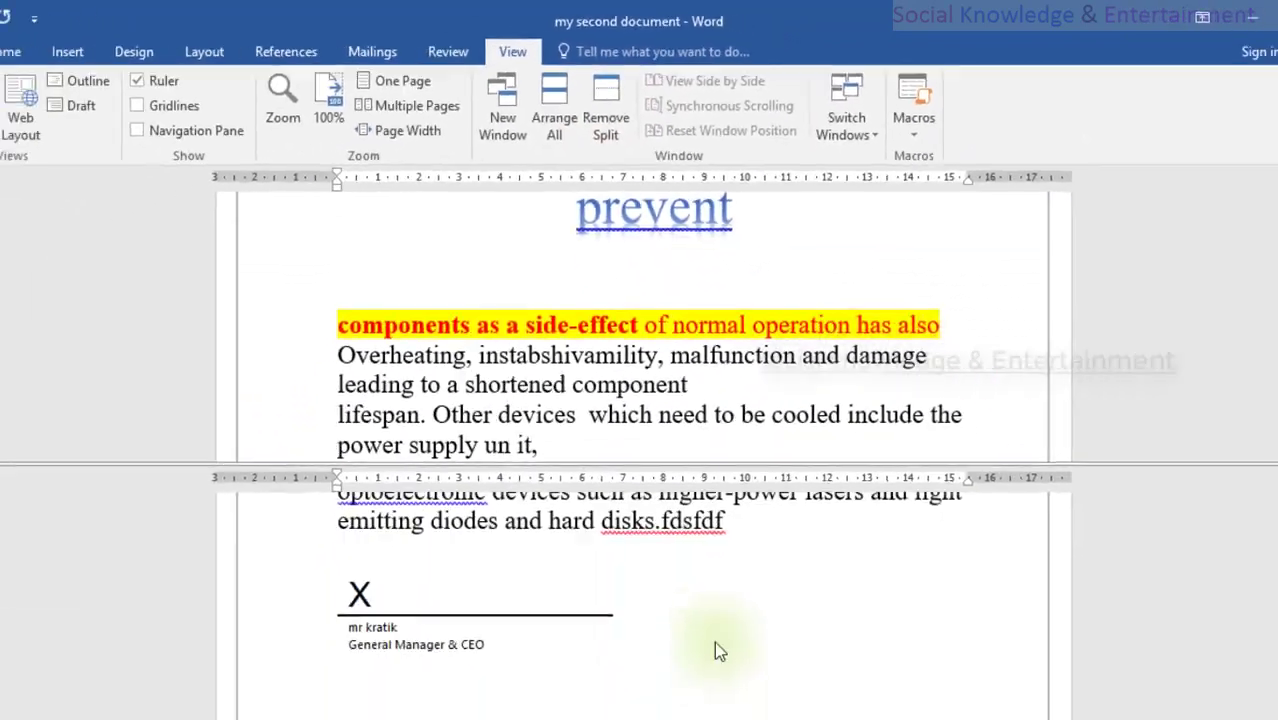
pyautogui.scroll(-3, 715, 640)
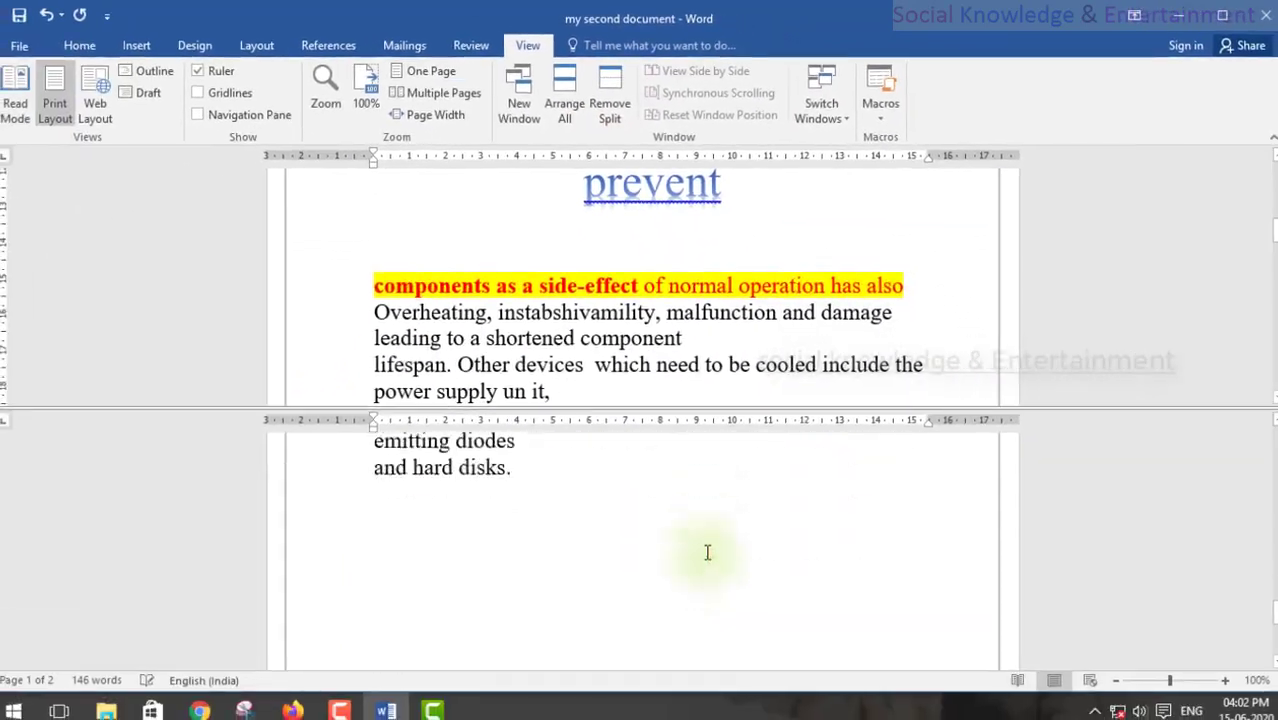
pyautogui.scroll(5, 715, 630)
pyautogui.scroll(-3, 715, 630)
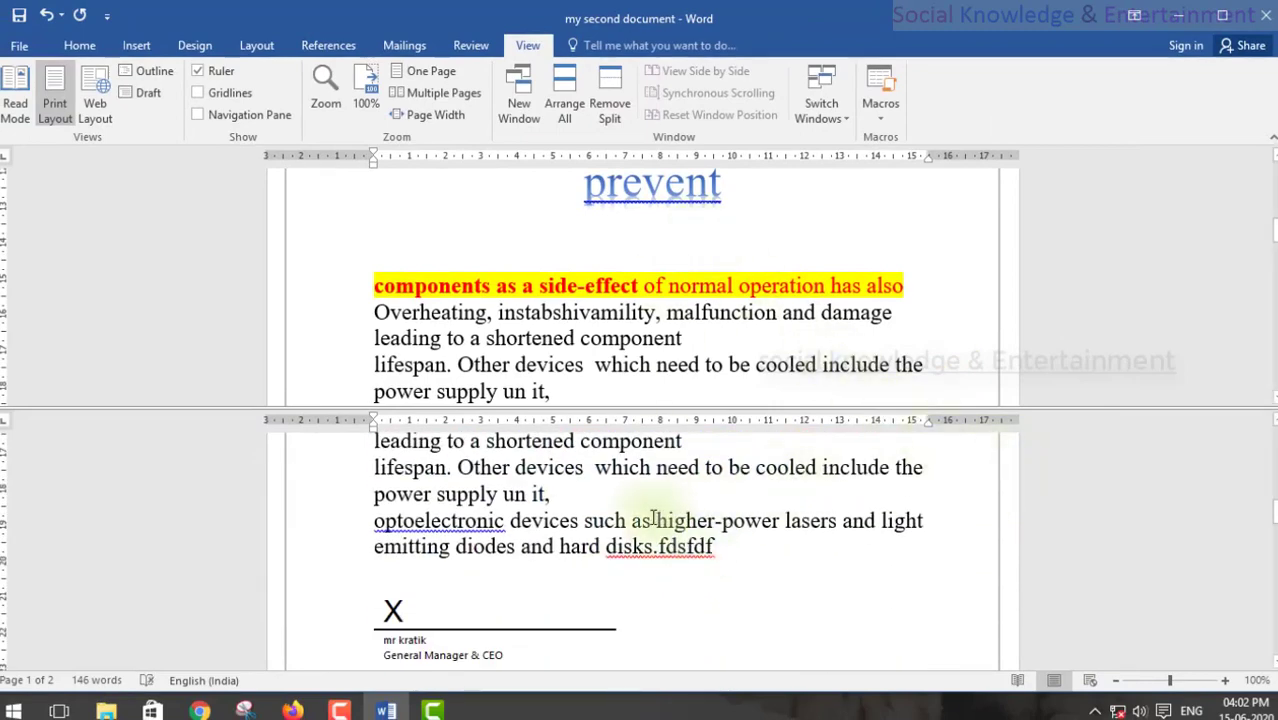
pyautogui.scroll(3, 652, 518)
pyautogui.scroll(-6, 700, 515)
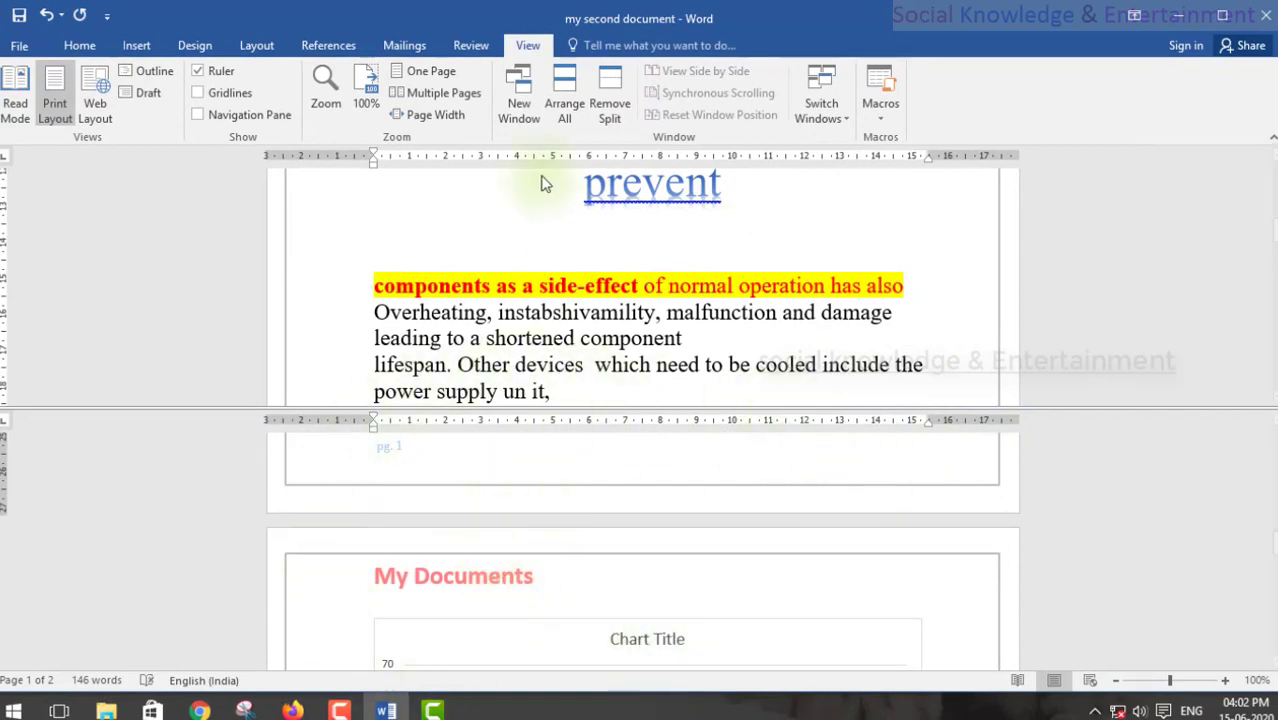
# Step: Remove the split, select 'side-effect of', and dismiss the command search suggestions
pyautogui.click(614, 88)
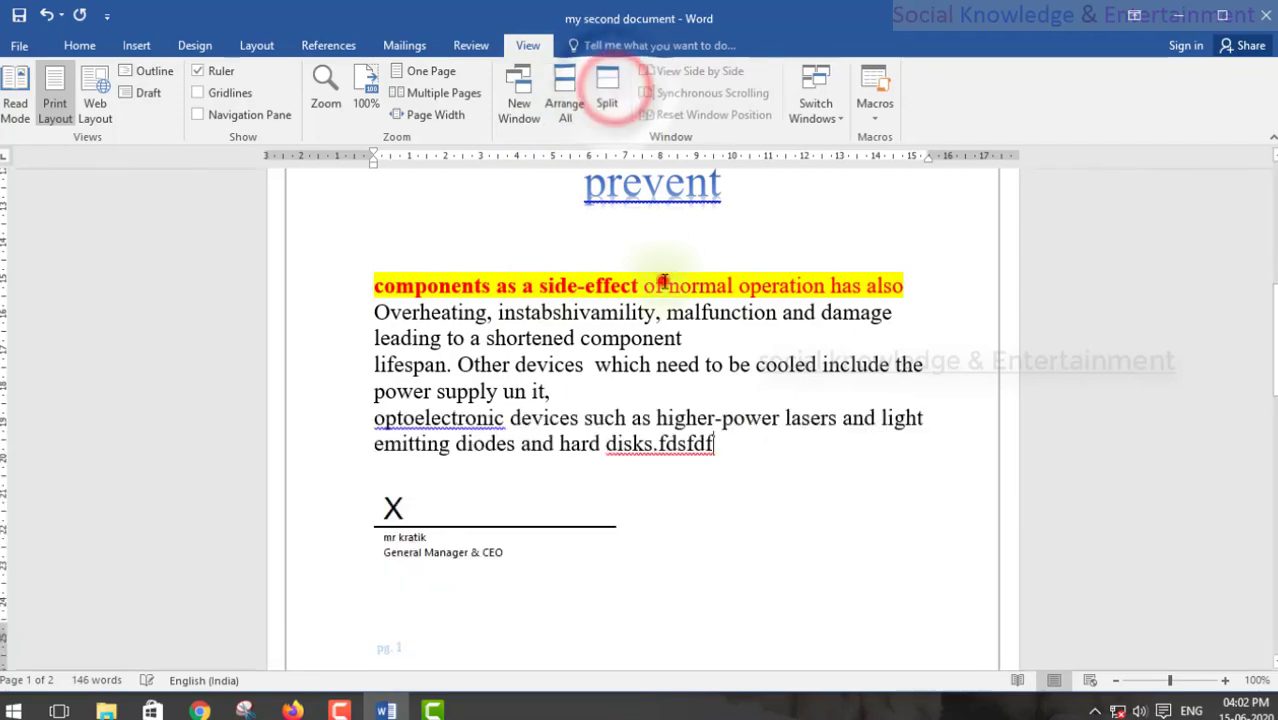
pyautogui.moveTo(665, 286); pyautogui.dragTo(556, 283)
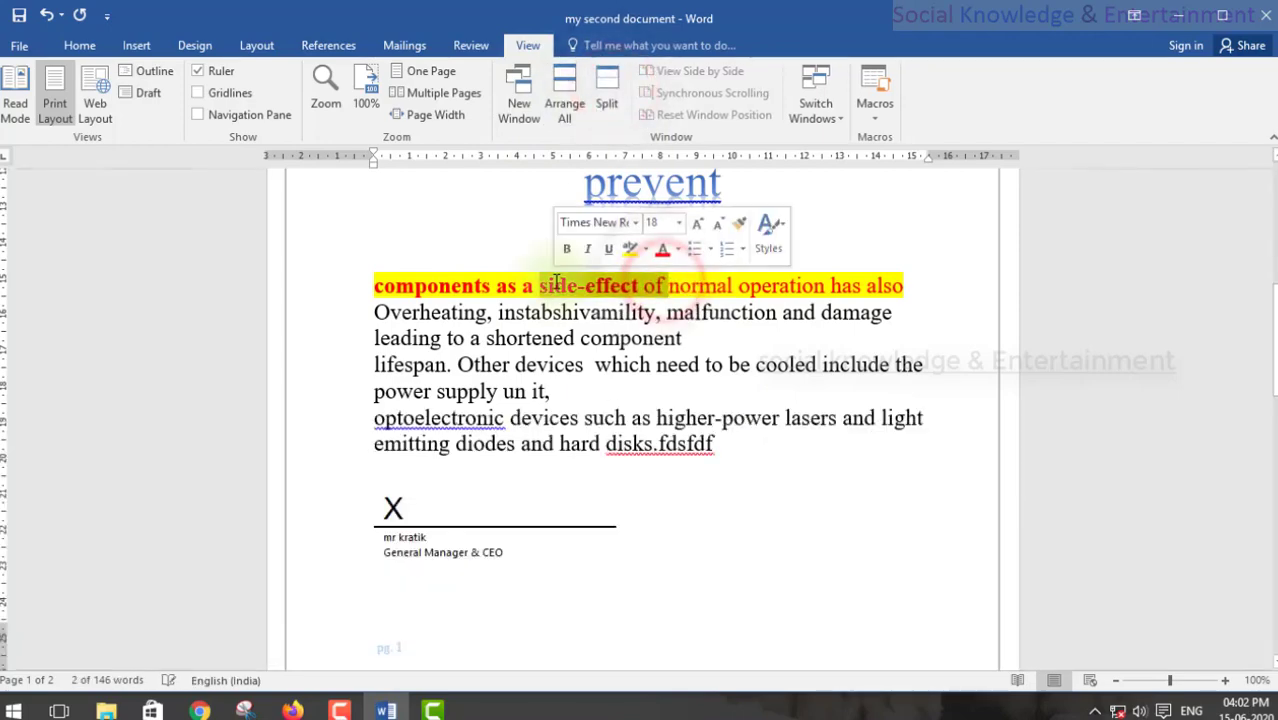
pyautogui.click(652, 45)
pyautogui.click(1064, 325)
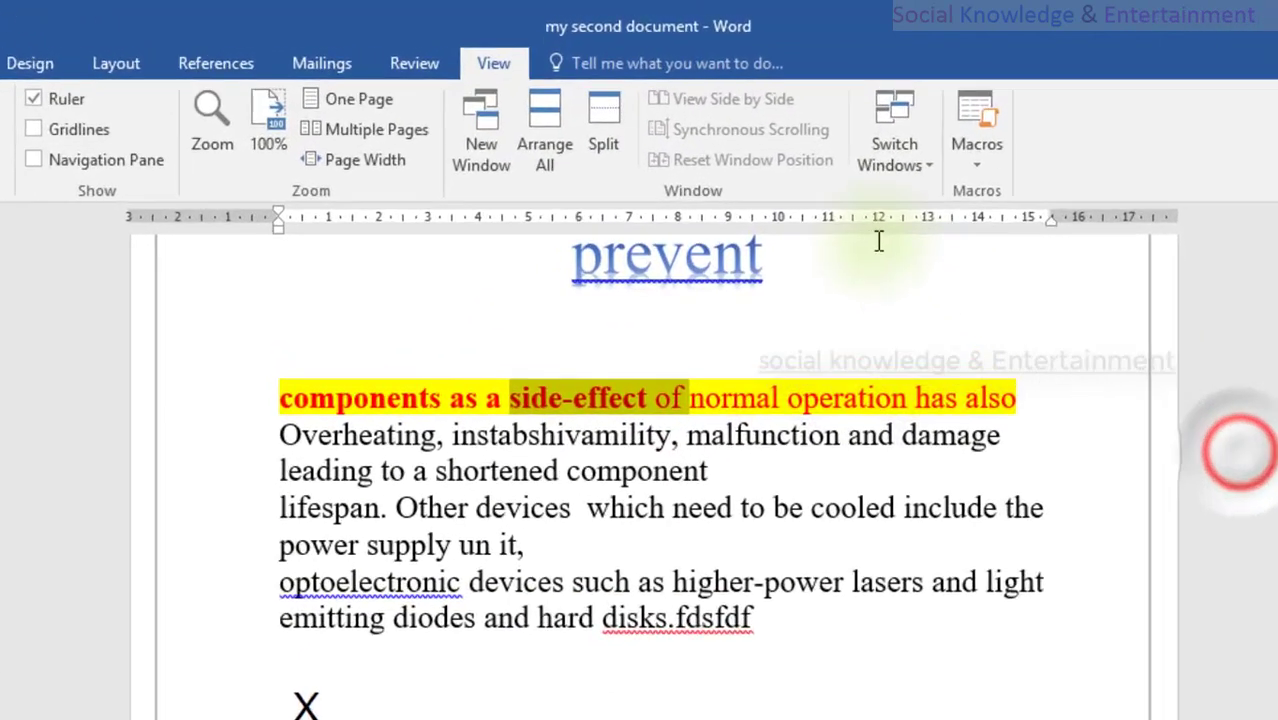
pyautogui.click(756, 144)
pyautogui.click(680, 563)
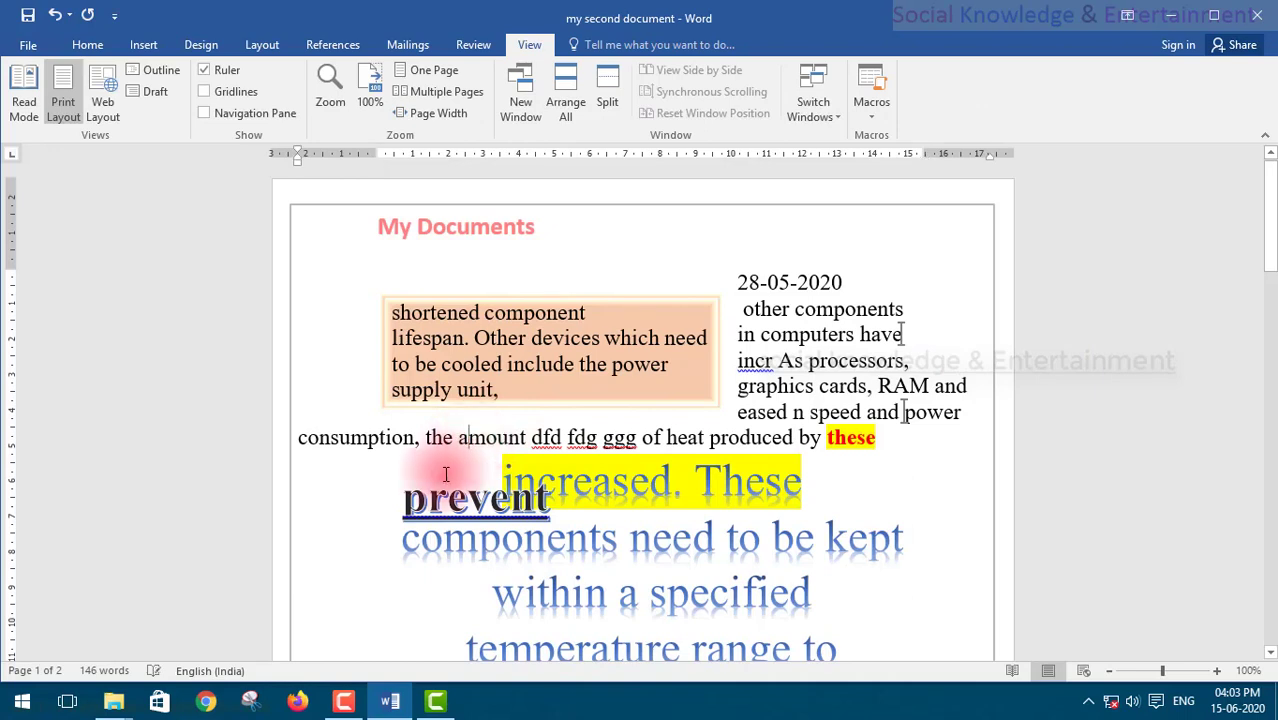
# Step: Toggle 'amount' to uppercase and back with Shift+F3, then check the Switch Windows list
pyautogui.hotkey('shift', 'F3')
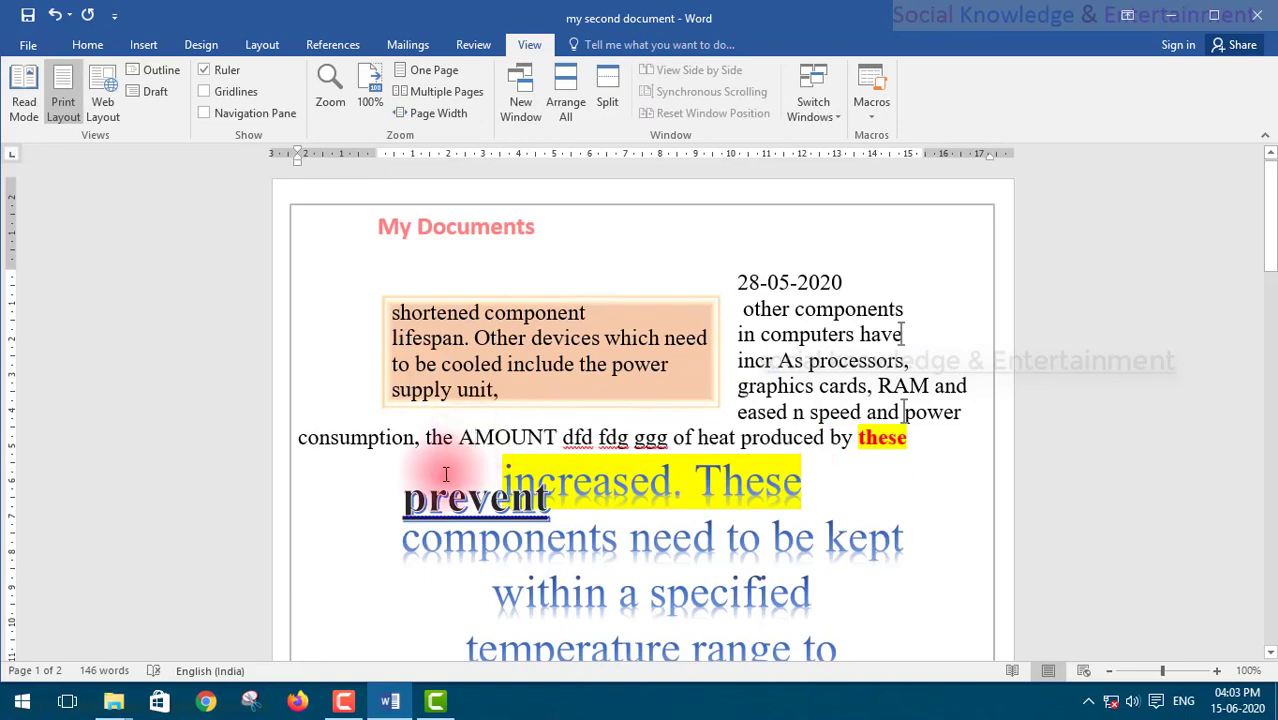
pyautogui.hotkey('shift', 'F3')
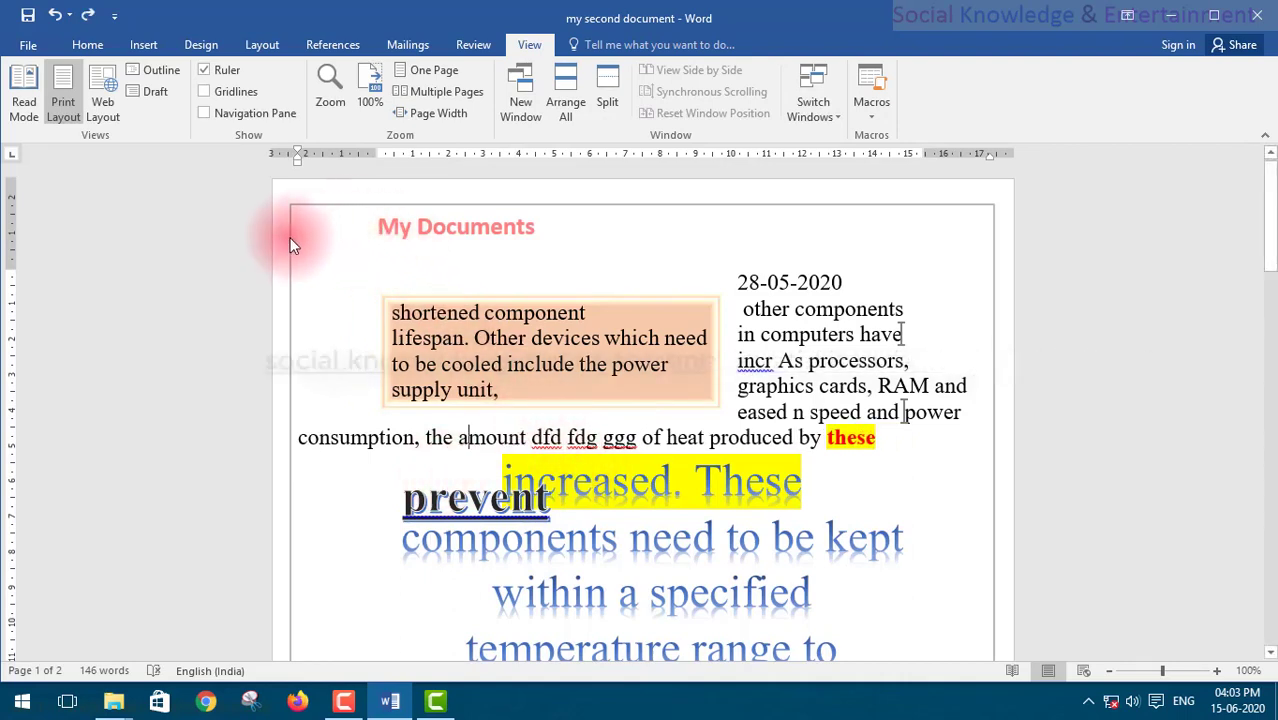
pyautogui.moveTo(726, 276); pyautogui.dragTo(579, 163)
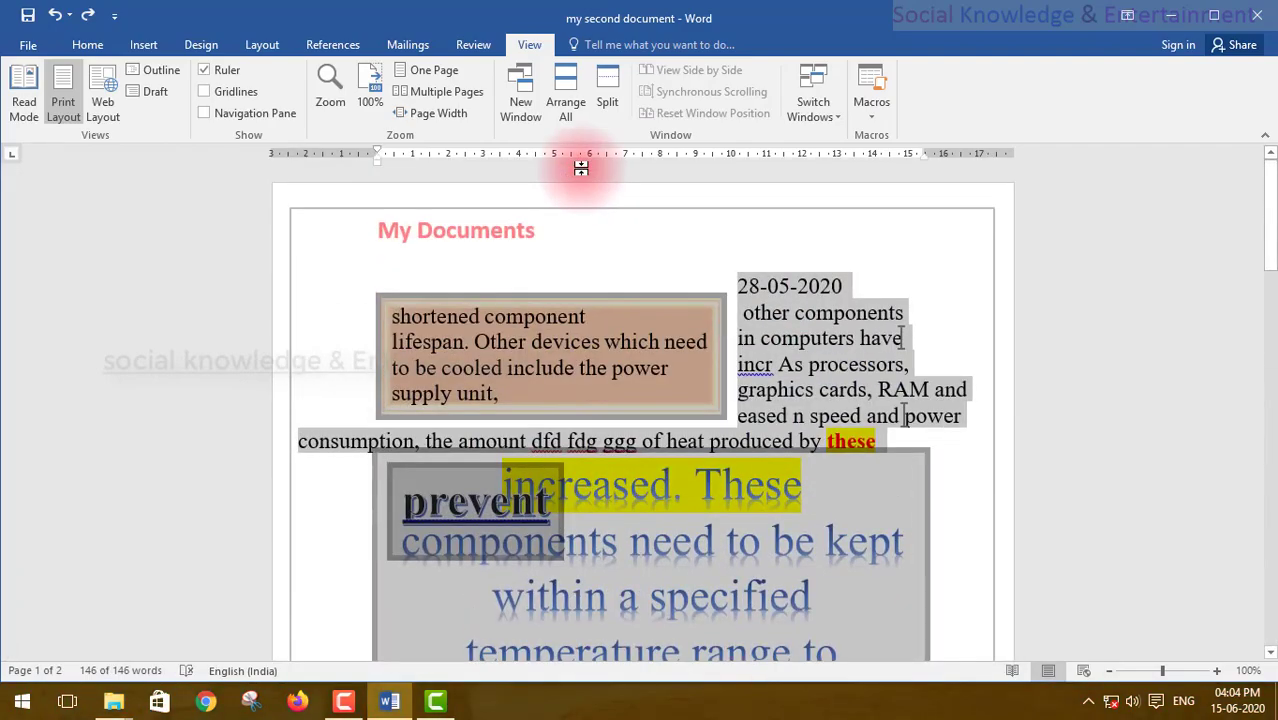
pyautogui.click(813, 100)
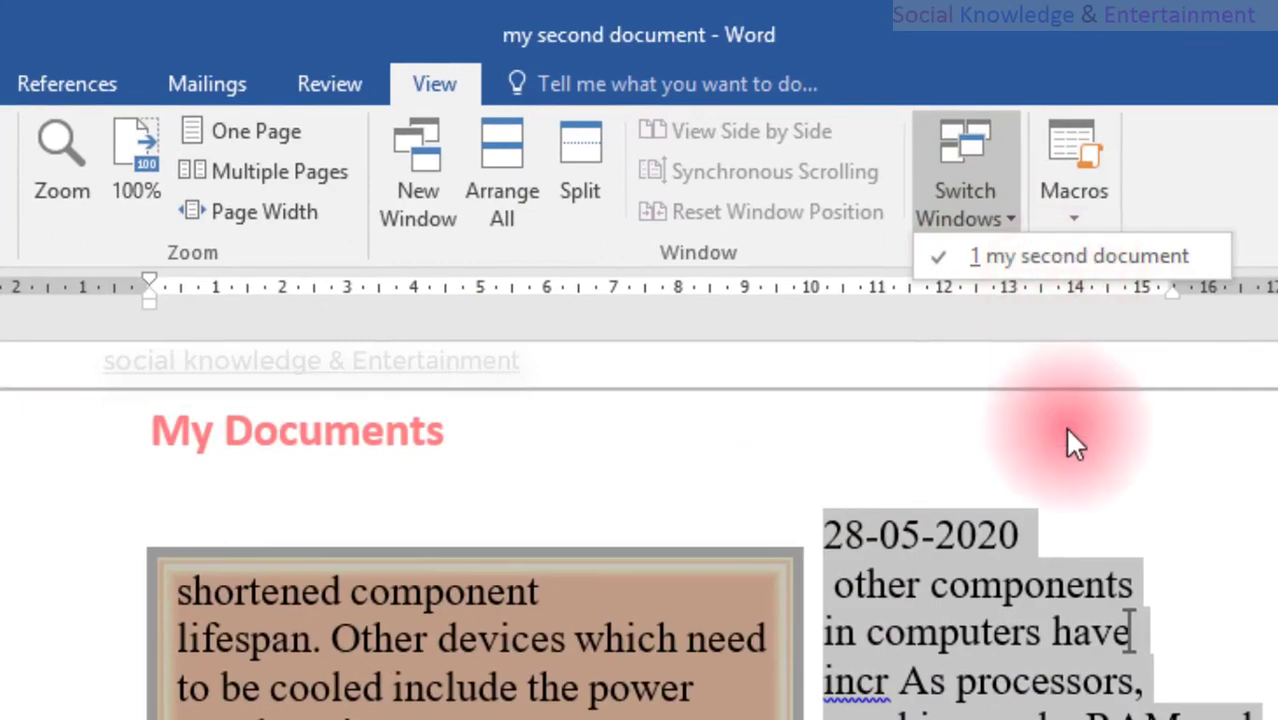
pyautogui.click(1004, 528)
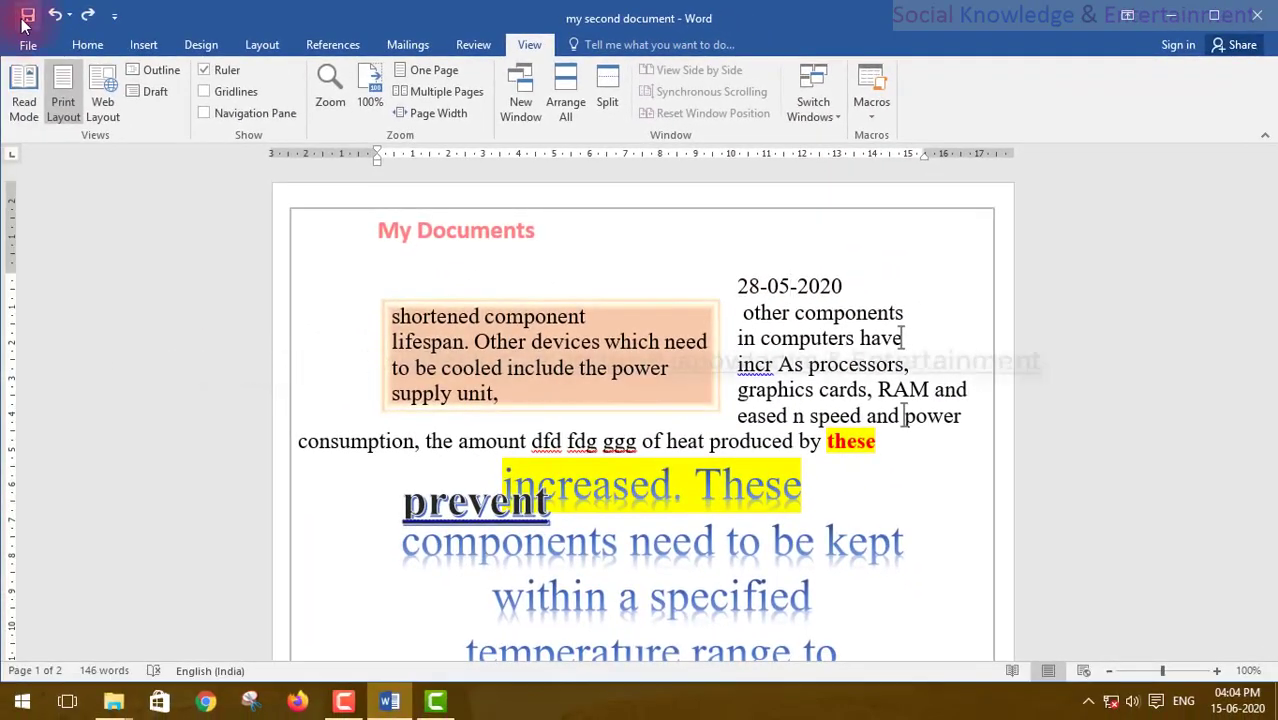
# Step: Through Save As > Browse, rename 'my second document' to 'my 121' and save it on the Desktop
pyautogui.click(25, 42)
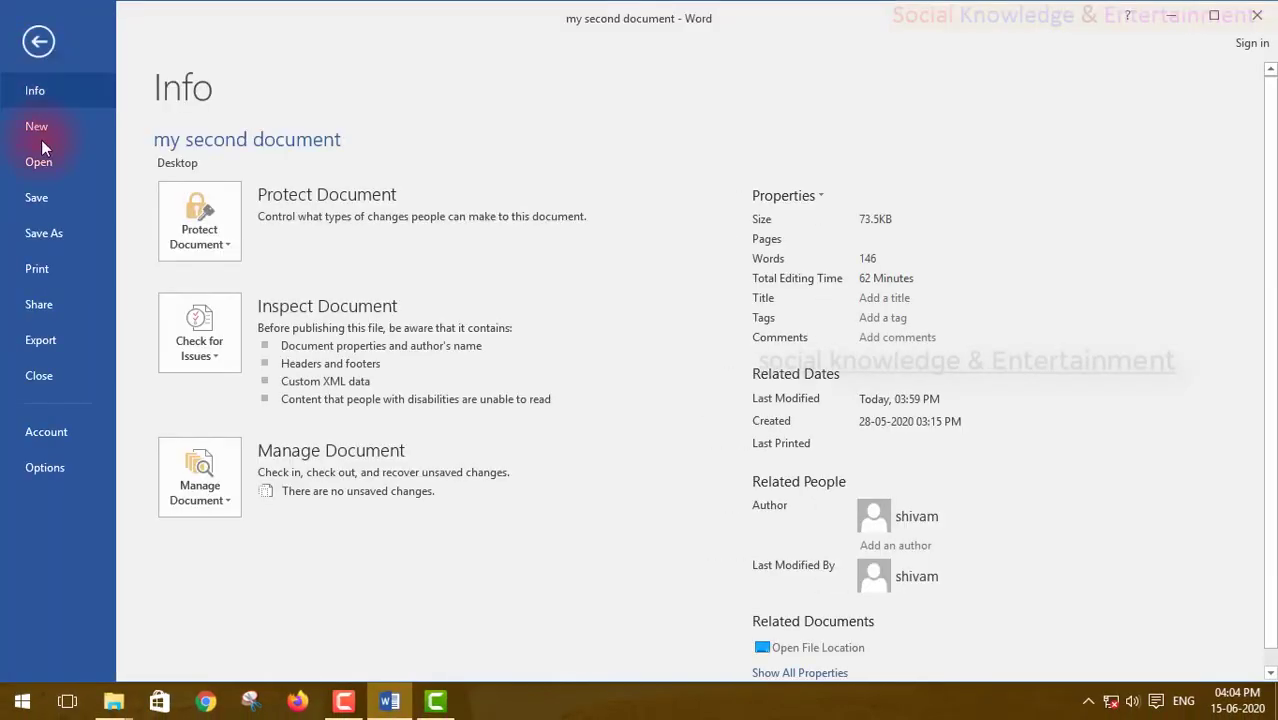
pyautogui.click(34, 231)
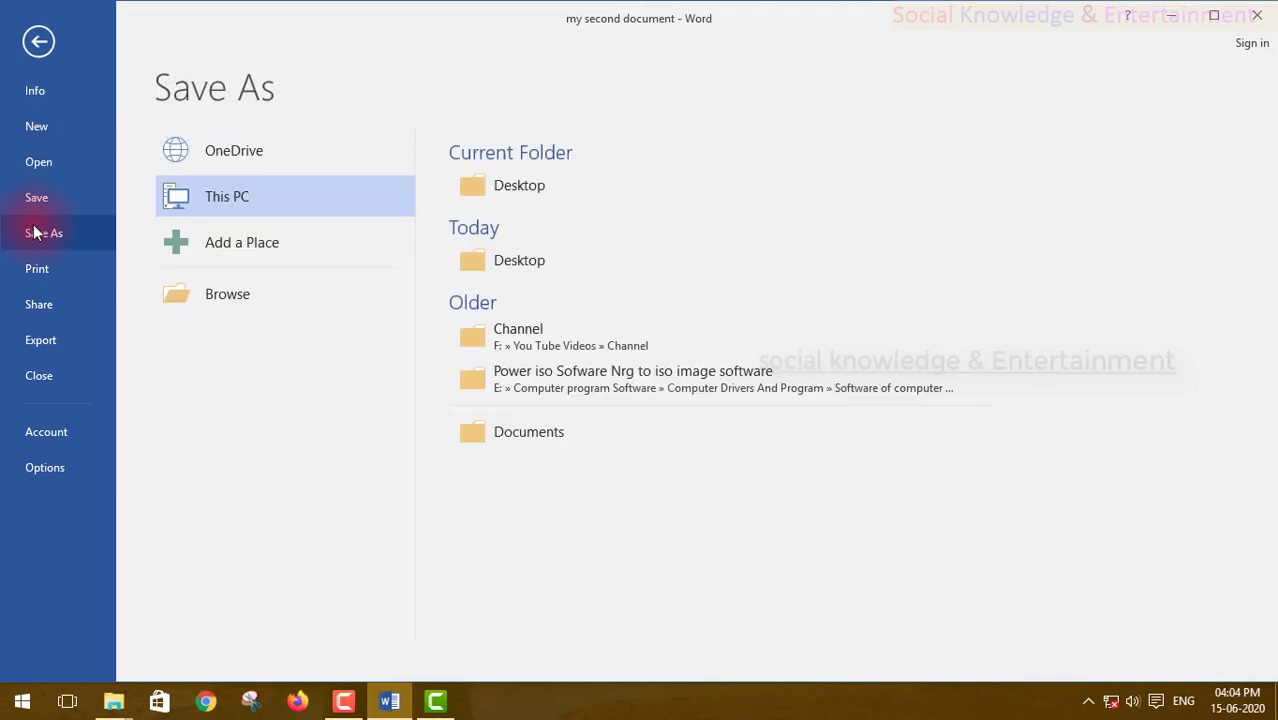
pyautogui.click(207, 294)
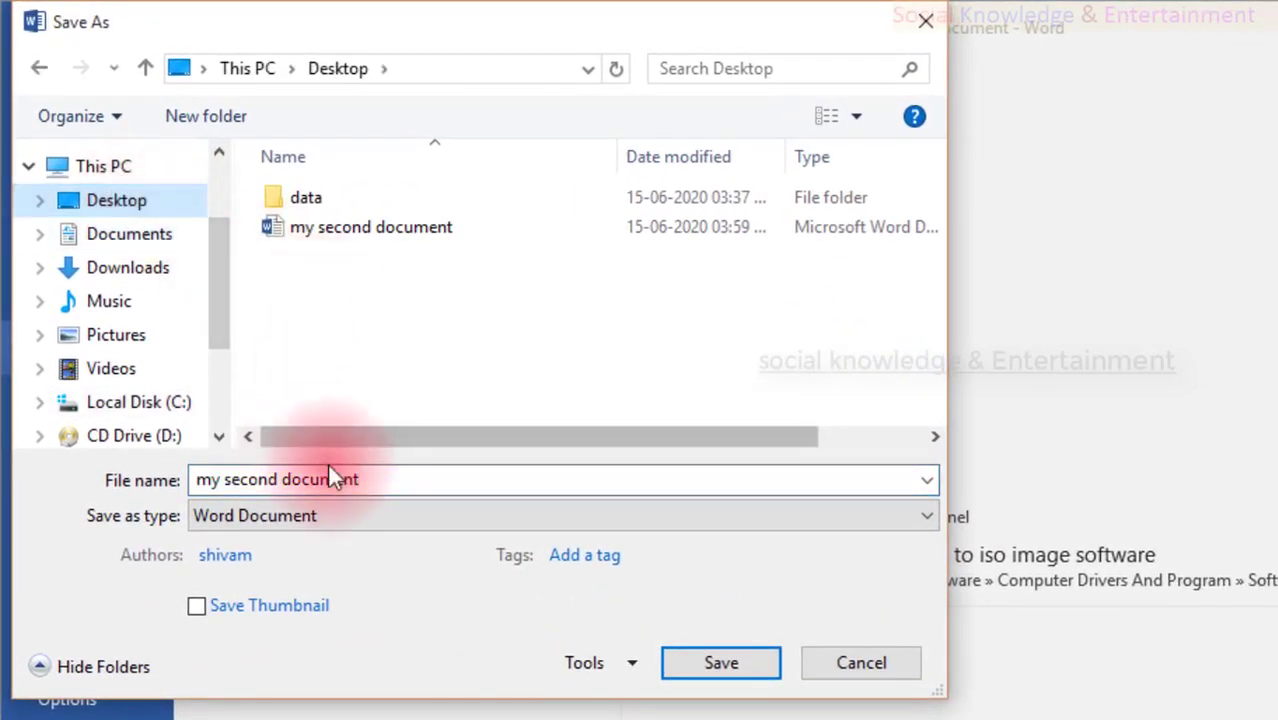
pyautogui.click(377, 487)
pyautogui.write('fdfd')
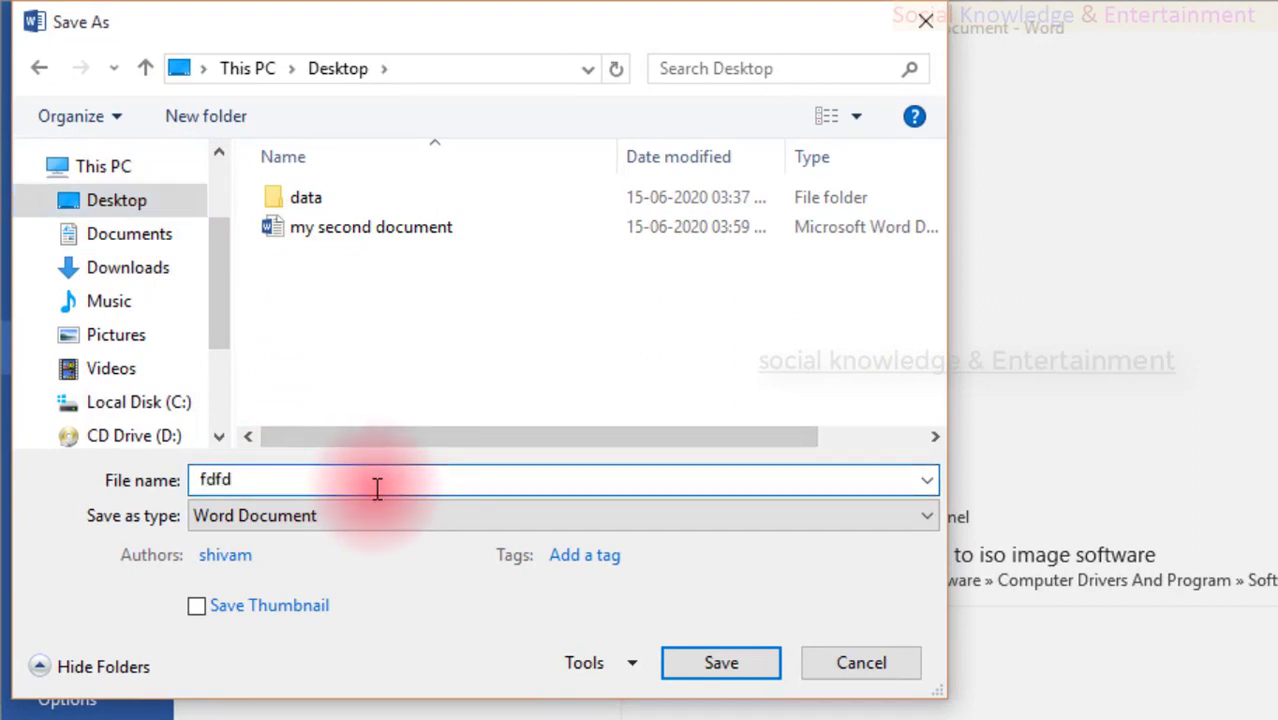
pyautogui.click(350, 227)
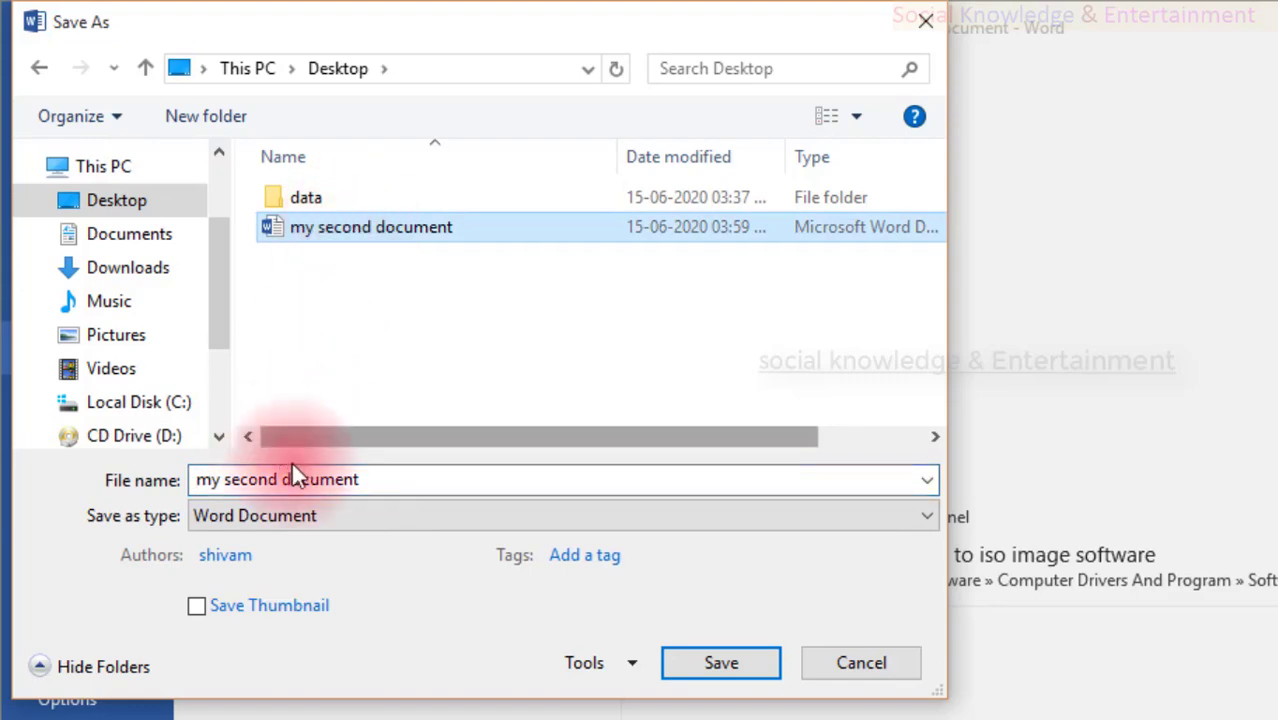
pyautogui.click(379, 480)
pyautogui.moveTo(379, 480); pyautogui.dragTo(236, 480)
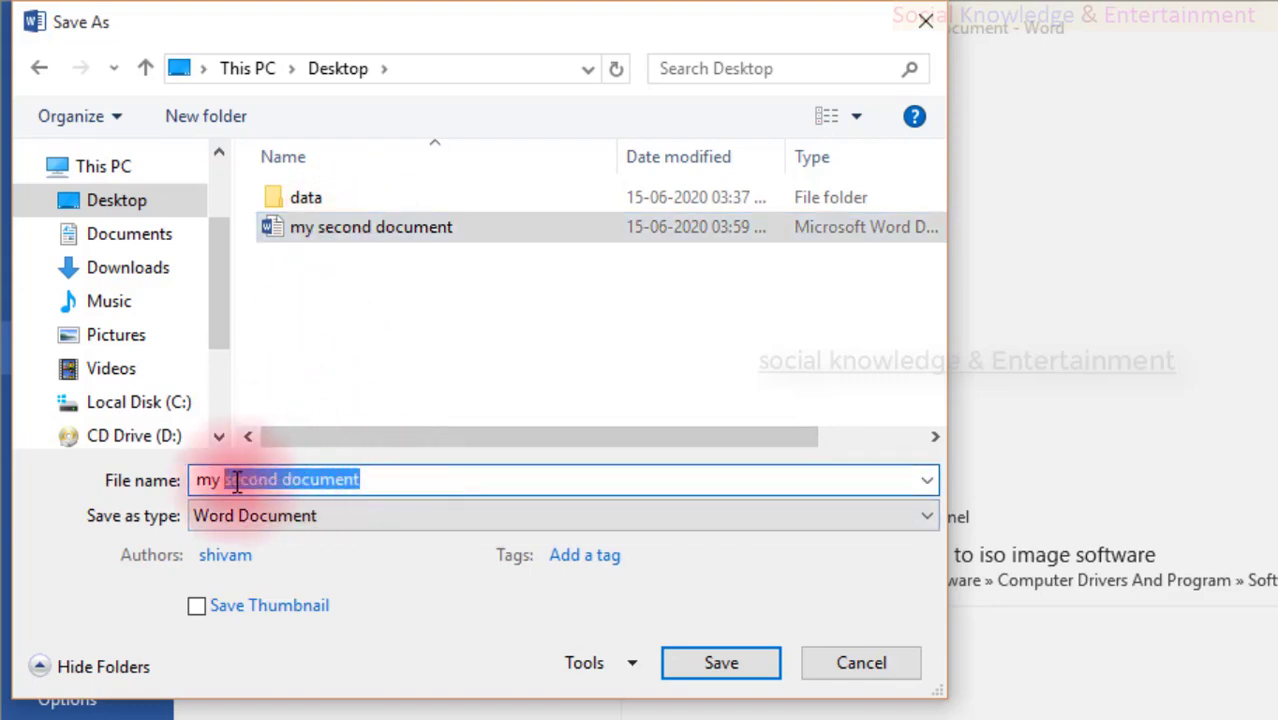
pyautogui.write('11')
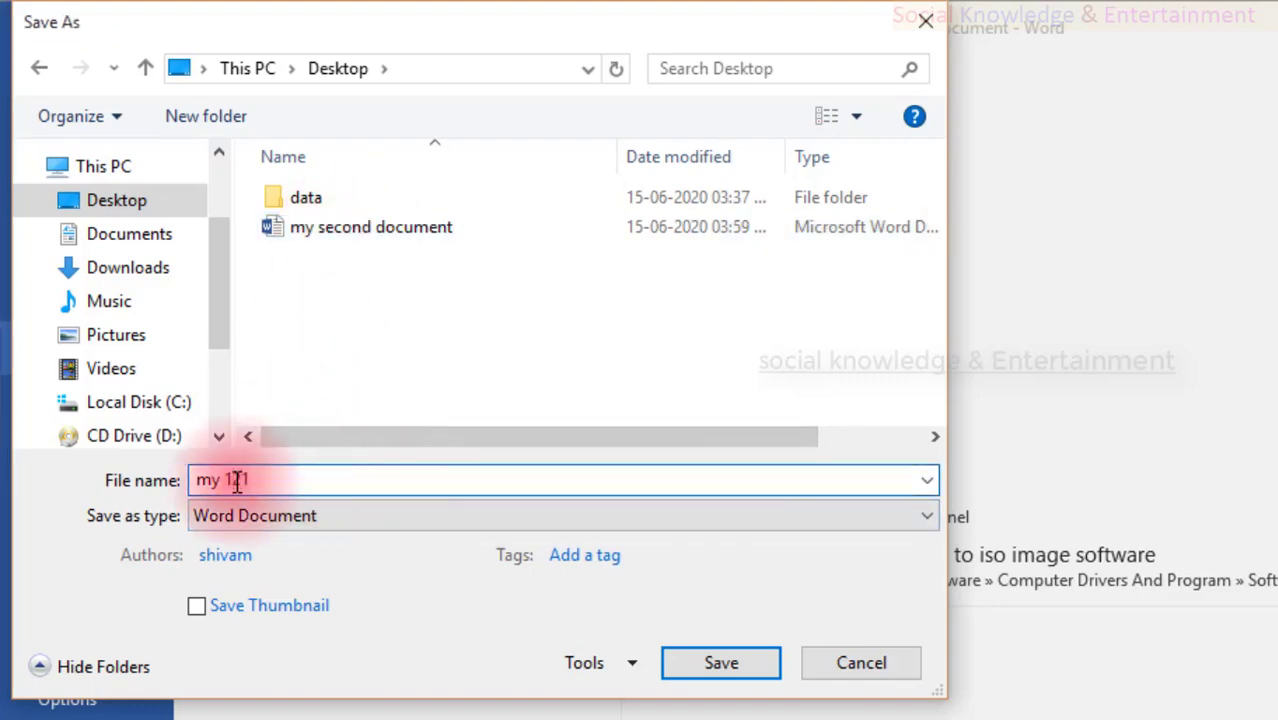
pyautogui.press('Return')
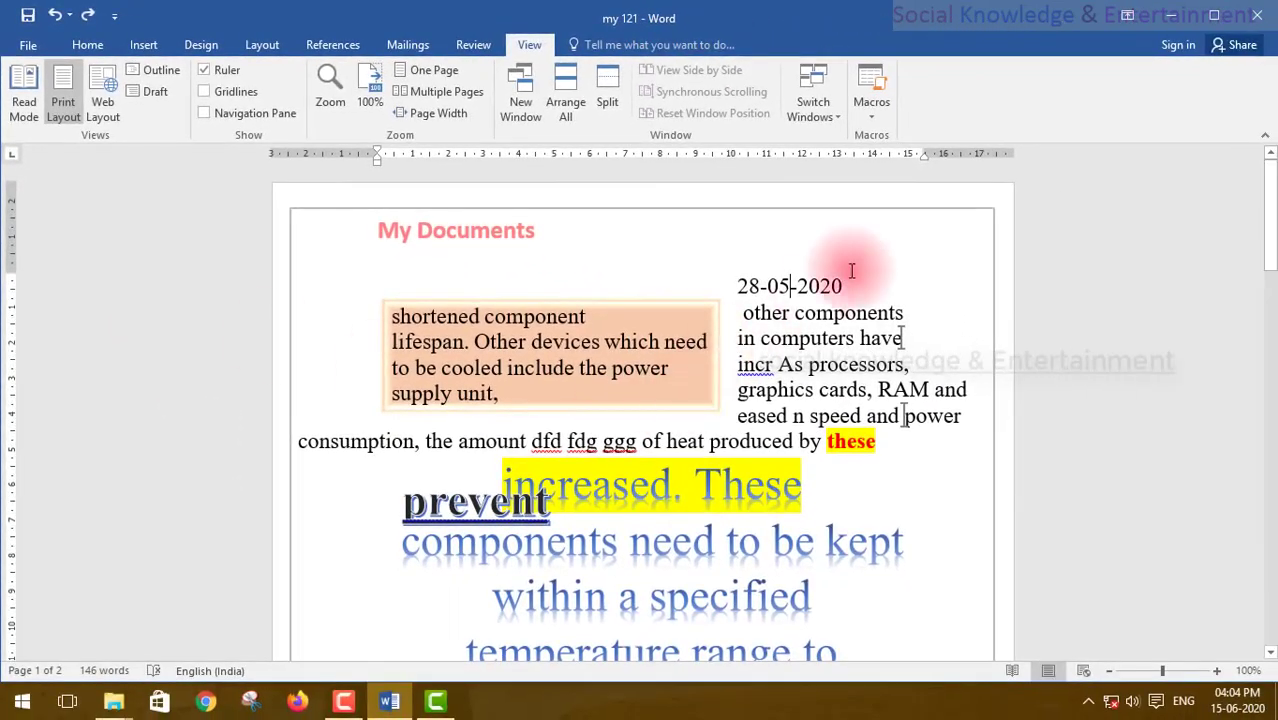
# Step: Reopen 'my 121' from recent documents and place the cursor at the end of its date line
pyautogui.click(821, 115)
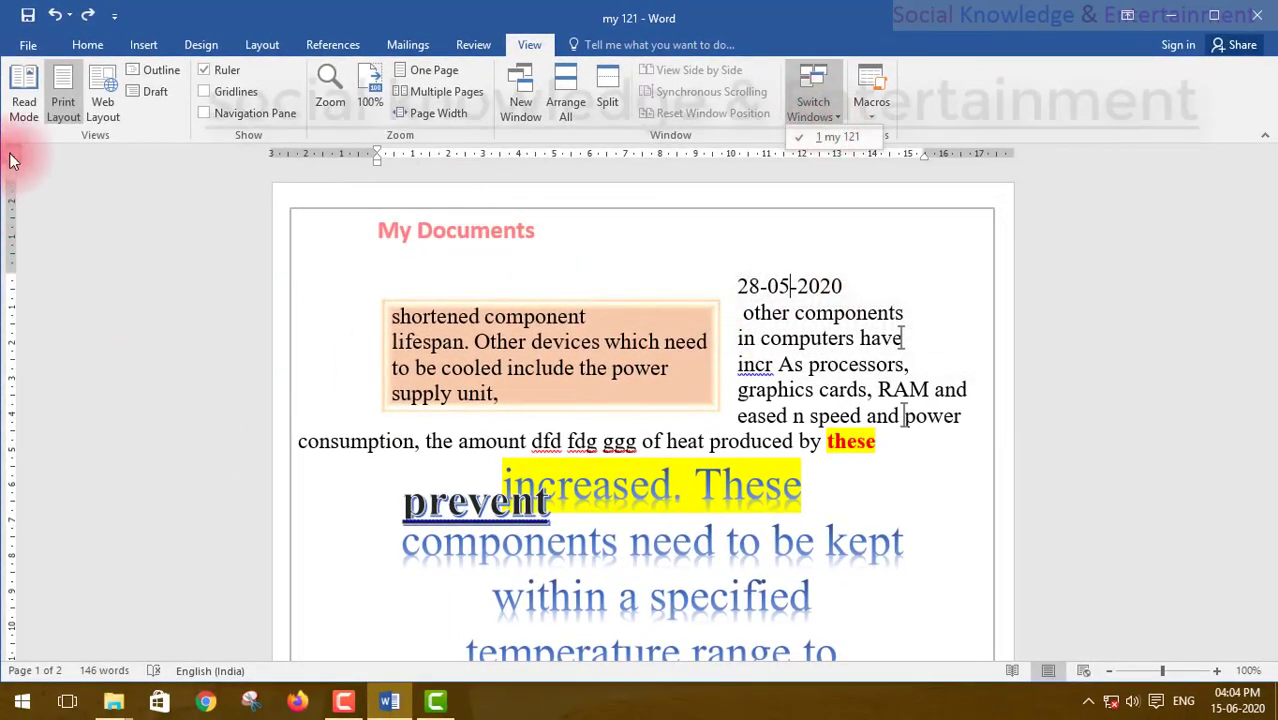
pyautogui.click(22, 47)
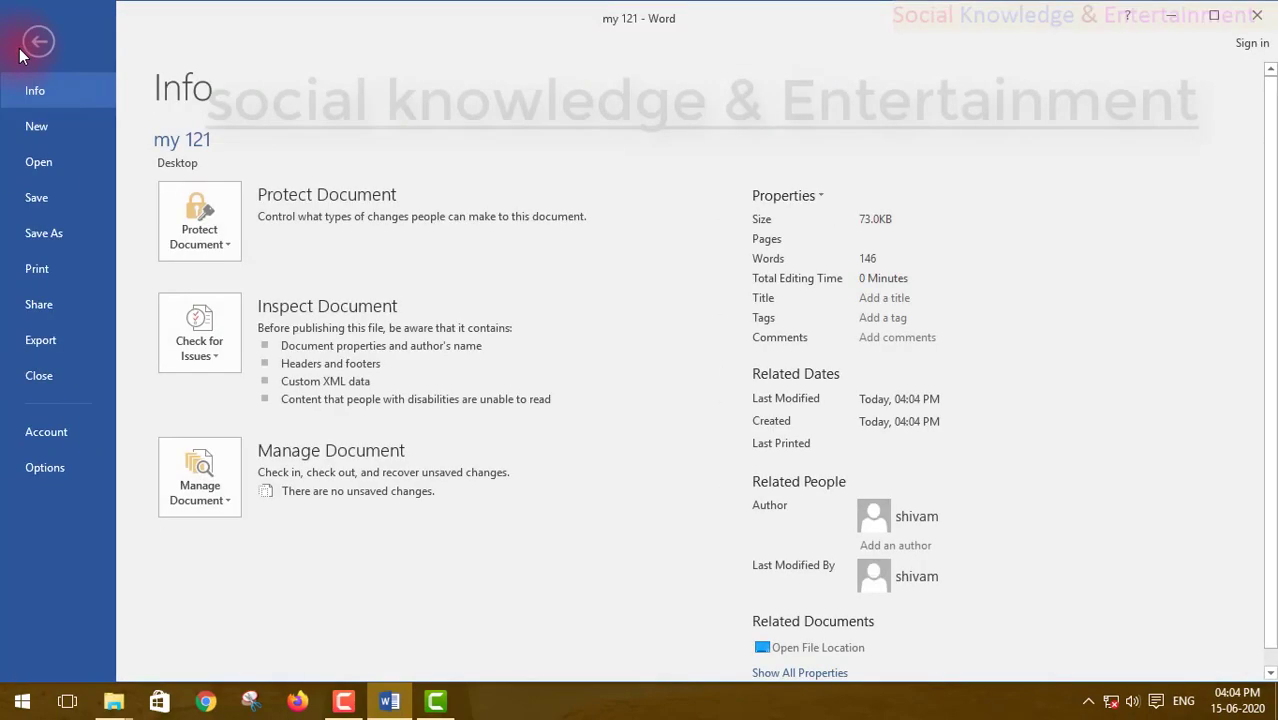
pyautogui.click(22, 164)
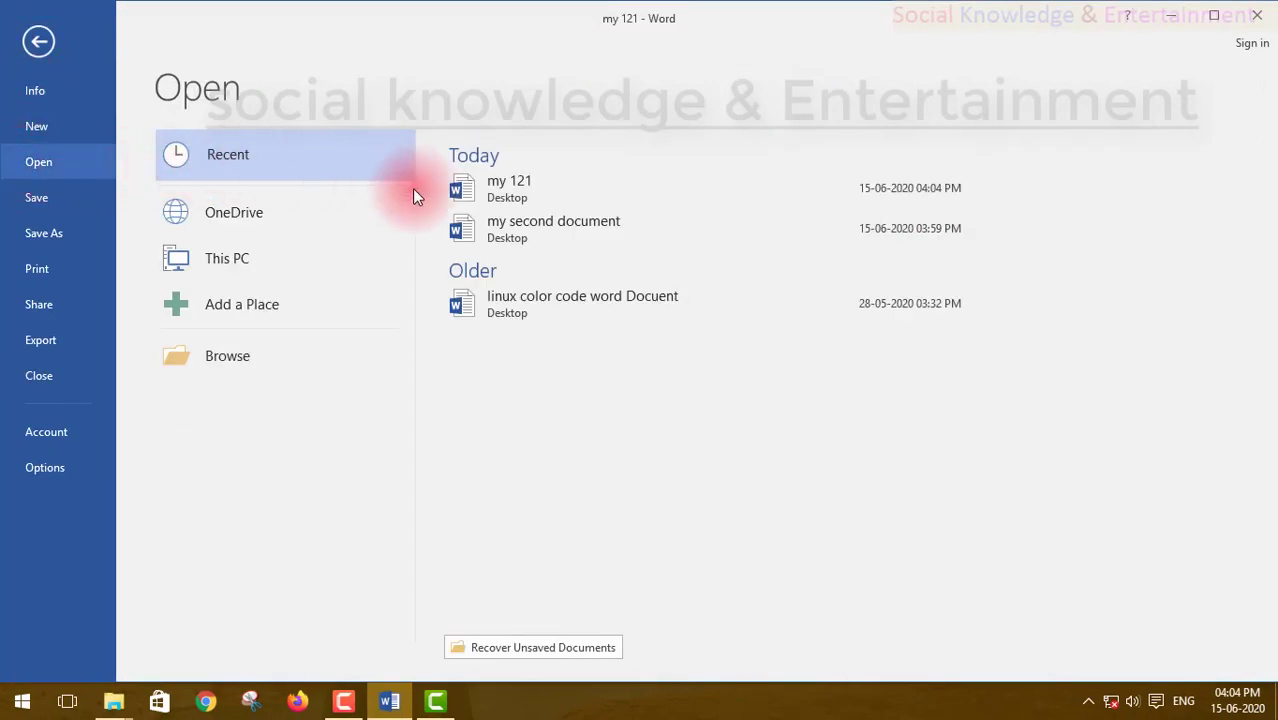
pyautogui.click(494, 192)
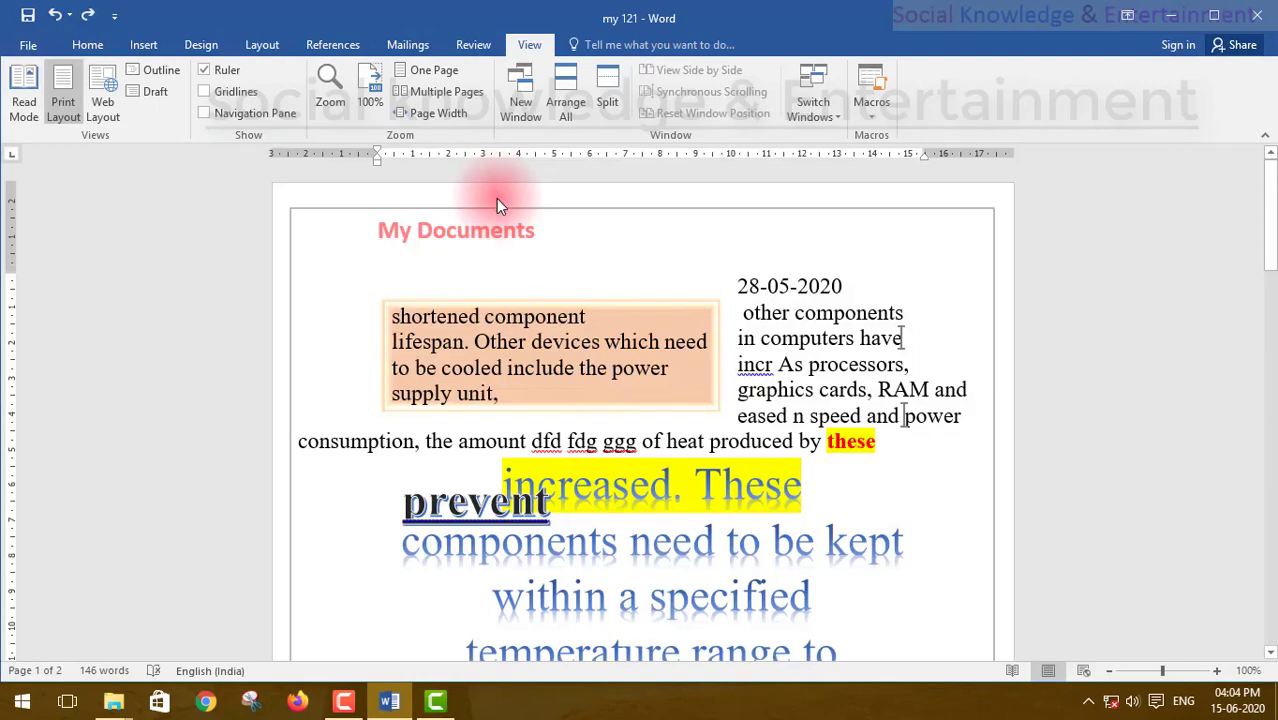
pyautogui.click(388, 700)
pyautogui.click(384, 704)
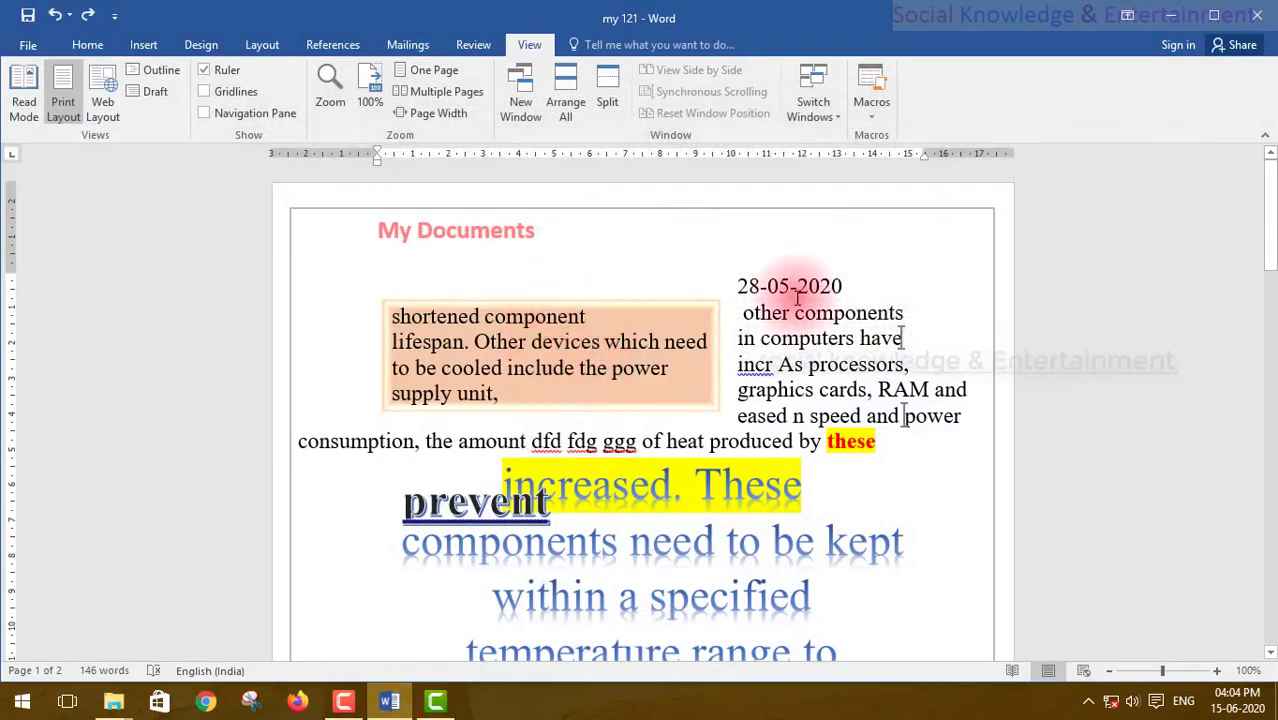
pyautogui.click(797, 287)
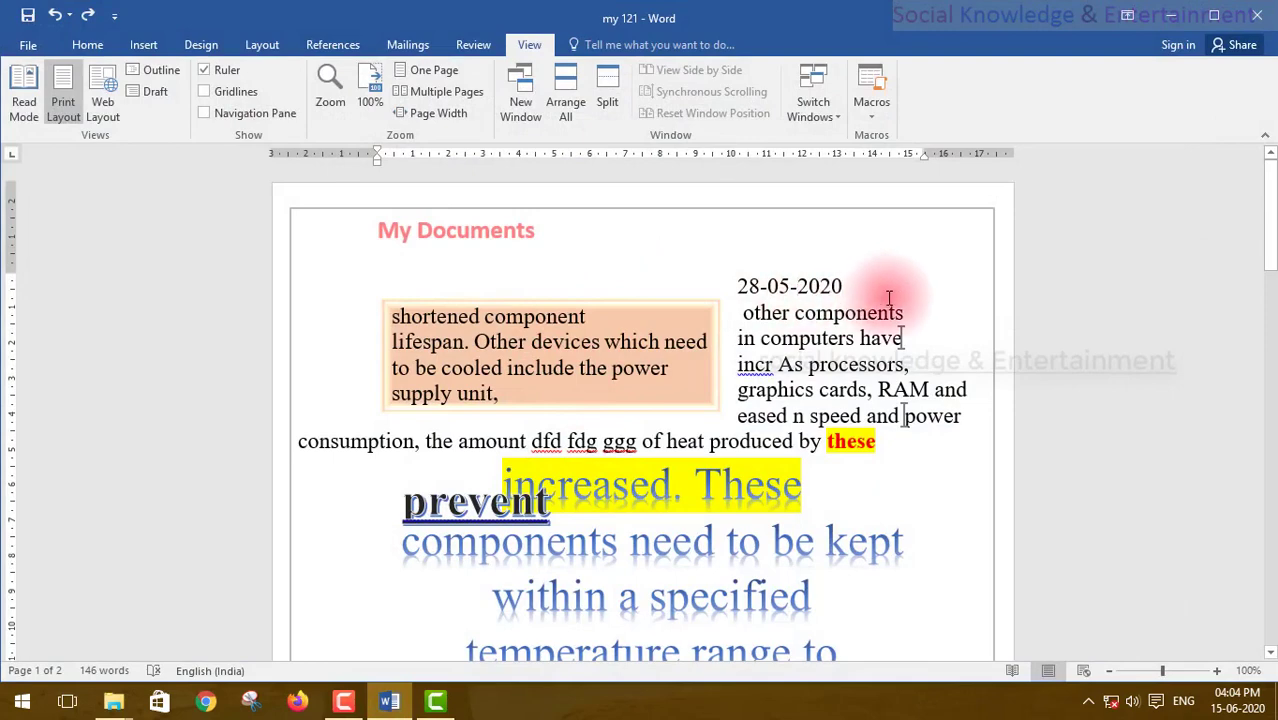
pyautogui.click(889, 298)
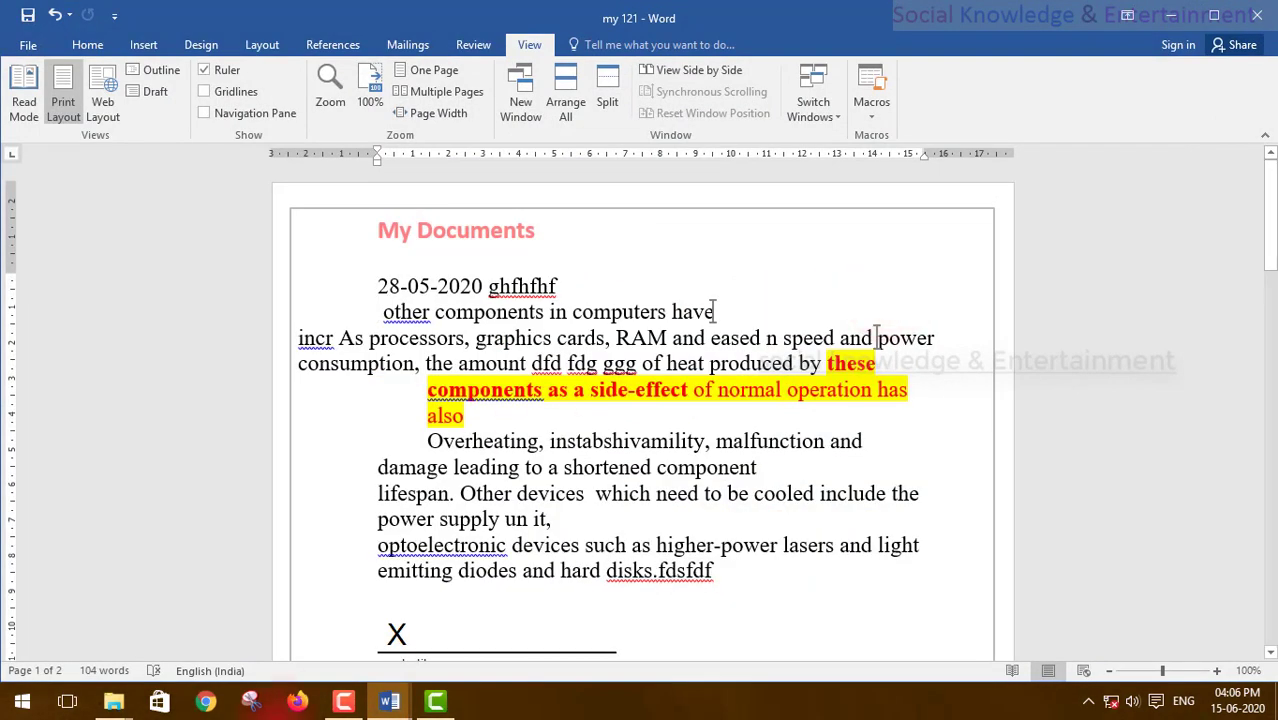
# Step: Bring 'my second document' forward from the taskbar, then switch to 'my 121' and back
pyautogui.moveTo(389, 703)
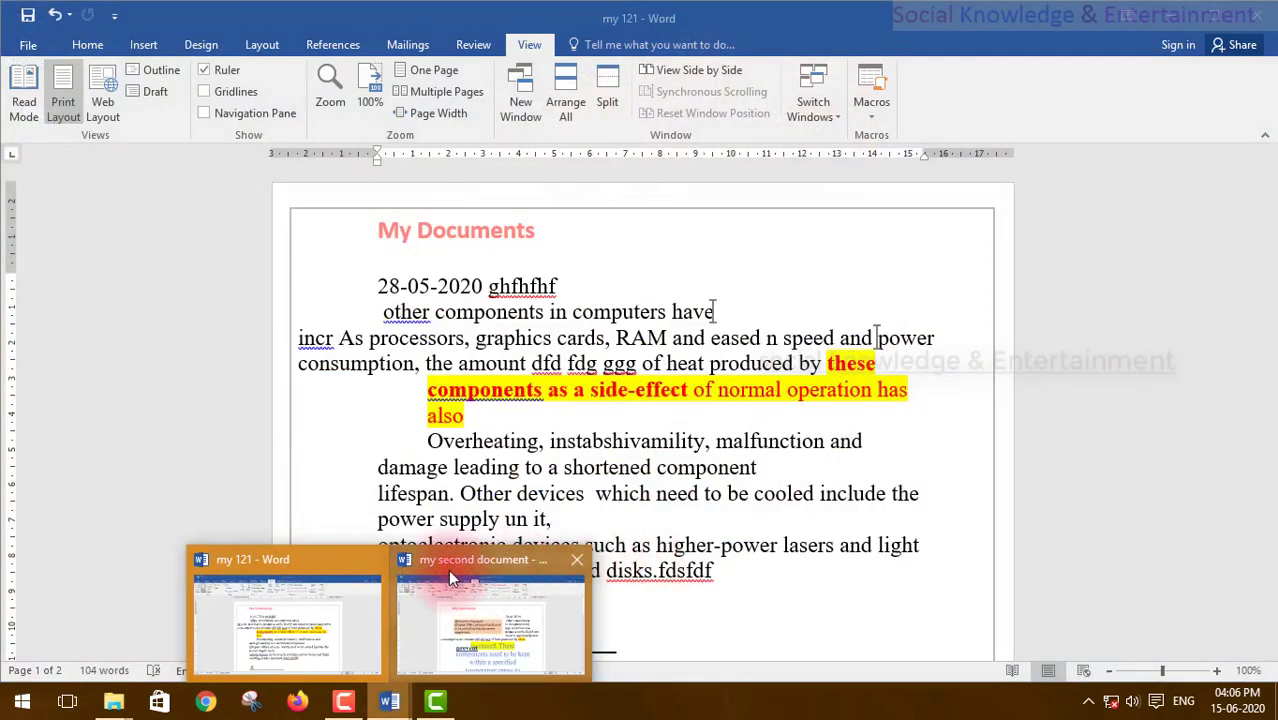
pyautogui.moveTo(458, 570)
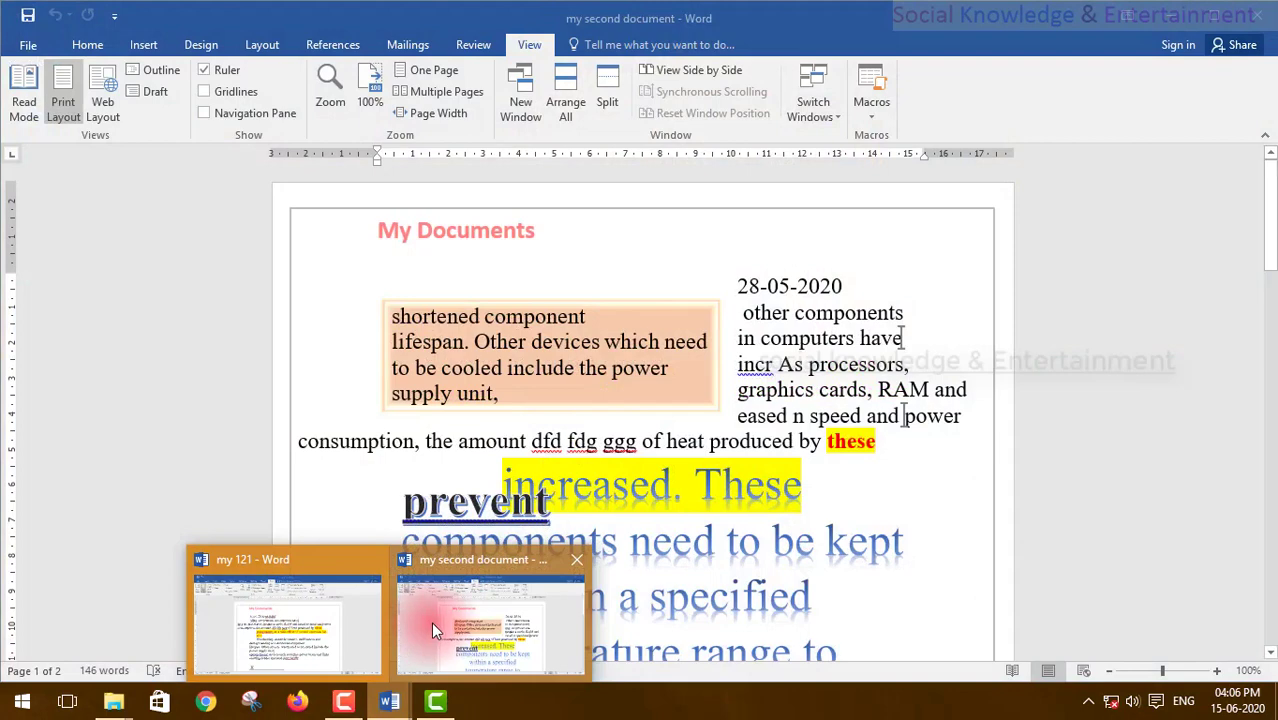
pyautogui.click(431, 622)
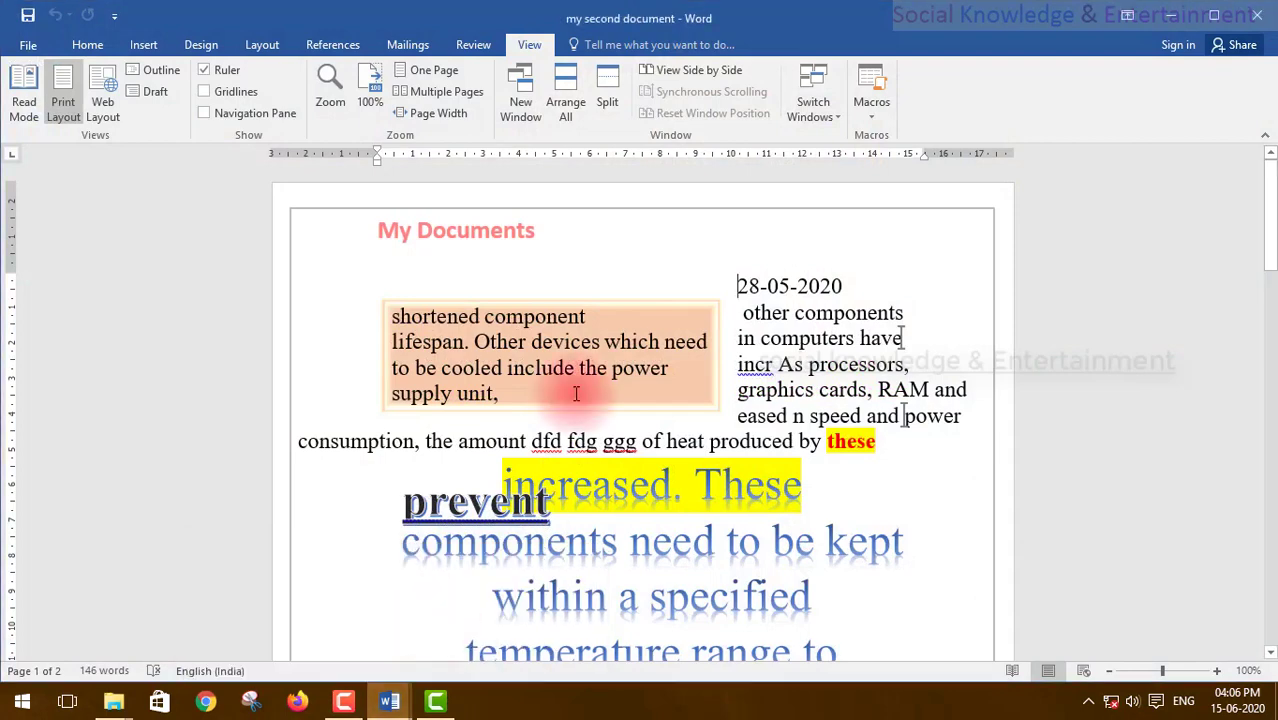
pyautogui.click(817, 123)
pyautogui.click(821, 134)
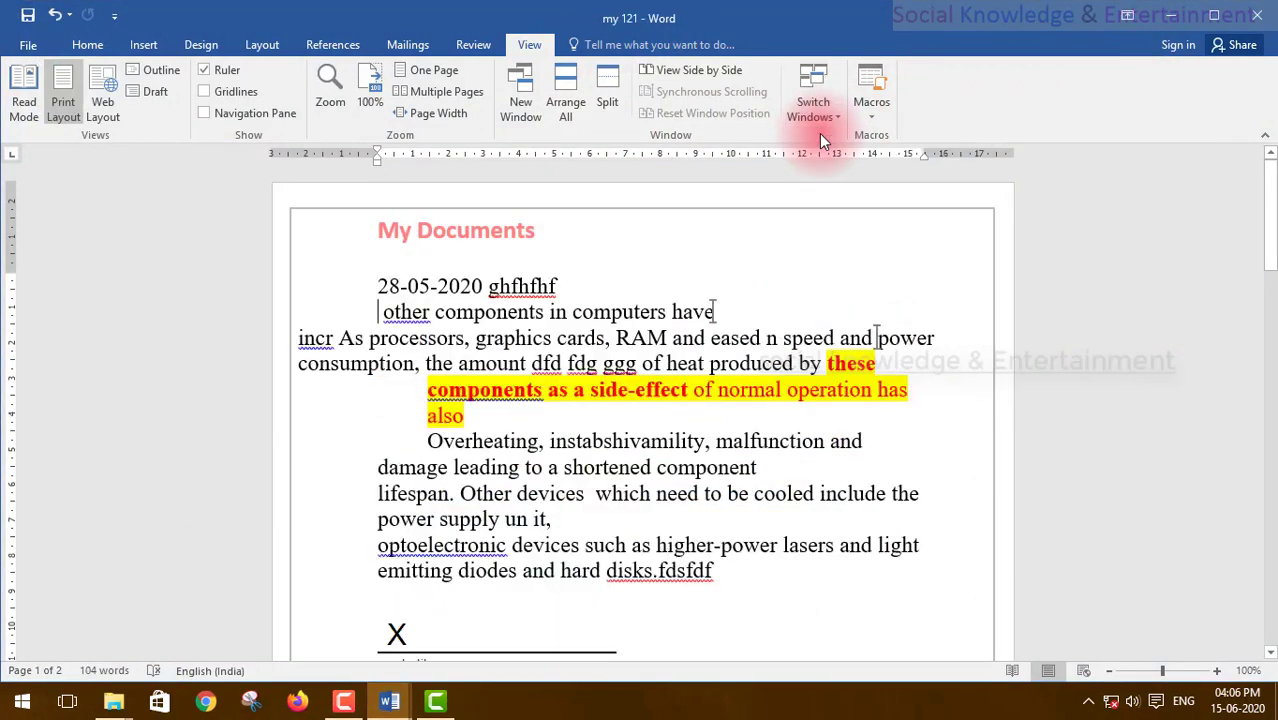
pyautogui.scroll(-15, 613, 412)
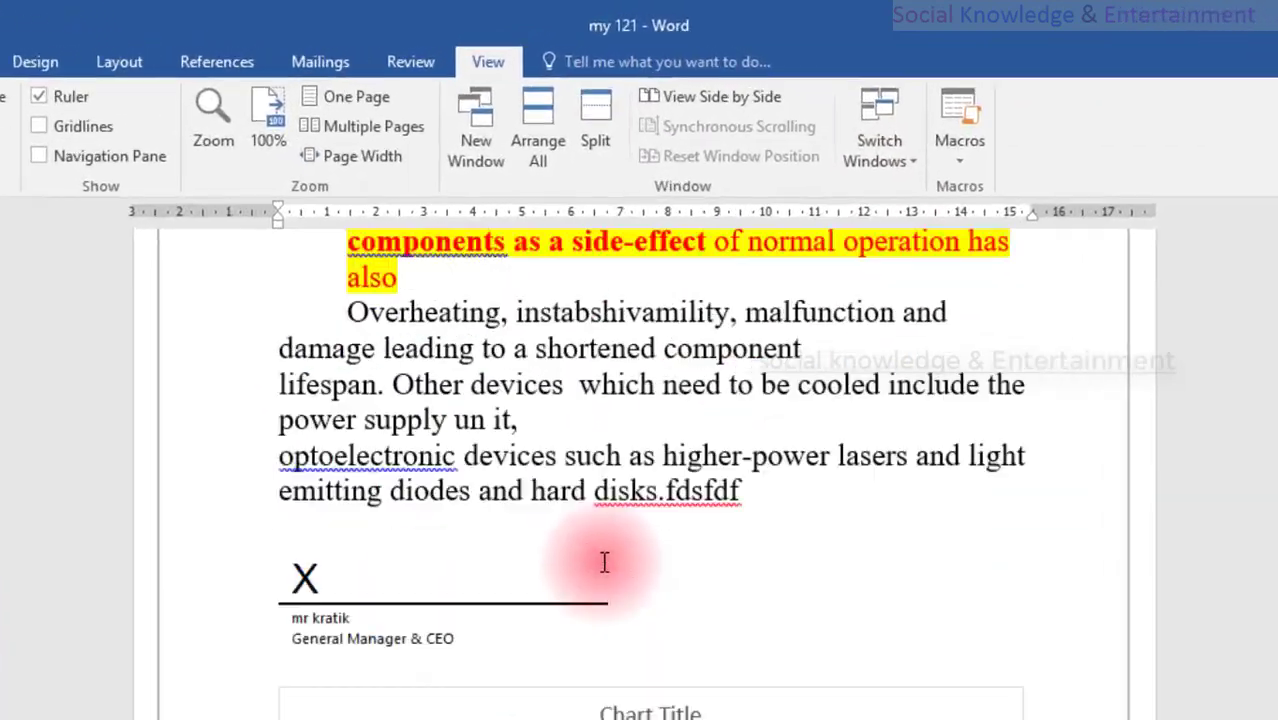
pyautogui.scroll(5, 608, 406)
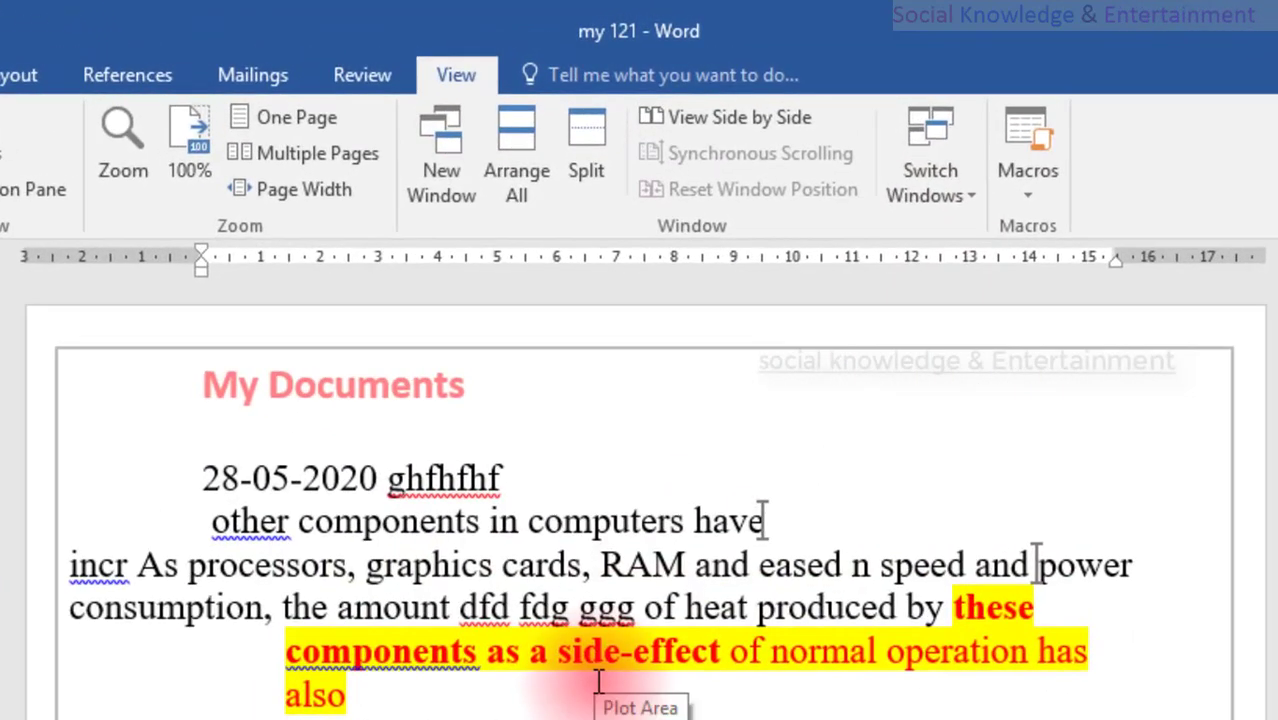
pyautogui.click(941, 204)
pyautogui.click(936, 266)
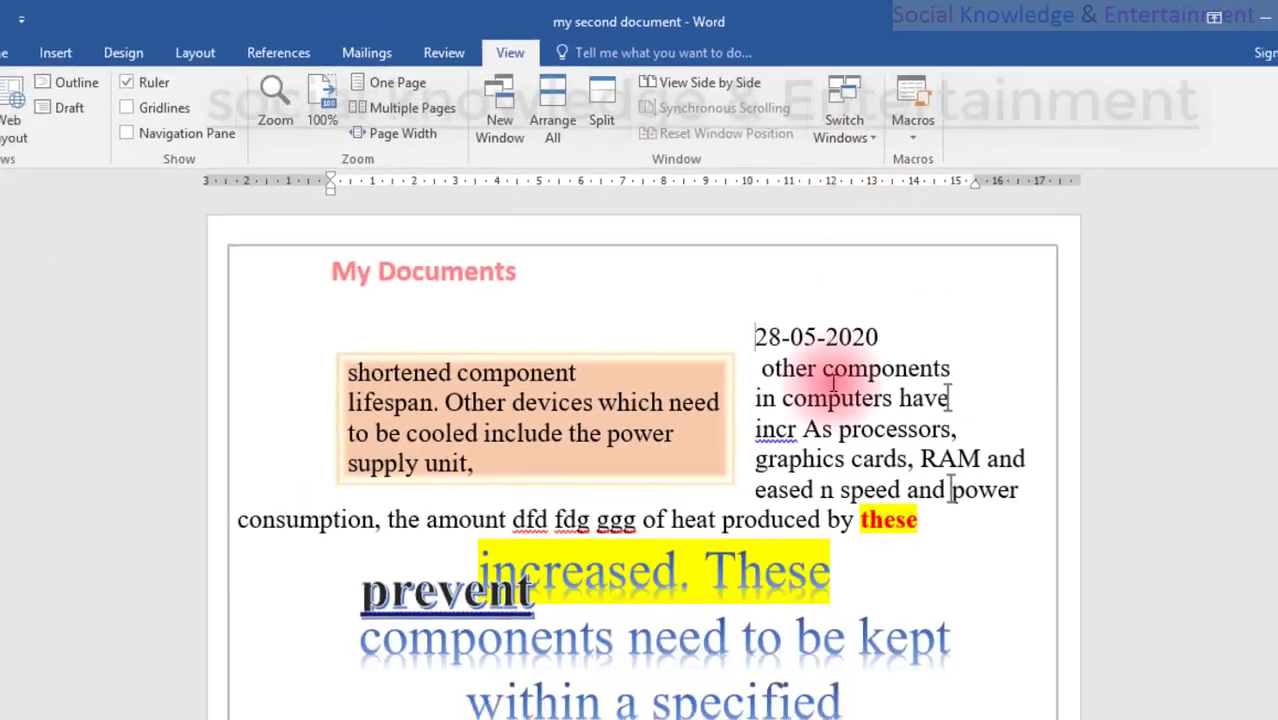
pyautogui.scroll(-15, 833, 382)
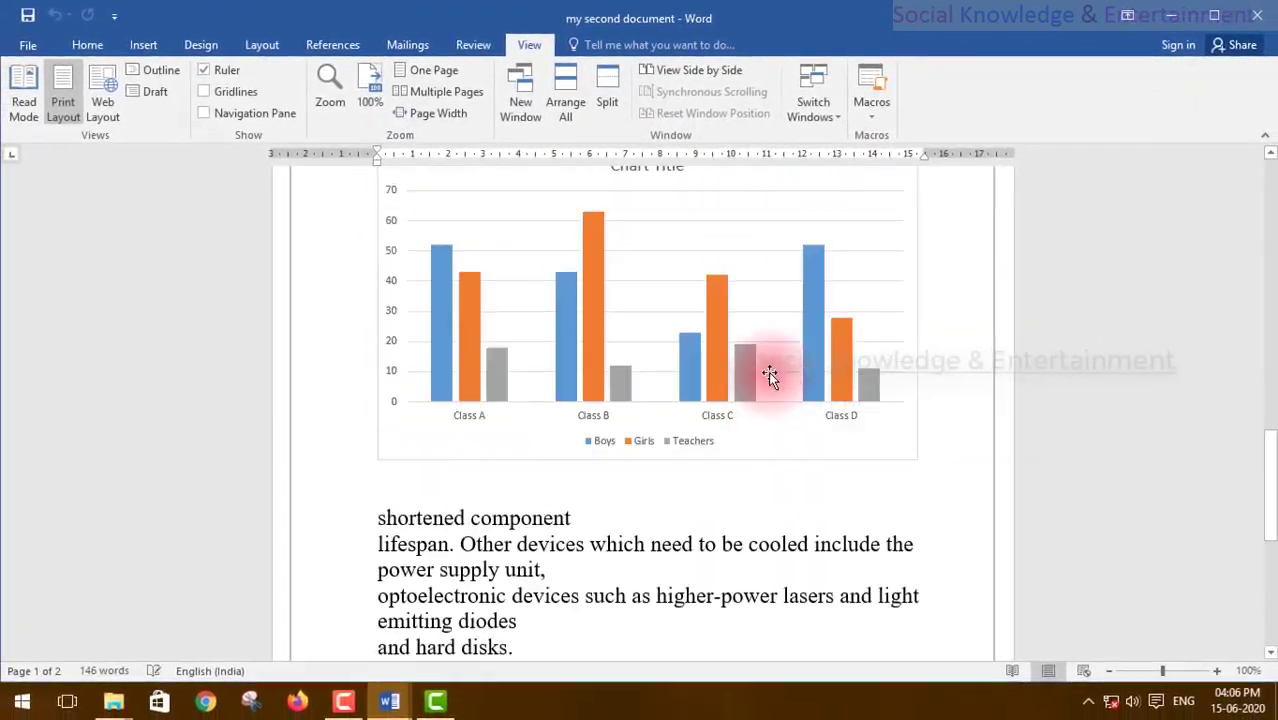
pyautogui.scroll(10, 768, 371)
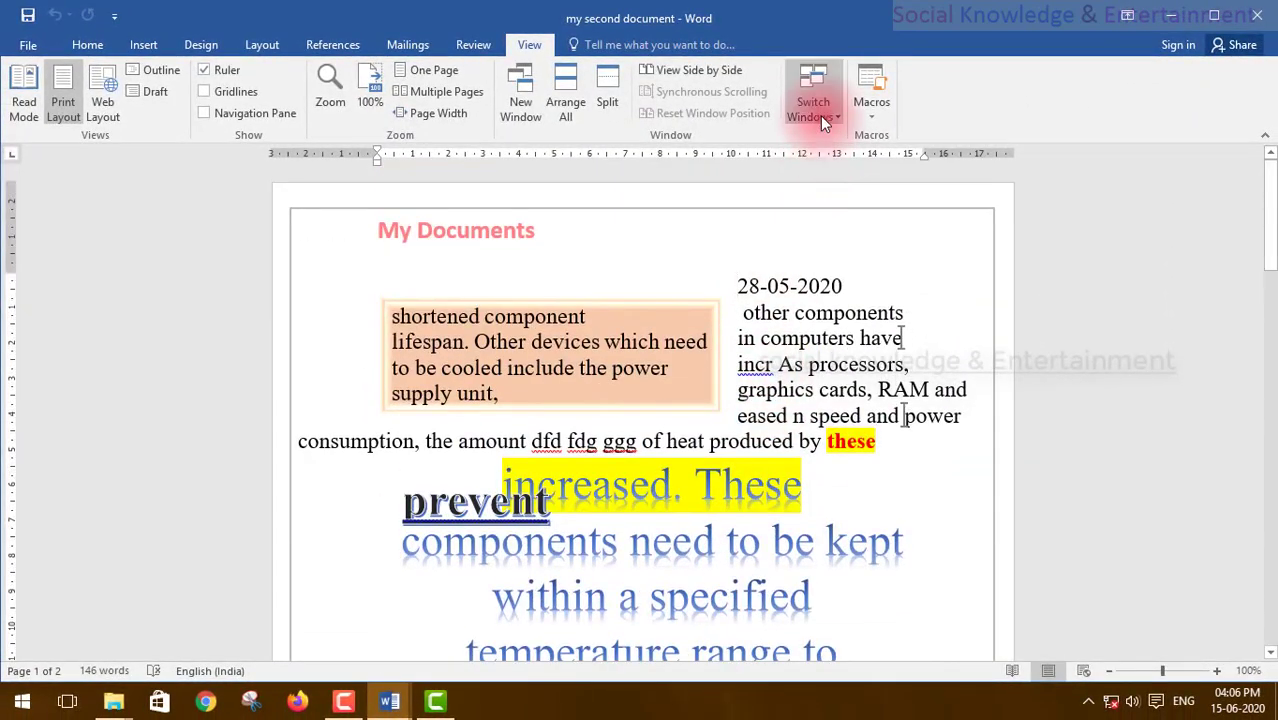
# Step: Bring 'my 121' forward via the taskbar preview, then return to 'my second document' with Switch Windows
pyautogui.click(820, 115)
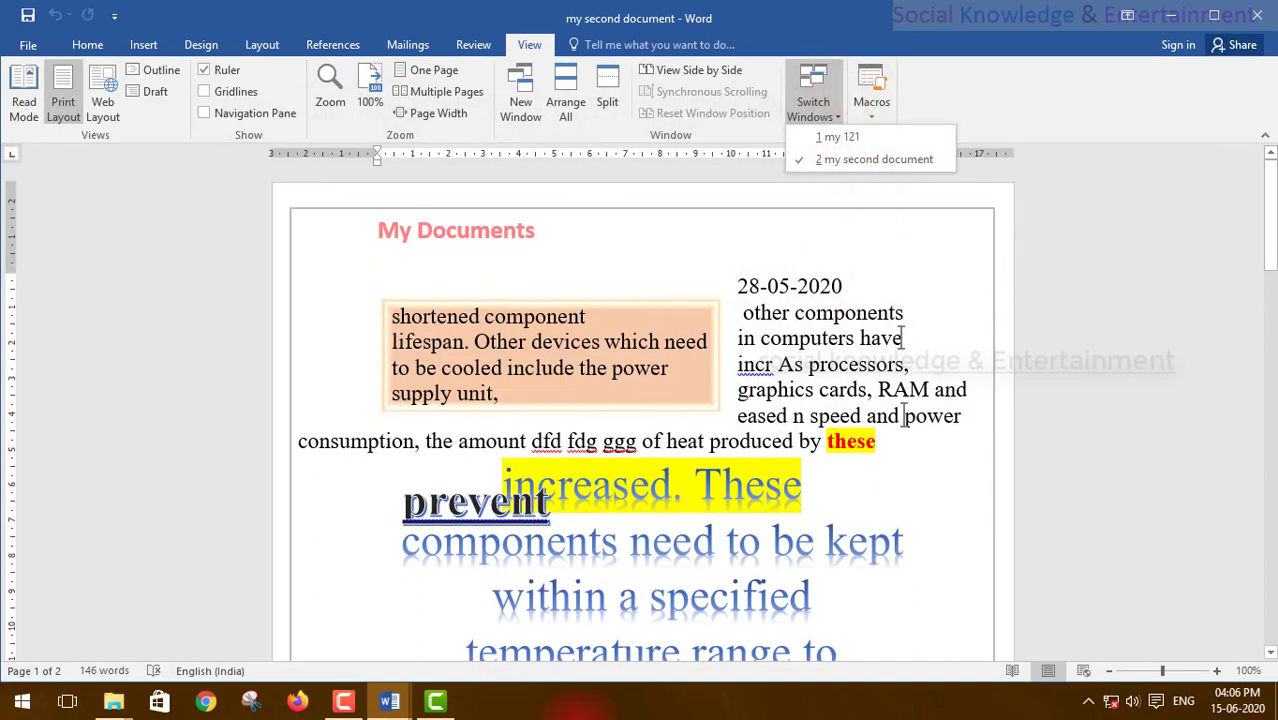
pyautogui.click(396, 704)
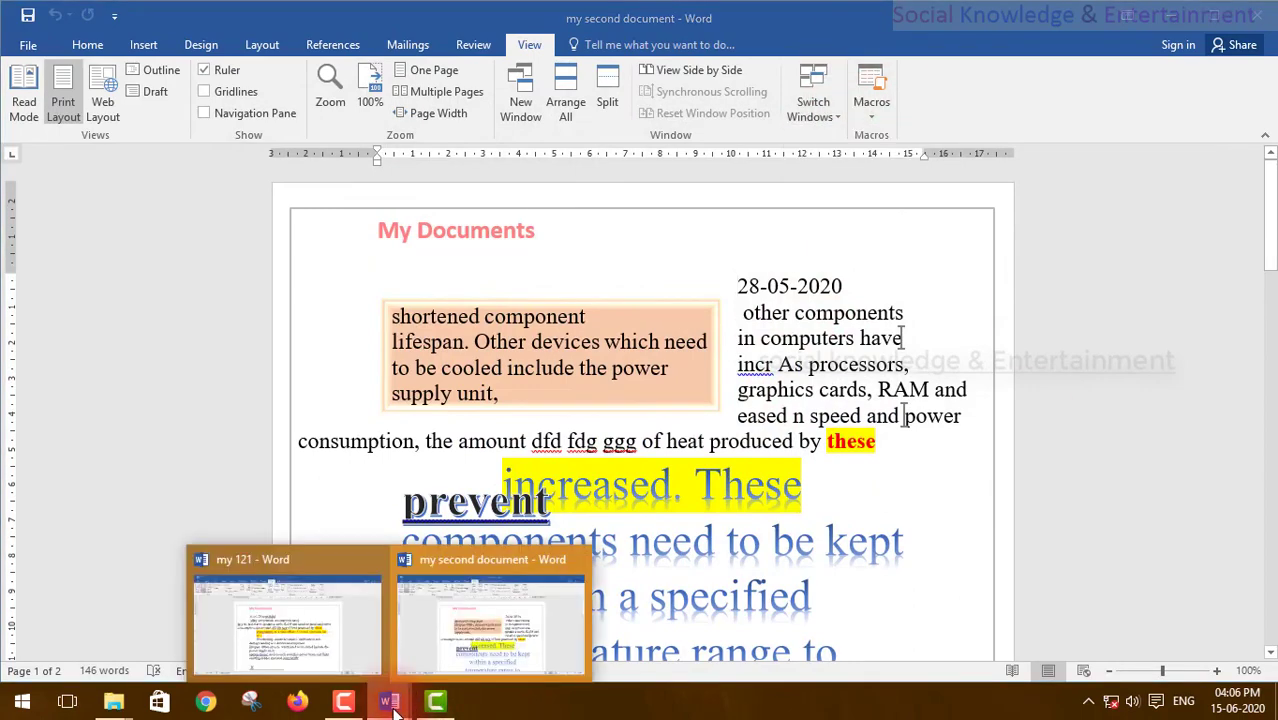
pyautogui.moveTo(254, 592)
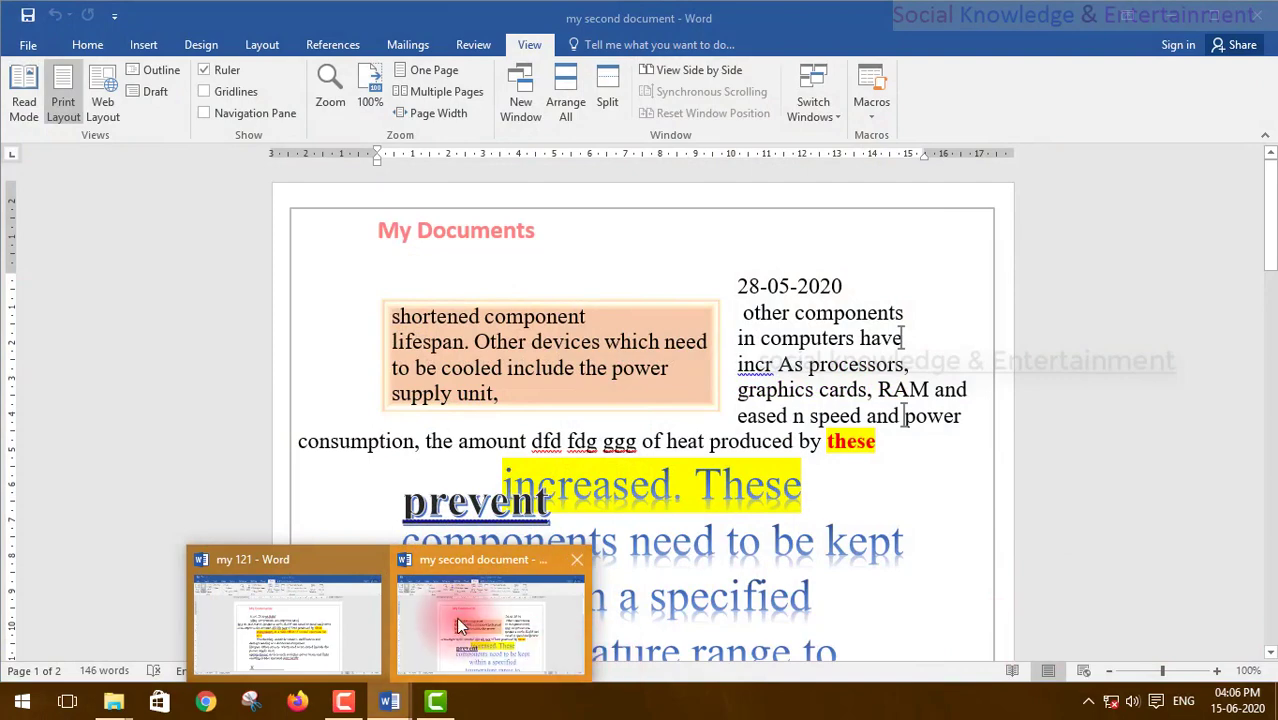
pyautogui.moveTo(320, 615)
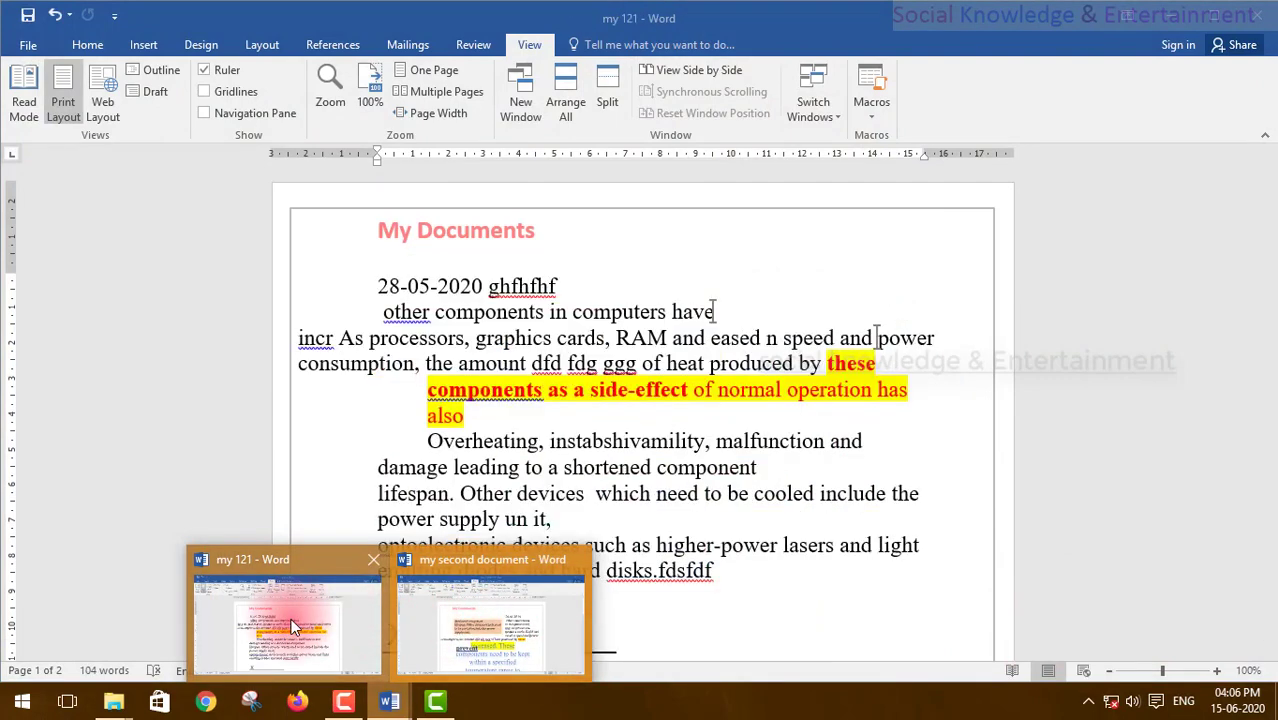
pyautogui.click(291, 618)
pyautogui.click(813, 108)
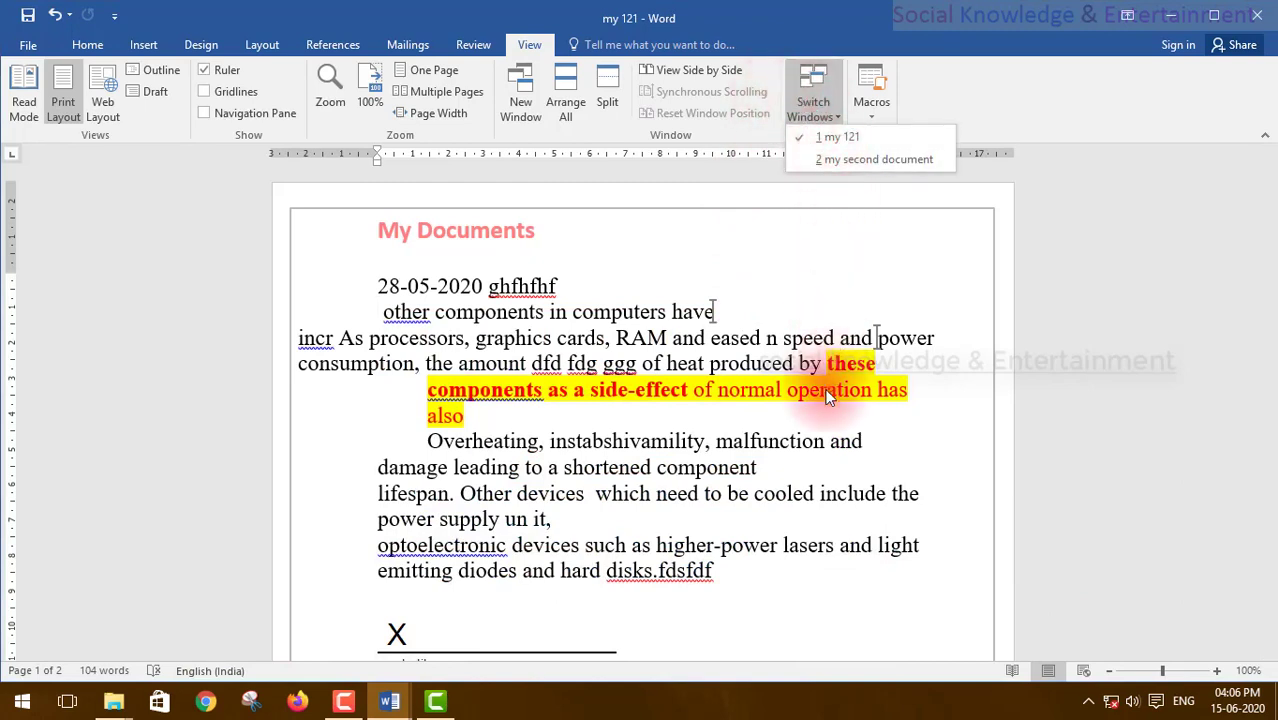
pyautogui.click(815, 299)
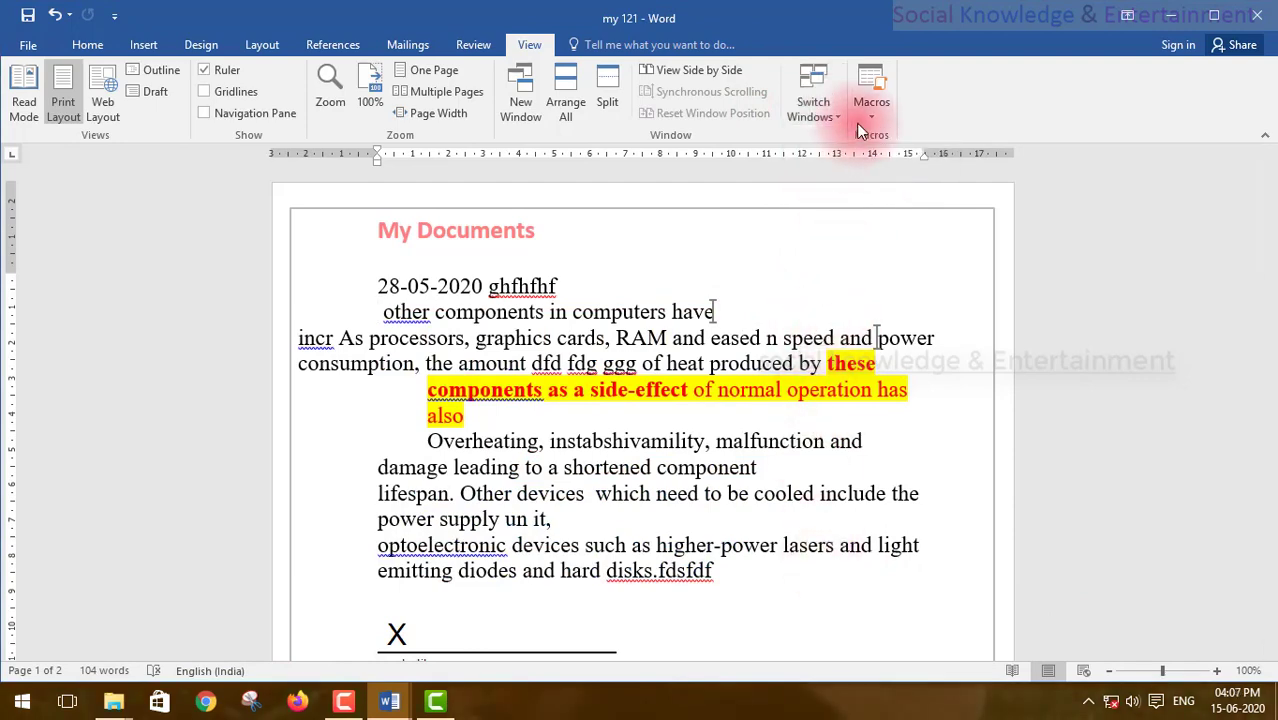
pyautogui.click(817, 111)
pyautogui.click(817, 157)
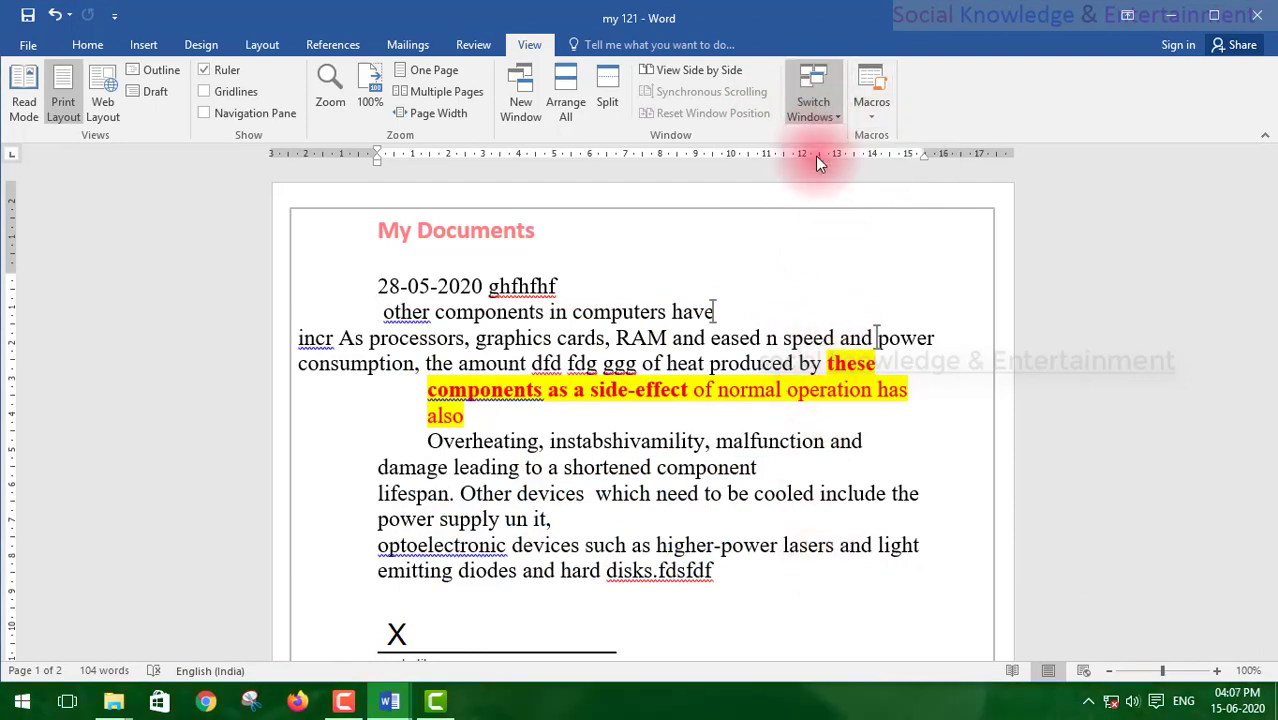
pyautogui.scroll(-10, 714, 367)
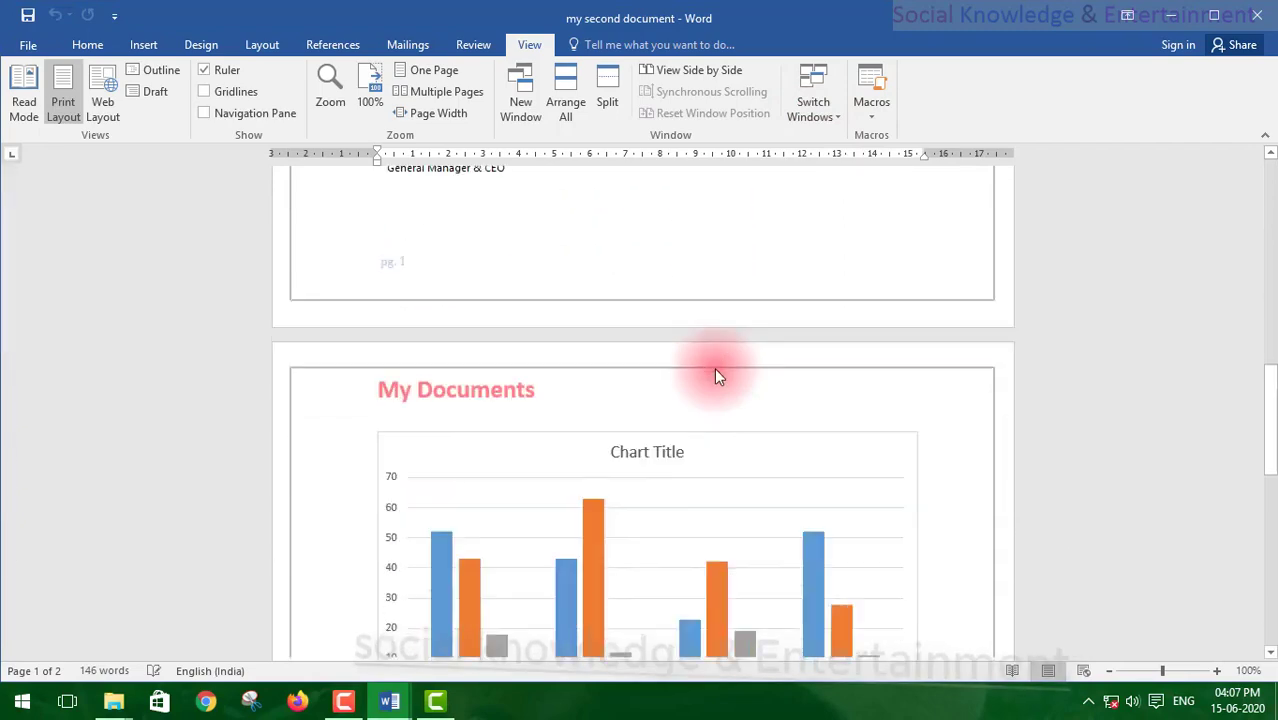
pyautogui.scroll(-8, 716, 369)
pyautogui.scroll(15, 712, 368)
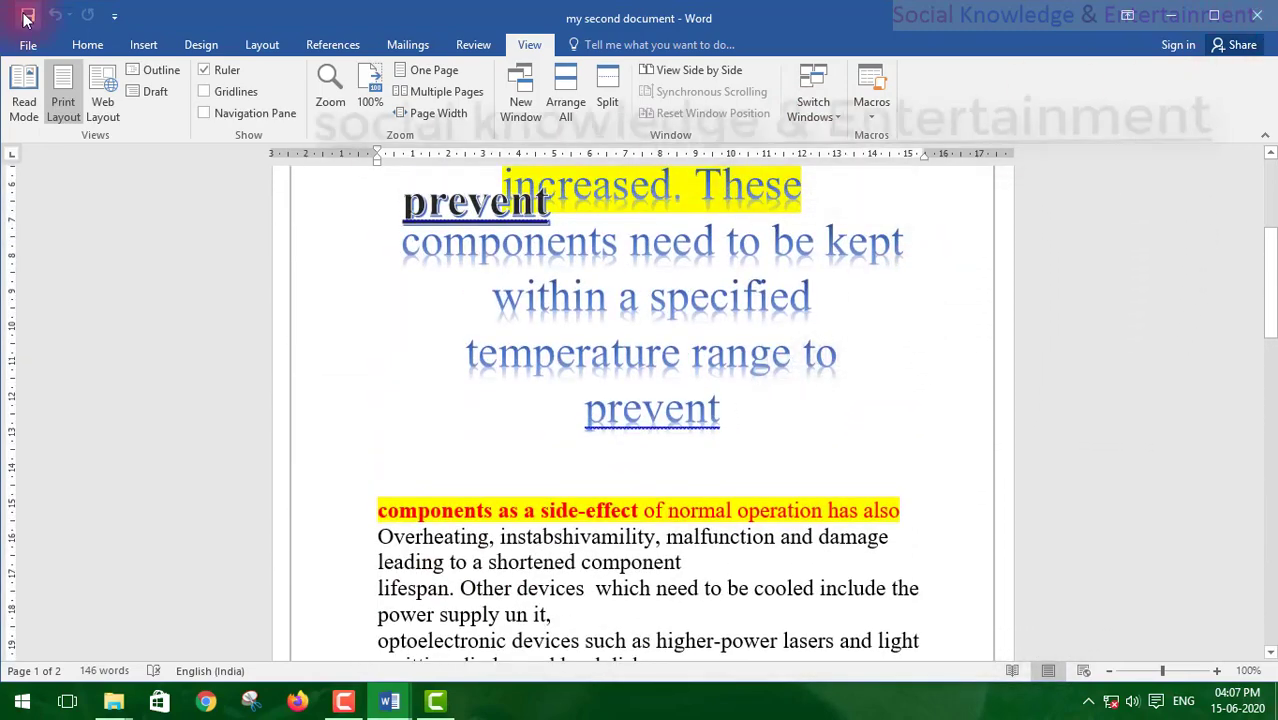
# Step: Save 'my second document' with Ctrl+S
pyautogui.scroll(4, 571, 640)
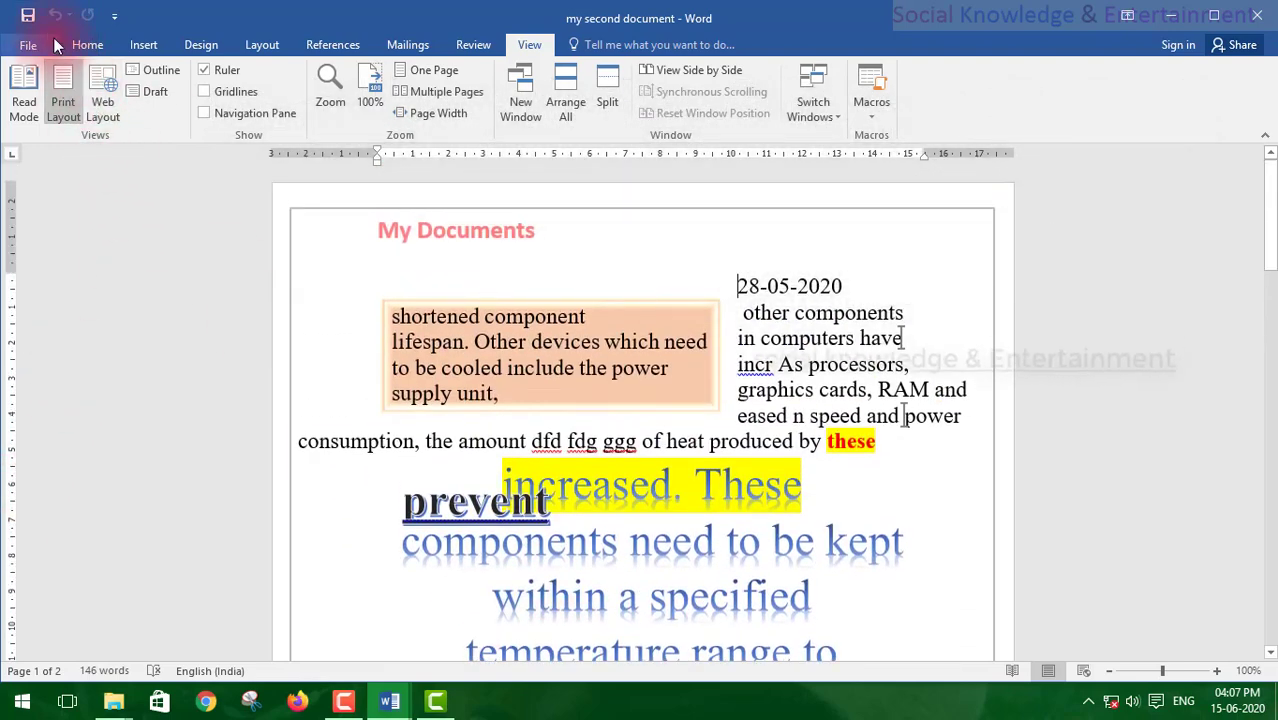
pyautogui.hotkey('ctrl', 's')
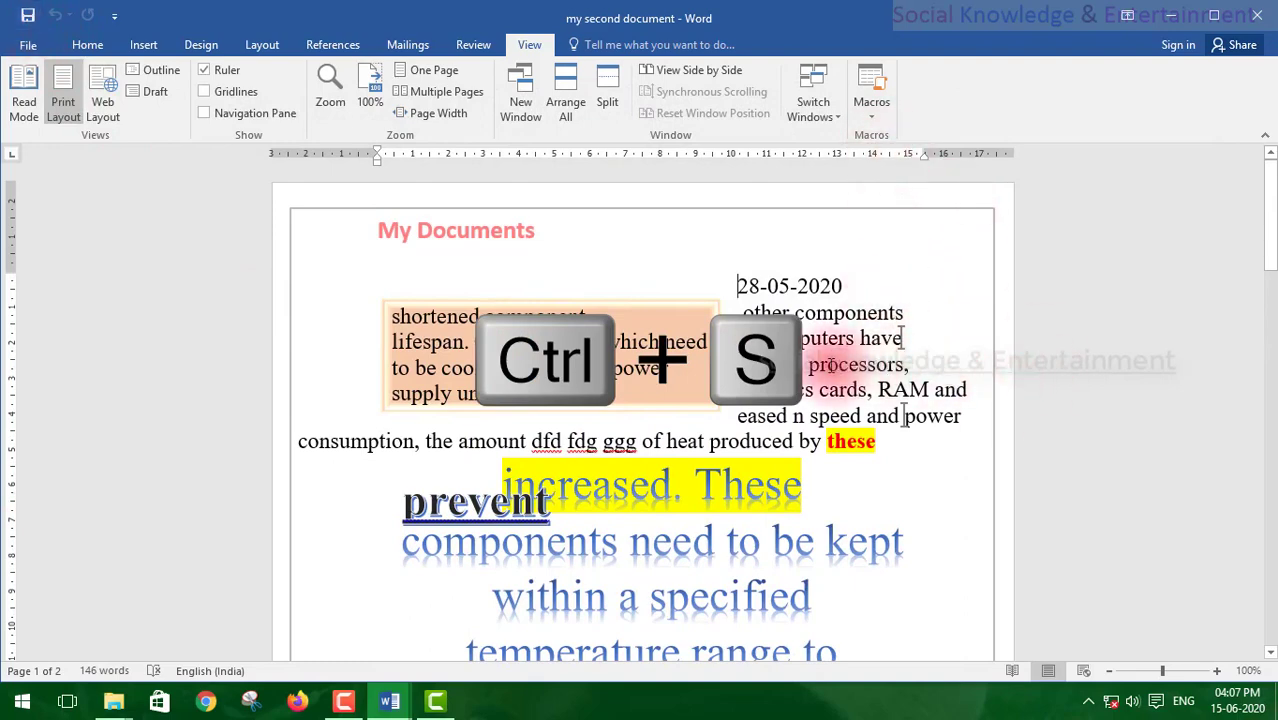
pyautogui.scroll(-12, 830, 365)
pyautogui.scroll(11, 824, 362)
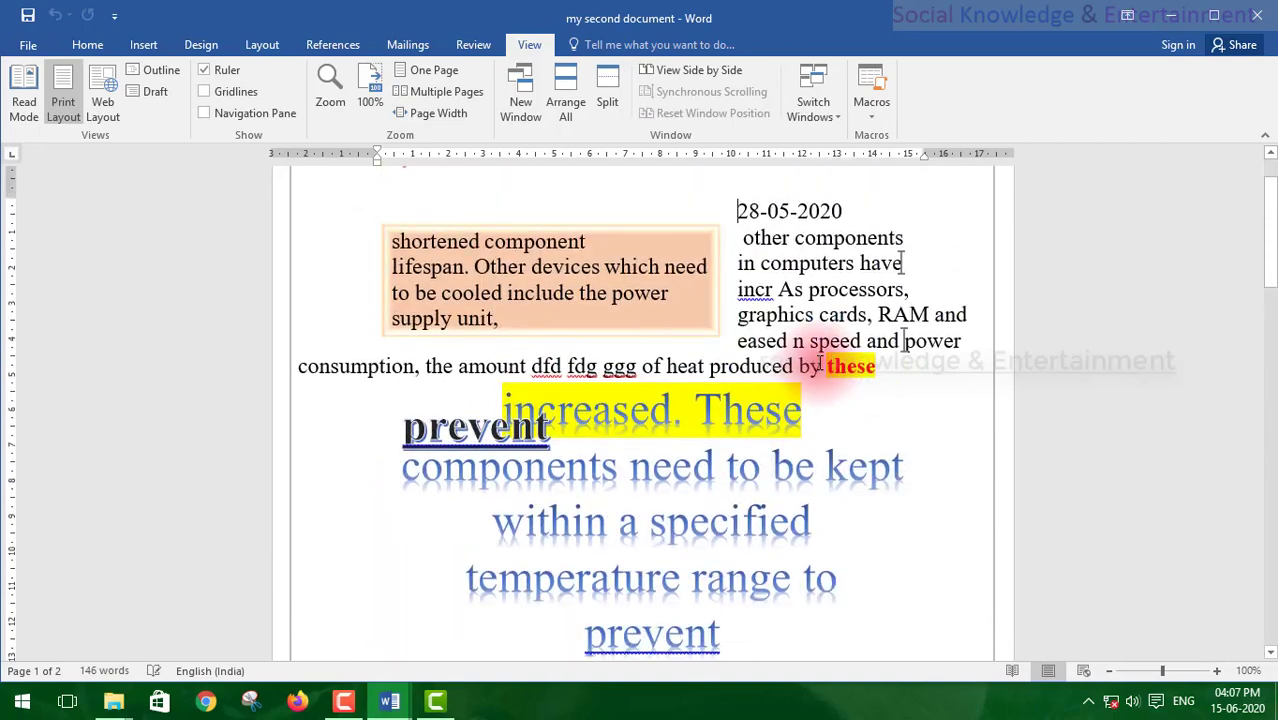
pyautogui.scroll(1, 820, 365)
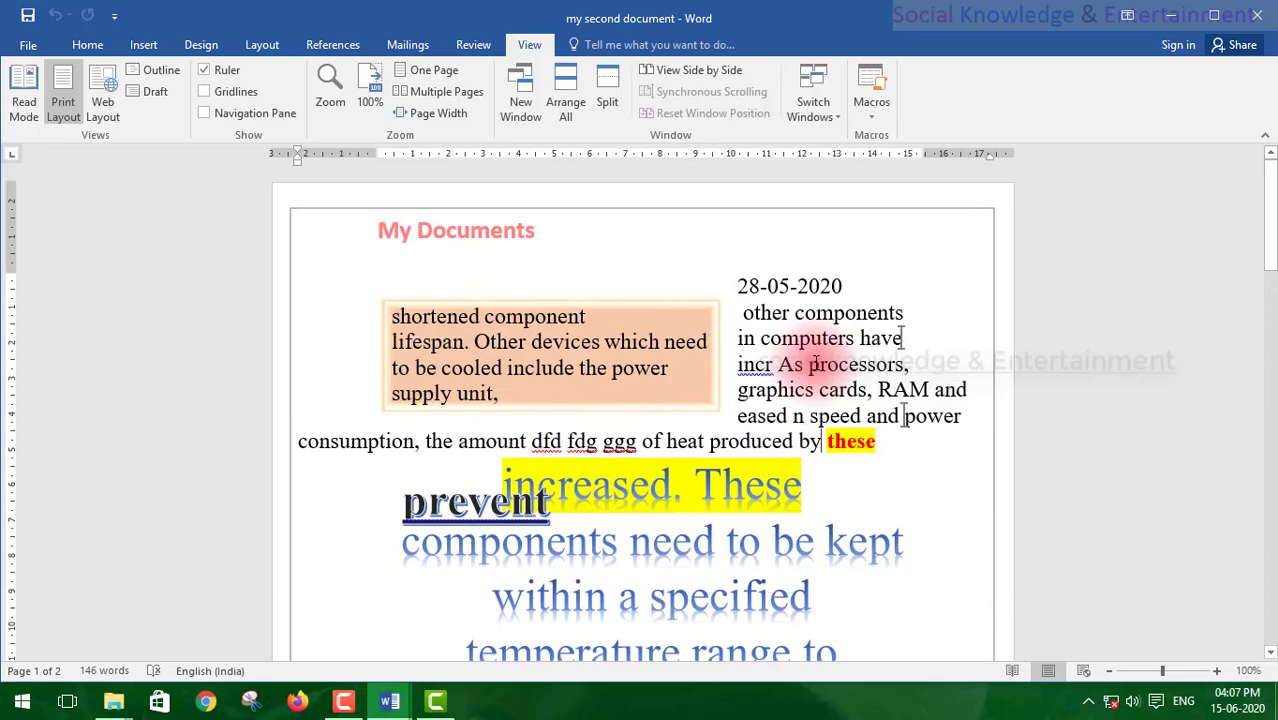
pyautogui.scroll(-4, 815, 363)
# Step: Select the WordArt text block and then deselect it
pyautogui.click(728, 412)
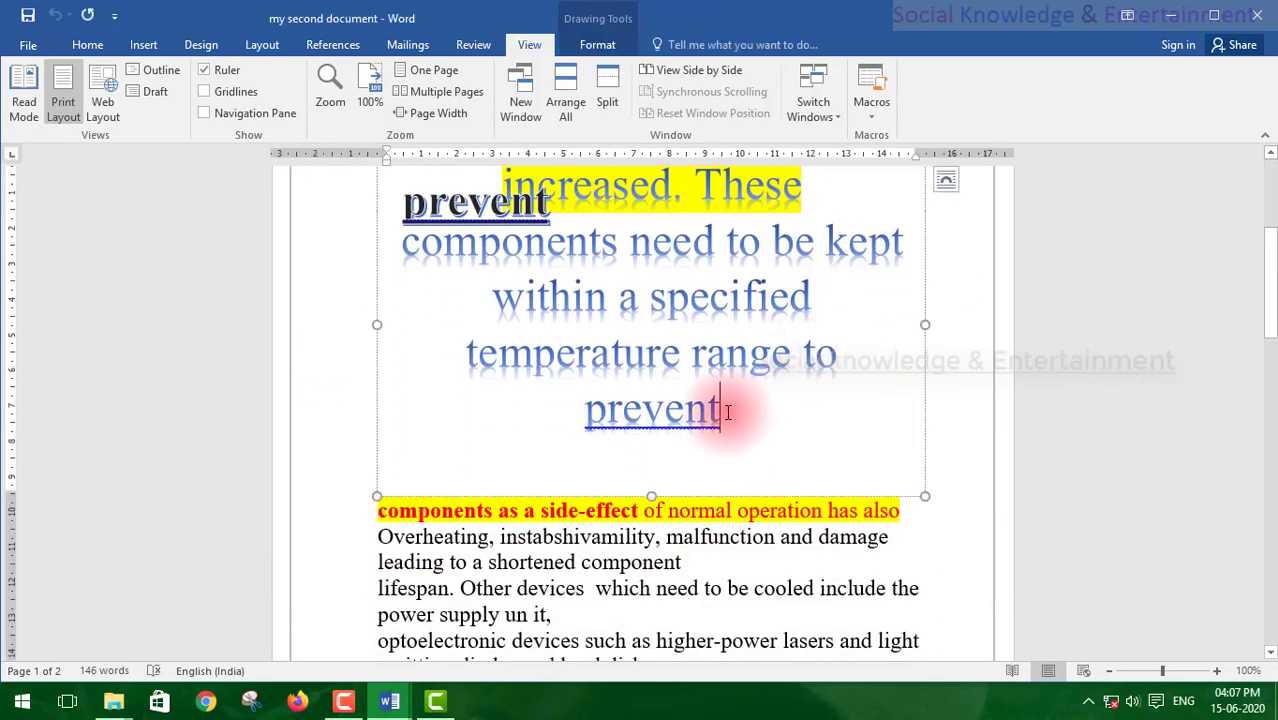
pyautogui.scroll(-3, 728, 412)
pyautogui.scroll(2, 728, 412)
pyautogui.click(728, 412)
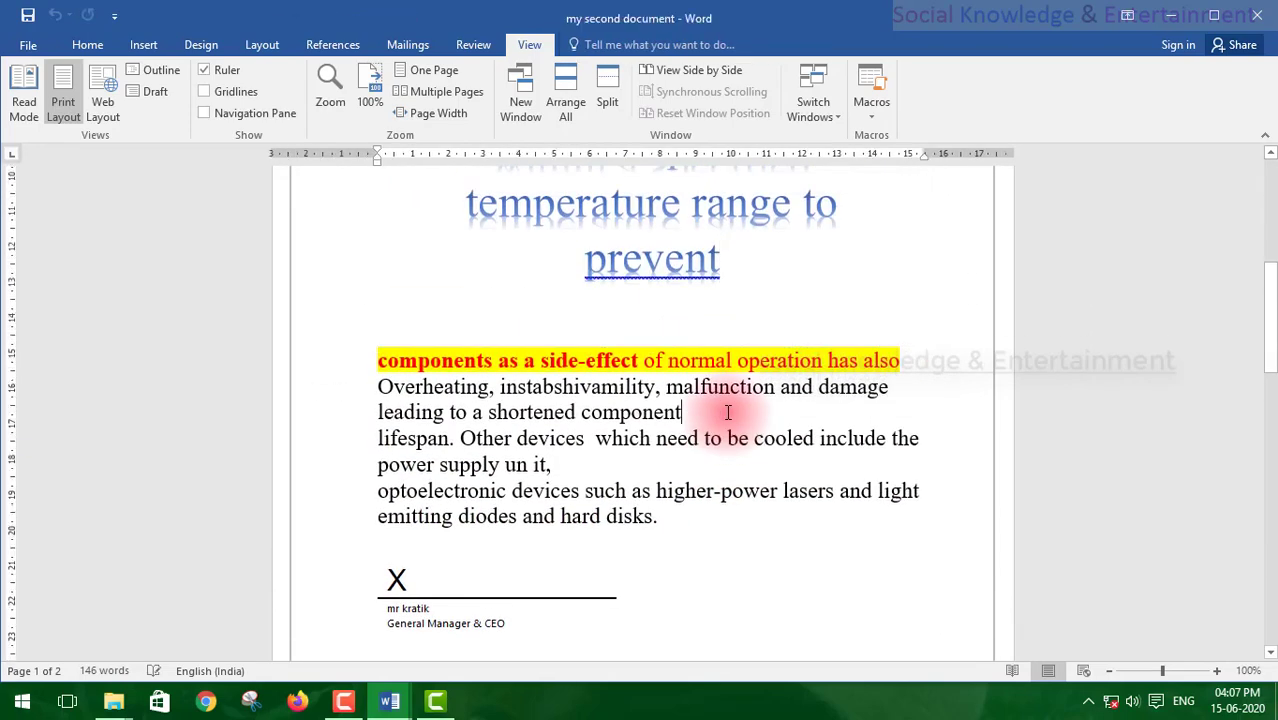
pyautogui.scroll(-15, 728, 412)
pyautogui.scroll(-3, 728, 412)
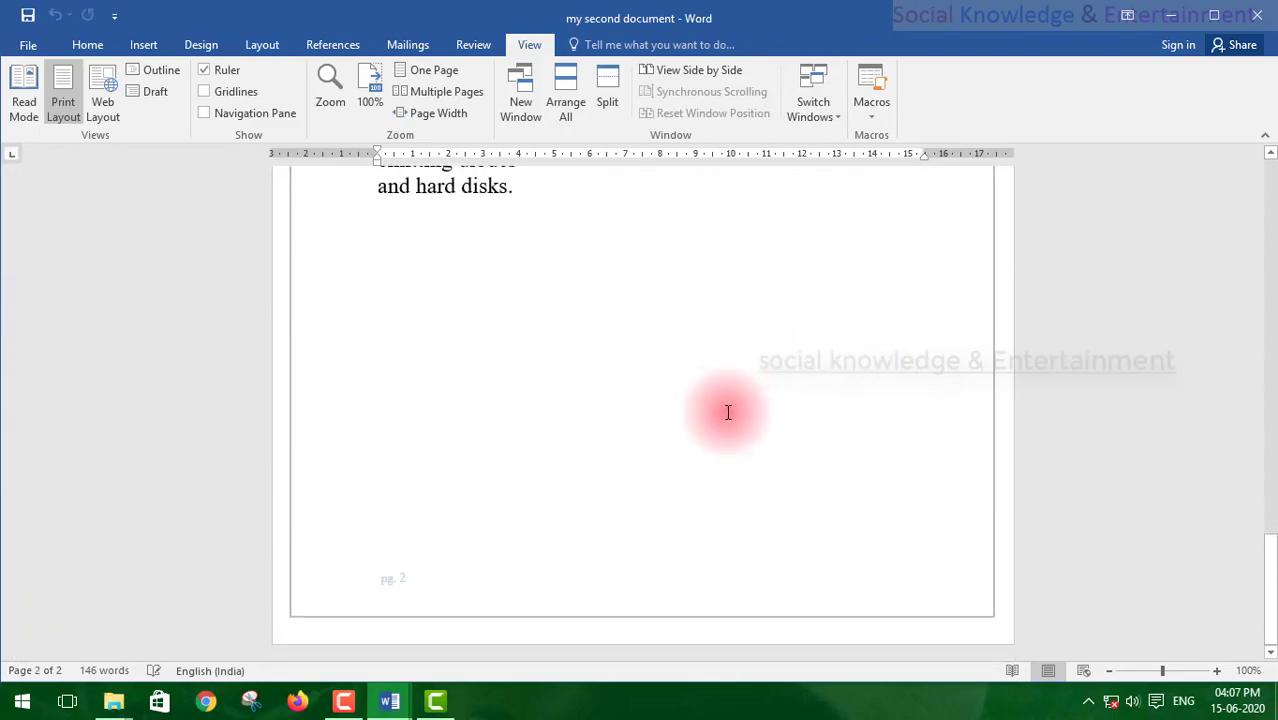
pyautogui.scroll(15, 728, 412)
pyautogui.scroll(2, 728, 412)
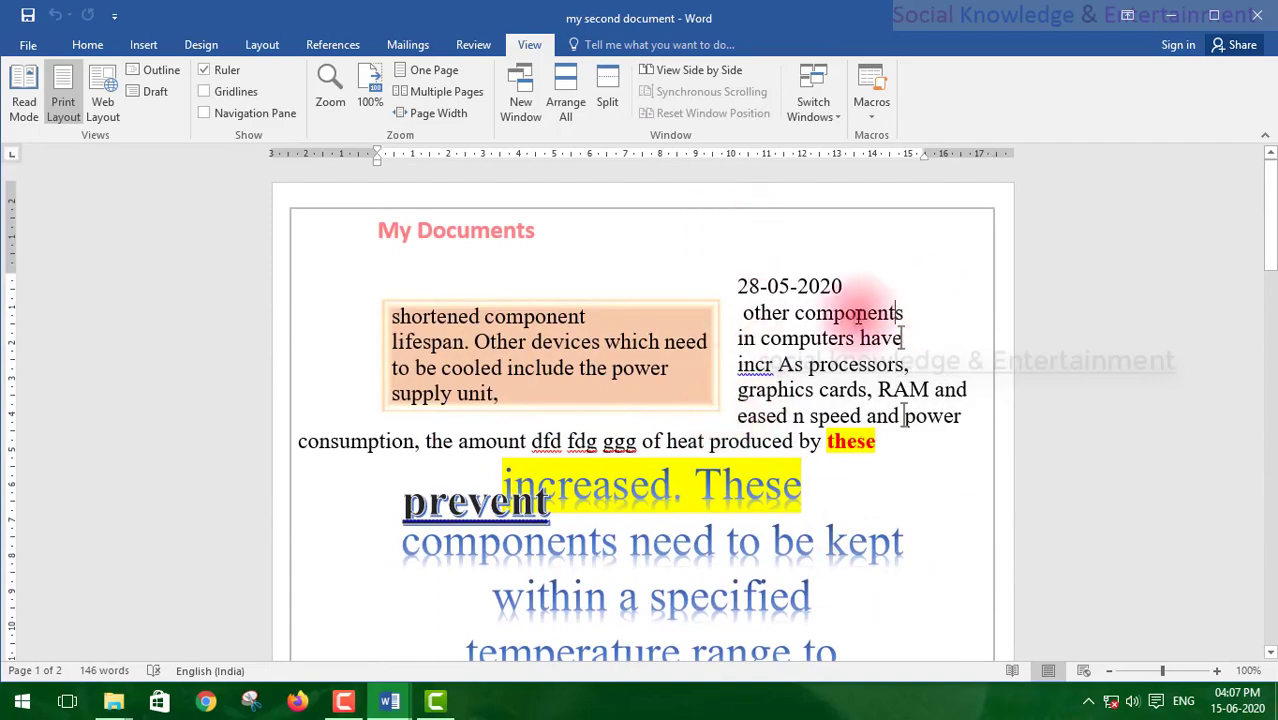
# Step: Open the Macros list, try creating an unnamed macro, and dismiss the invalid-name error
pyautogui.click(879, 111)
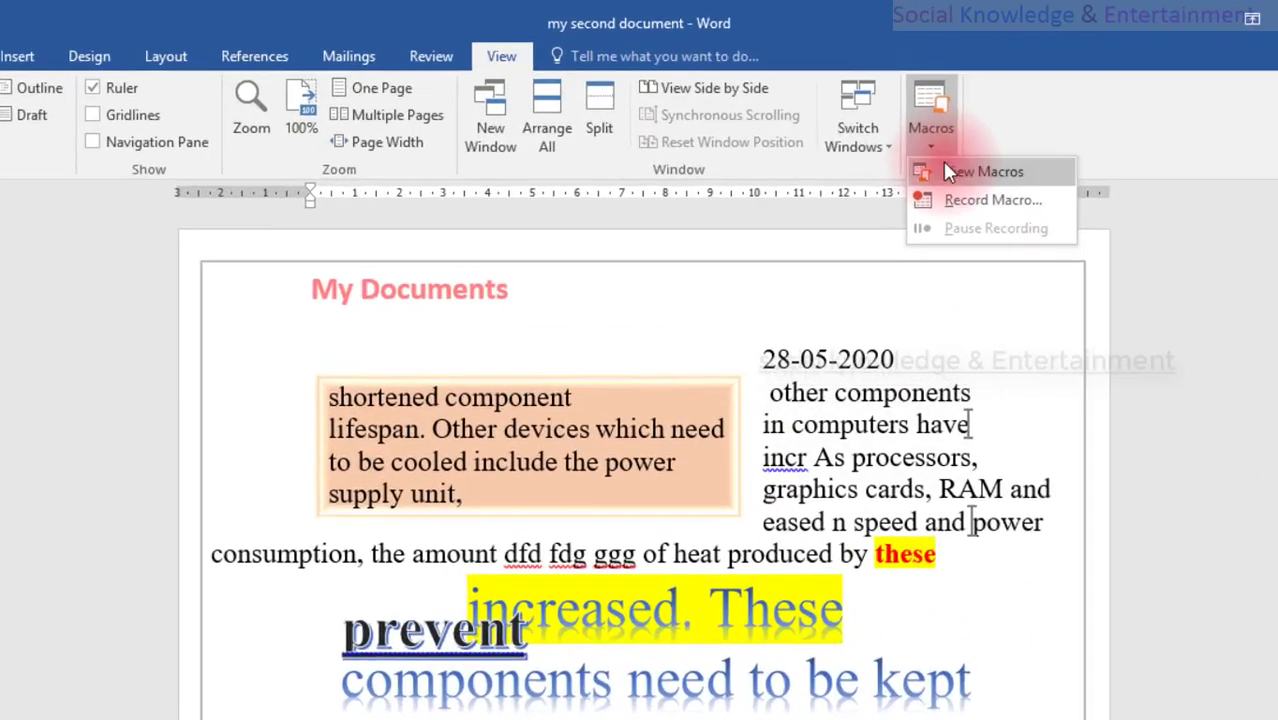
pyautogui.click(918, 134)
pyautogui.click(900, 541)
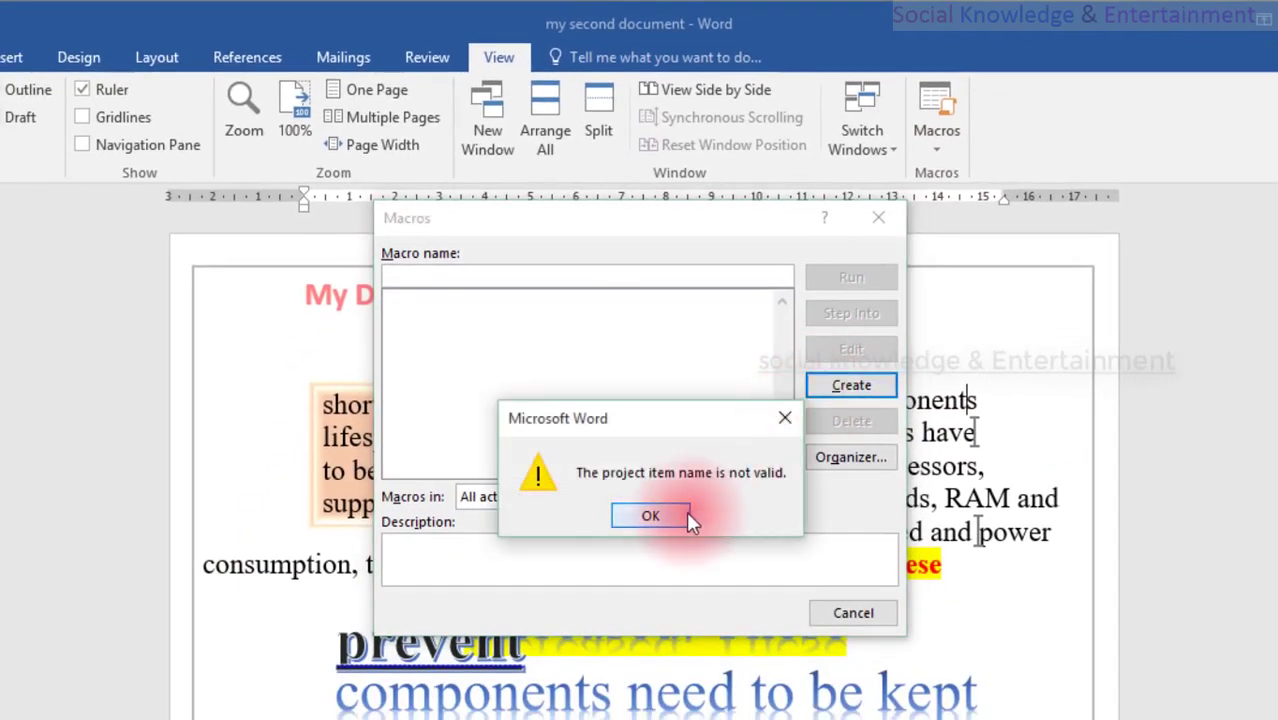
pyautogui.click(650, 515)
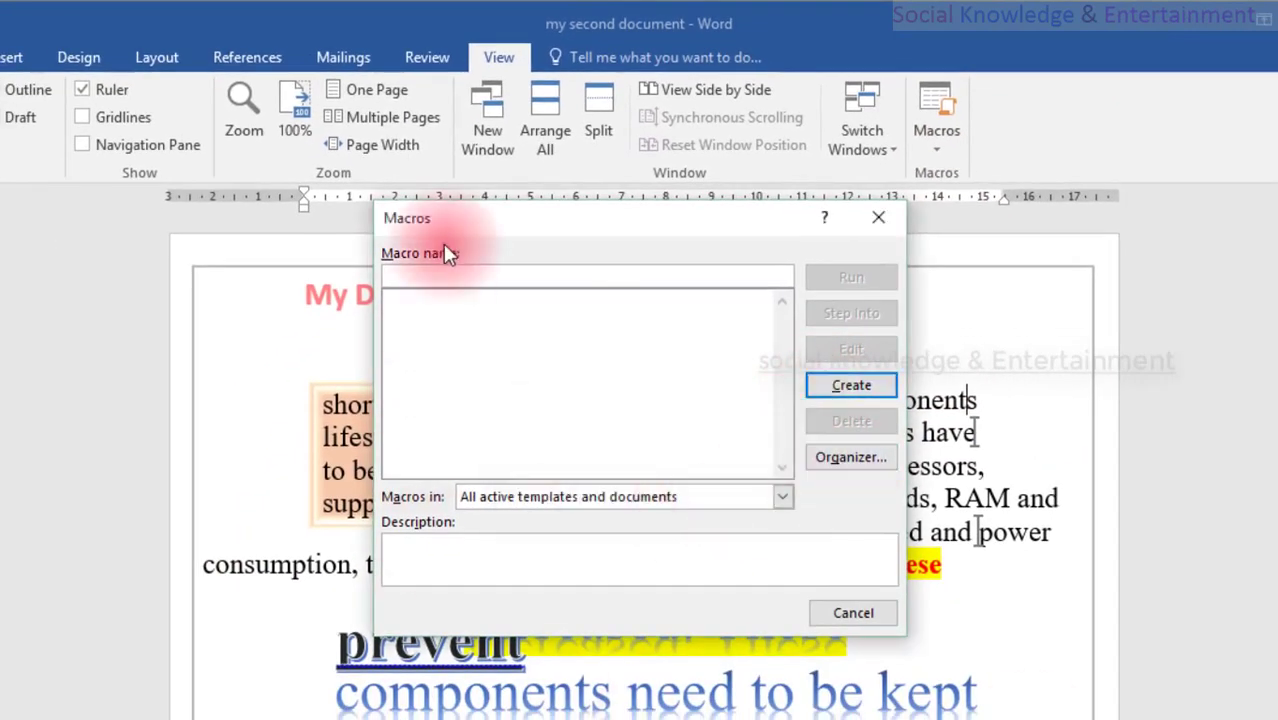
pyautogui.click(826, 614)
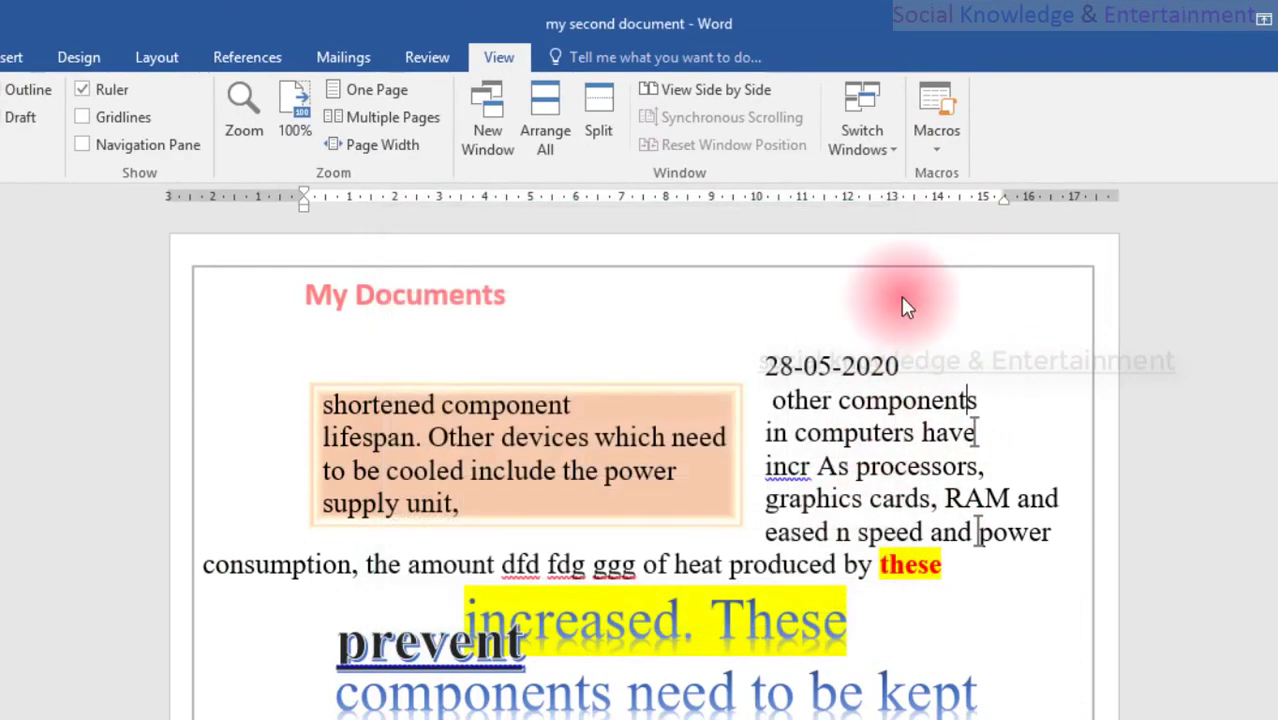
pyautogui.click(922, 137)
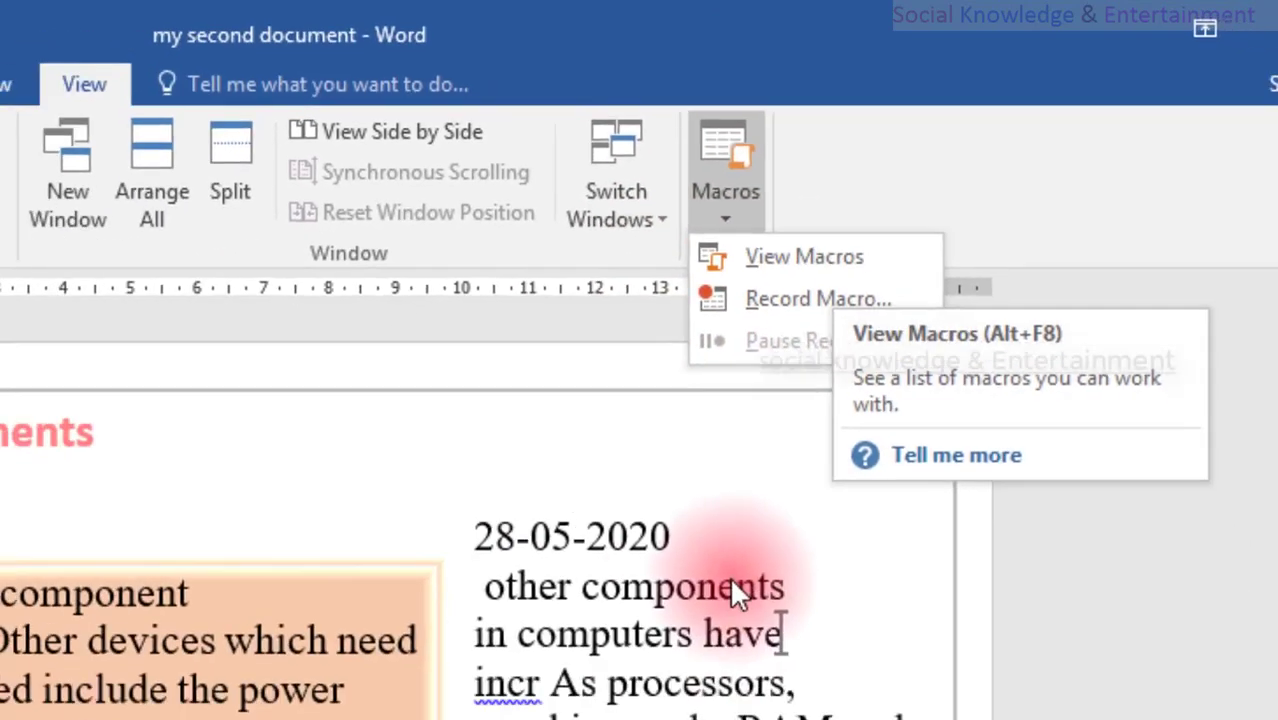
pyautogui.click(849, 302)
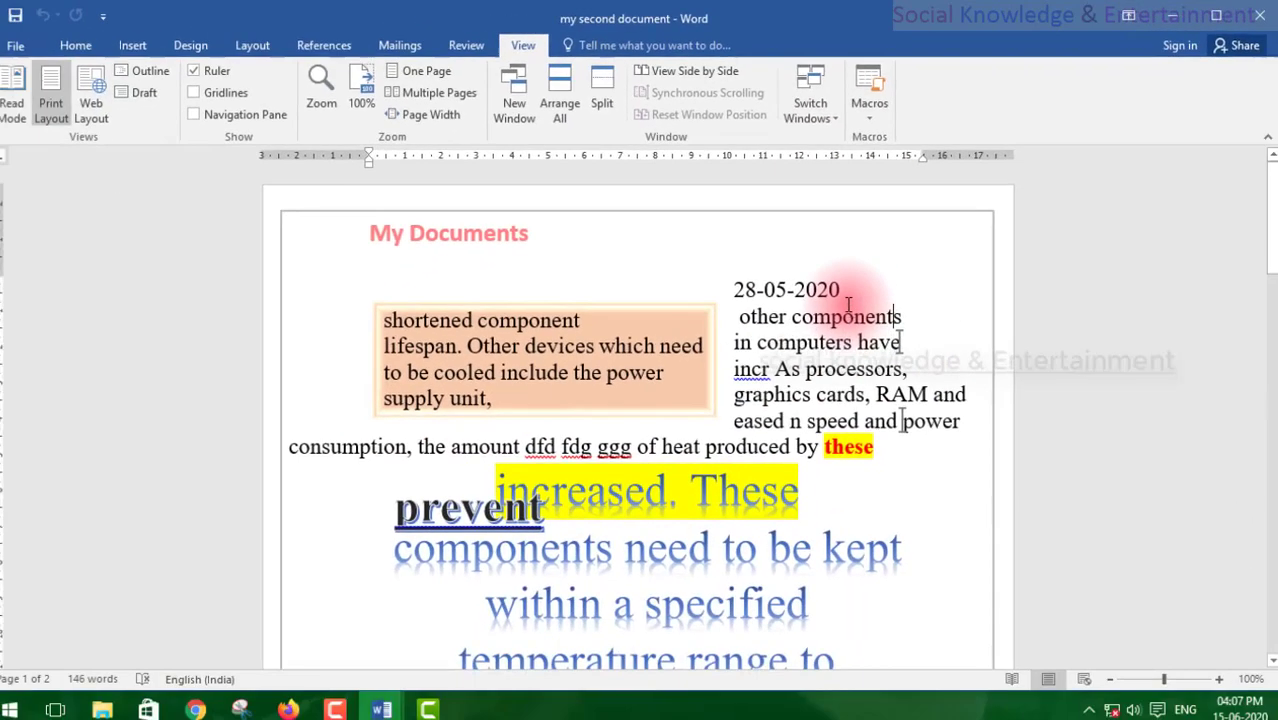
# Step: Select the orange text box and the 'graphics cards, RAM and' line, then minimize the window
pyautogui.click(386, 358)
pyautogui.click(365, 386)
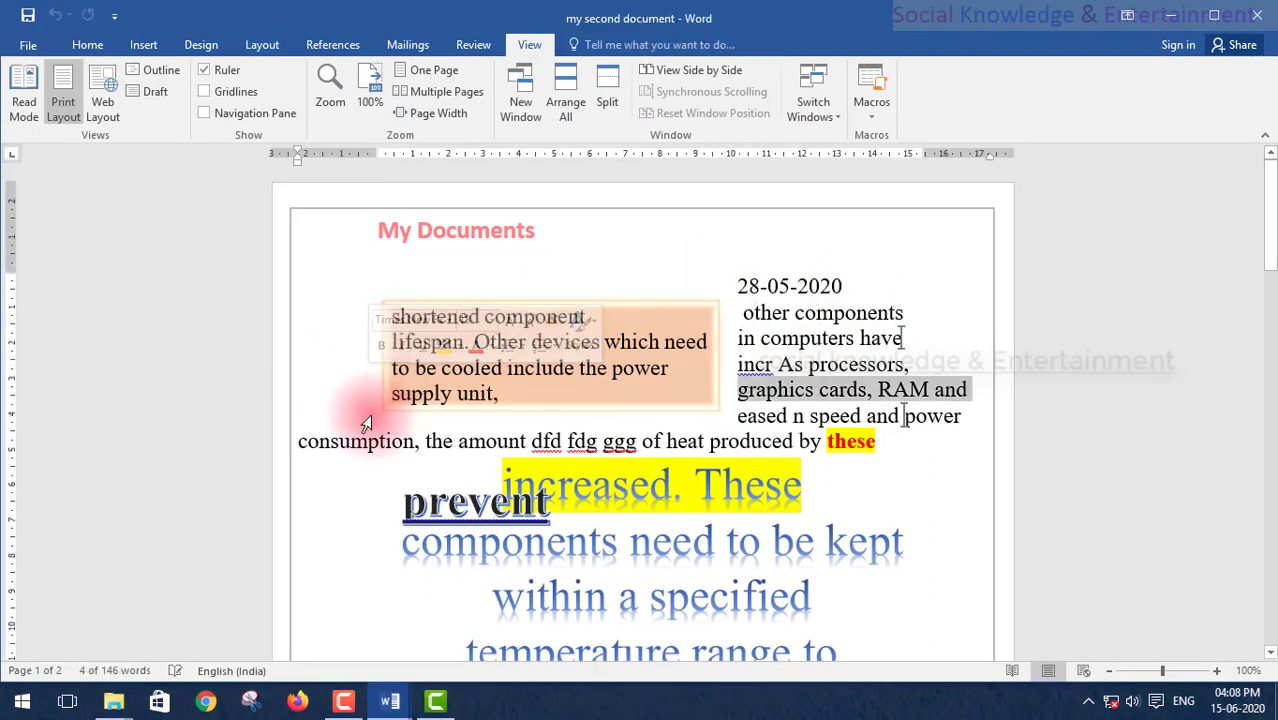
pyautogui.click(682, 382)
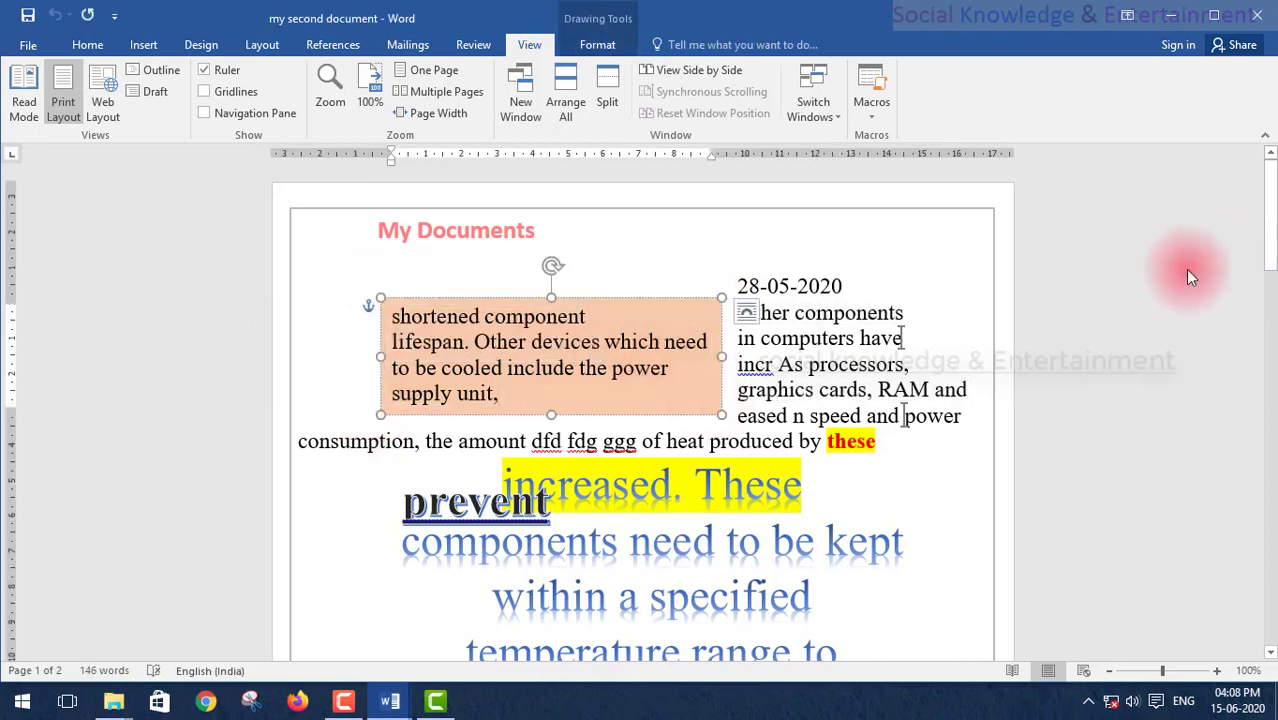
pyautogui.click(1168, 18)
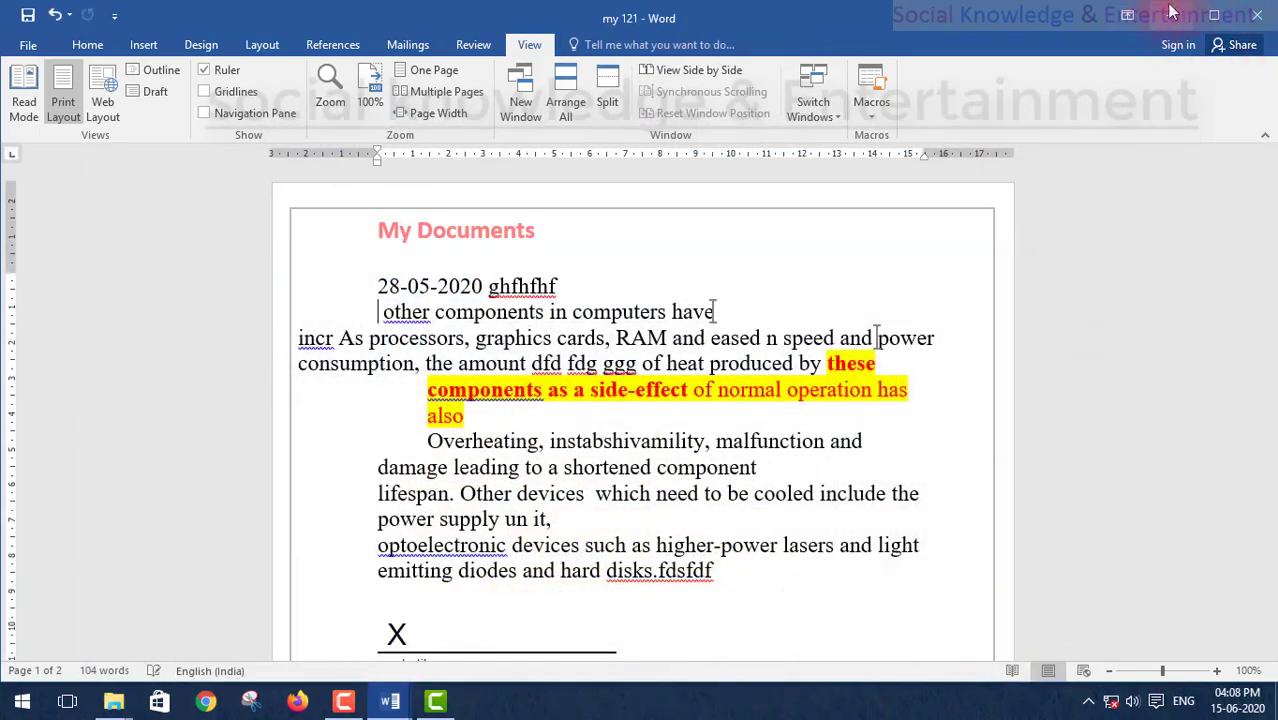
# Step: Create a new blank document from File > New
pyautogui.click(37, 45)
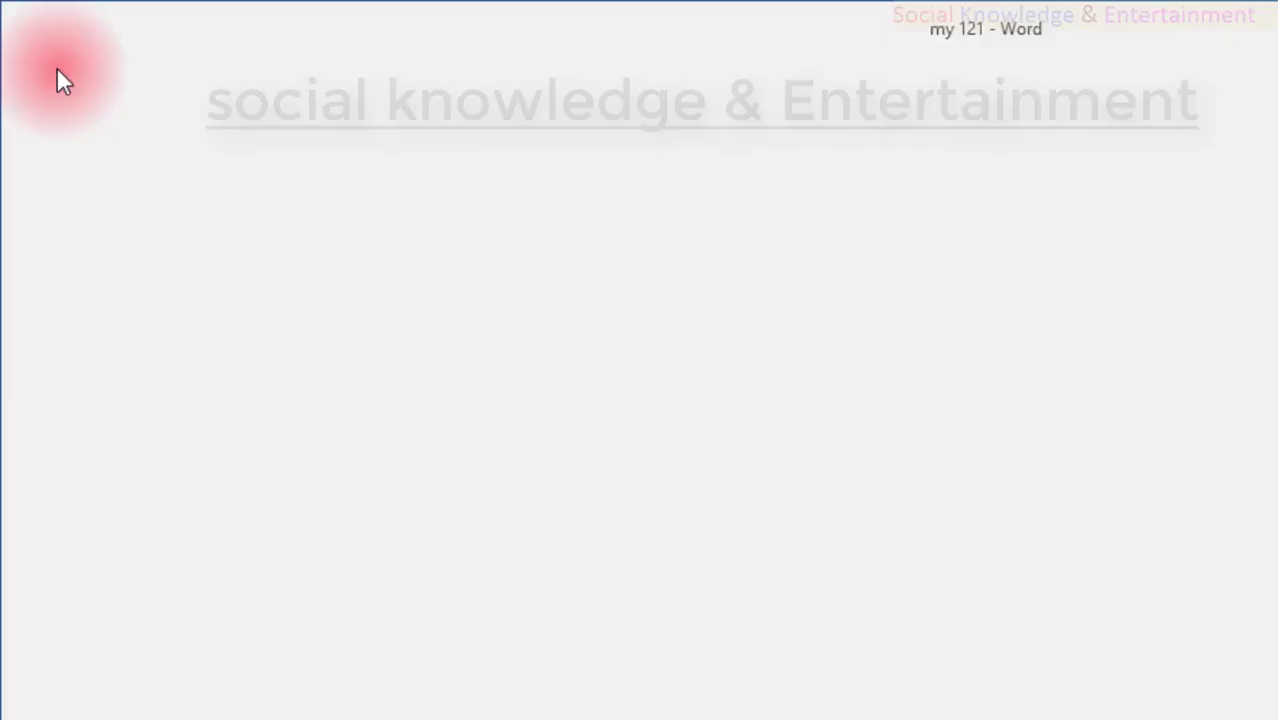
pyautogui.click(52, 226)
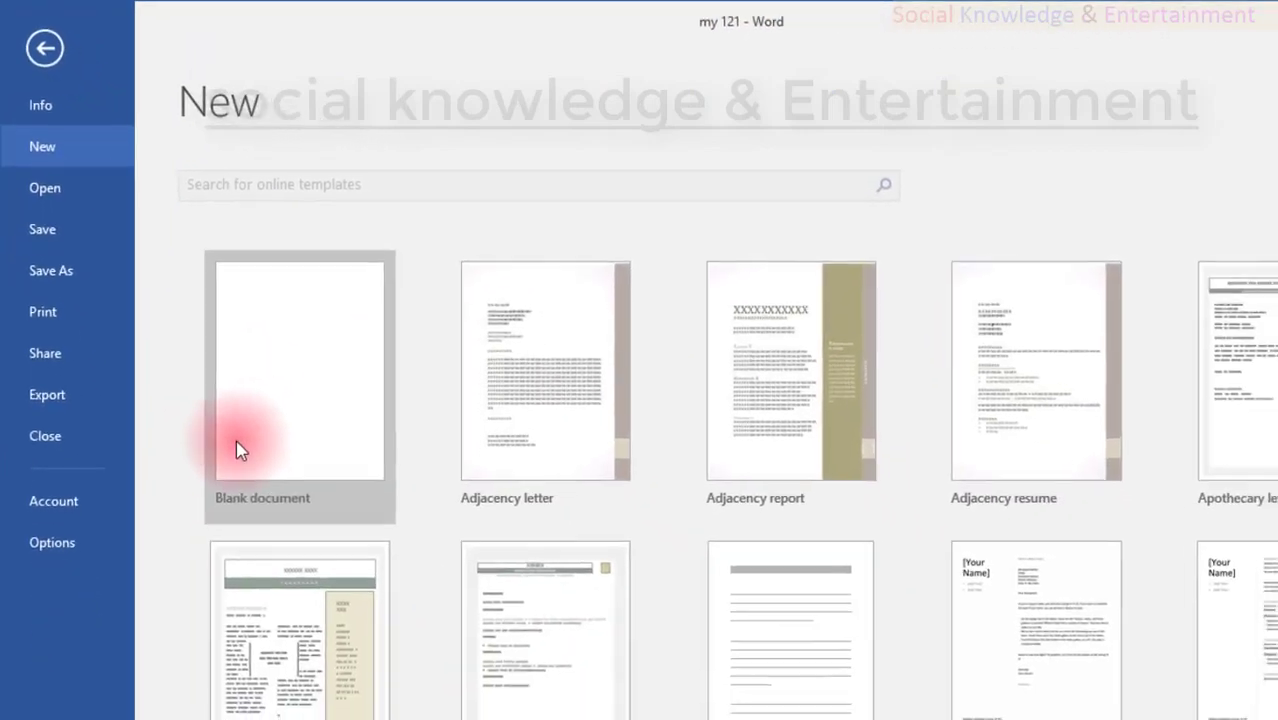
pyautogui.click(240, 450)
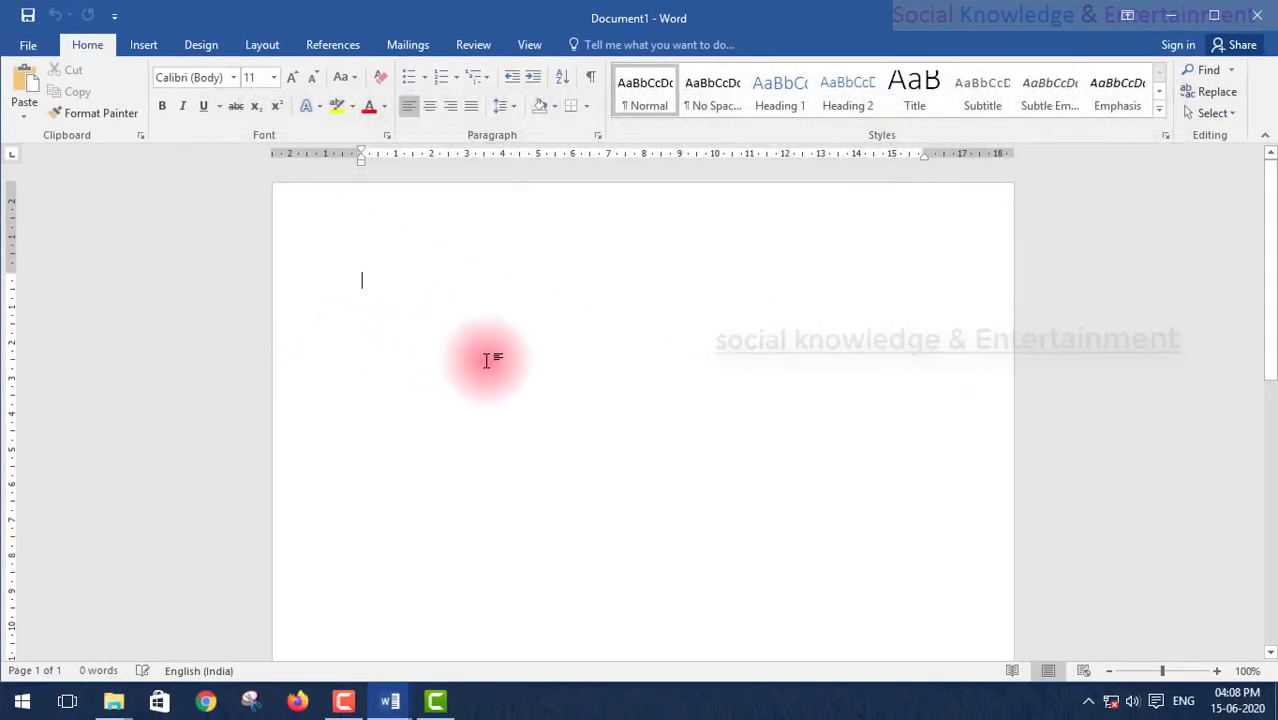
# Step: Open and dismiss the Macros options, then switch between the Home and View tabs
pyautogui.click(545, 50)
pyautogui.click(865, 103)
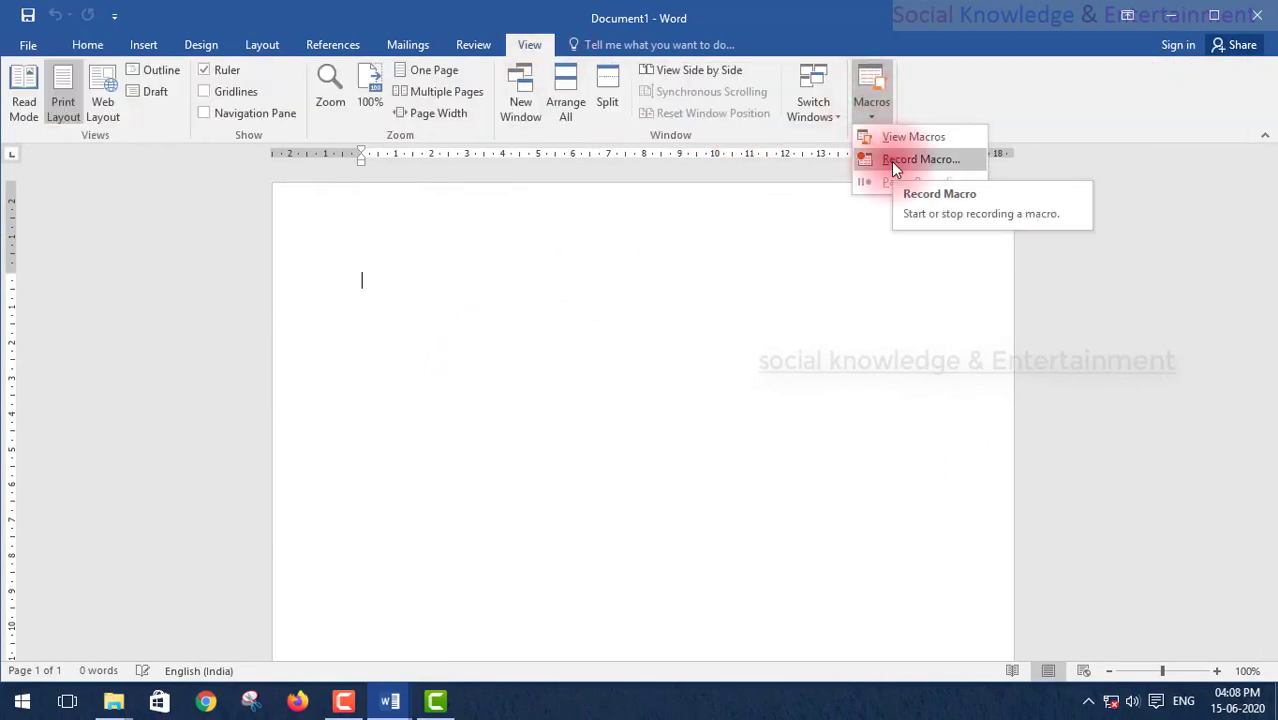
pyautogui.click(375, 302)
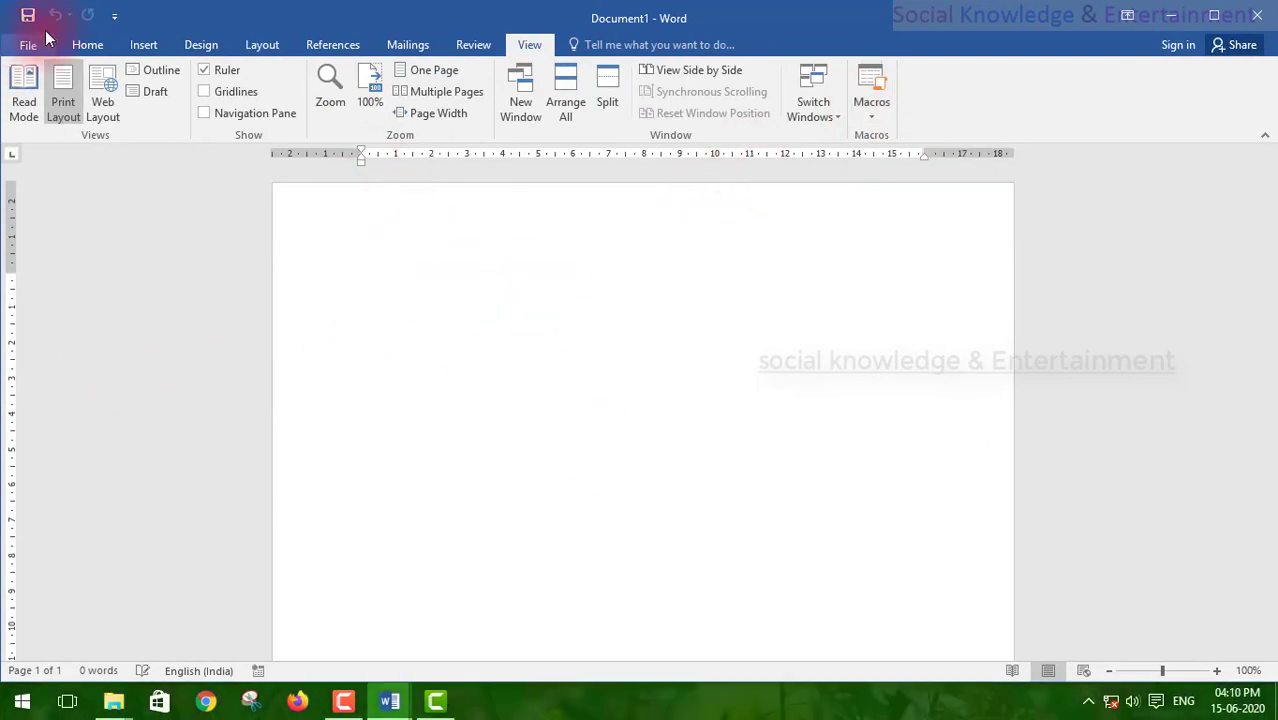
pyautogui.click(80, 45)
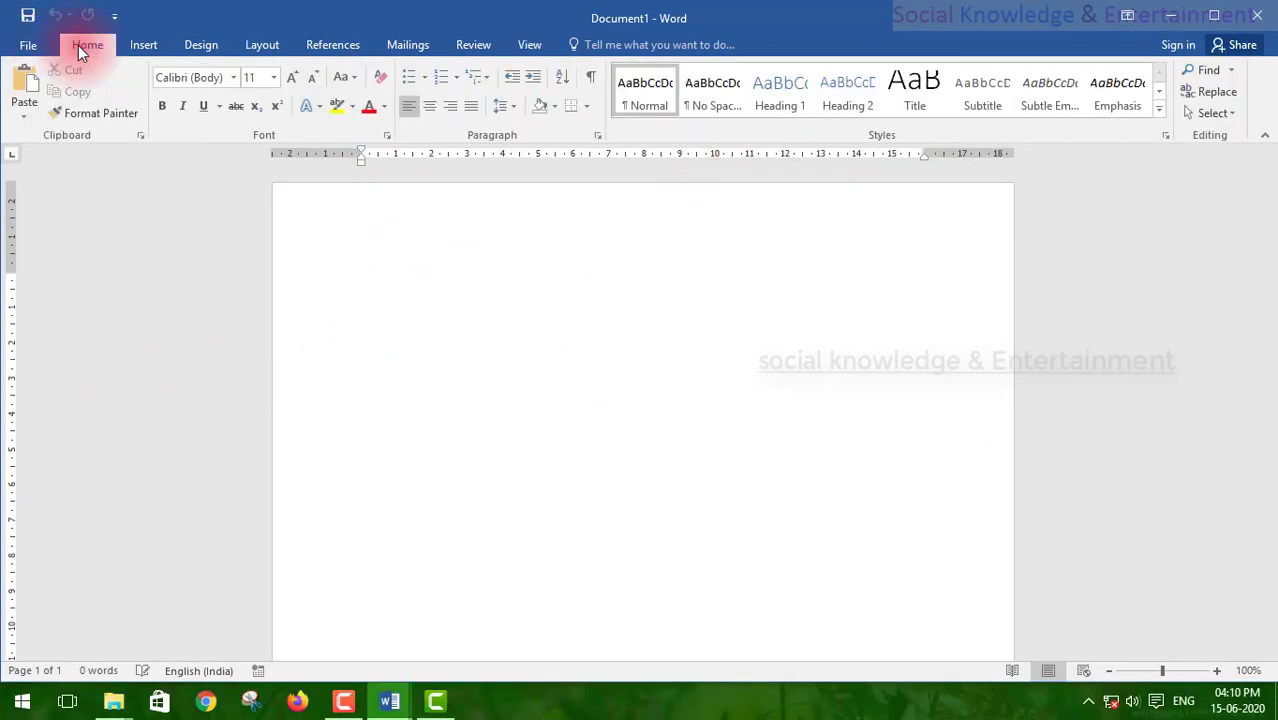
pyautogui.click(530, 46)
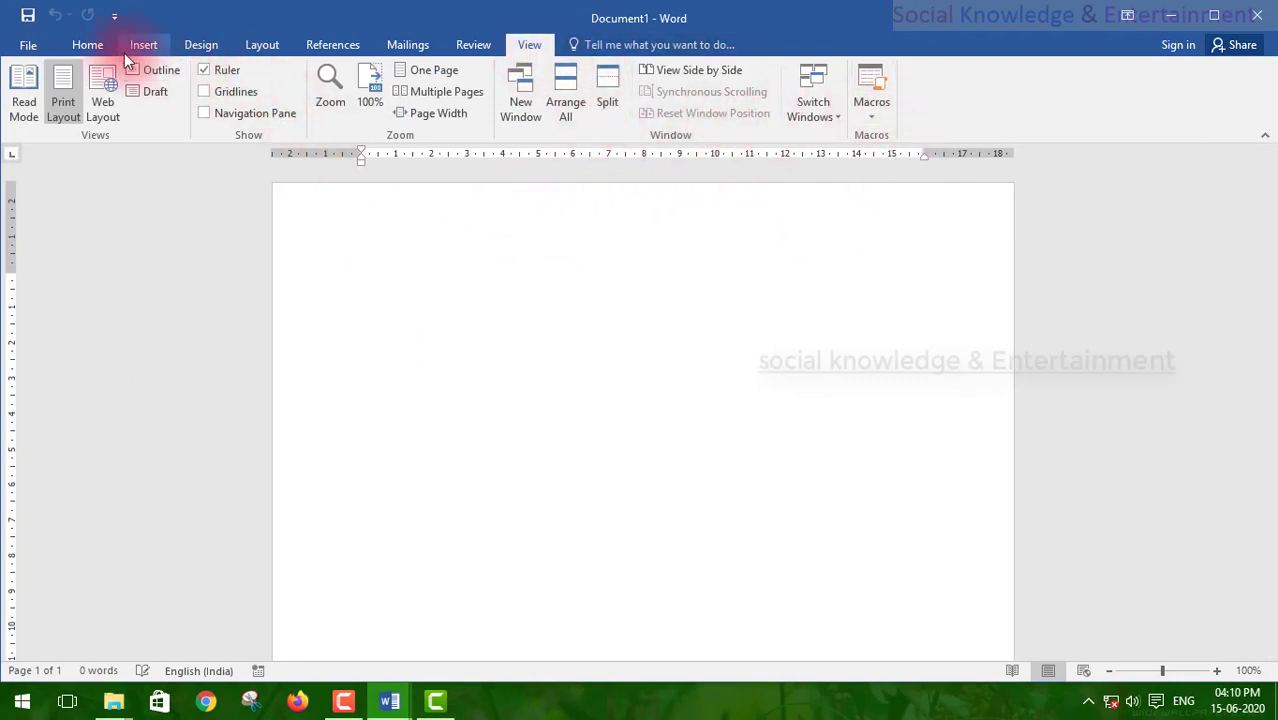
pyautogui.click(90, 45)
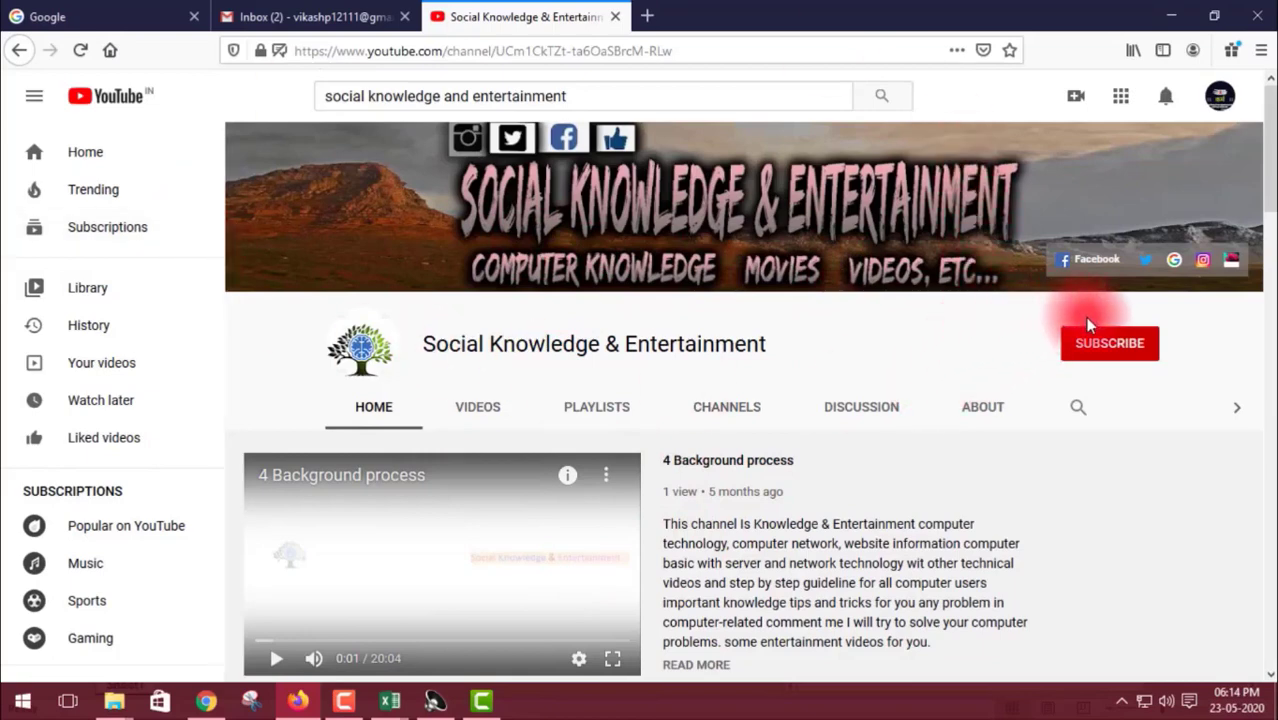
# Step: Subscribe to the channel and set its bell notifications to All
pyautogui.click(1127, 356)
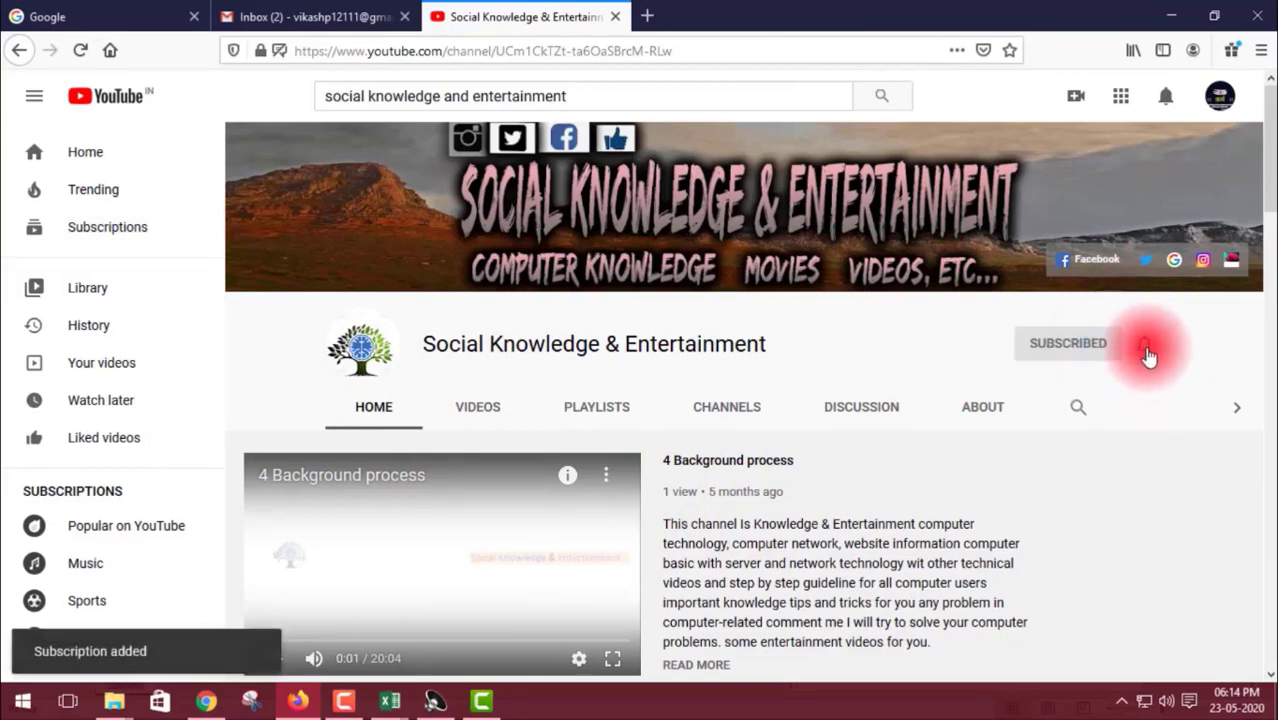
pyautogui.click(1145, 348)
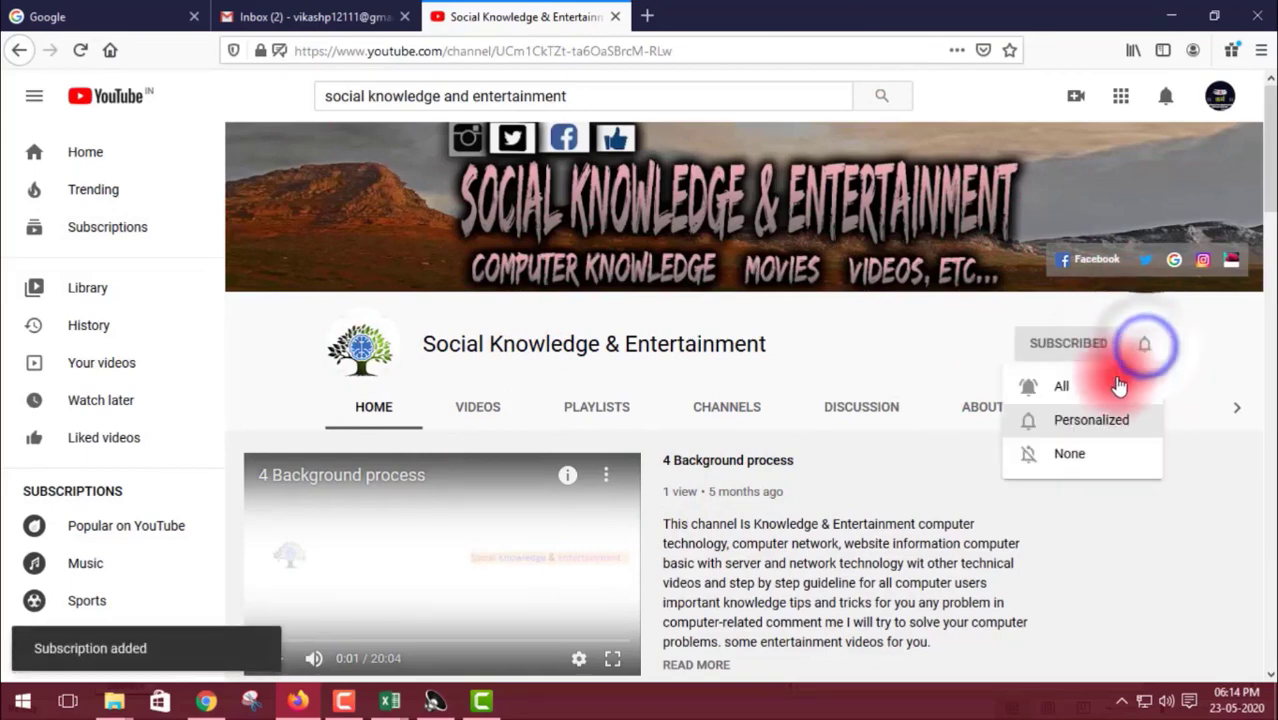
pyautogui.click(1104, 388)
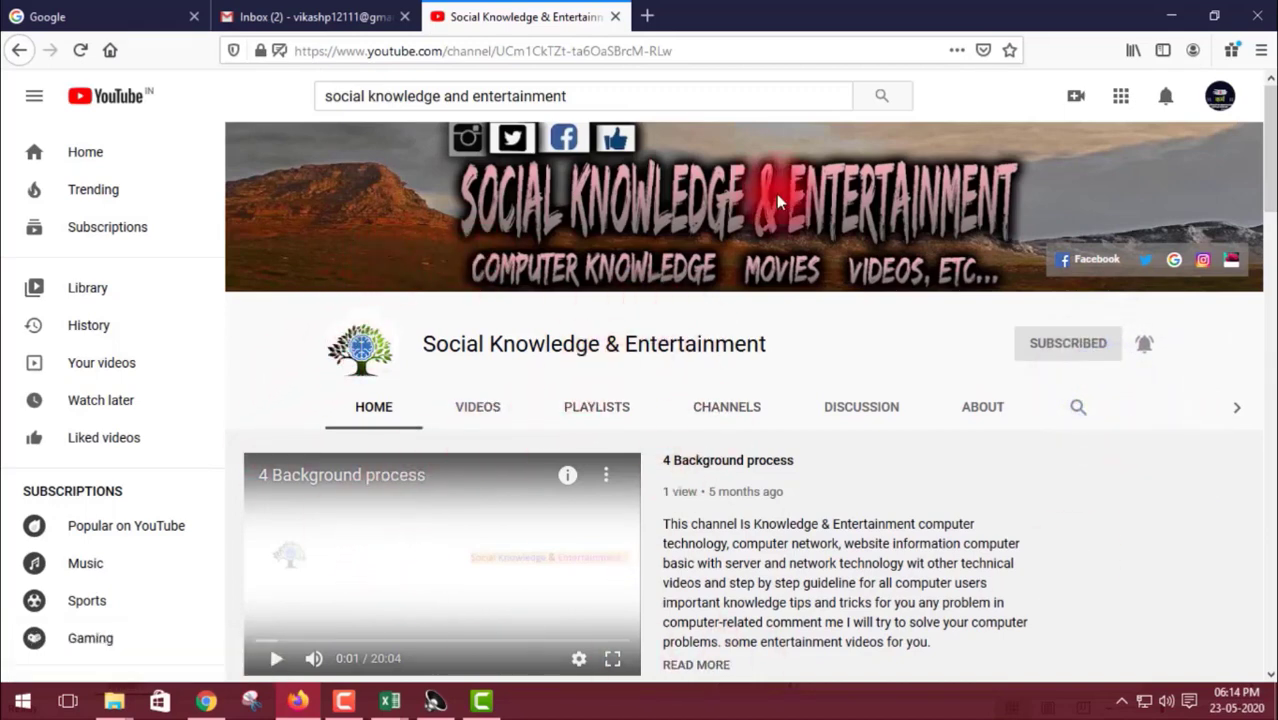
# Step: Browse the channel page and open its PLAYLISTS tab
pyautogui.scroll(-5, 466, 500)
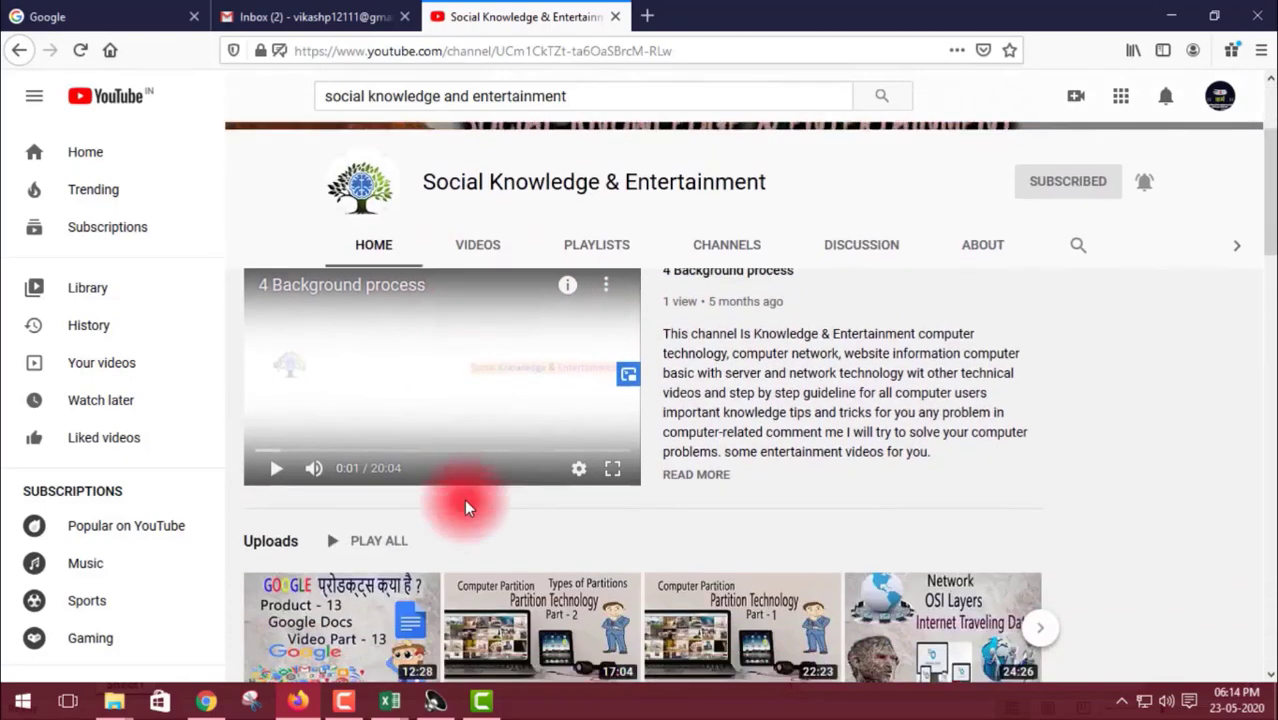
pyautogui.scroll(-10, 450, 390)
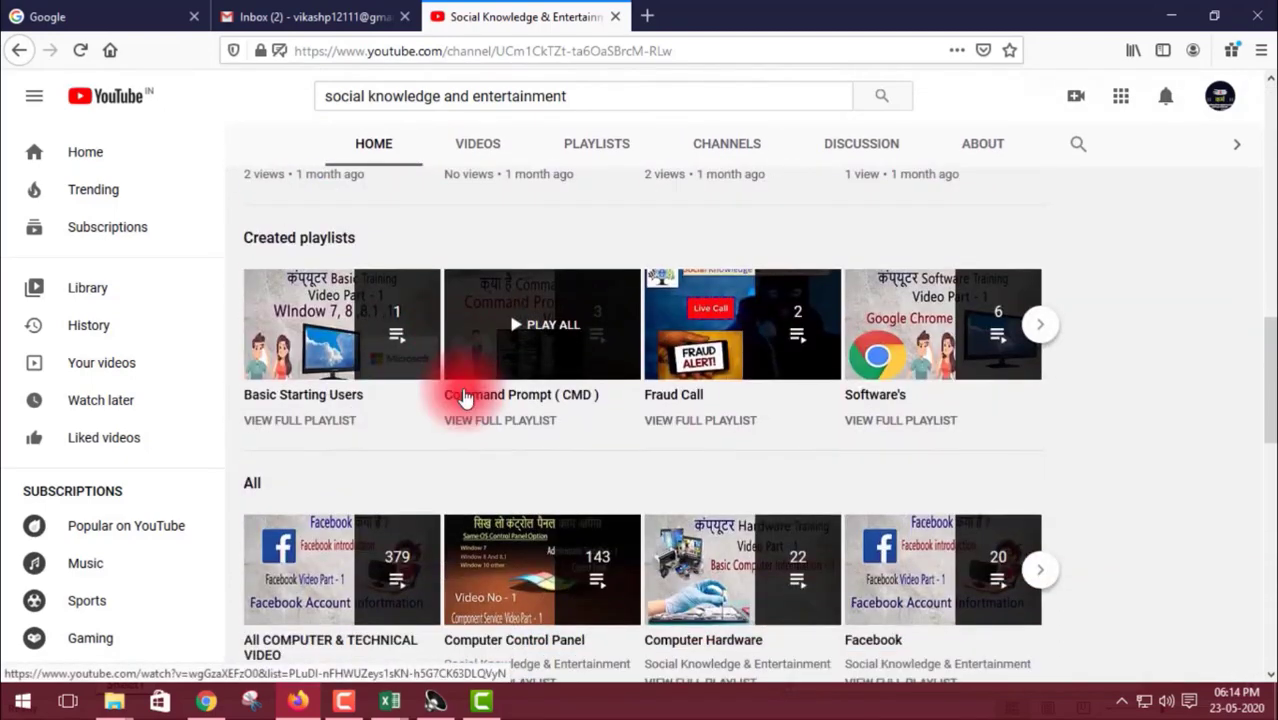
pyautogui.scroll(-4, 463, 397)
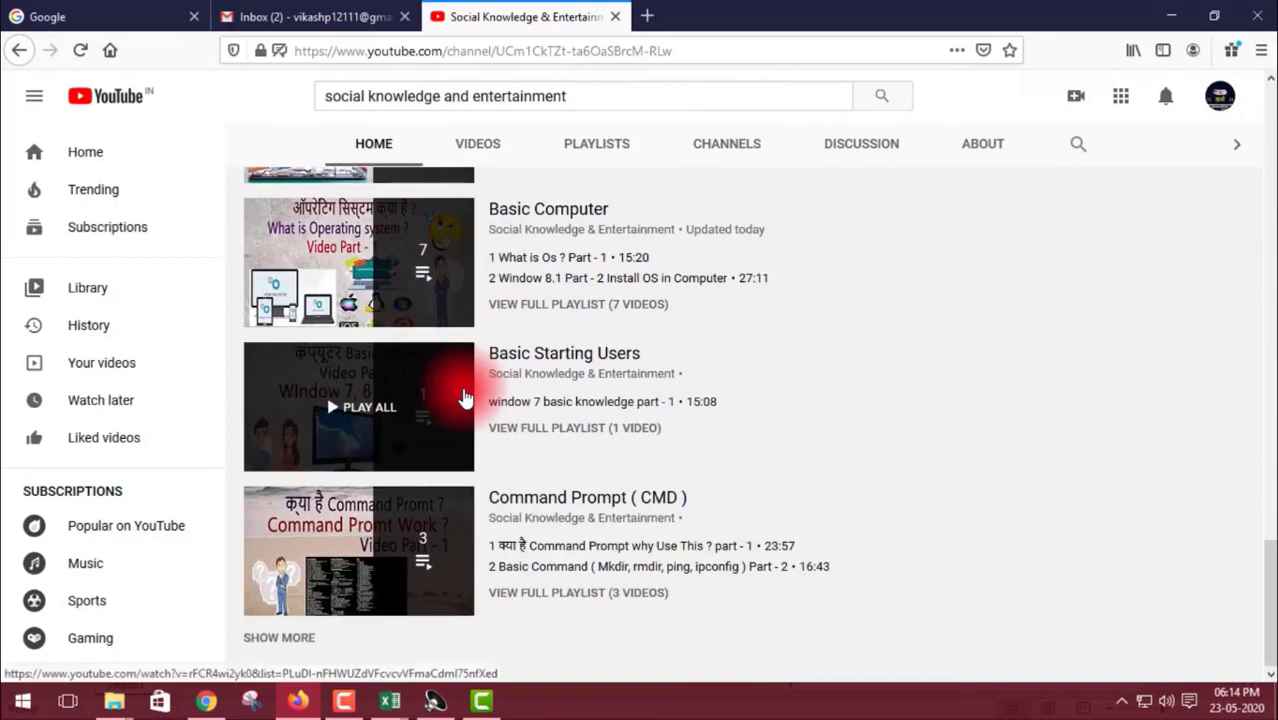
pyautogui.scroll(9, 463, 397)
pyautogui.scroll(6, 465, 398)
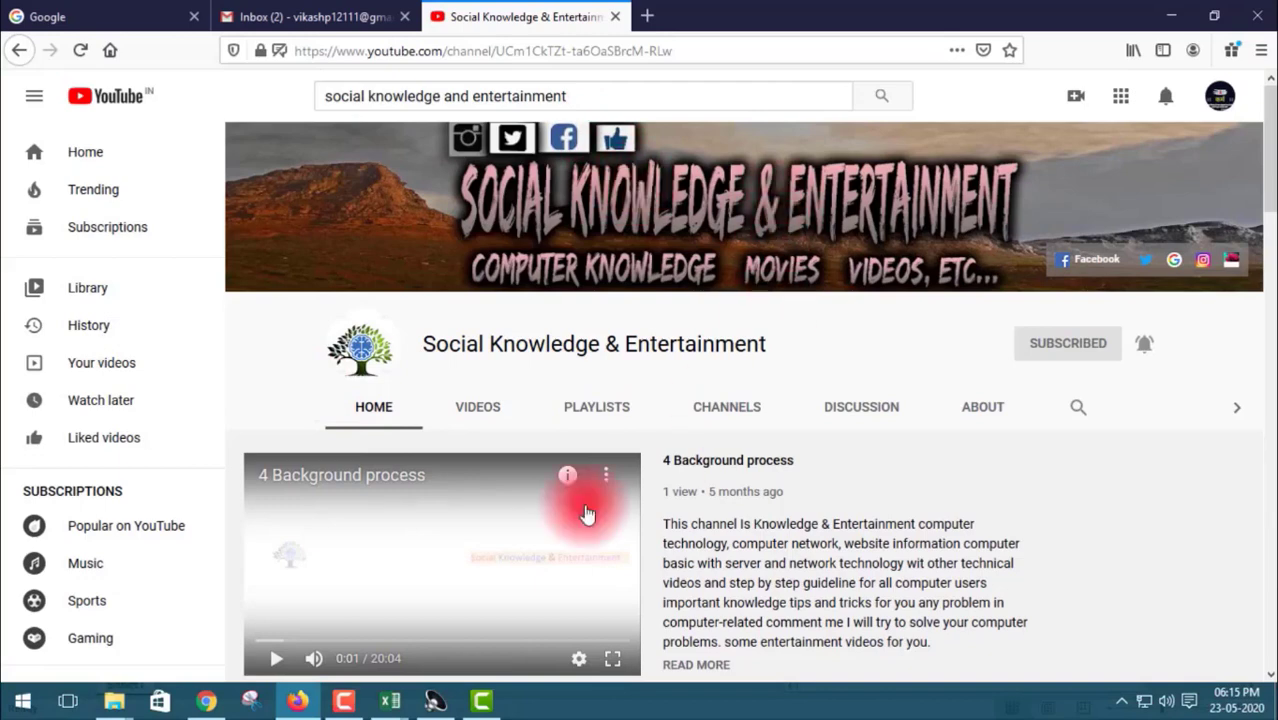
pyautogui.click(597, 412)
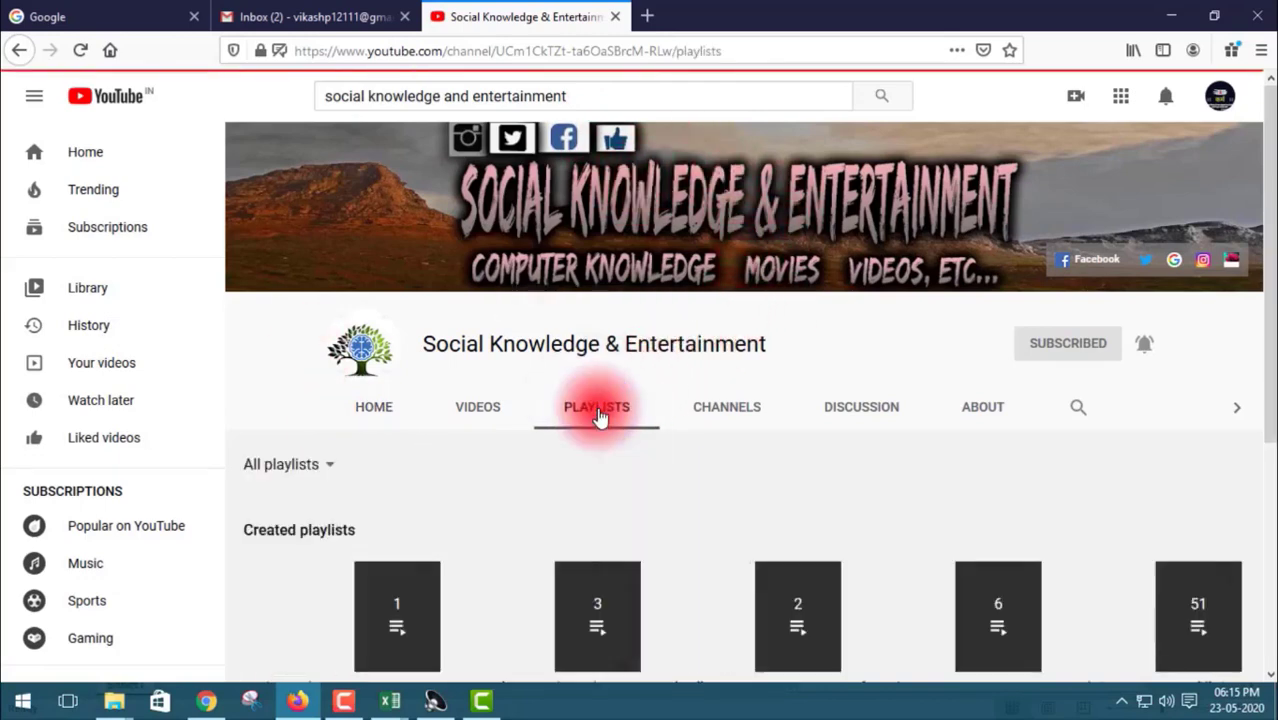
# Step: Play all of Basic Starting Users, then return to the playlists page and close the miniplayer
pyautogui.scroll(-3, 480, 360)
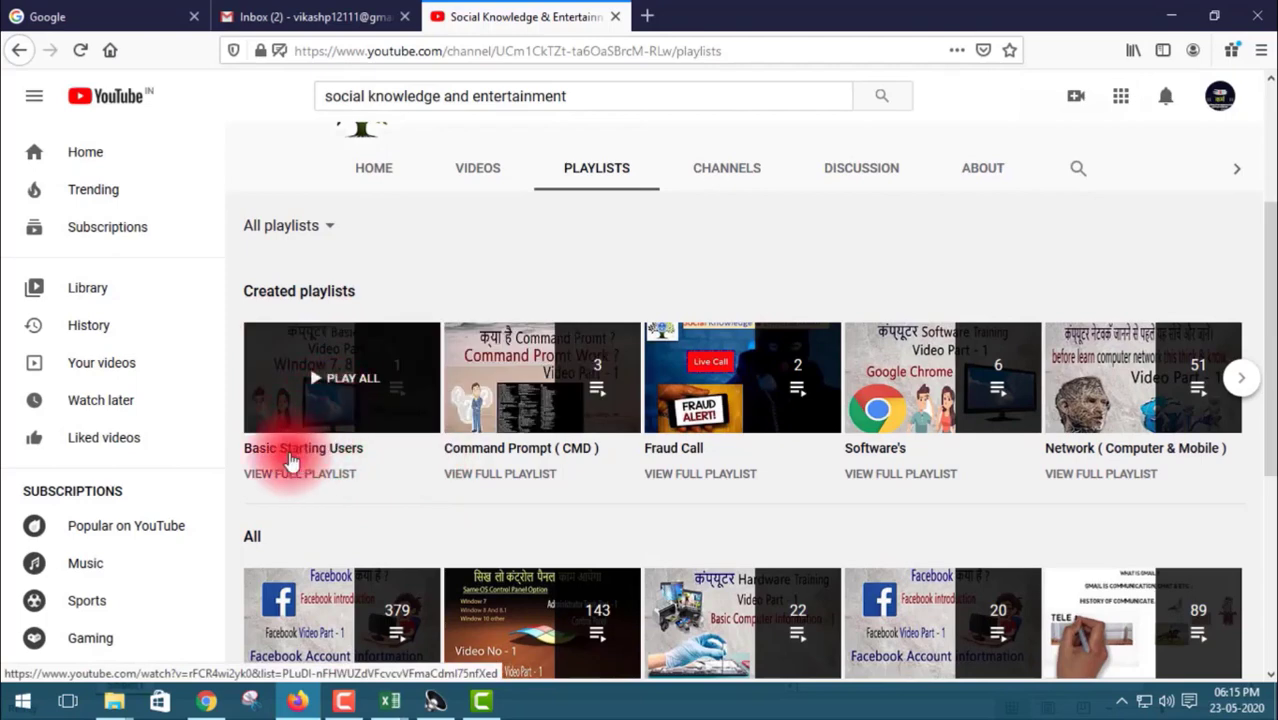
pyautogui.scroll(-1, 333, 392)
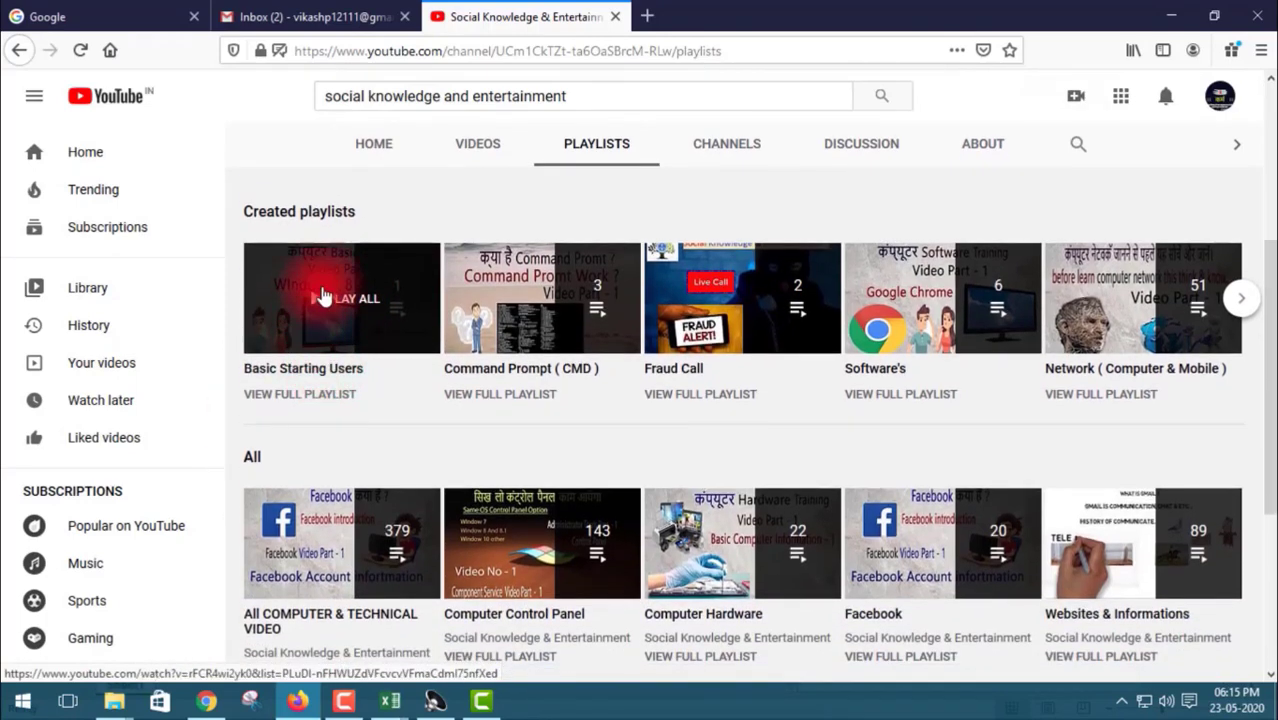
pyautogui.click(340, 294)
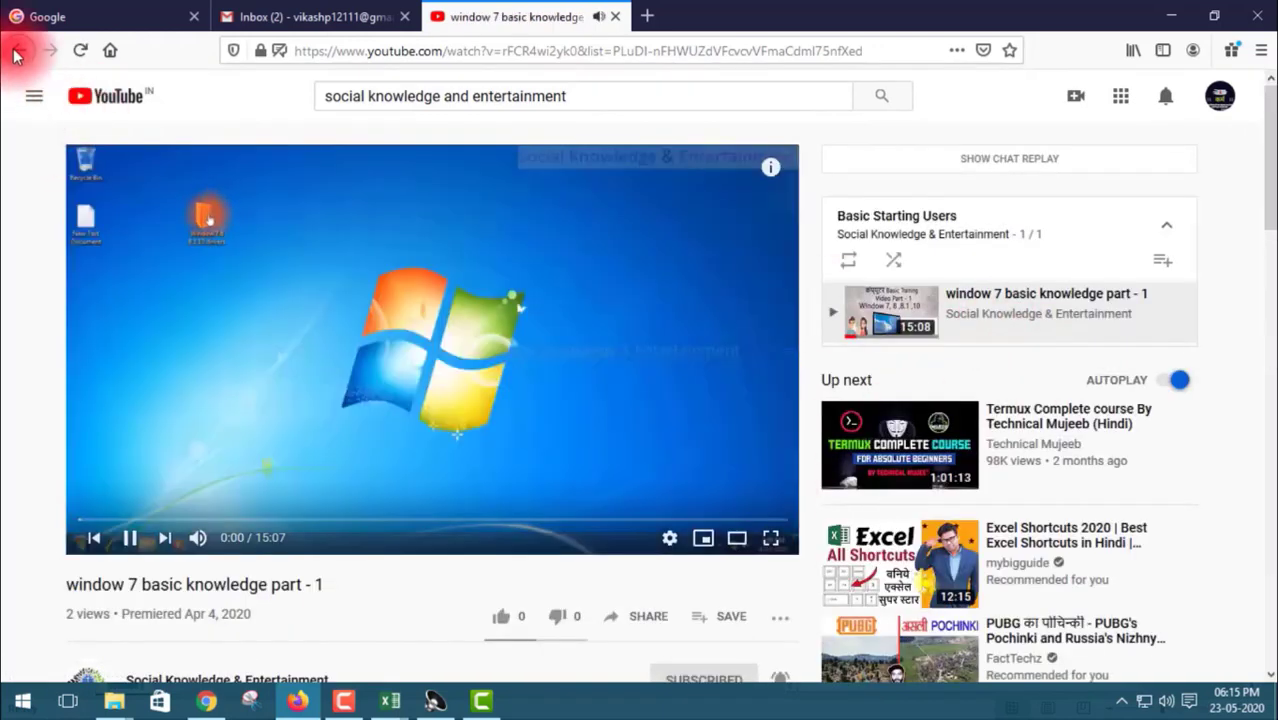
pyautogui.click(17, 52)
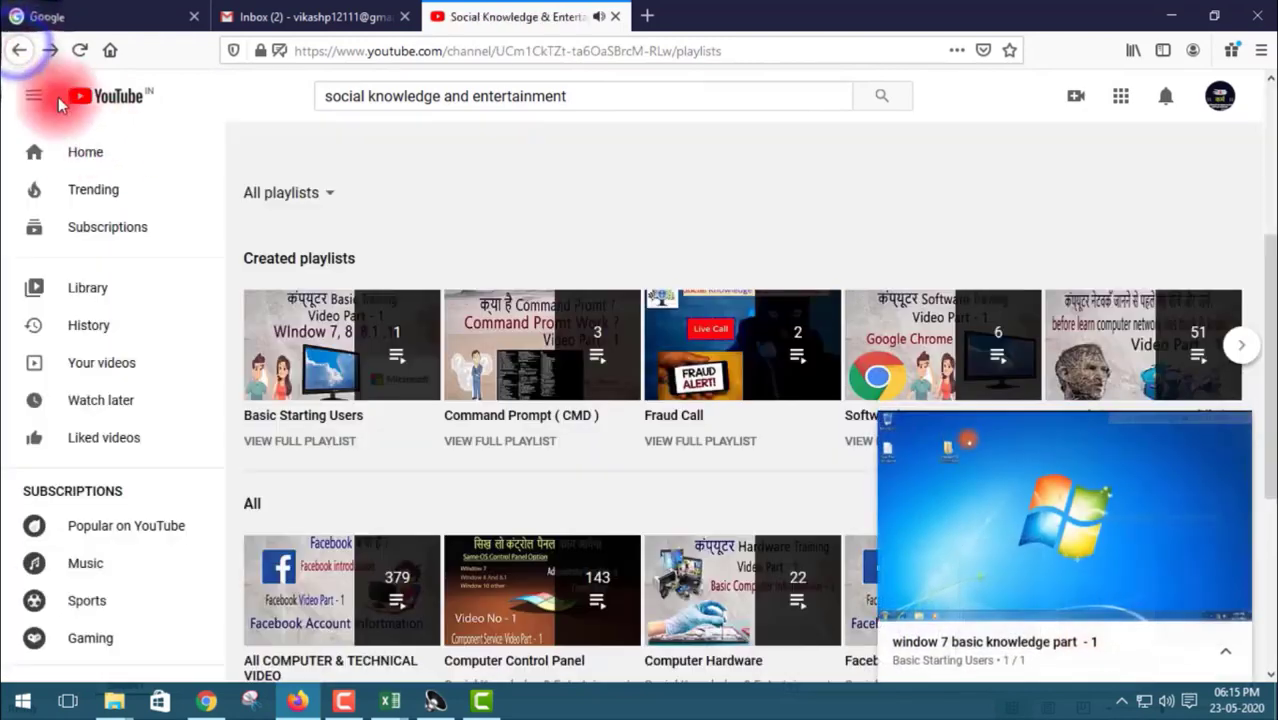
pyautogui.click(1232, 432)
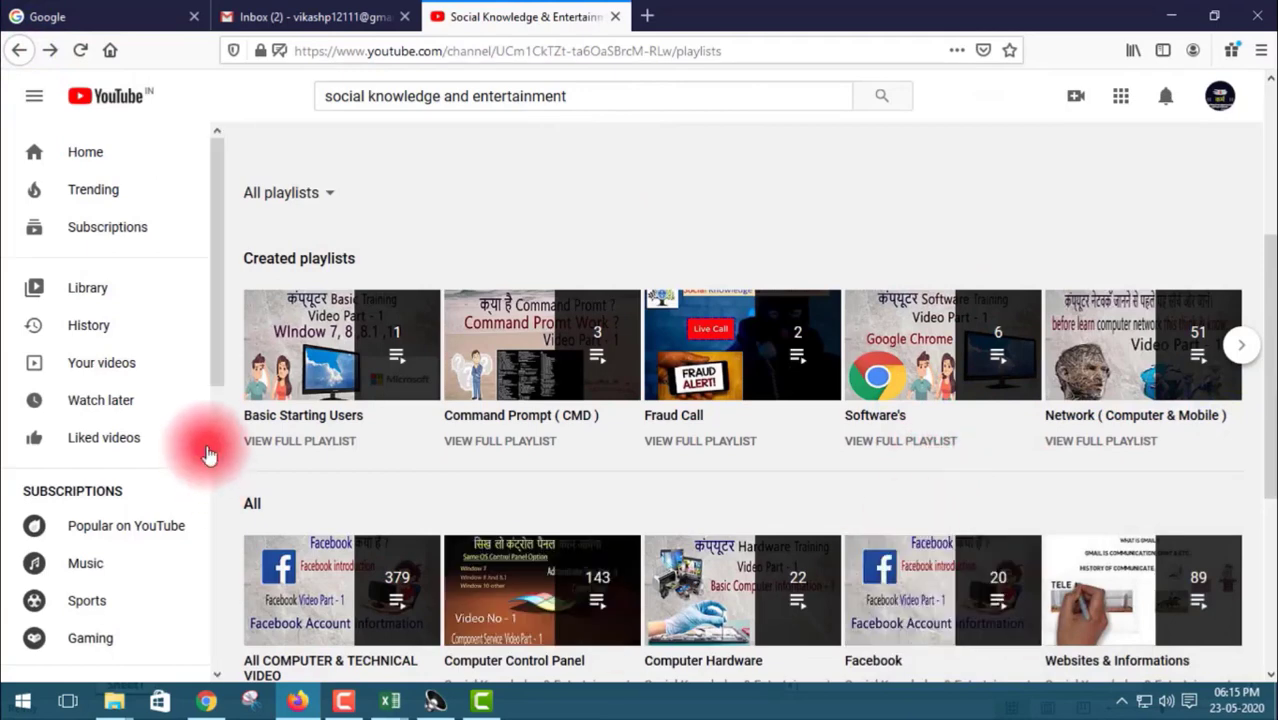
# Step: Browse the channel's playlists down to the All section, e.g. Computer Control Panel (143 videos)
pyautogui.moveTo(375, 341)
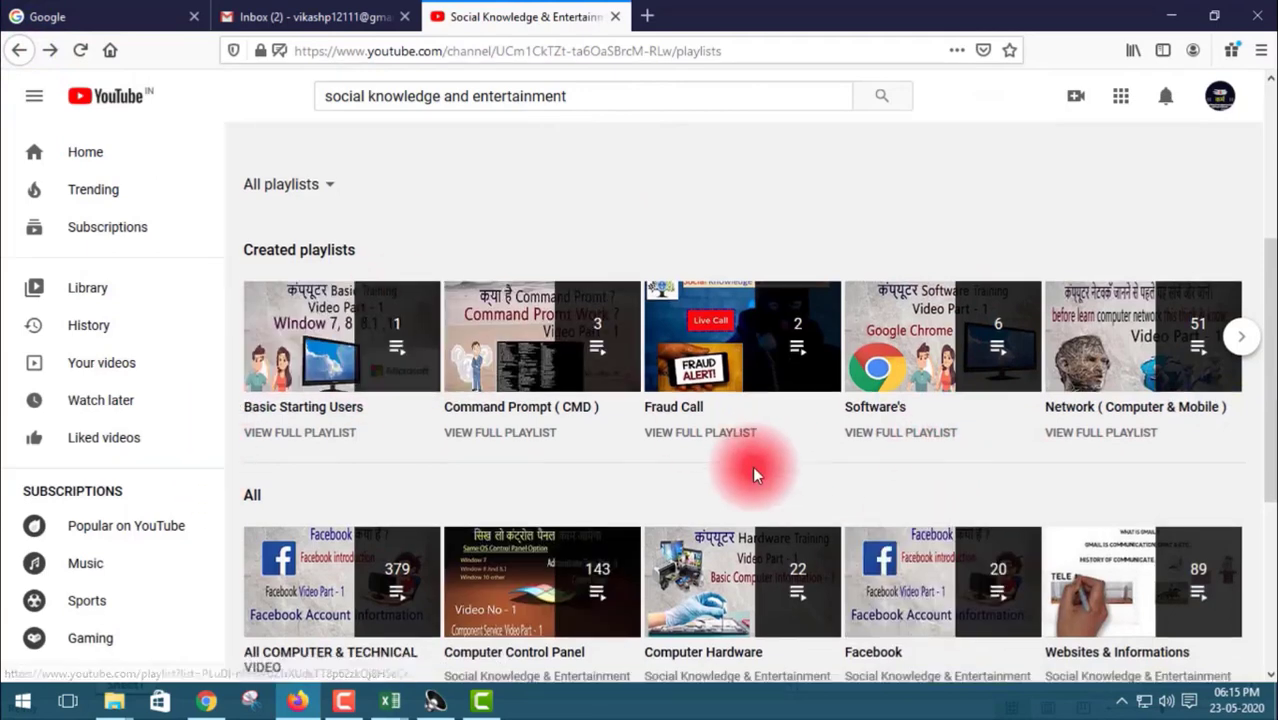
pyautogui.scroll(-3, 752, 470)
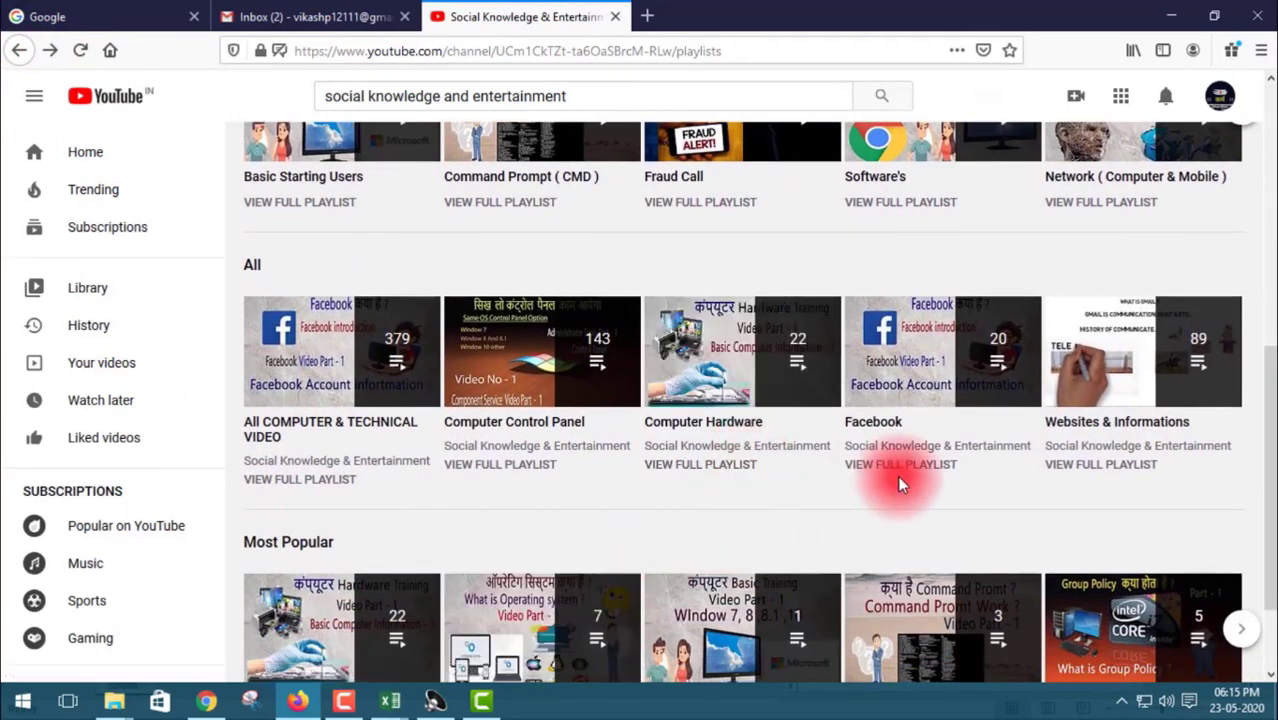
pyautogui.scroll(-1, 880, 495)
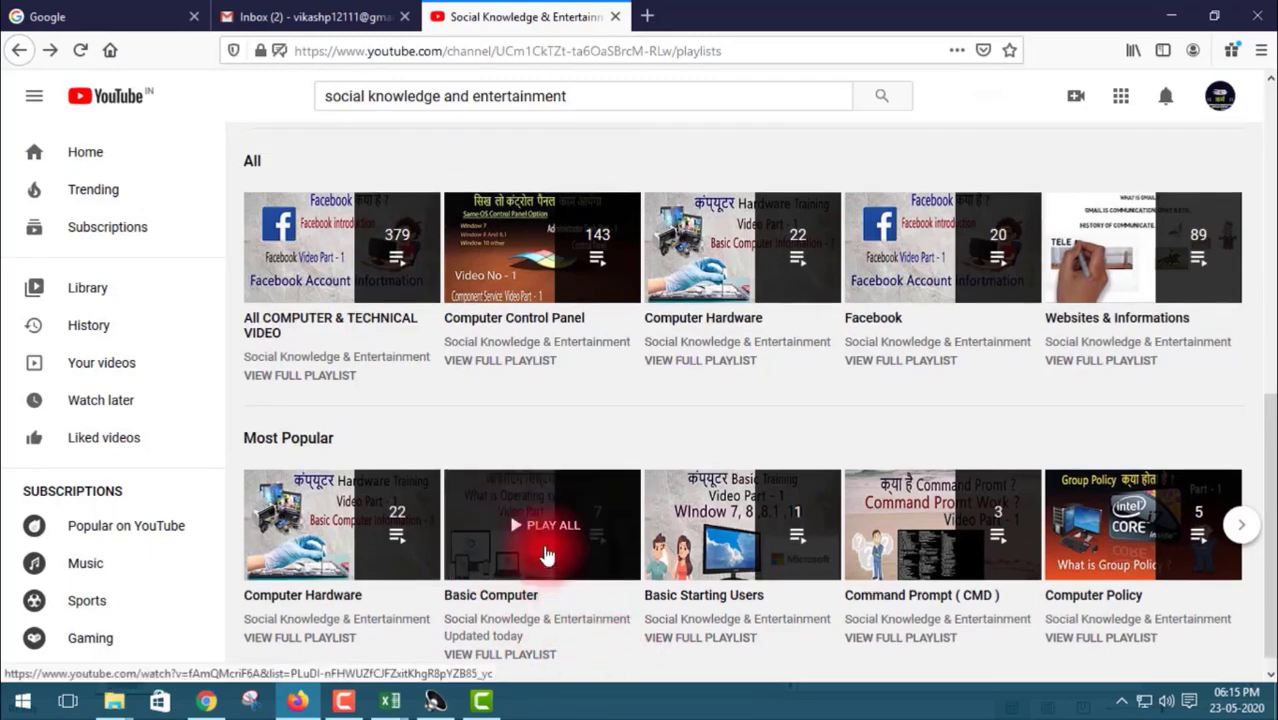
pyautogui.scroll(3, 545, 557)
pyautogui.scroll(3, 544, 551)
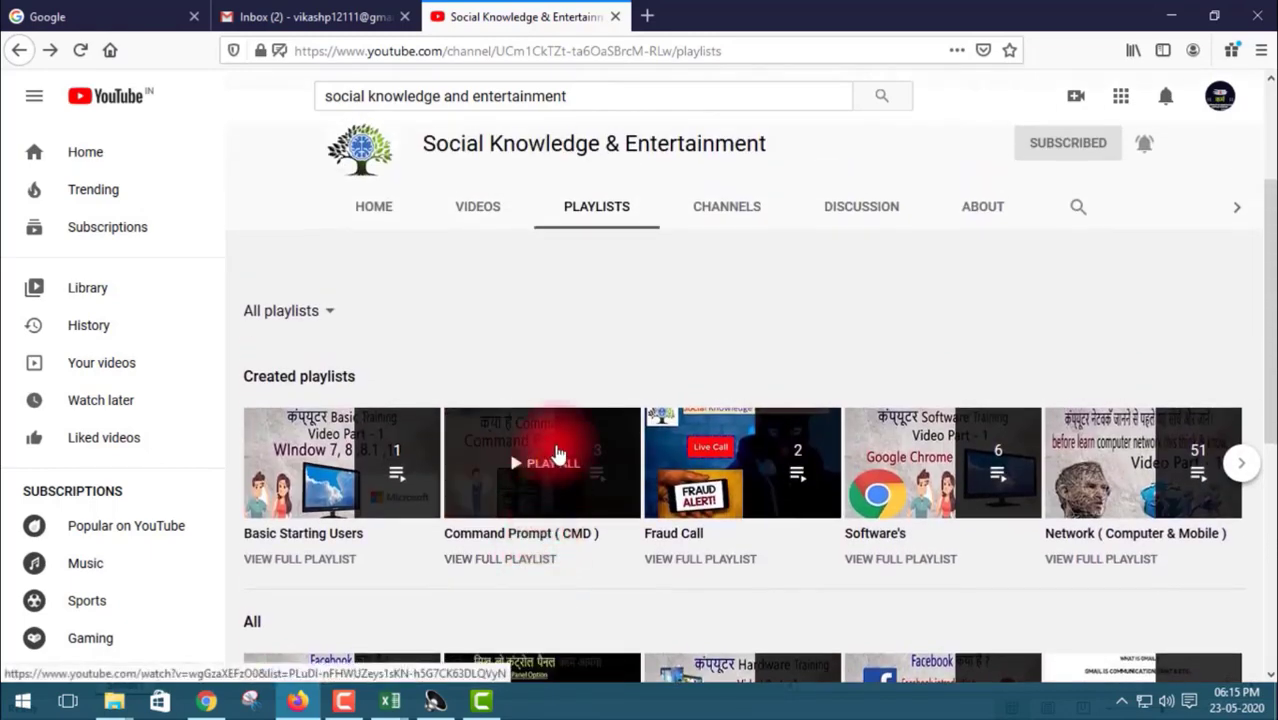
pyautogui.moveTo(984, 512)
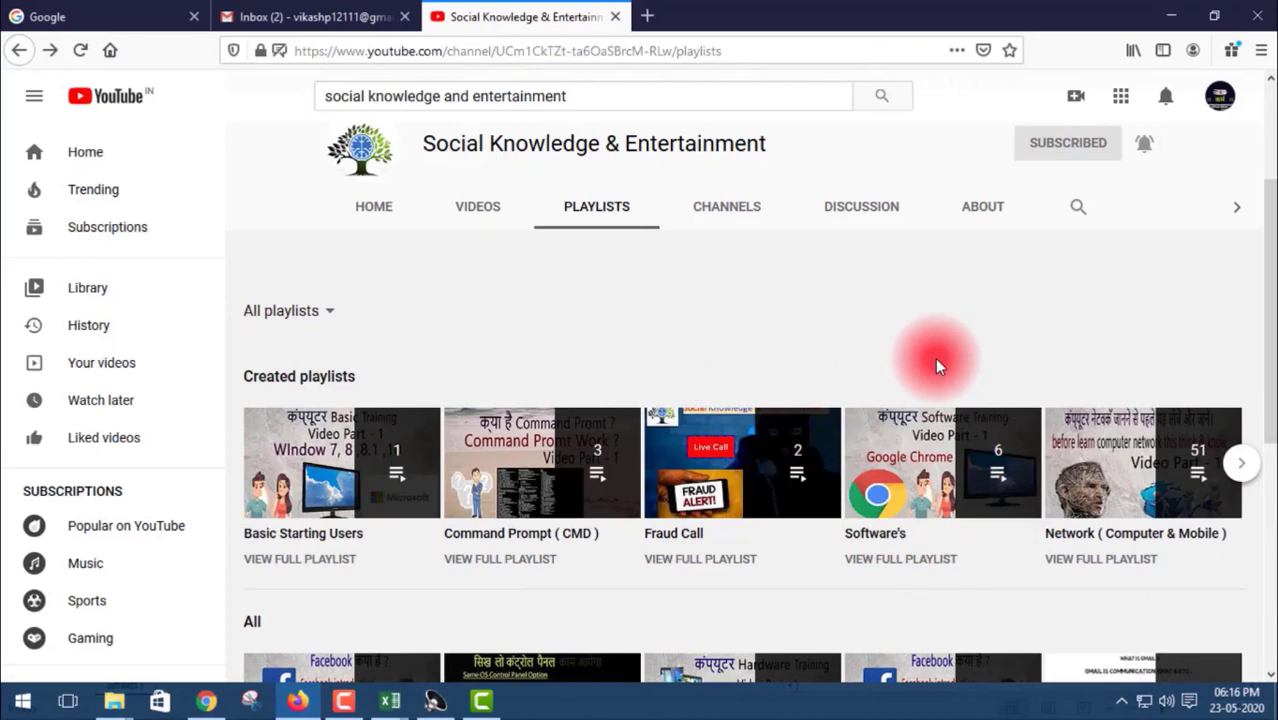
pyautogui.moveTo(957, 483)
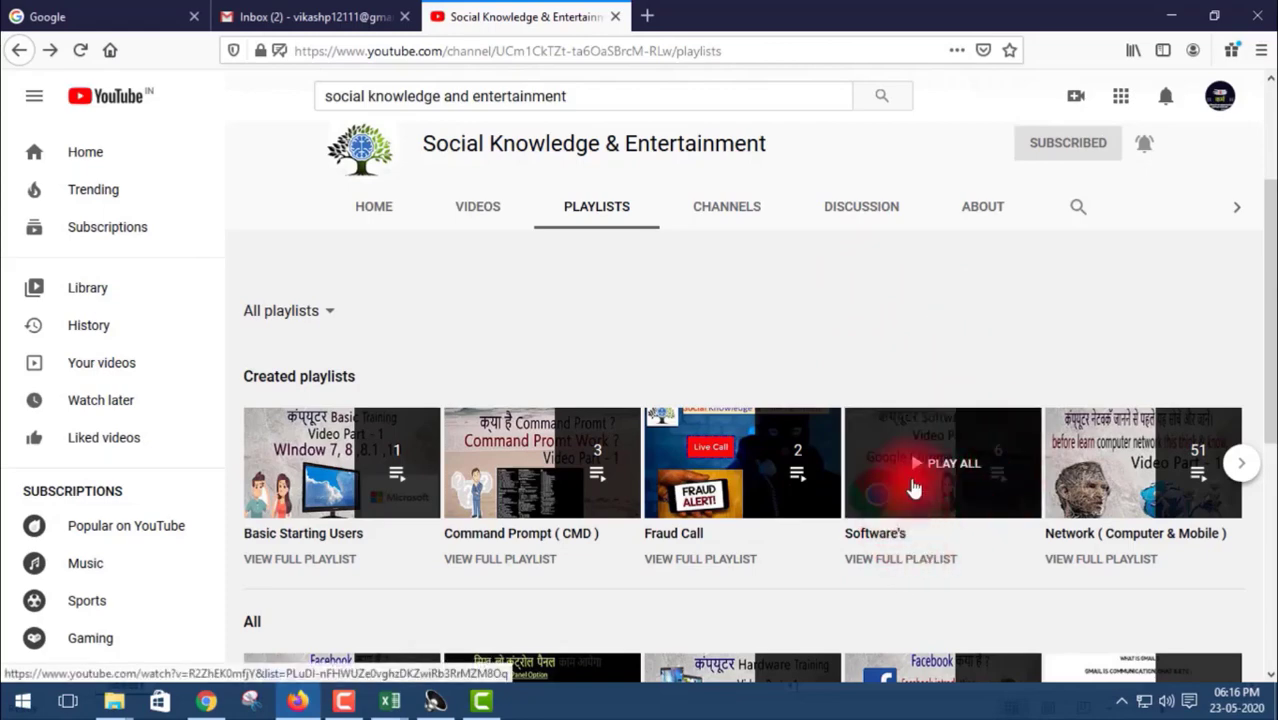
pyautogui.scroll(-1, 938, 512)
pyautogui.scroll(-3, 895, 434)
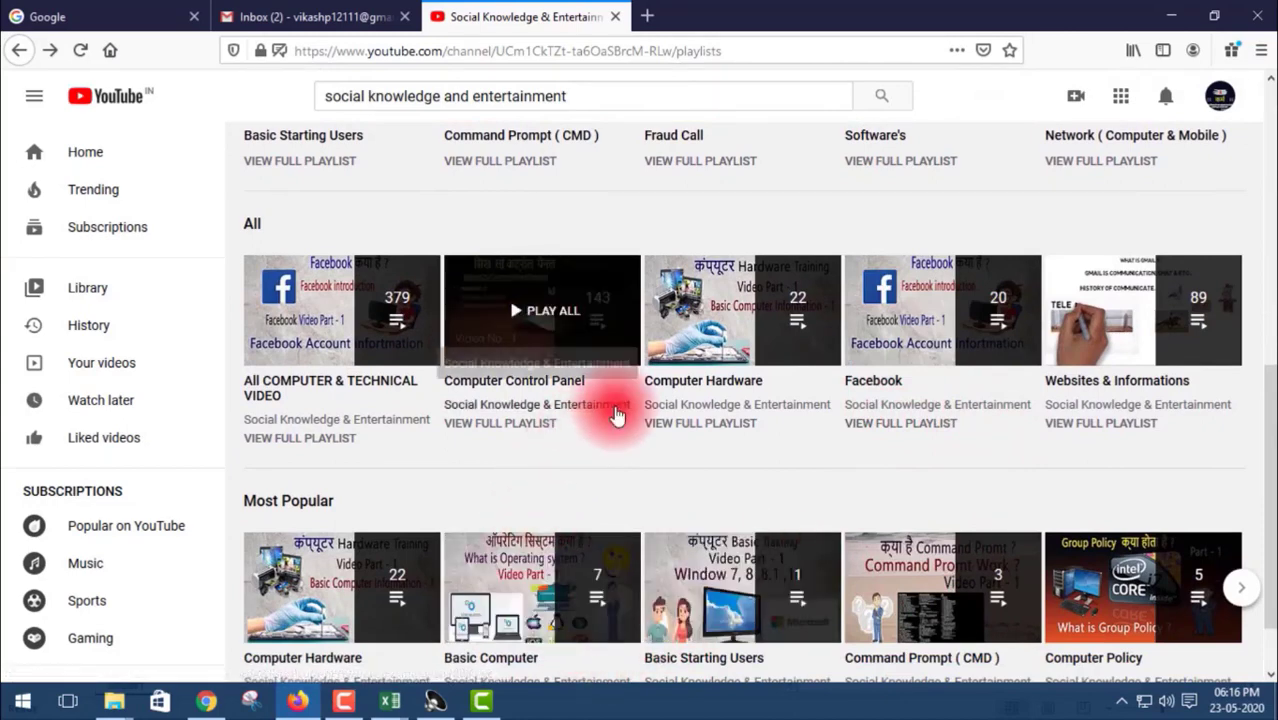
pyautogui.scroll(-1, 771, 439)
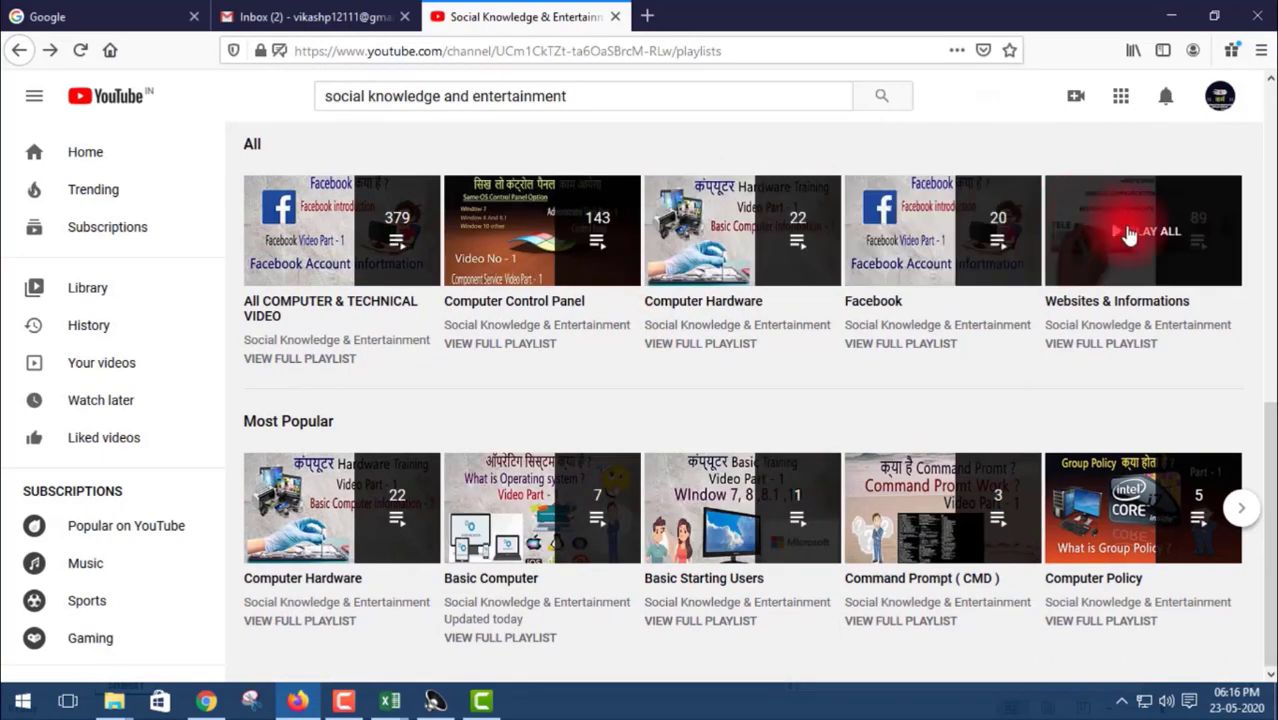
# Step: Play the Websites & Informations playlist, then return to playlists and dismiss the Gmail miniplayer
pyautogui.click(1145, 256)
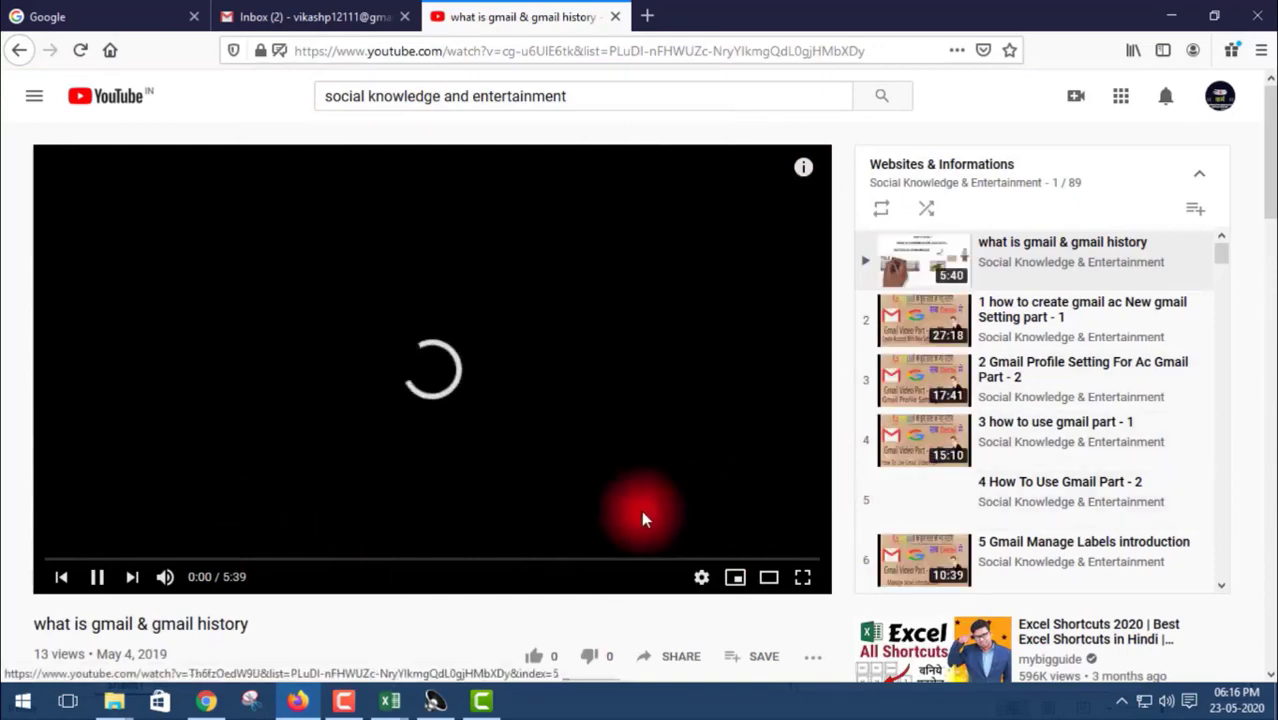
pyautogui.scroll(-10, 941, 337)
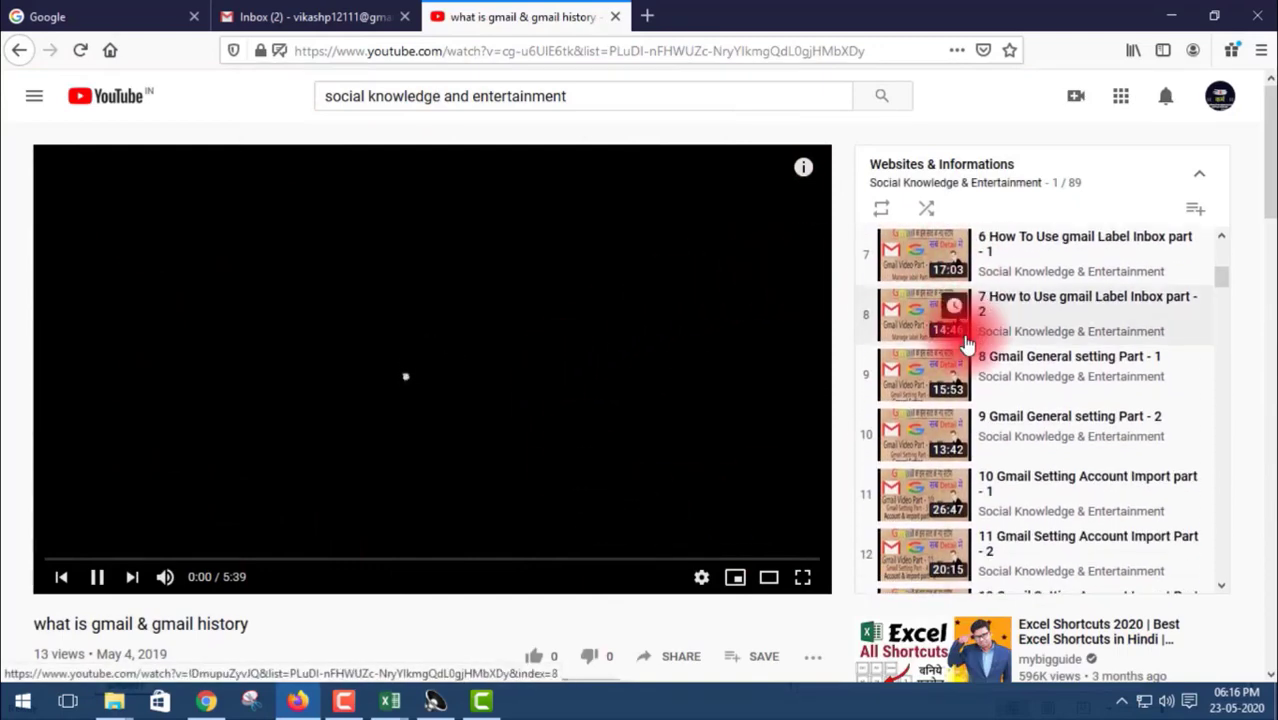
pyautogui.scroll(-5, 967, 344)
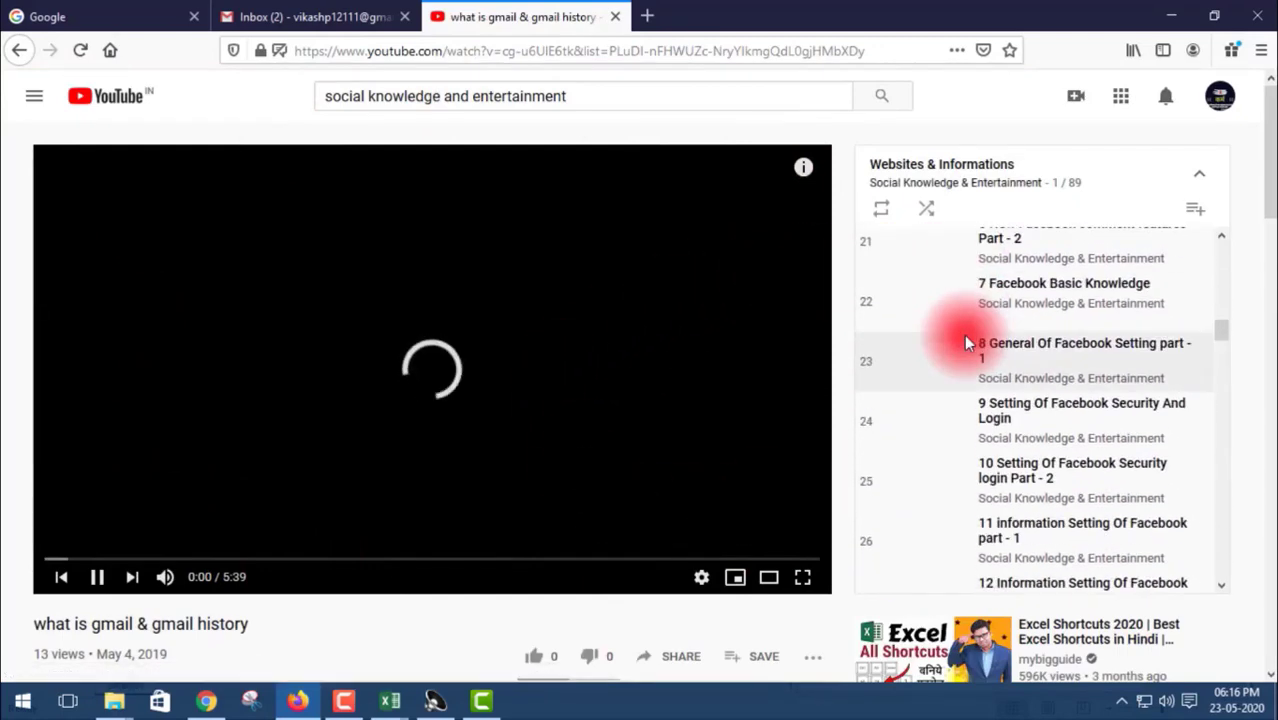
pyautogui.scroll(-10, 994, 392)
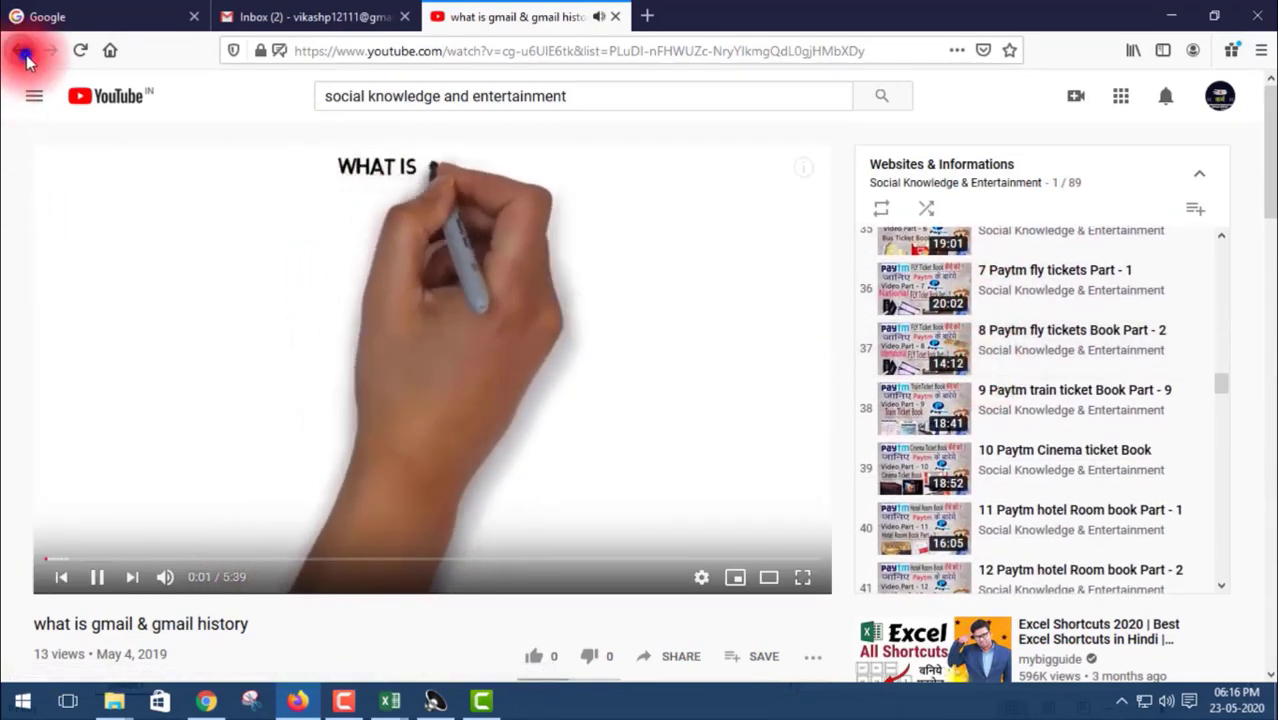
pyautogui.click(24, 54)
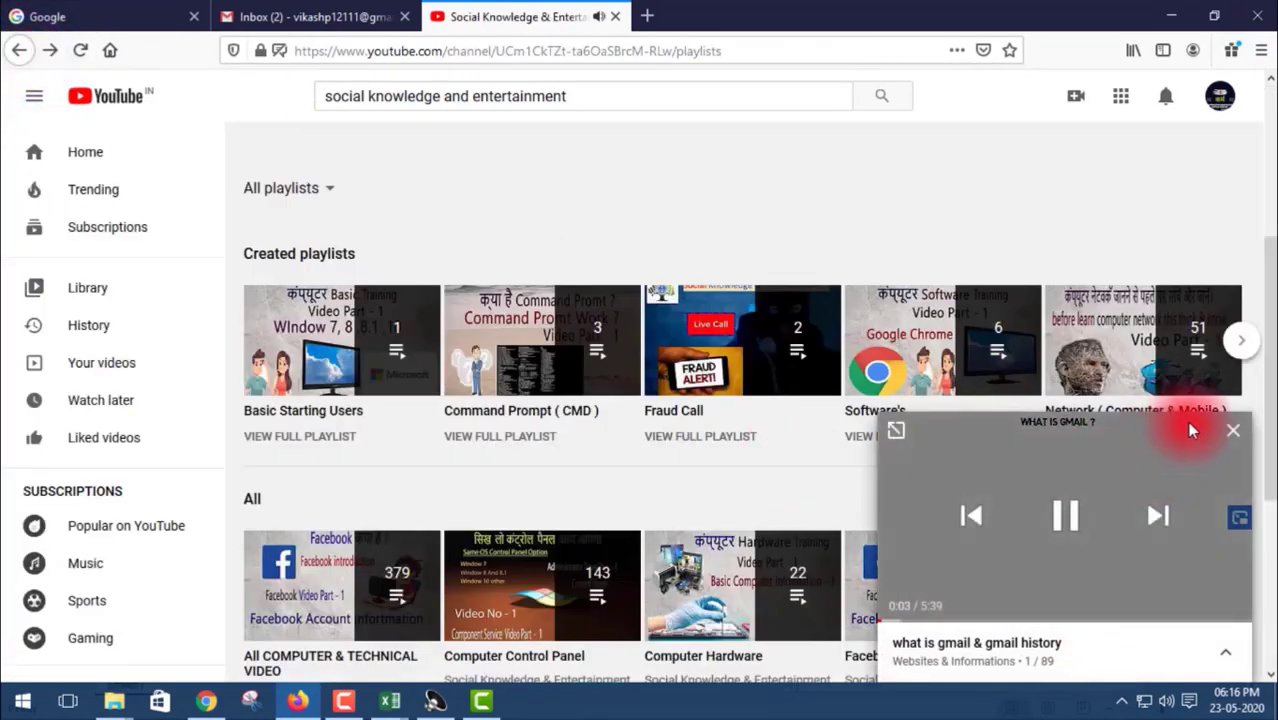
pyautogui.click(1236, 436)
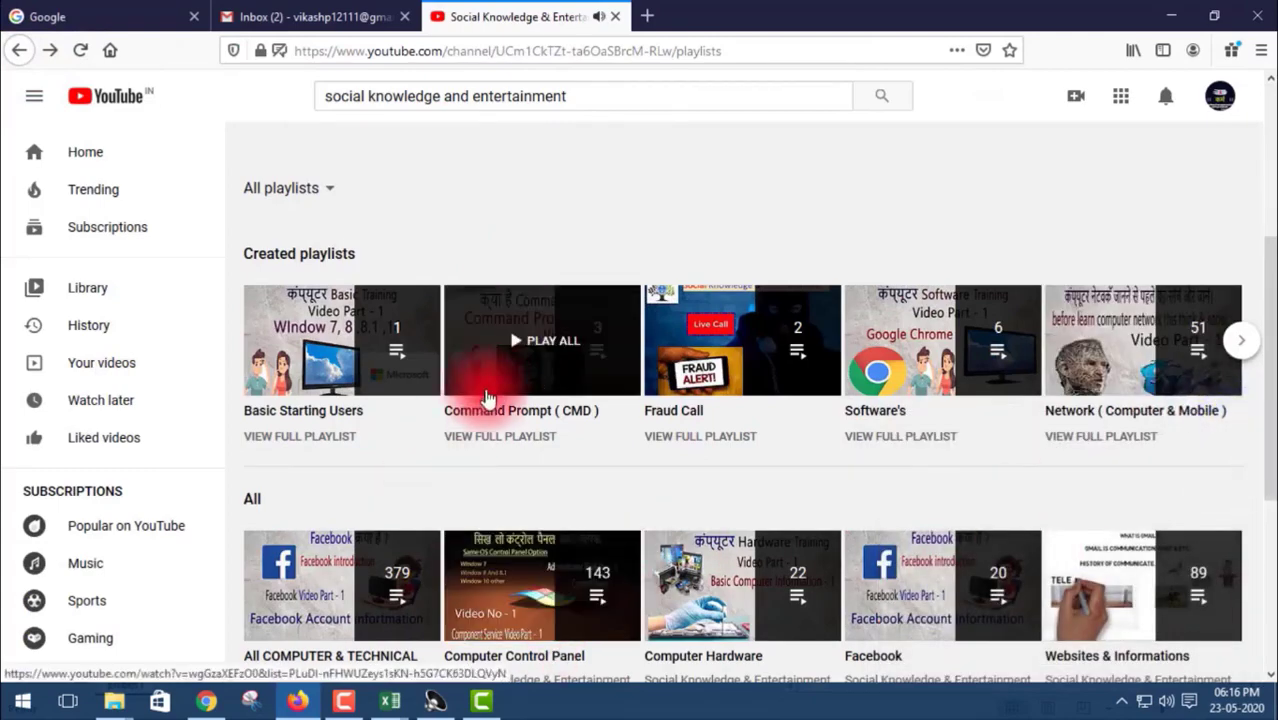
pyautogui.scroll(-3, 520, 393)
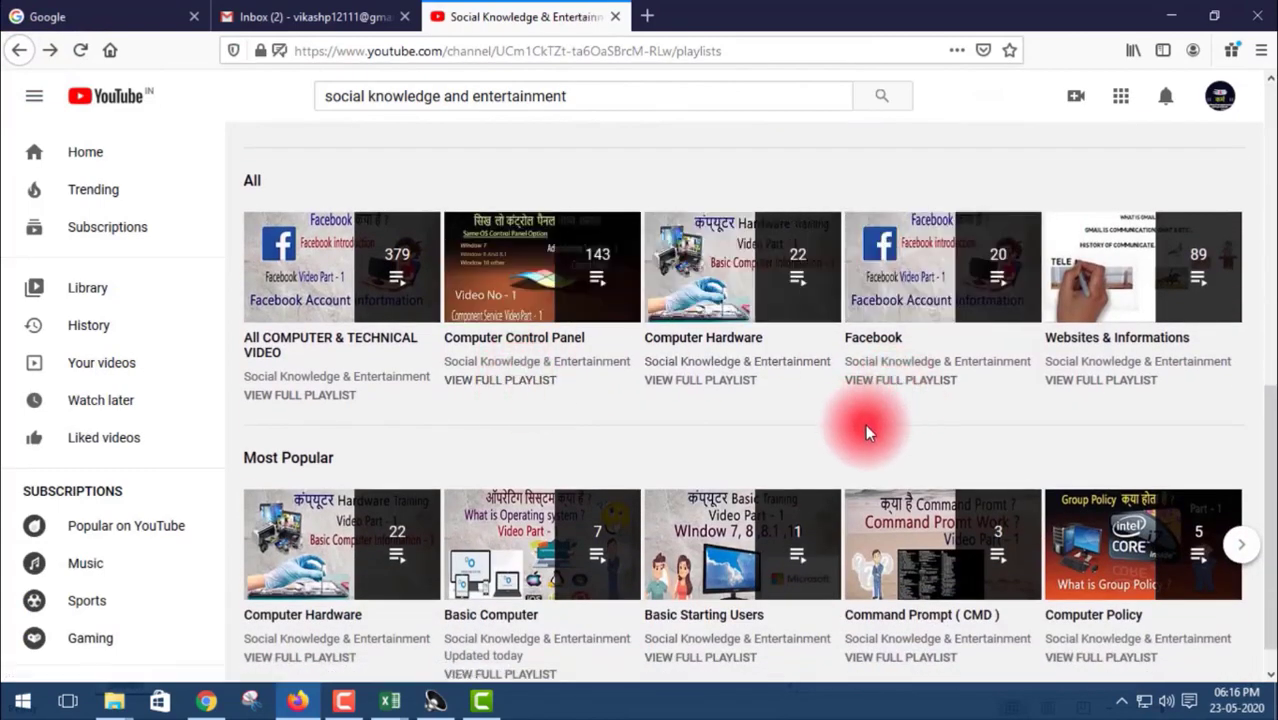
pyautogui.scroll(-1, 848, 394)
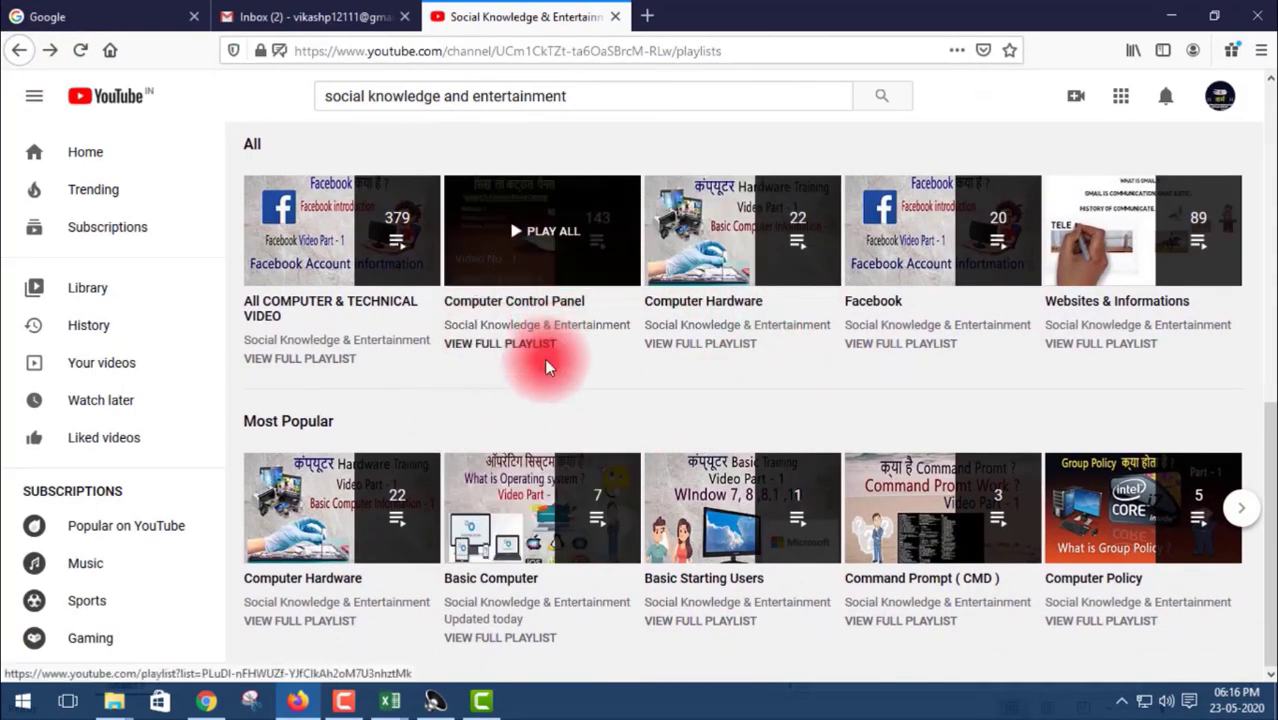
pyautogui.scroll(1, 510, 362)
pyautogui.scroll(1, 504, 363)
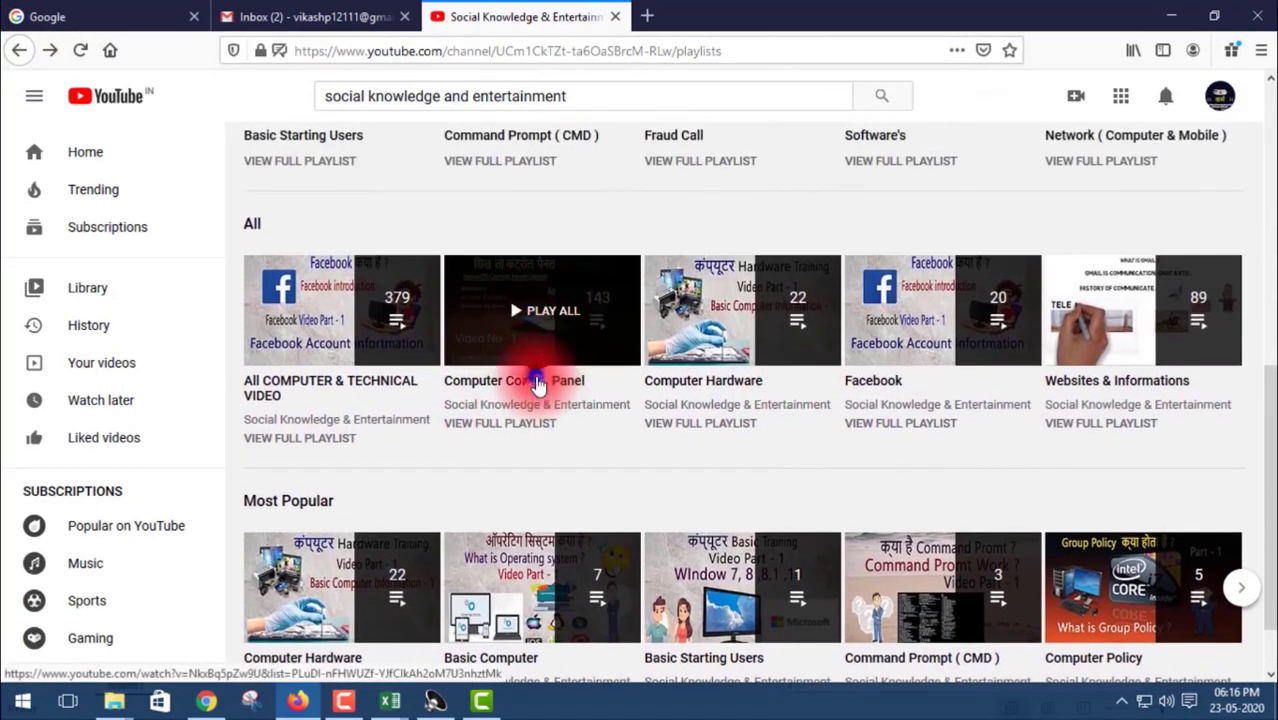
# Step: Open and pause the Computer Control Panel playlist, then go back and close its miniplayer
pyautogui.click(537, 383)
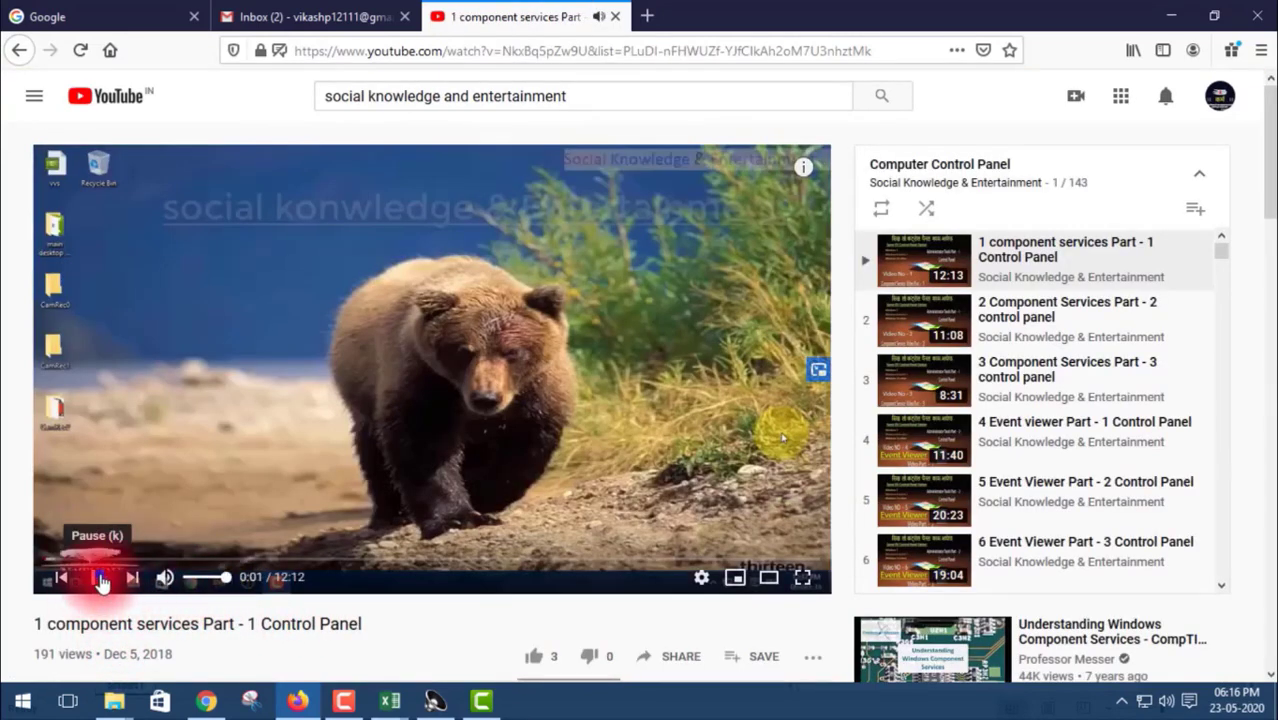
pyautogui.click(101, 582)
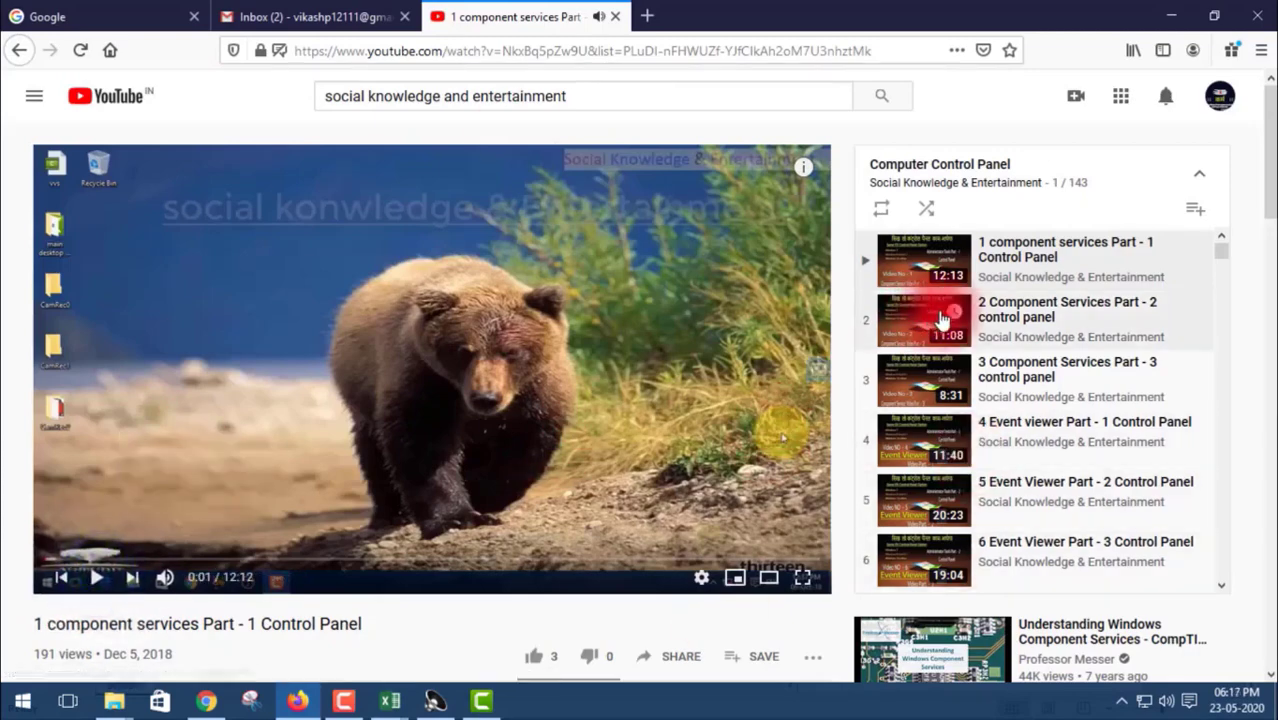
pyautogui.scroll(-5, 998, 360)
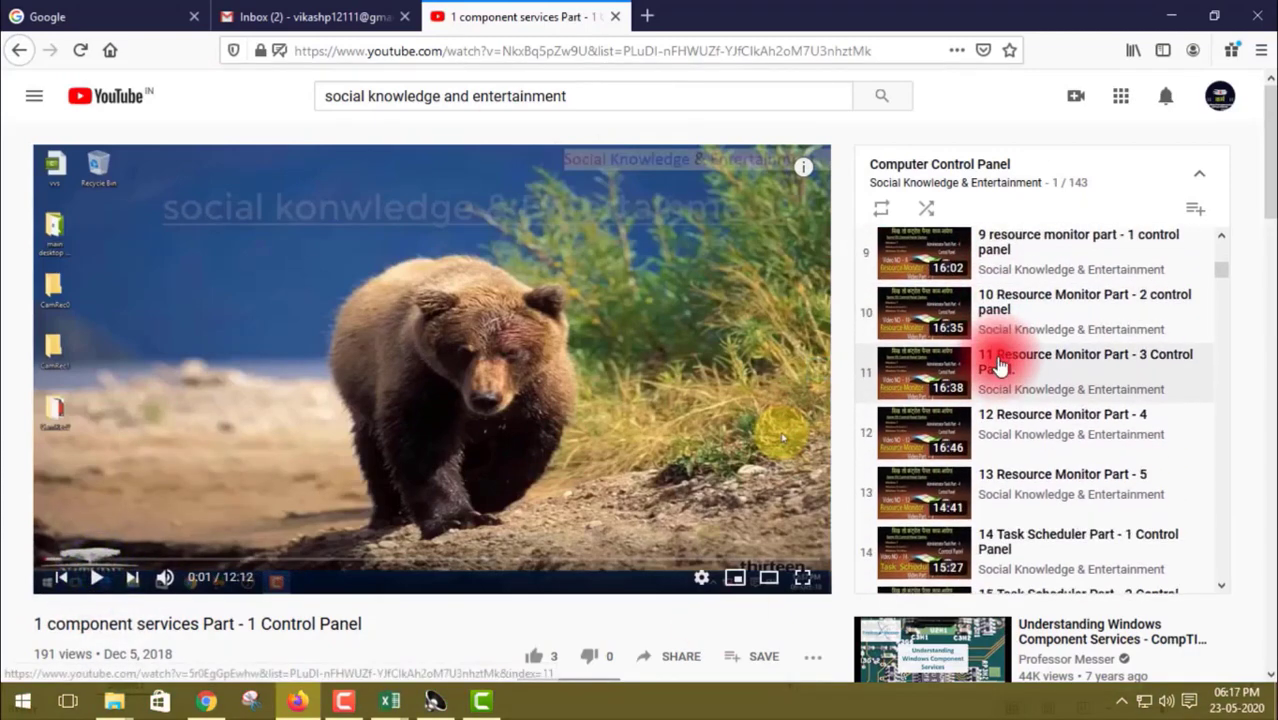
pyautogui.scroll(-7, 998, 365)
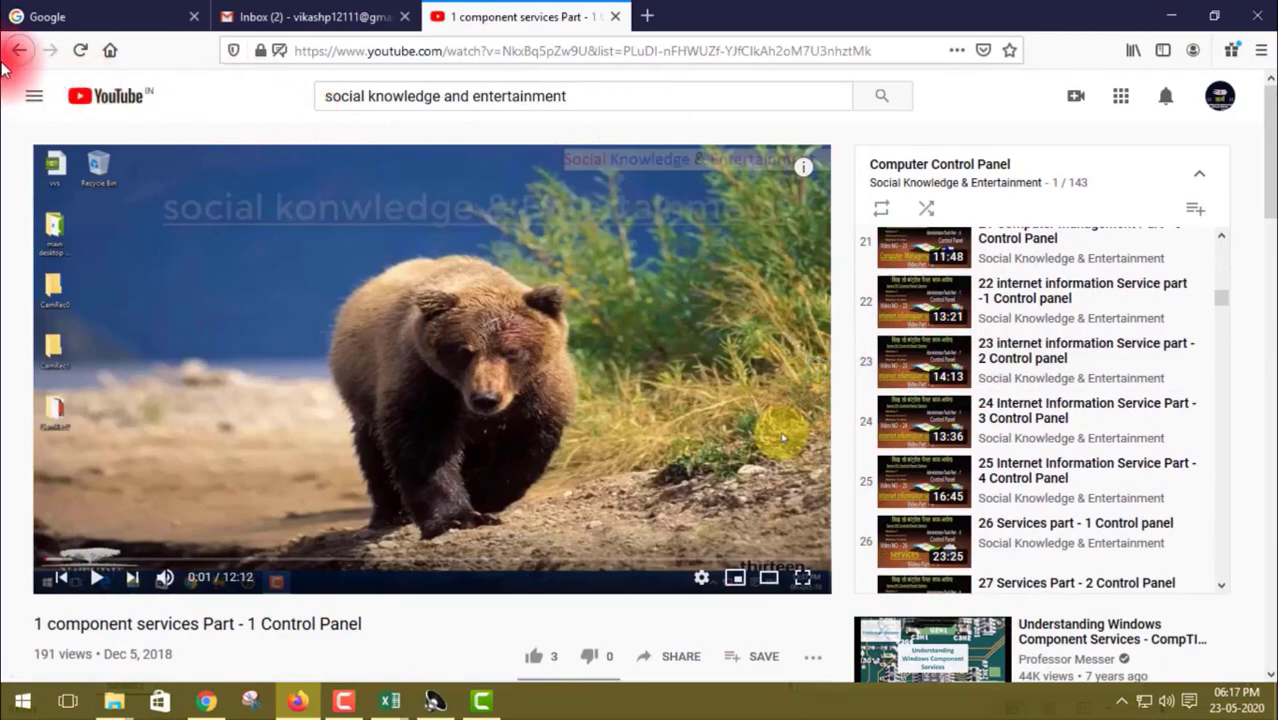
pyautogui.click(14, 58)
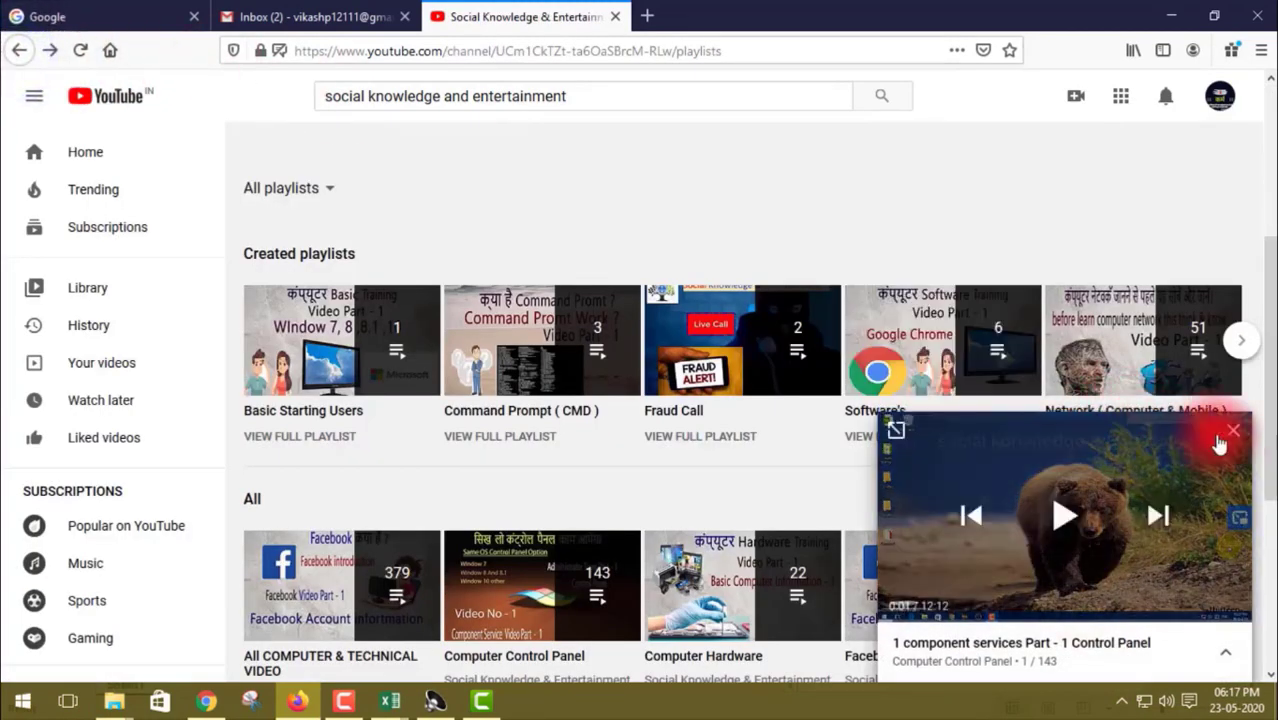
pyautogui.click(1234, 440)
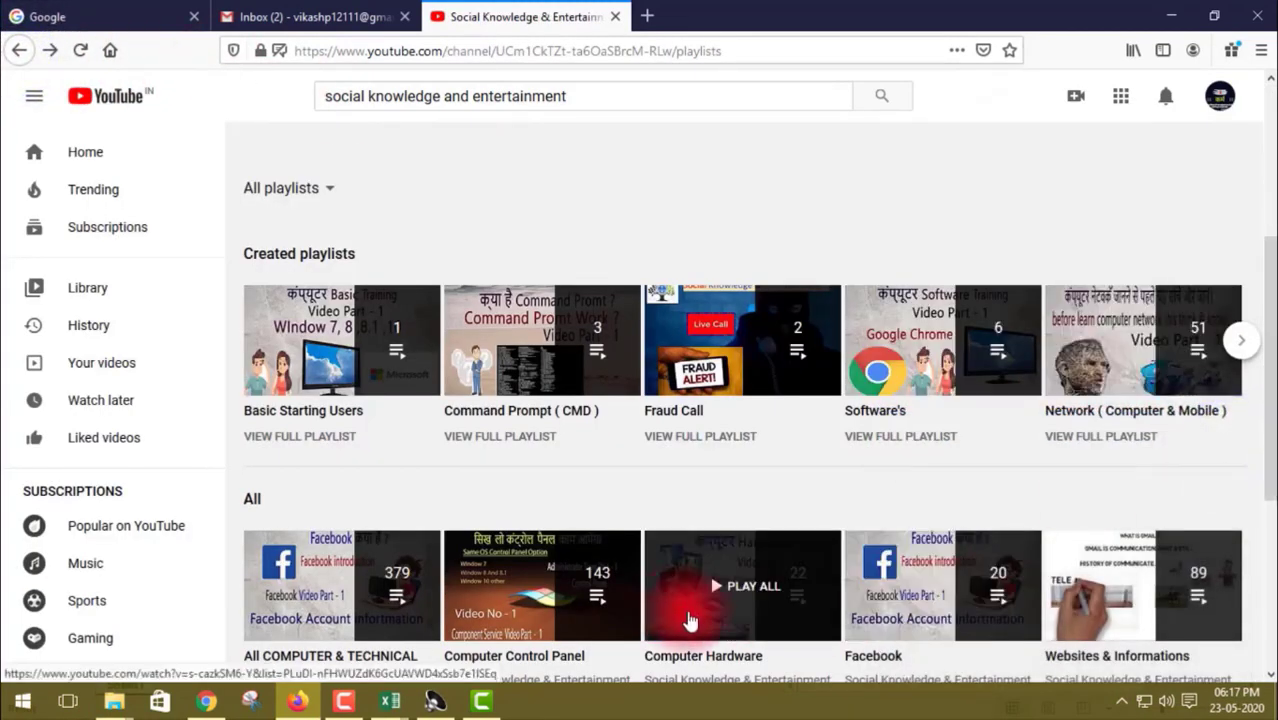
pyautogui.scroll(-3, 665, 479)
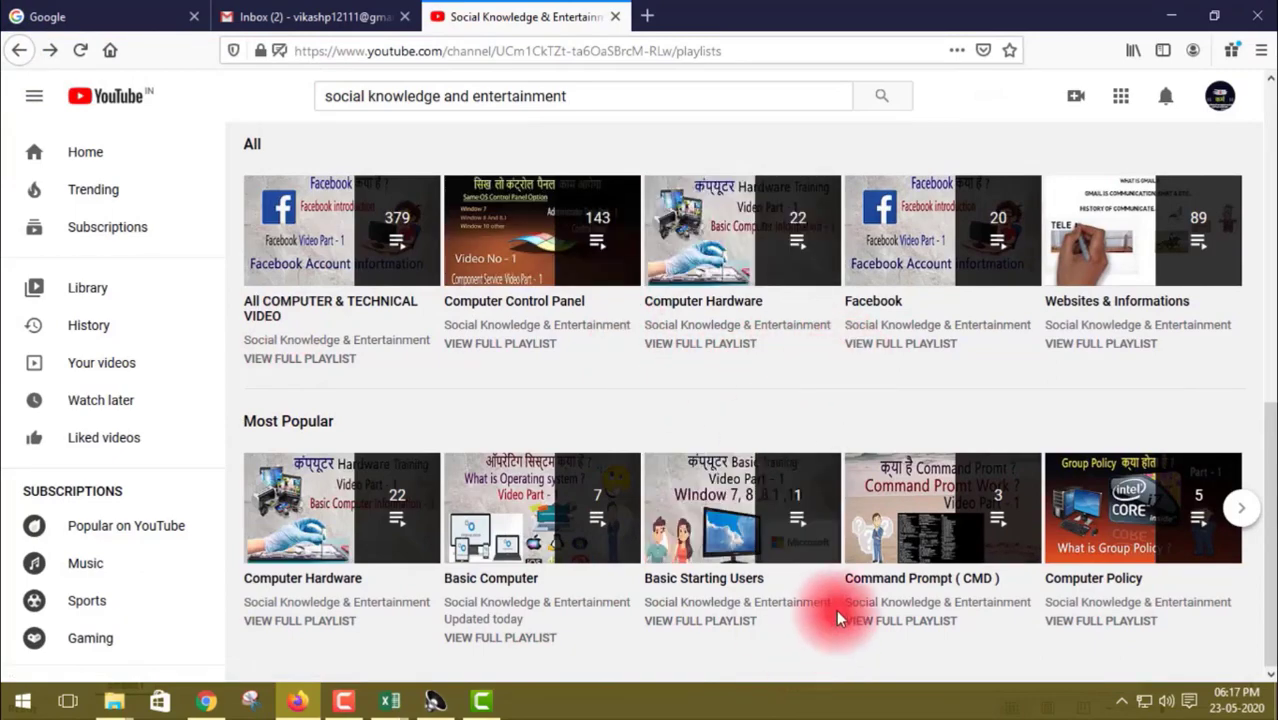
pyautogui.scroll(4, 837, 616)
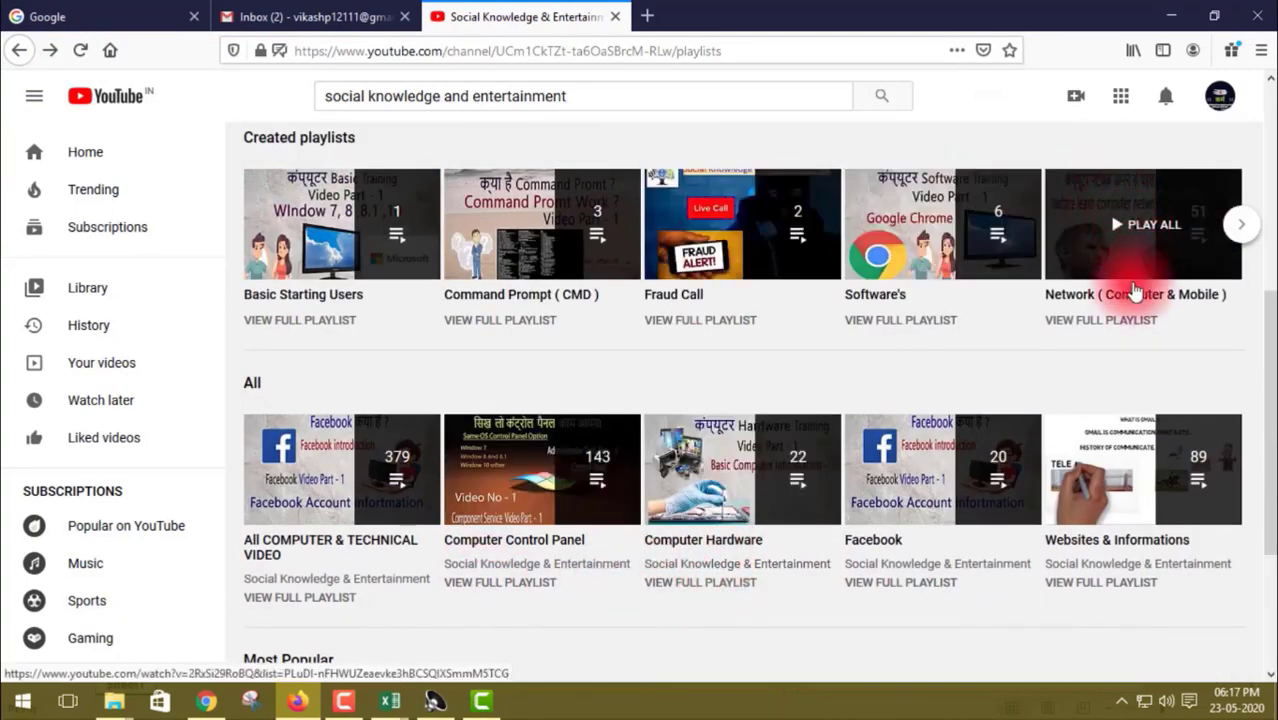
# Step: Play all of the Network playlist, then return to the playlists page and close its miniplayer
pyautogui.click(1113, 249)
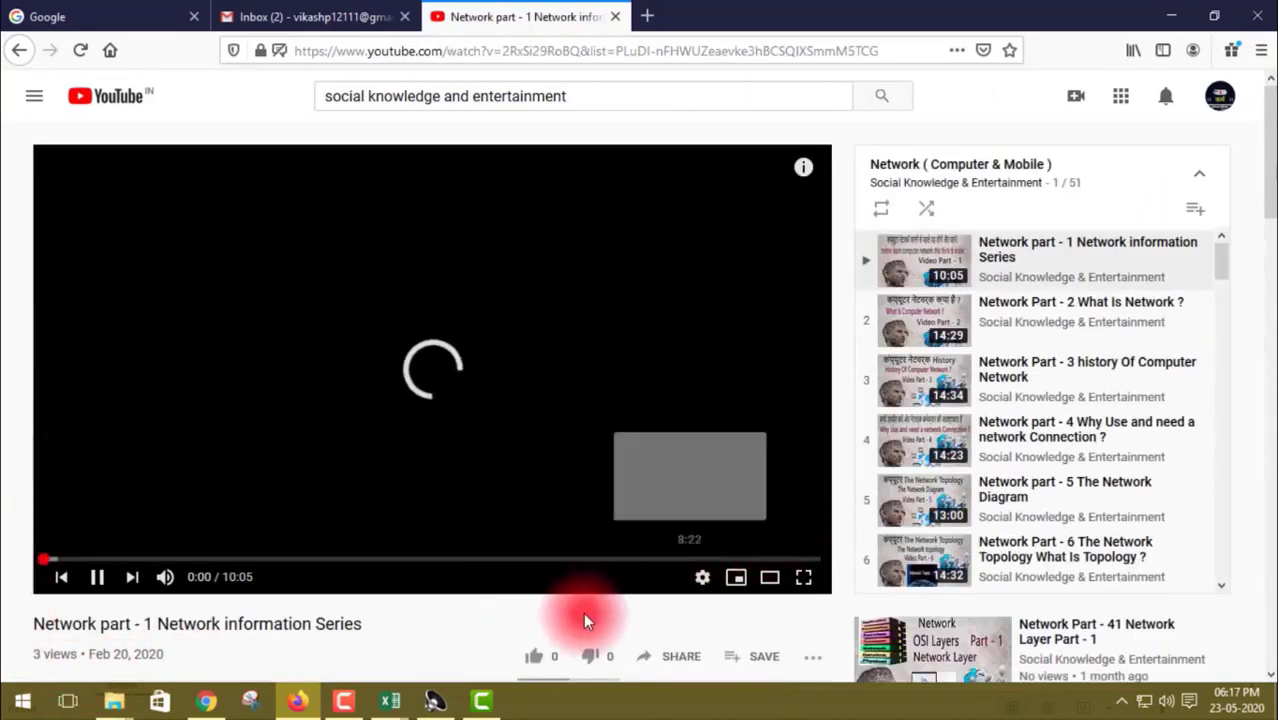
pyautogui.scroll(-3, 1055, 408)
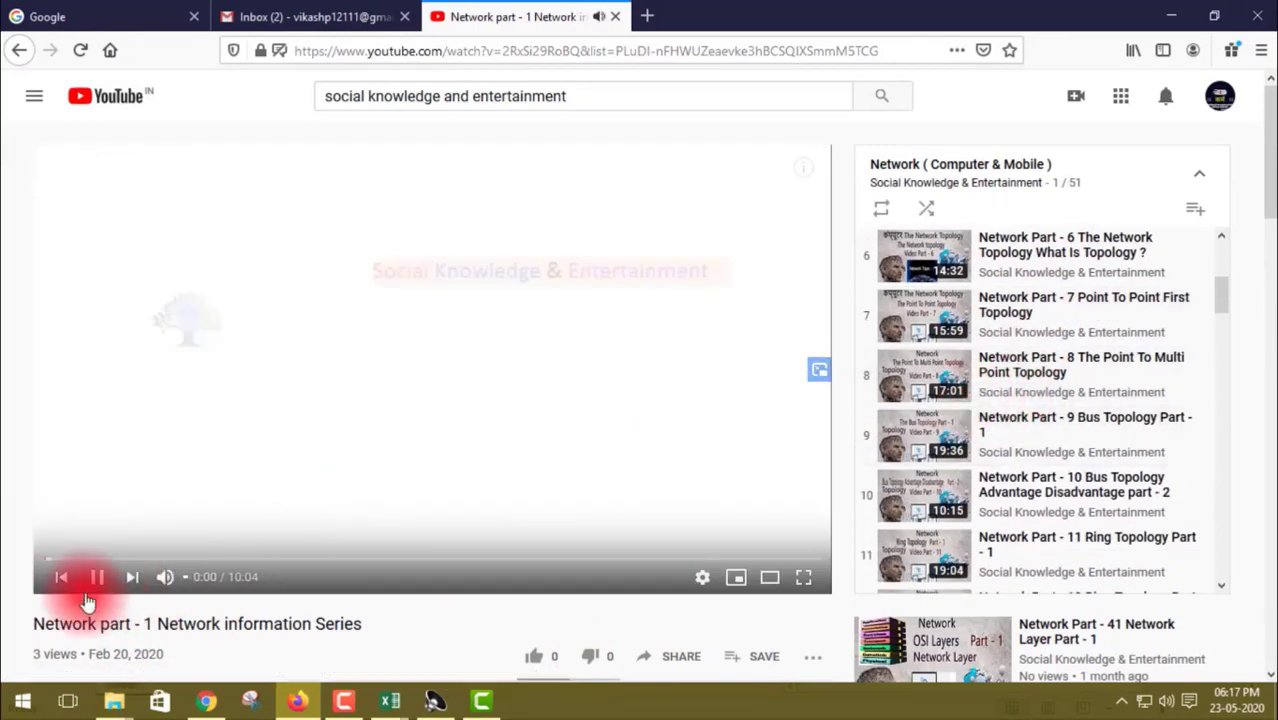
pyautogui.scroll(-5, 1050, 365)
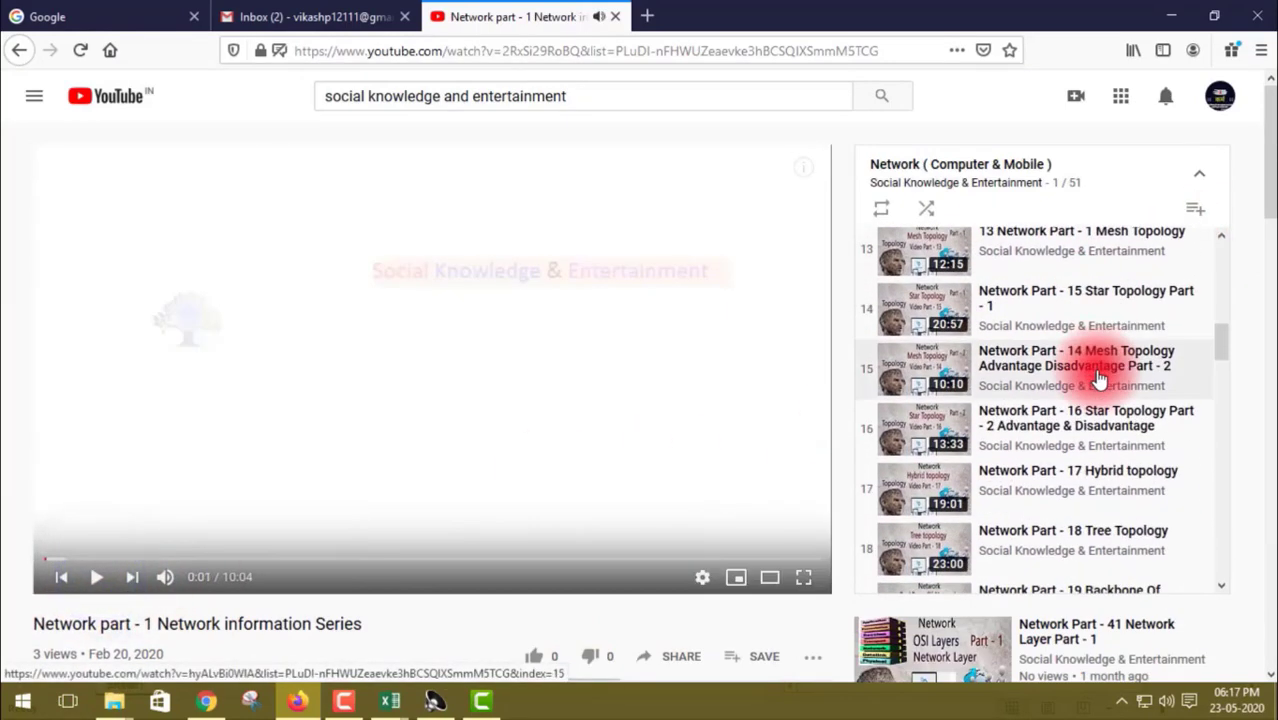
pyautogui.scroll(-6, 1095, 376)
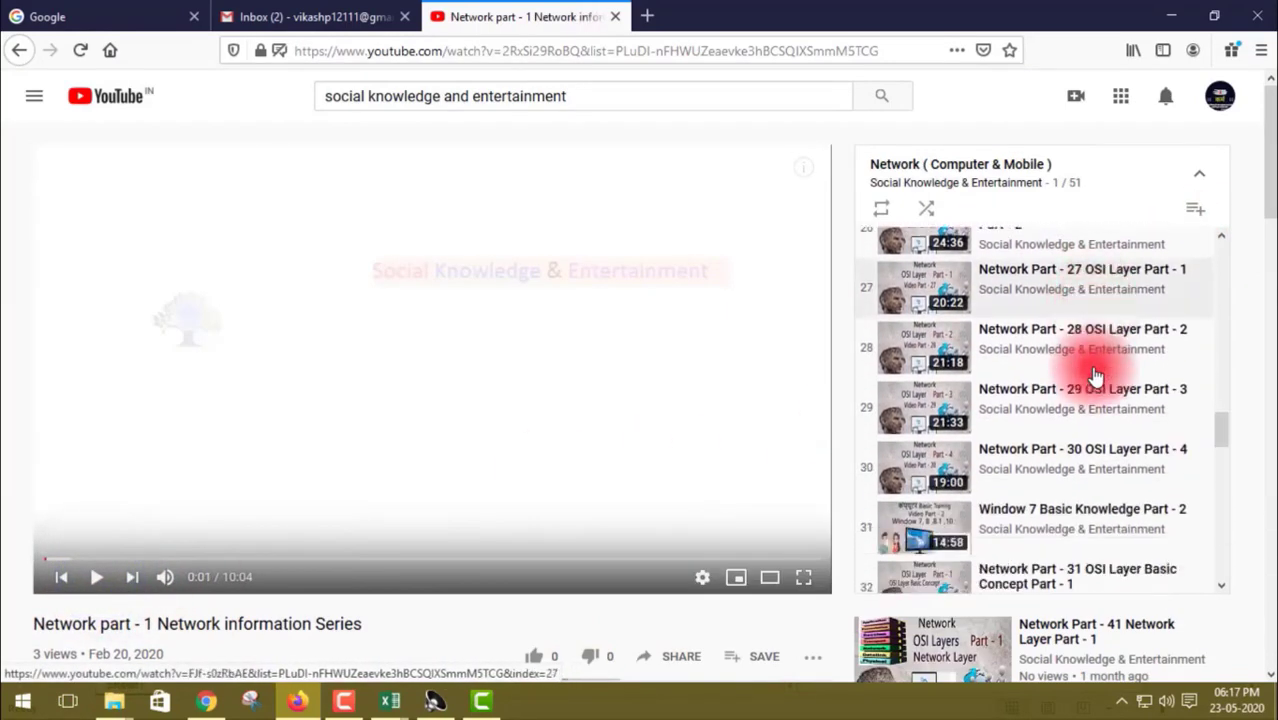
pyautogui.scroll(12, 1095, 376)
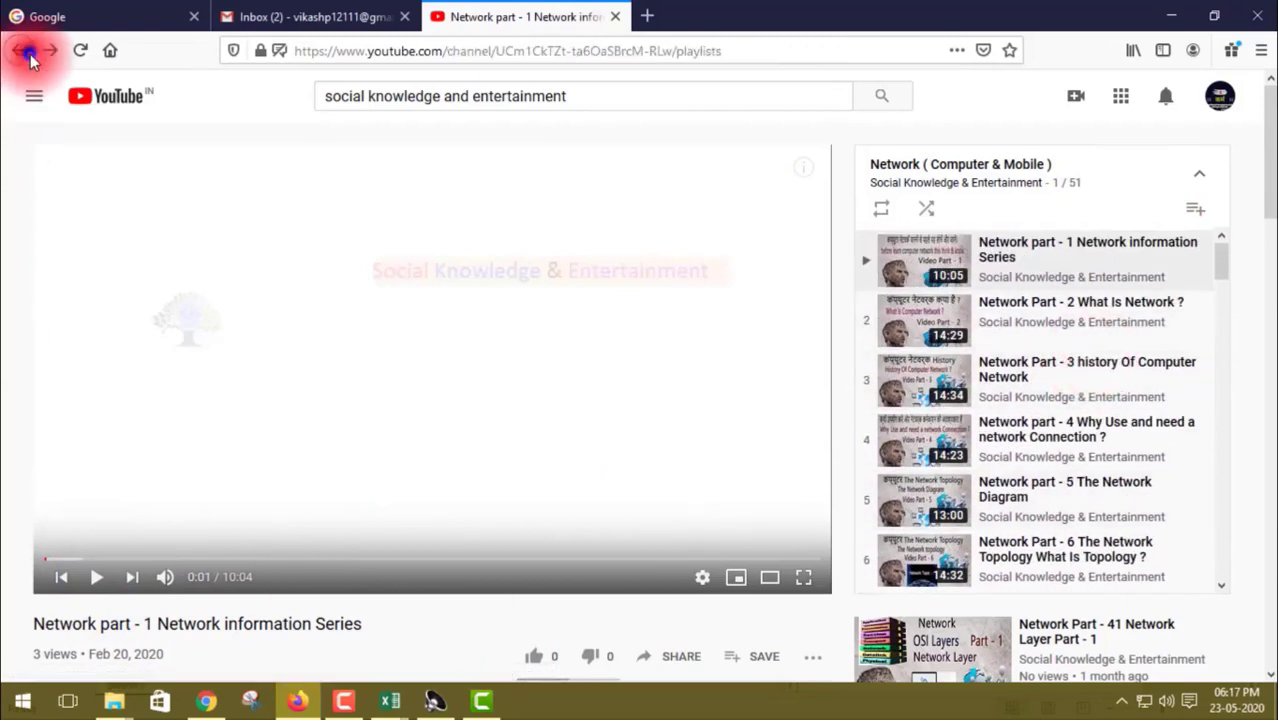
pyautogui.click(30, 55)
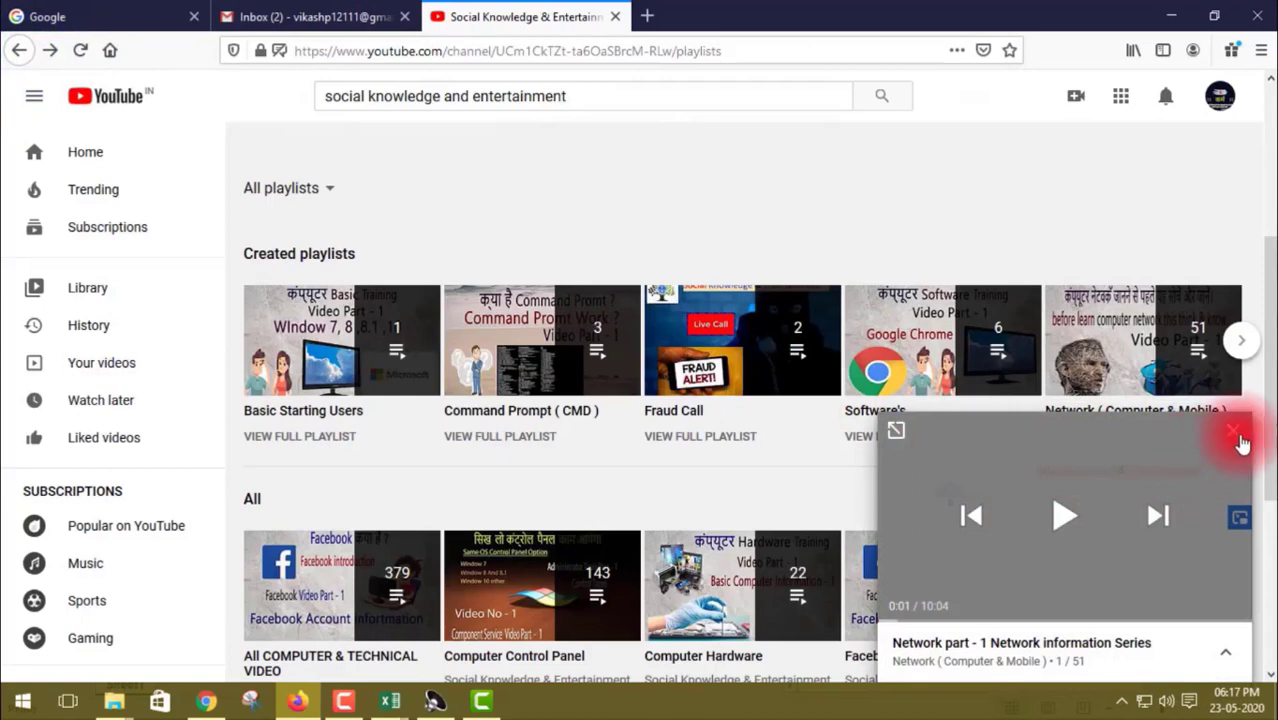
pyautogui.click(1236, 436)
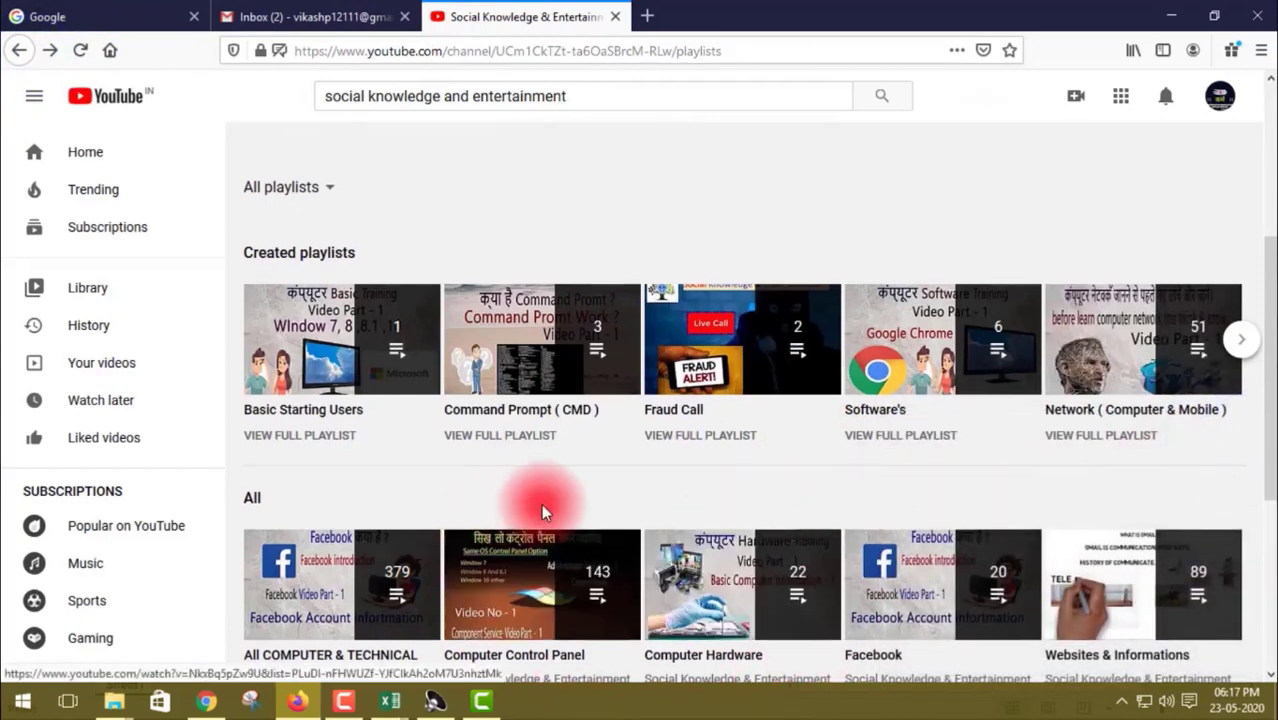
# Step: Play all of the 22-video Computer Hardware playlist, then go back and close its miniplayer
pyautogui.scroll(-3, 541, 503)
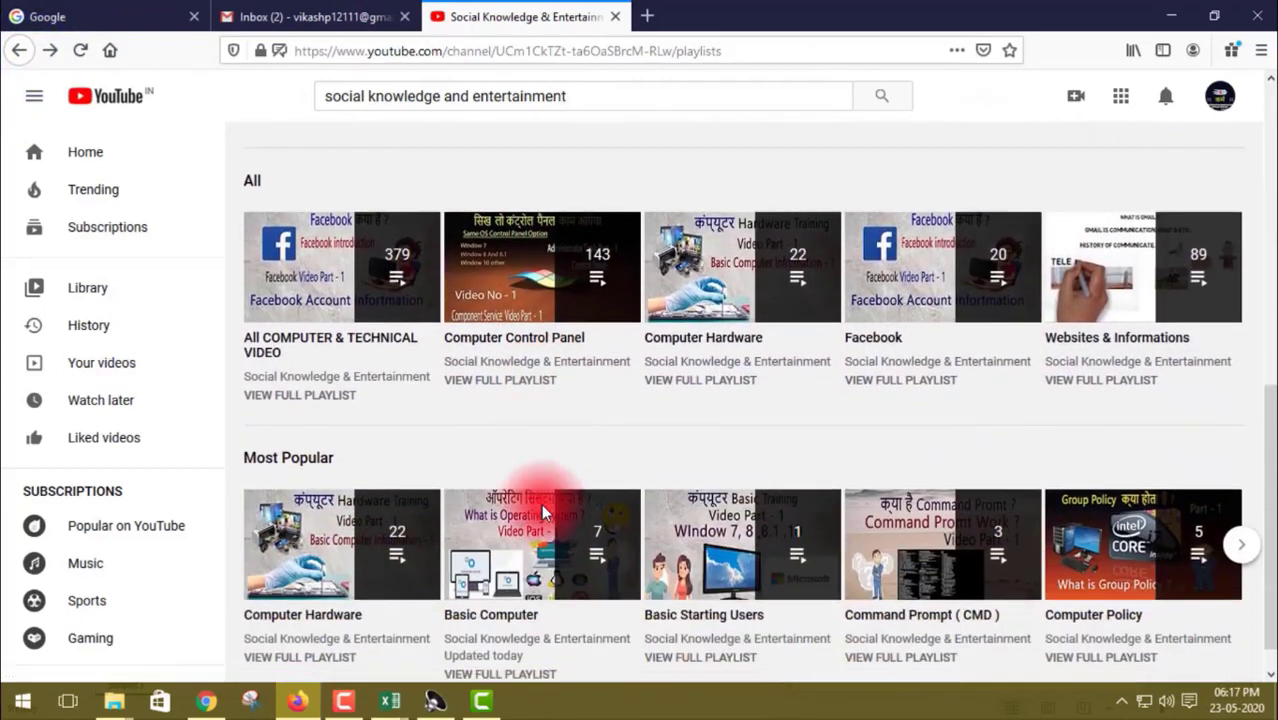
pyautogui.click(342, 558)
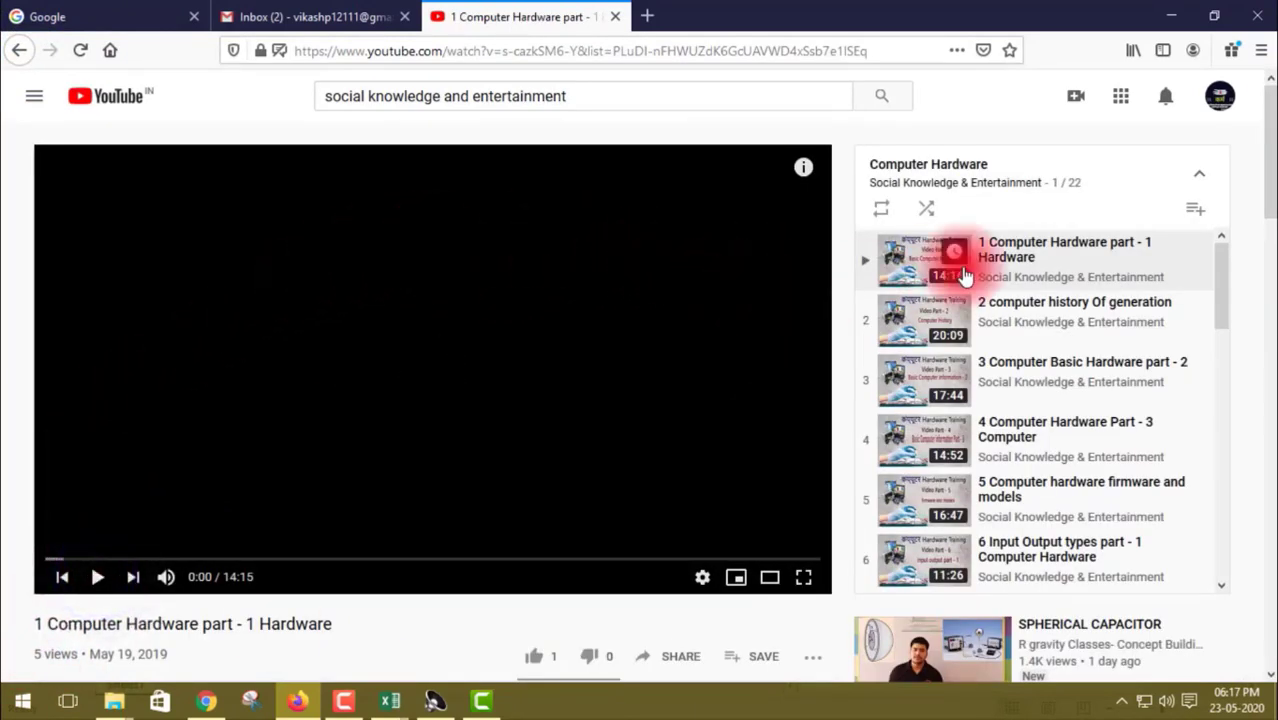
pyautogui.scroll(-8, 955, 405)
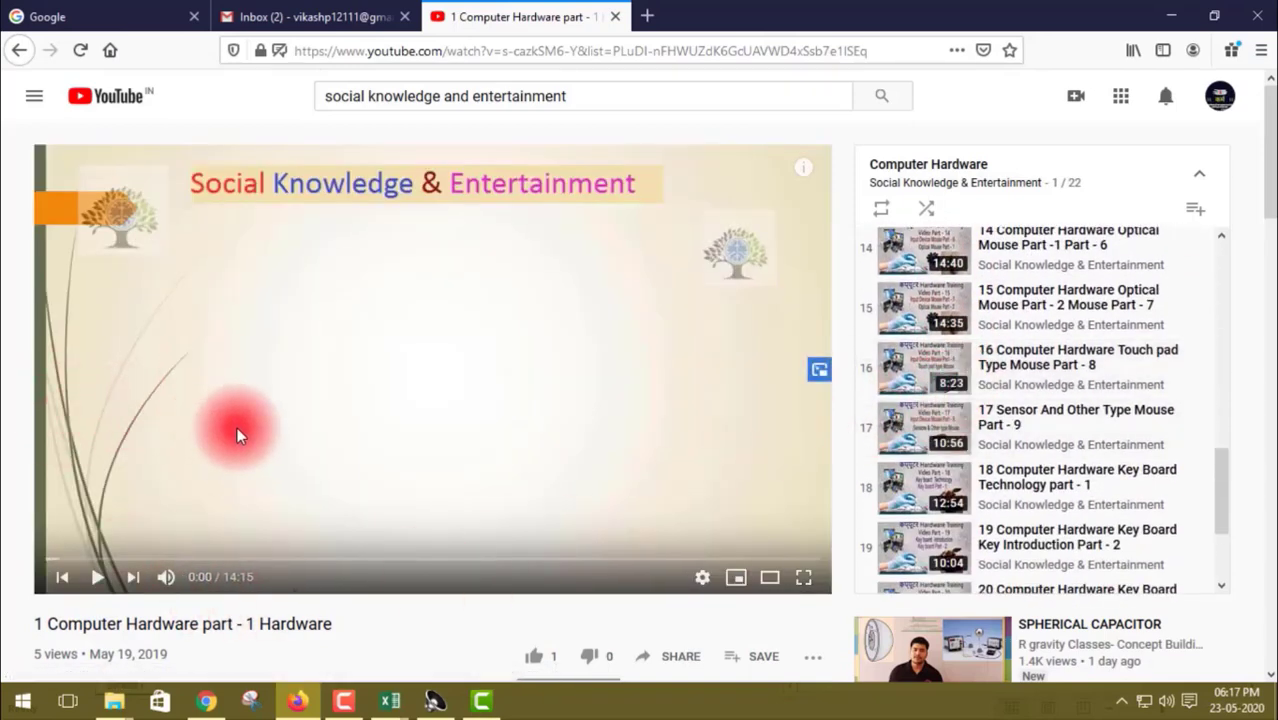
pyautogui.click(18, 58)
pyautogui.click(1228, 432)
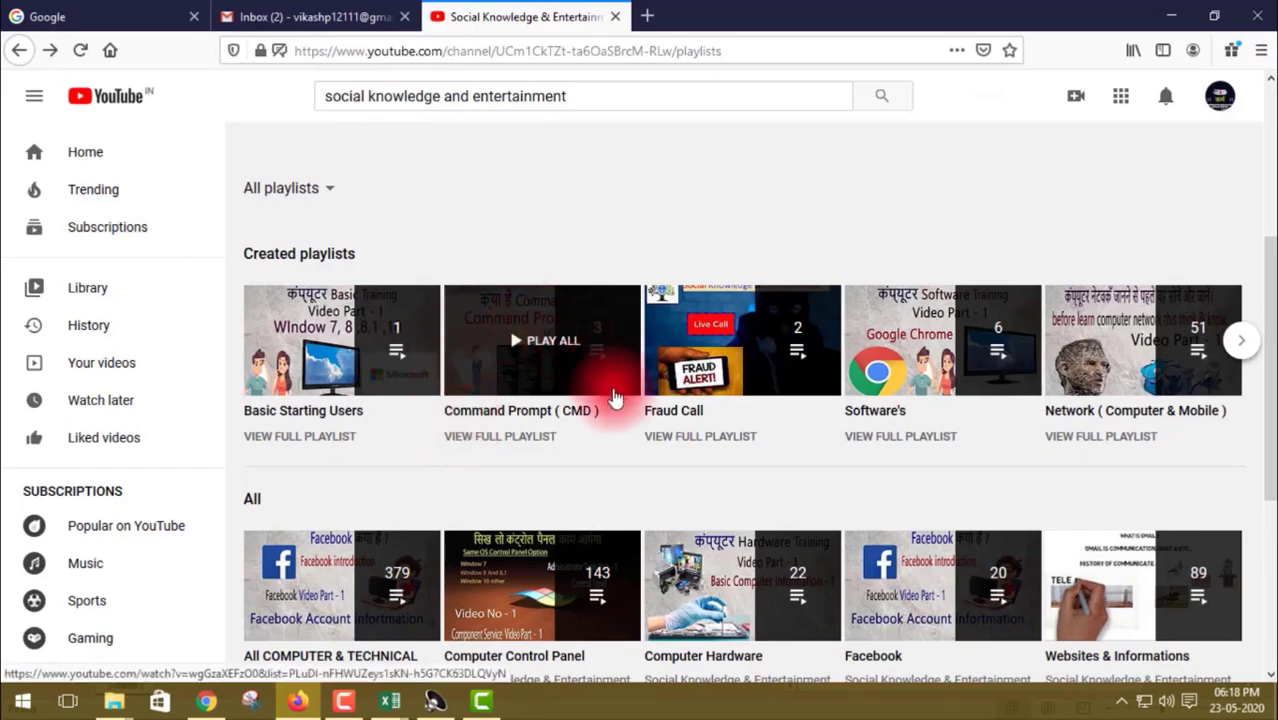
pyautogui.scroll(-3, 584, 472)
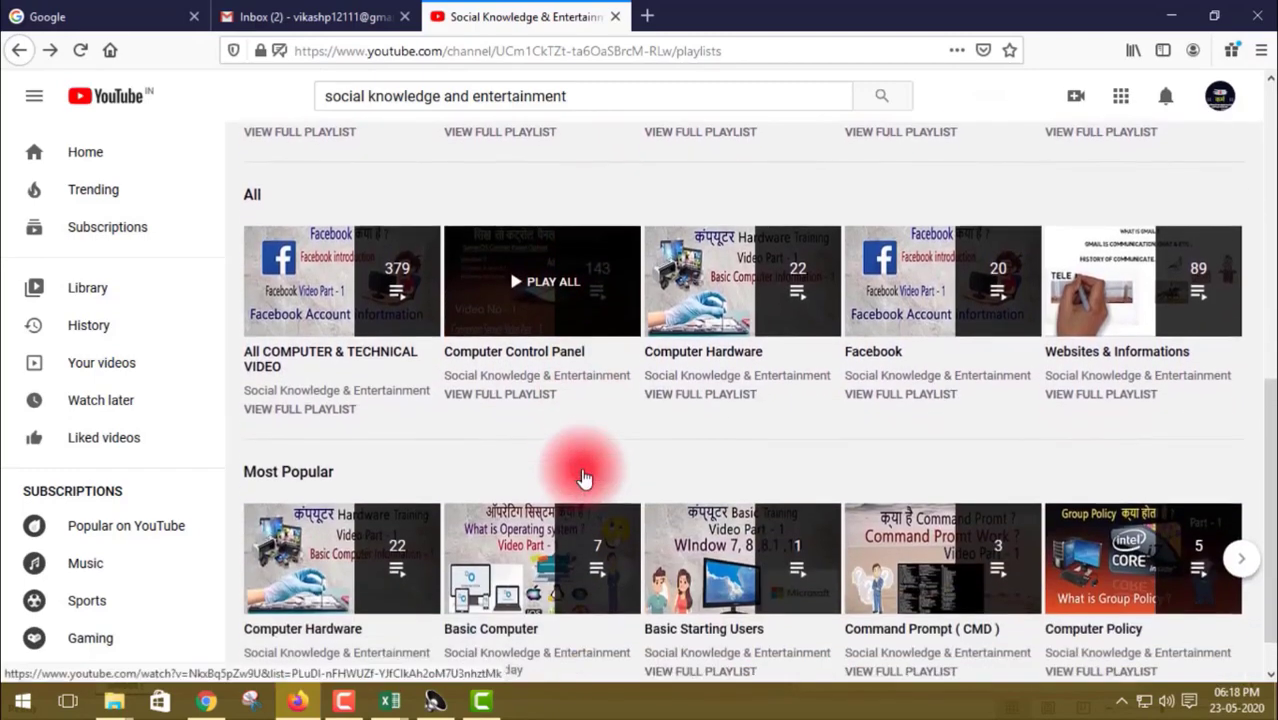
pyautogui.scroll(-1, 584, 477)
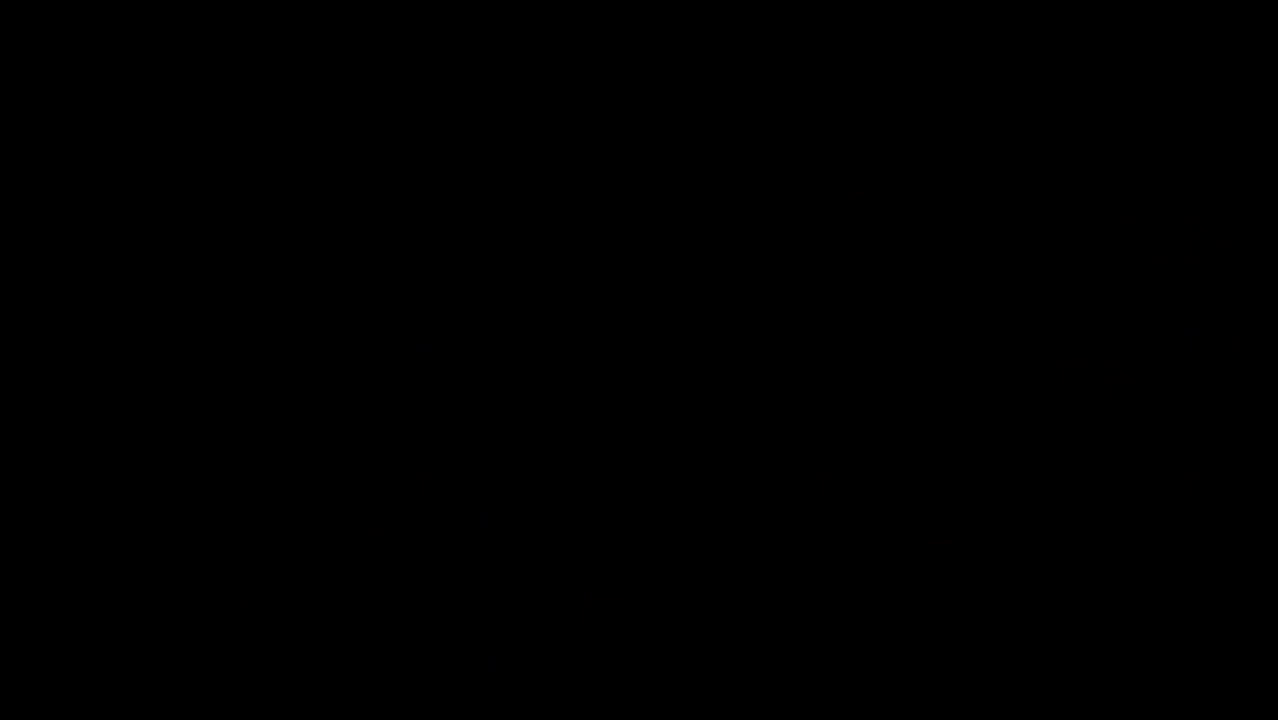